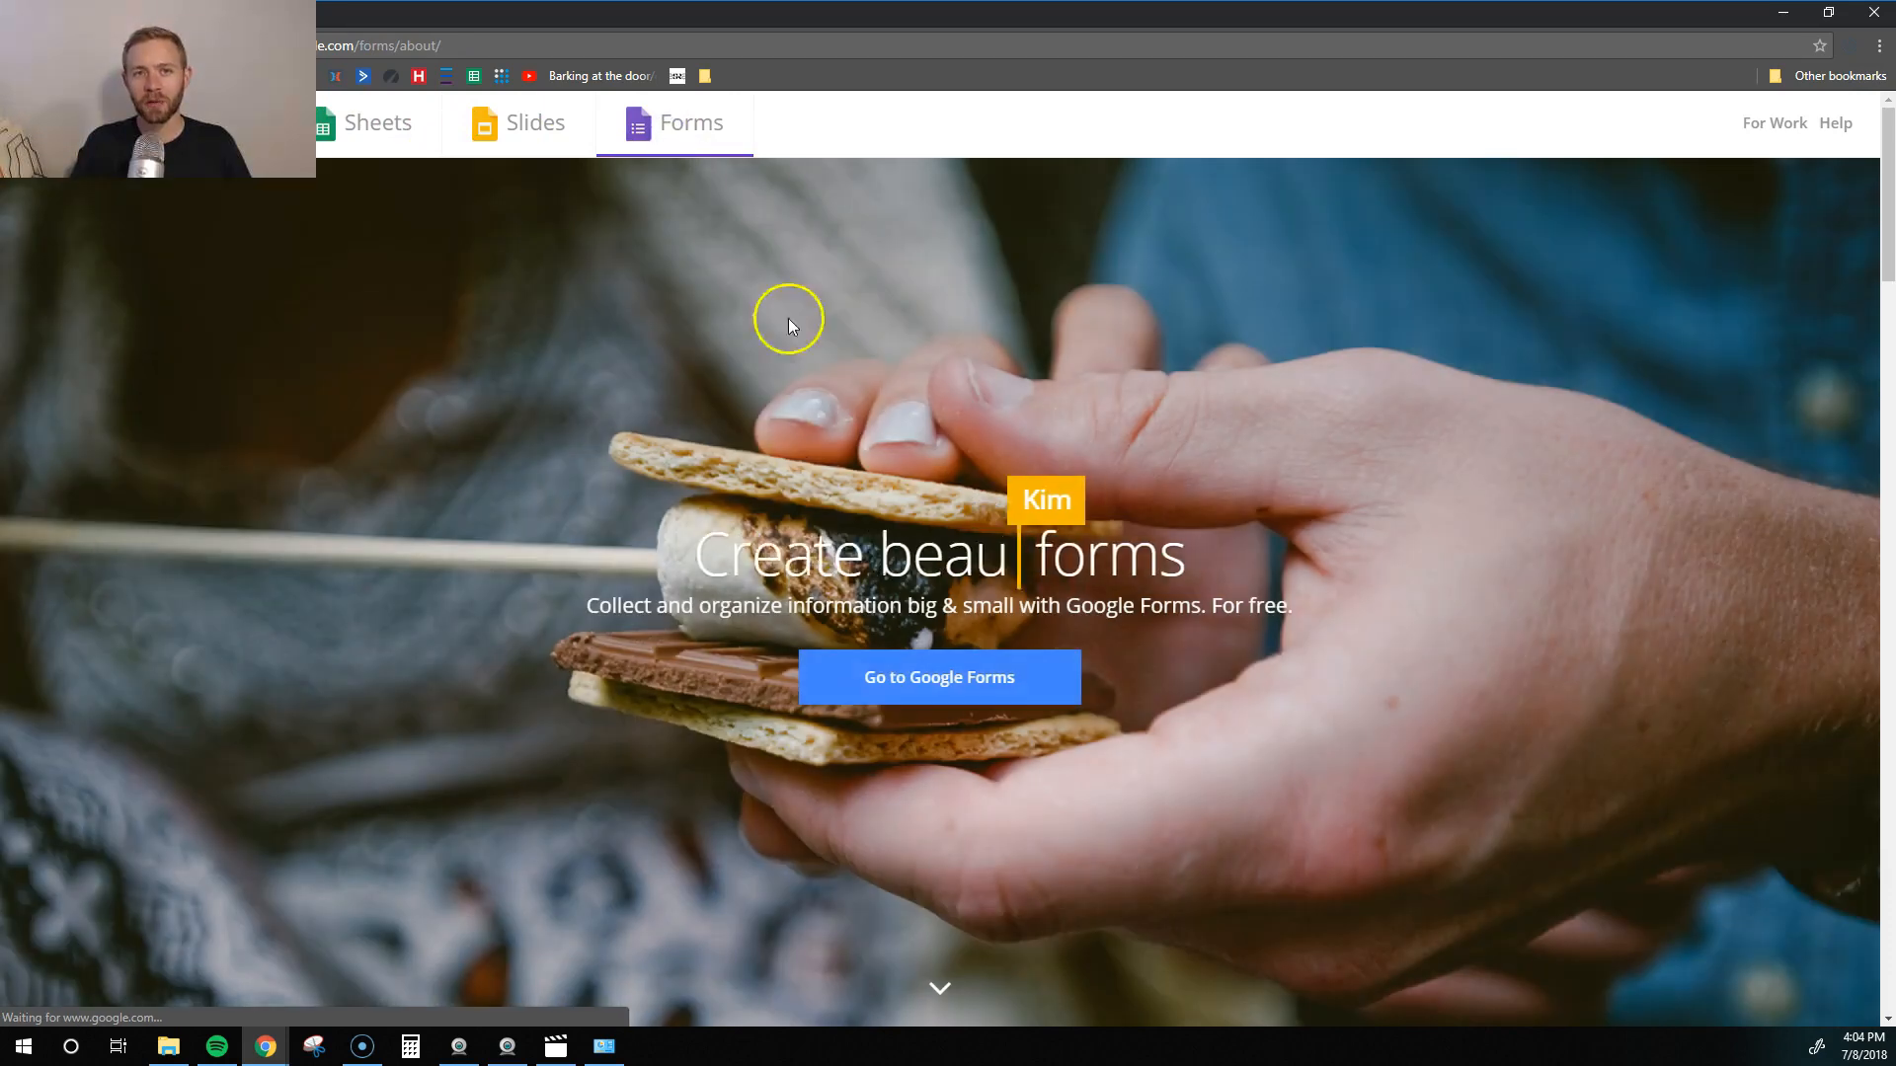
# - Sign in to Google Forms and browse the Recently used, Personal and Work templates
pyautogui.click(901, 679)
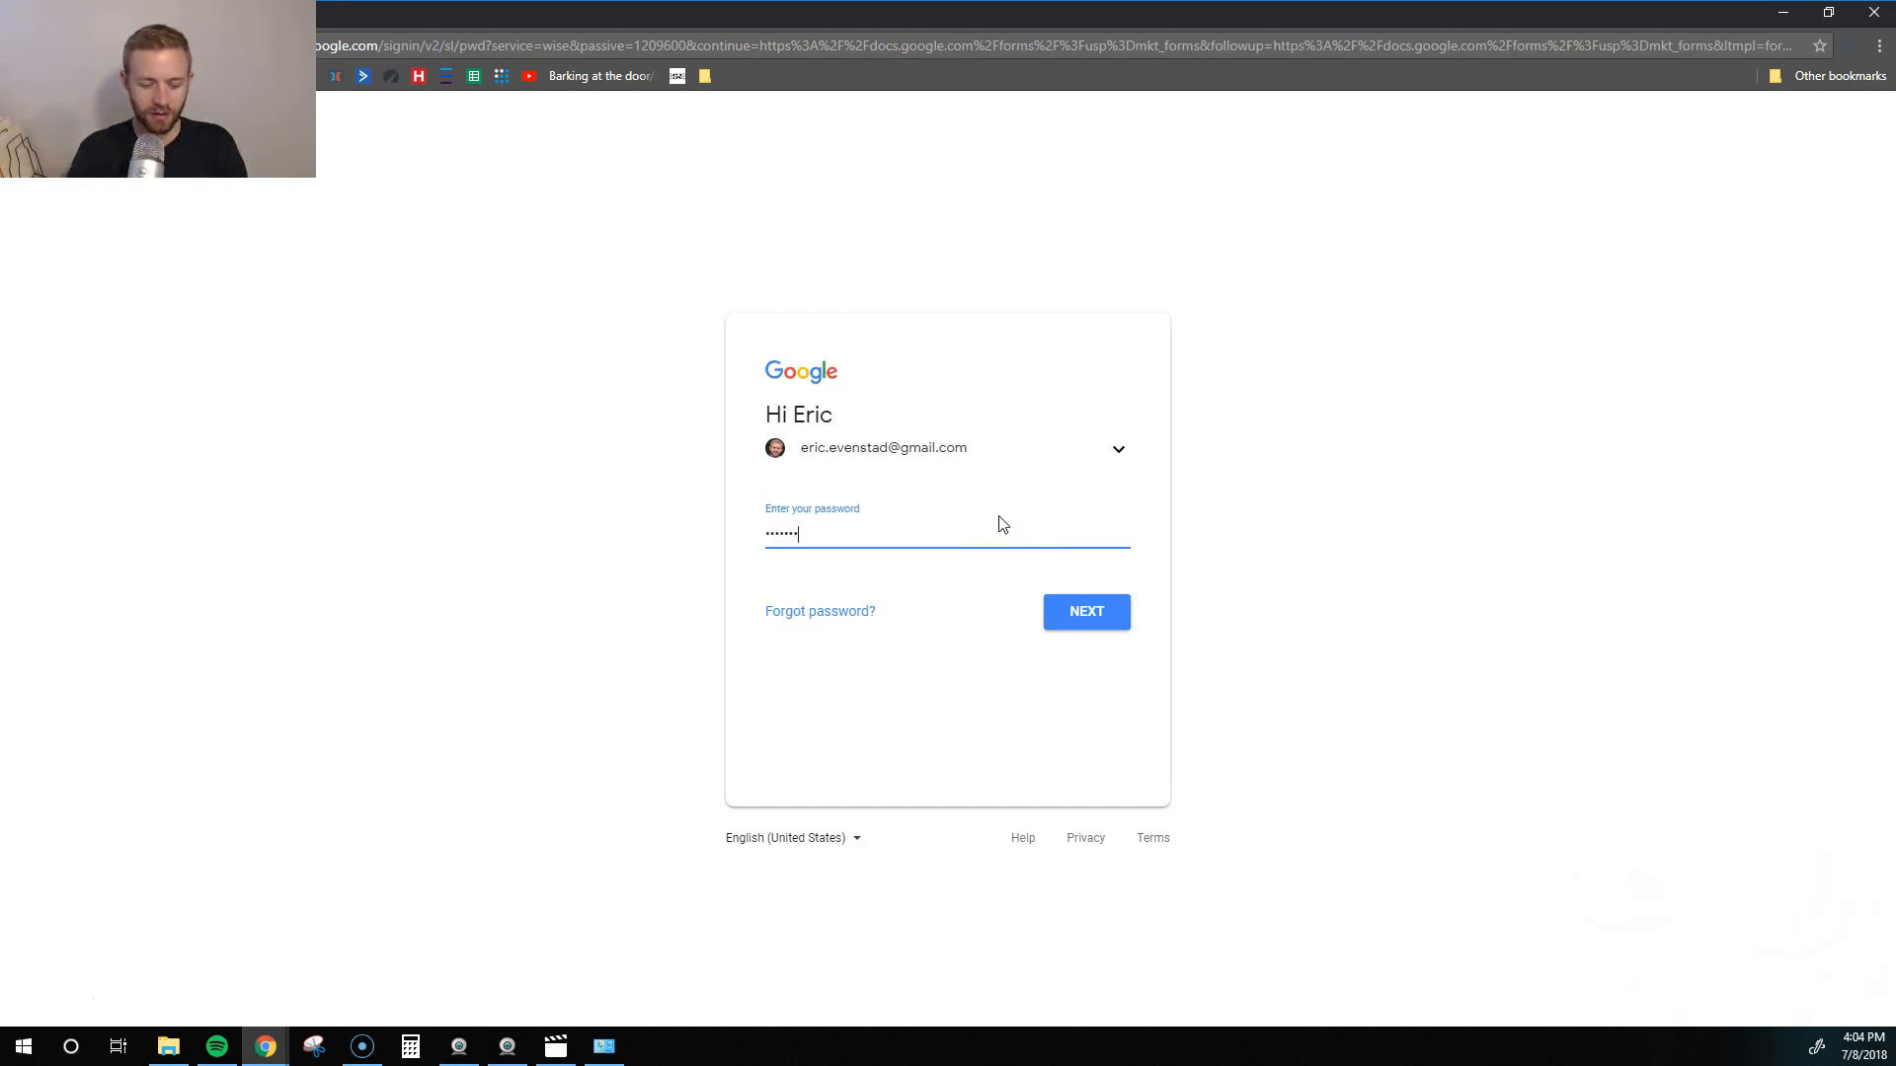
pyautogui.press('Return')
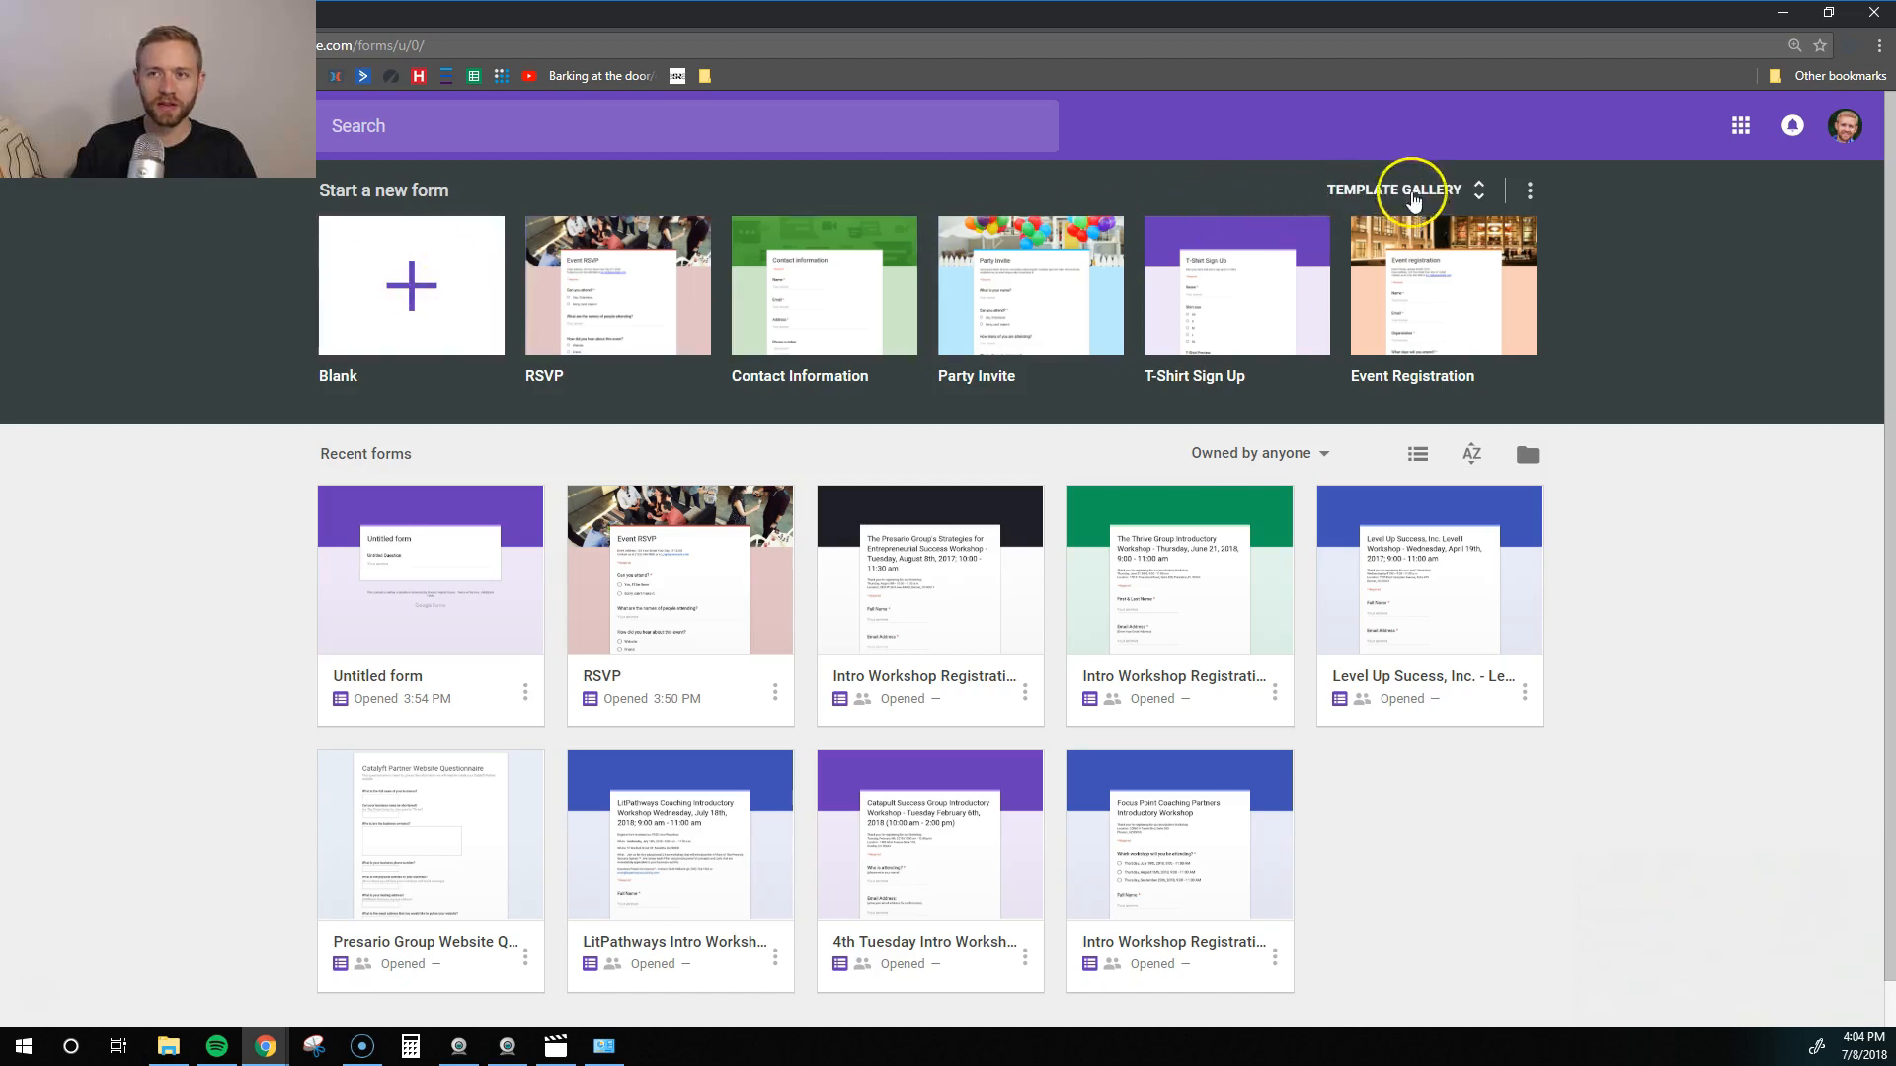
pyautogui.click(1476, 195)
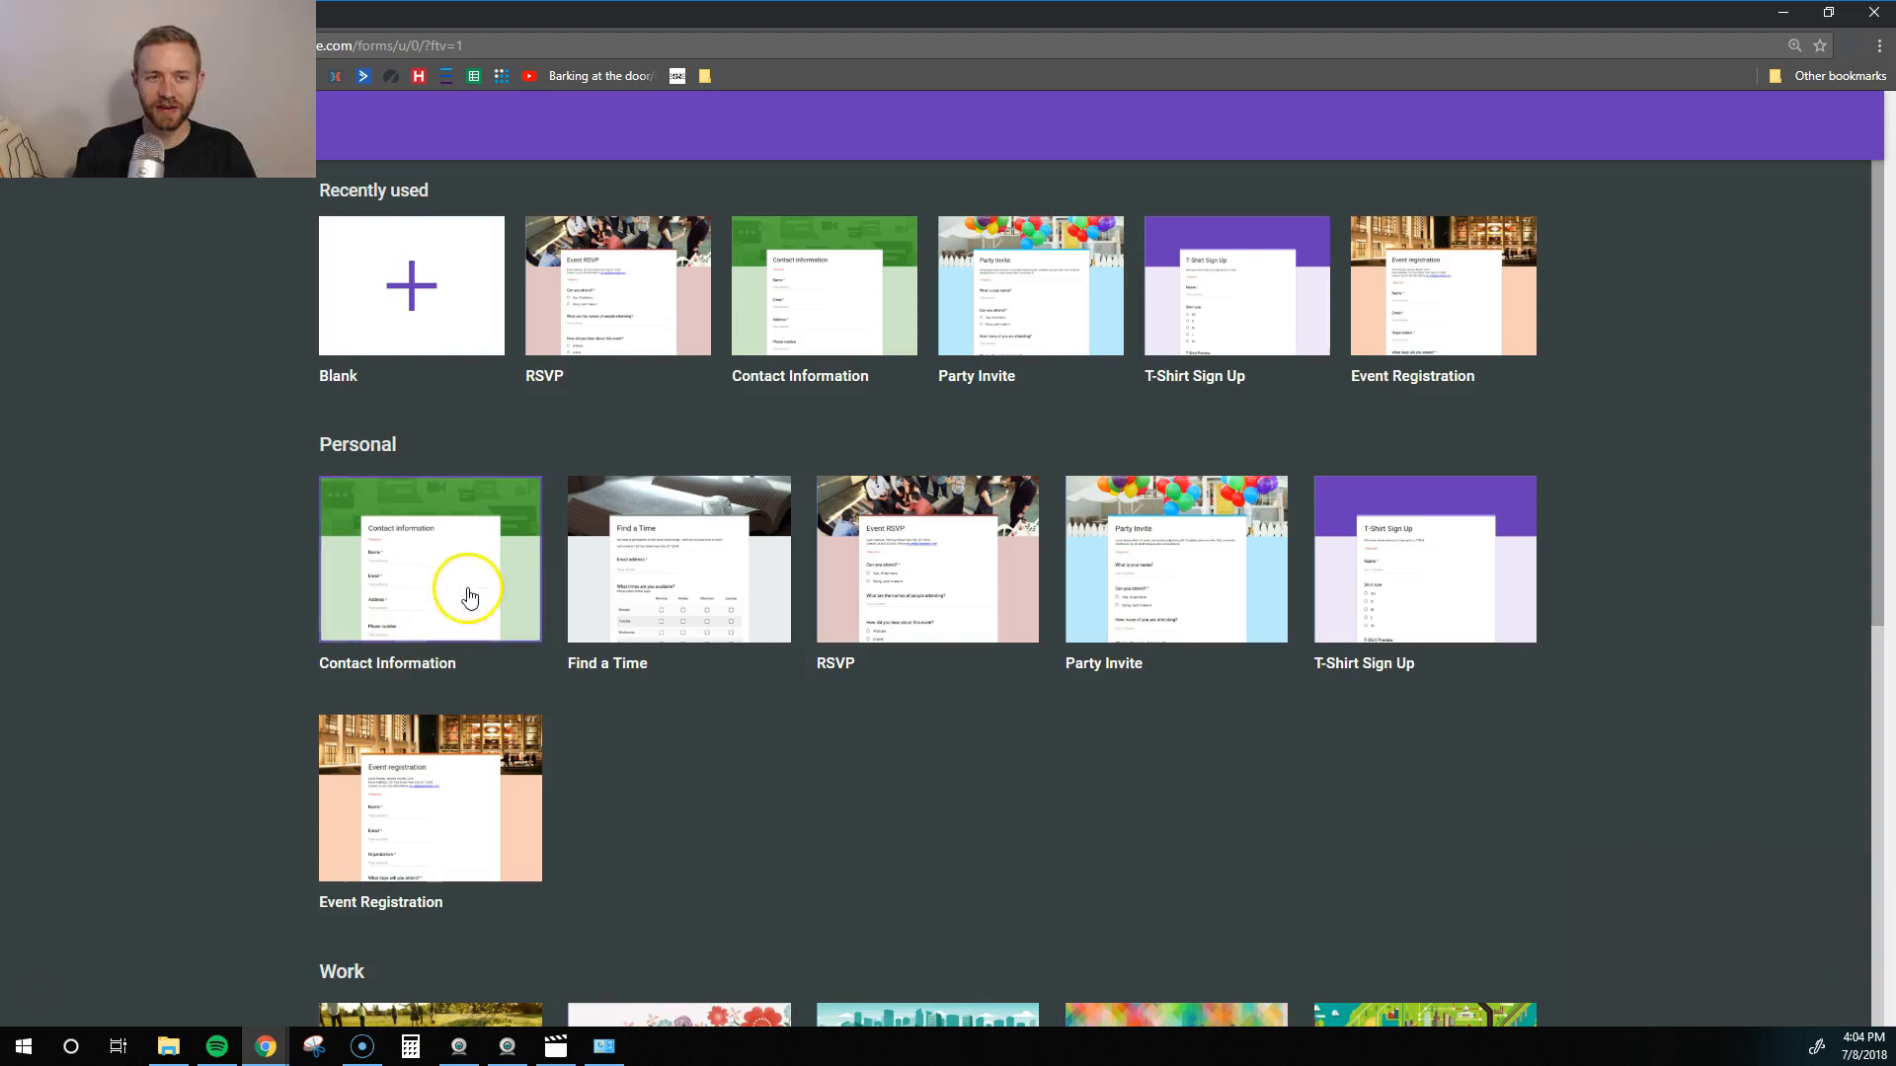
pyautogui.scroll(-2, 427, 566)
pyautogui.scroll(-2, 434, 592)
pyautogui.scroll(4, 440, 618)
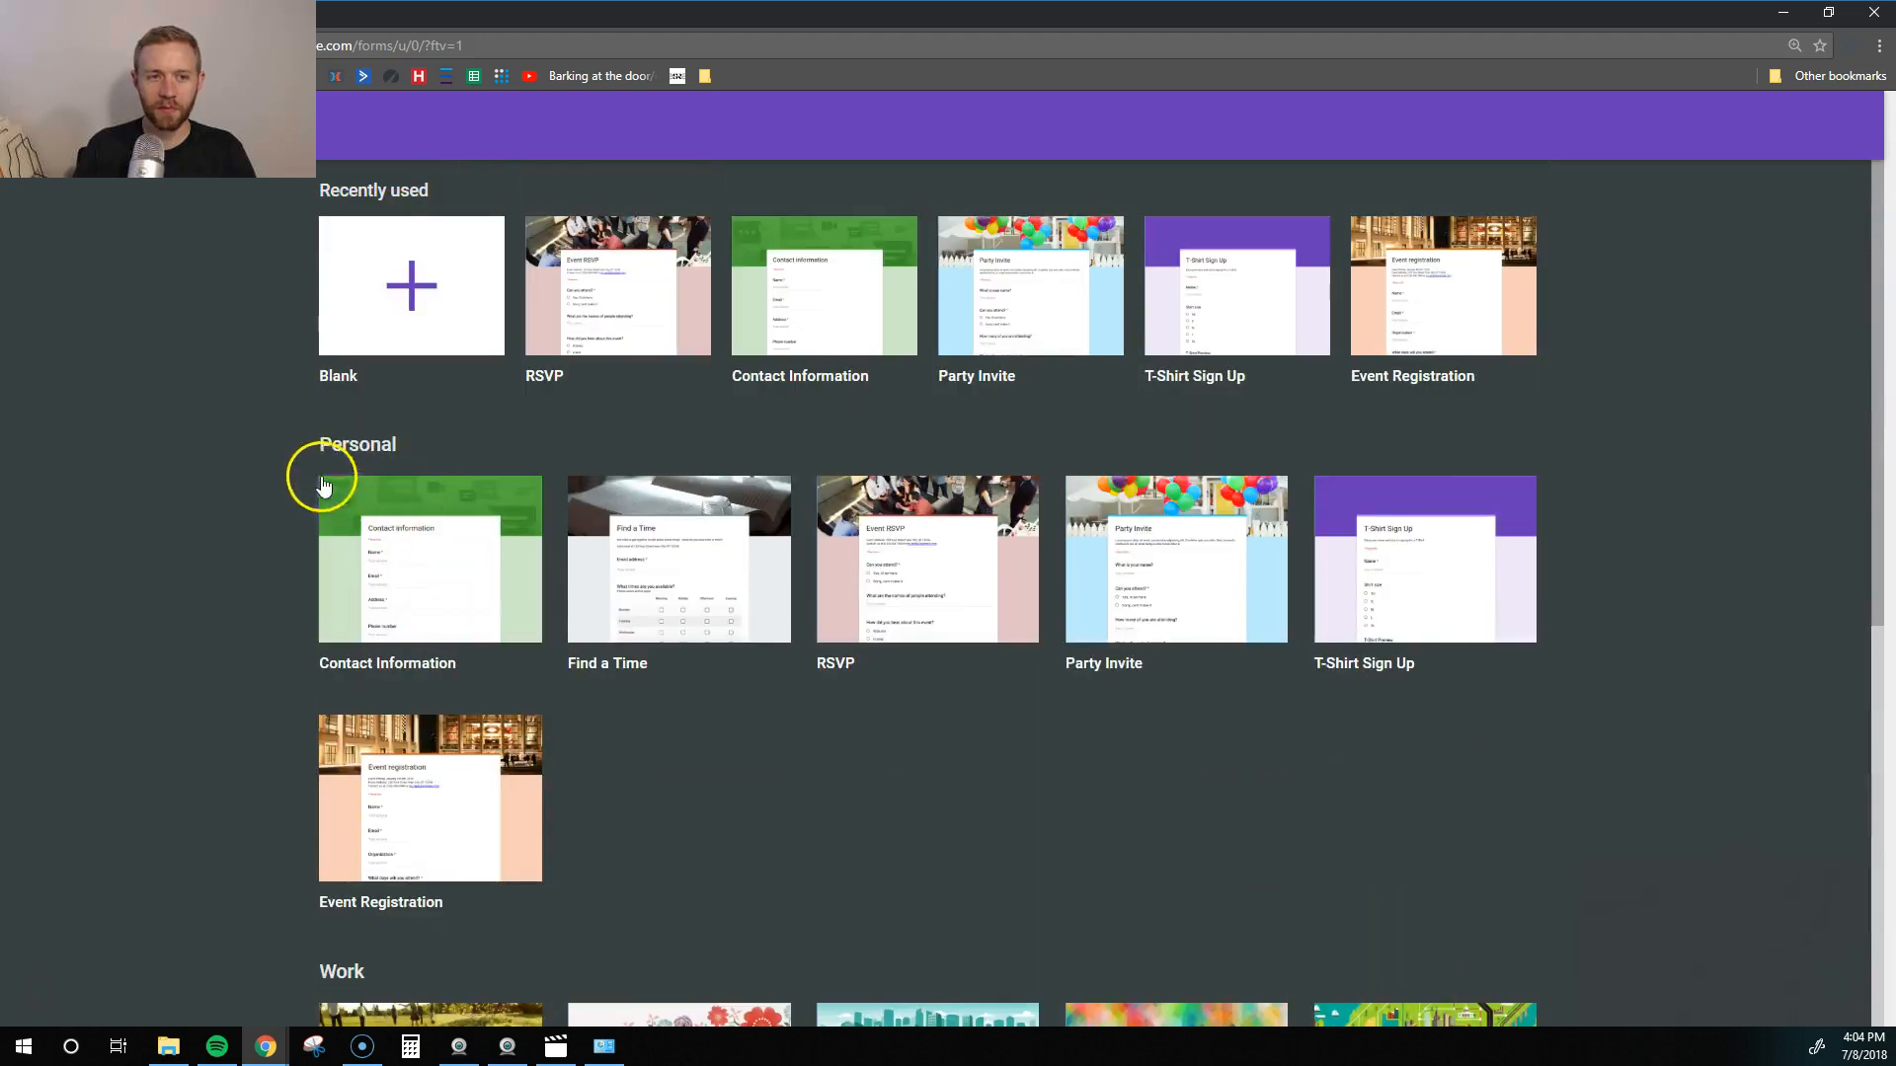
pyautogui.scroll(-8, 322, 477)
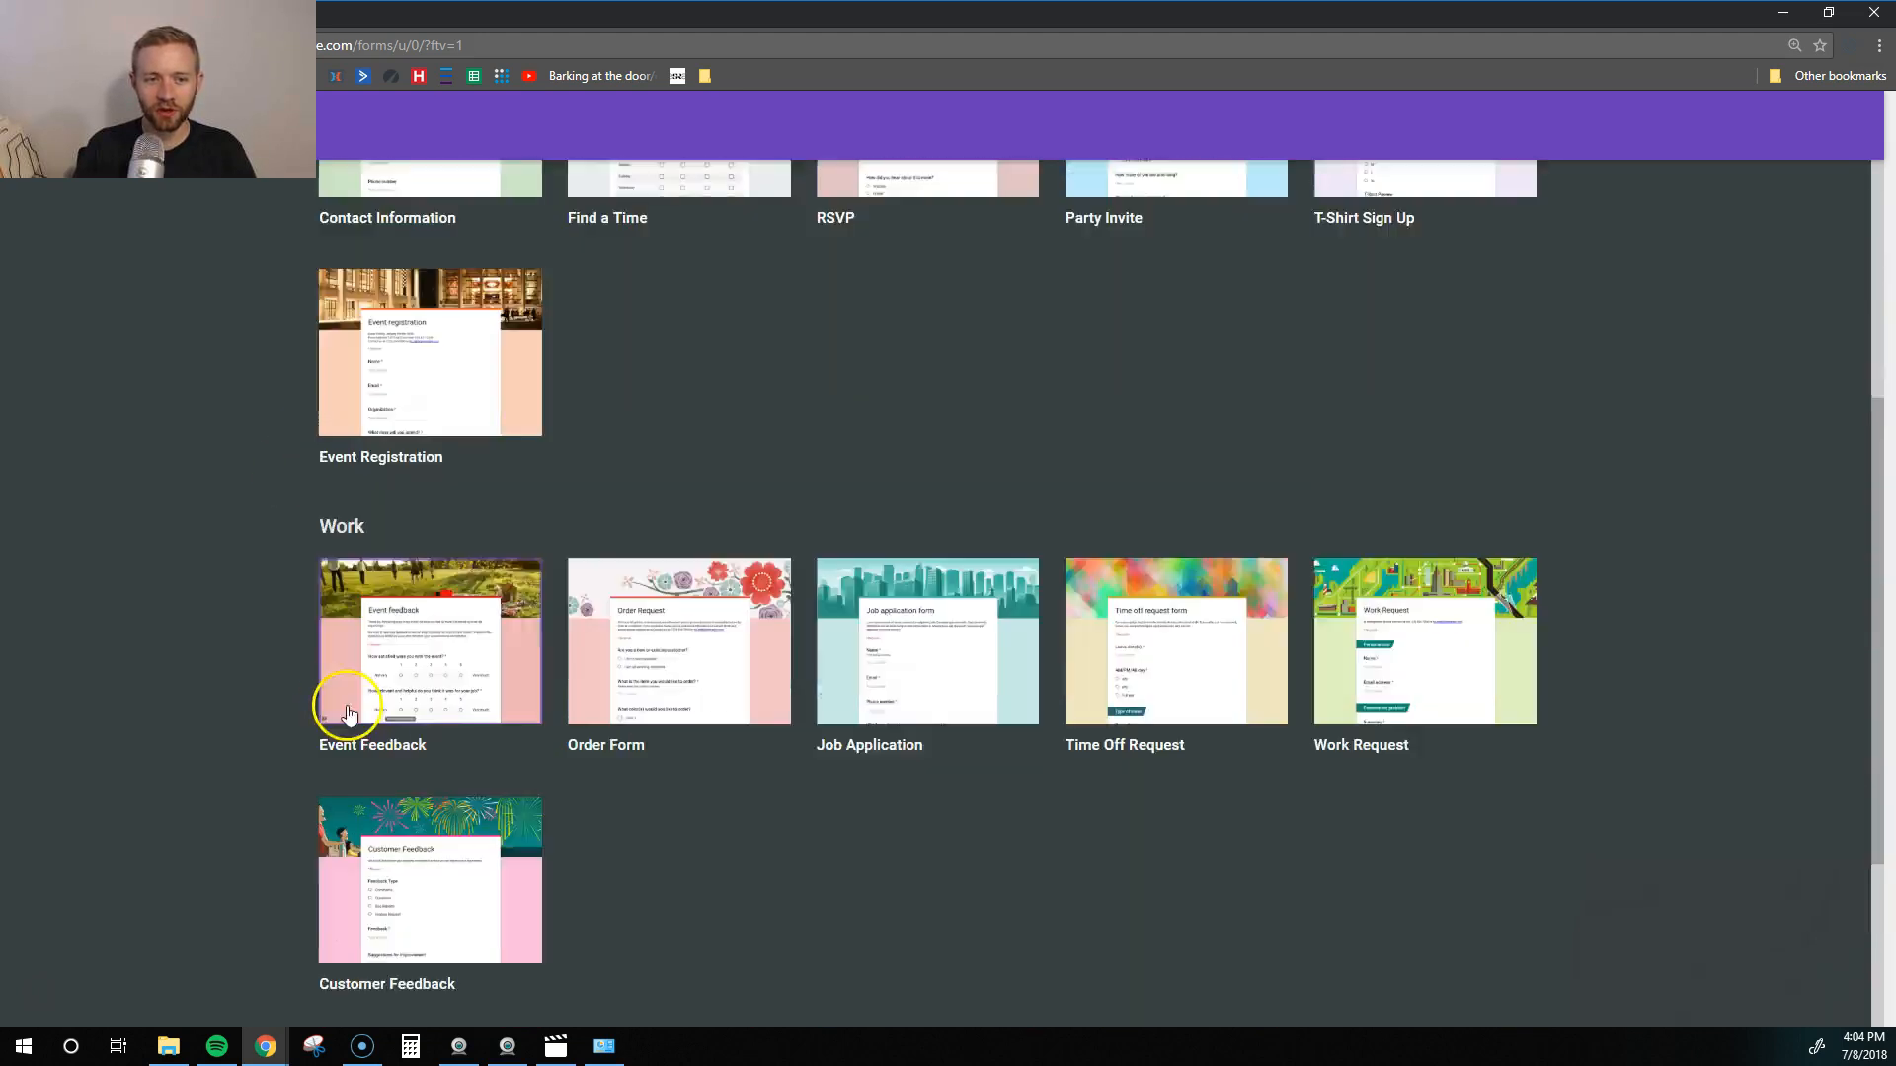
pyautogui.scroll(8, 595, 683)
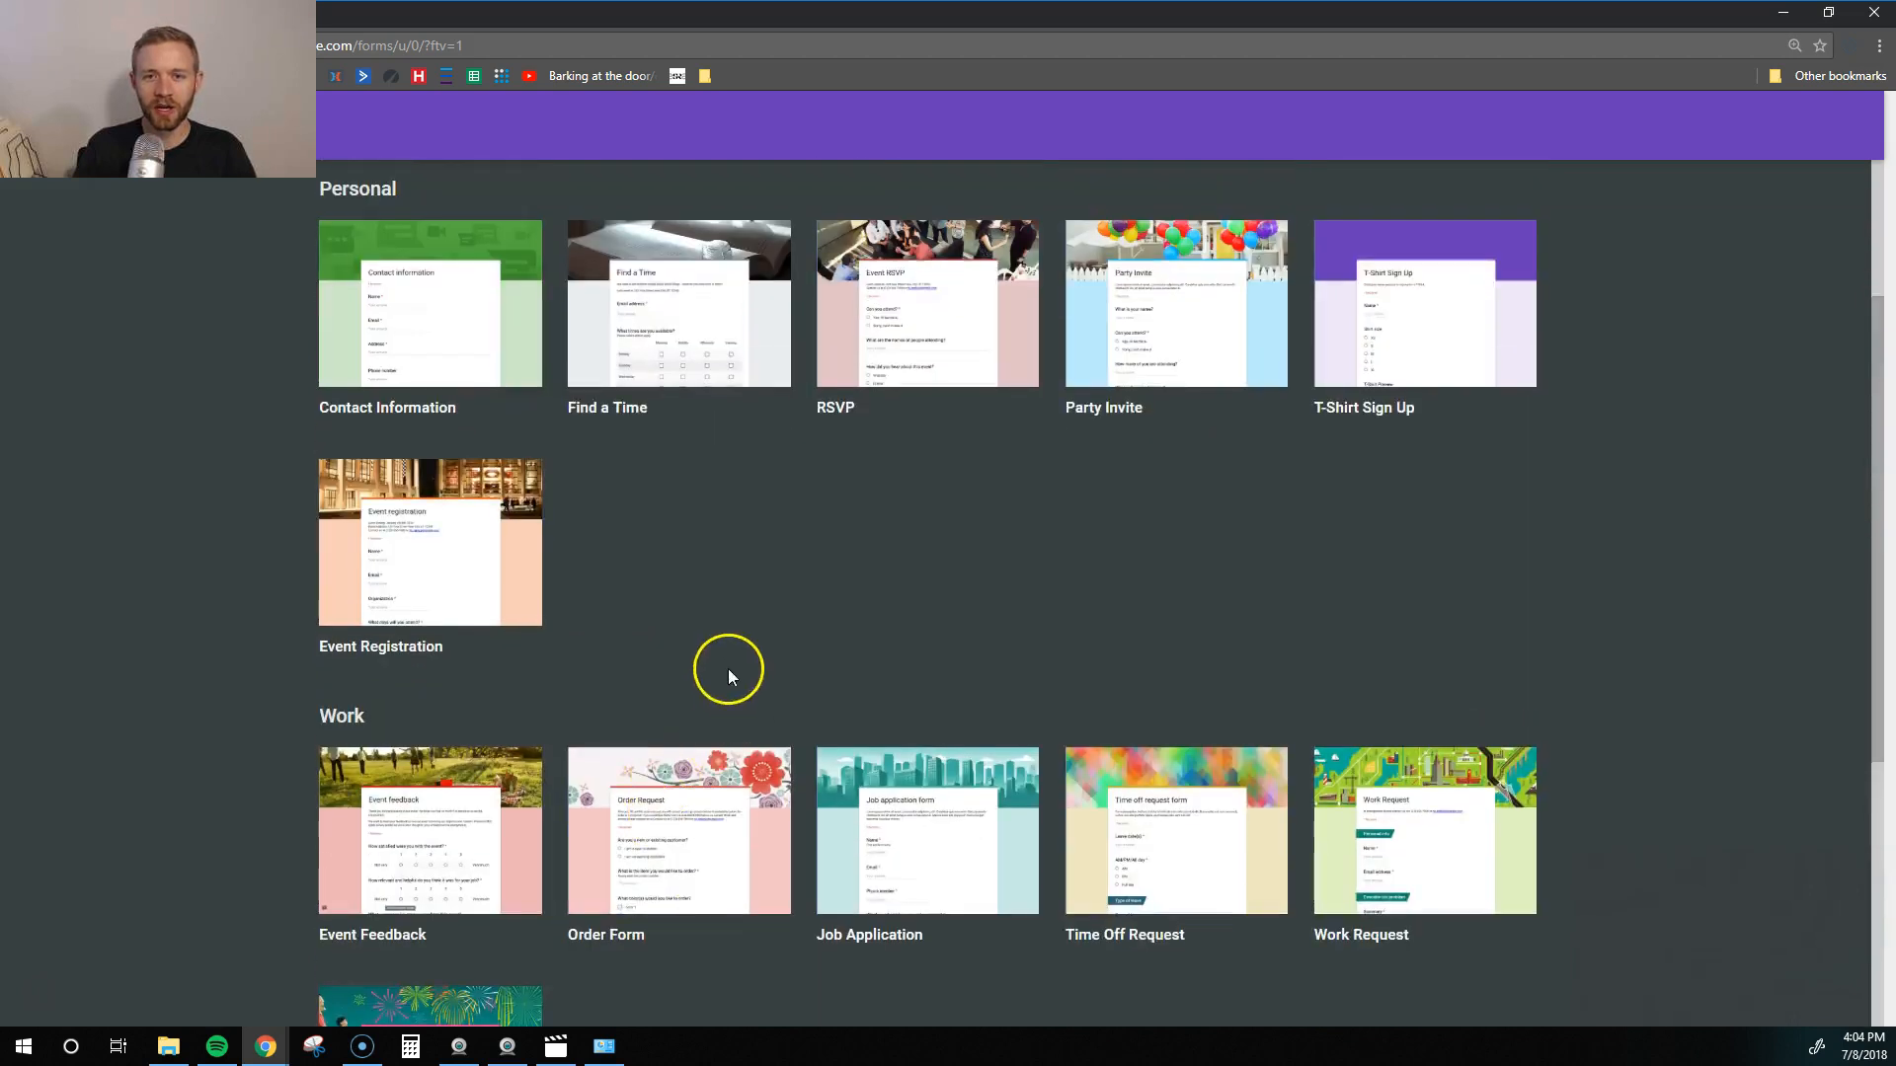
pyautogui.scroll(-1, 454, 474)
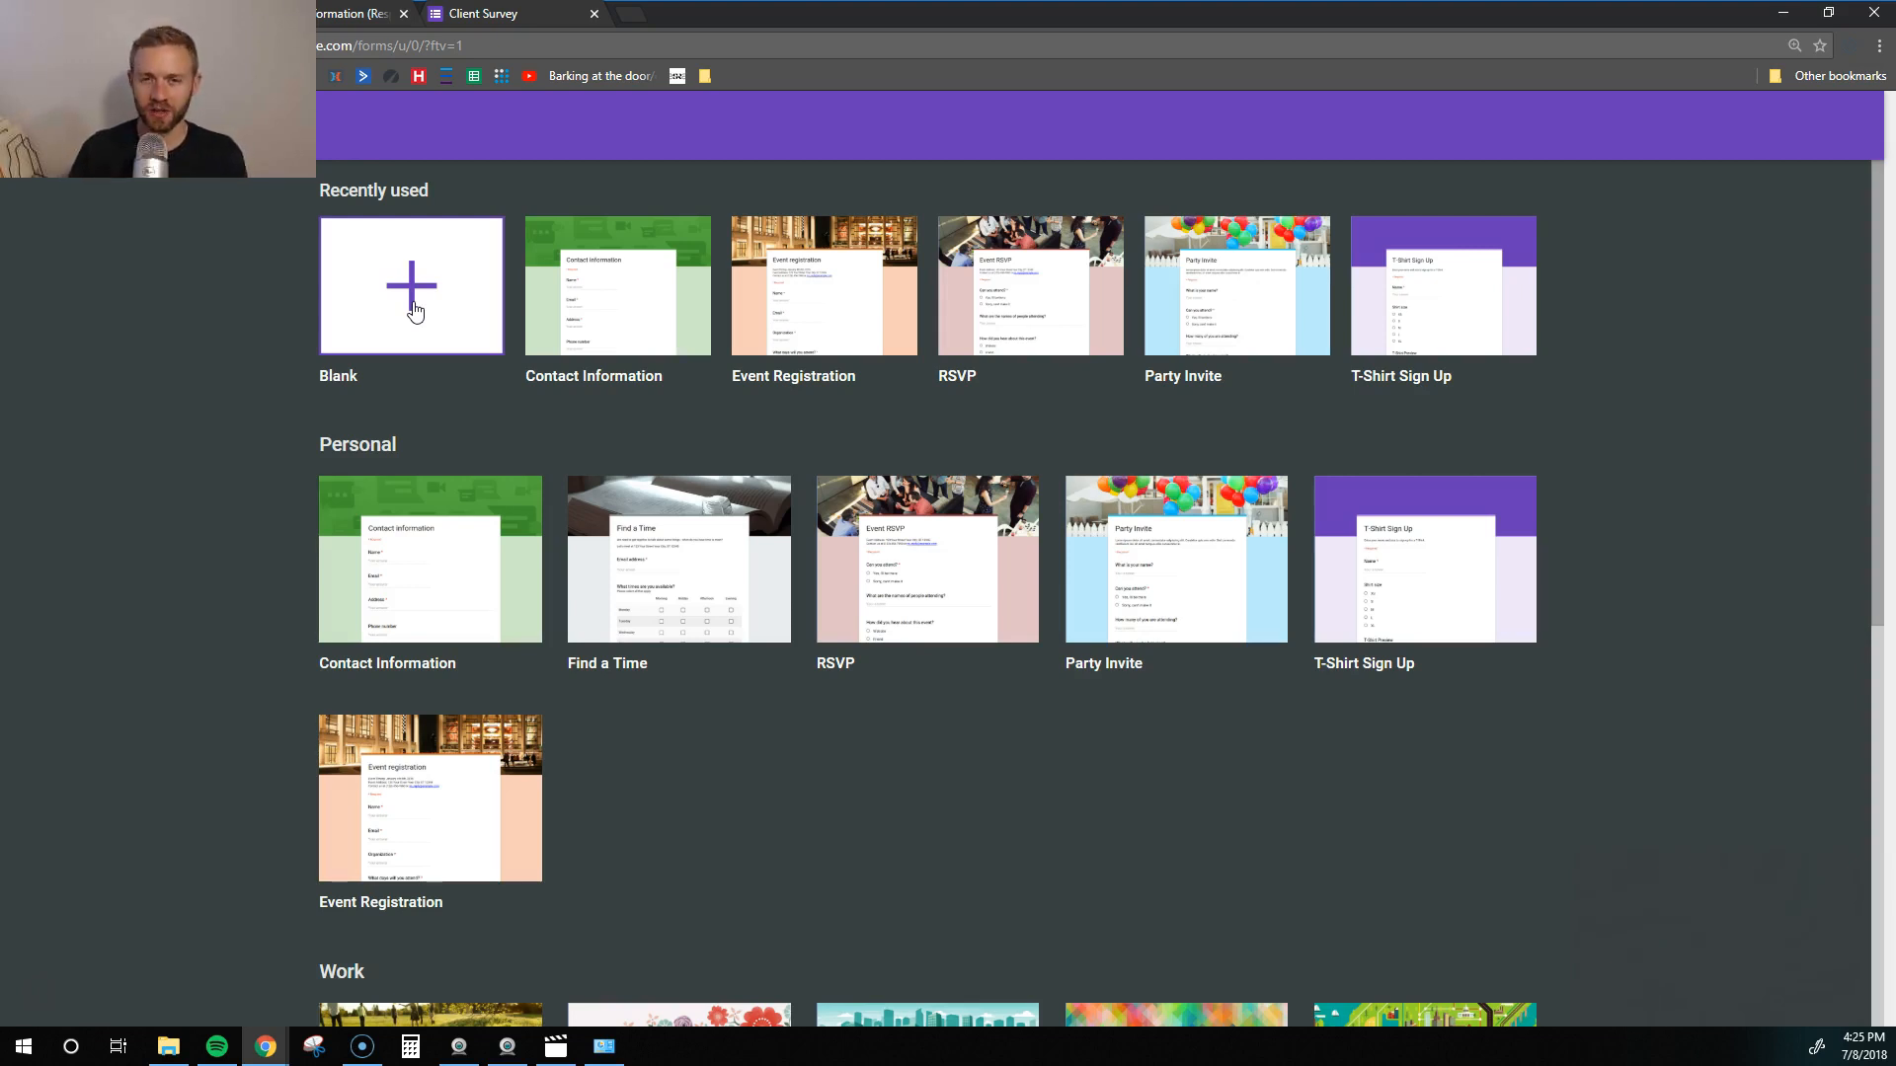
# - Start a blank form titled 'Marketing Workshop Registration Form'
pyautogui.click(413, 296)
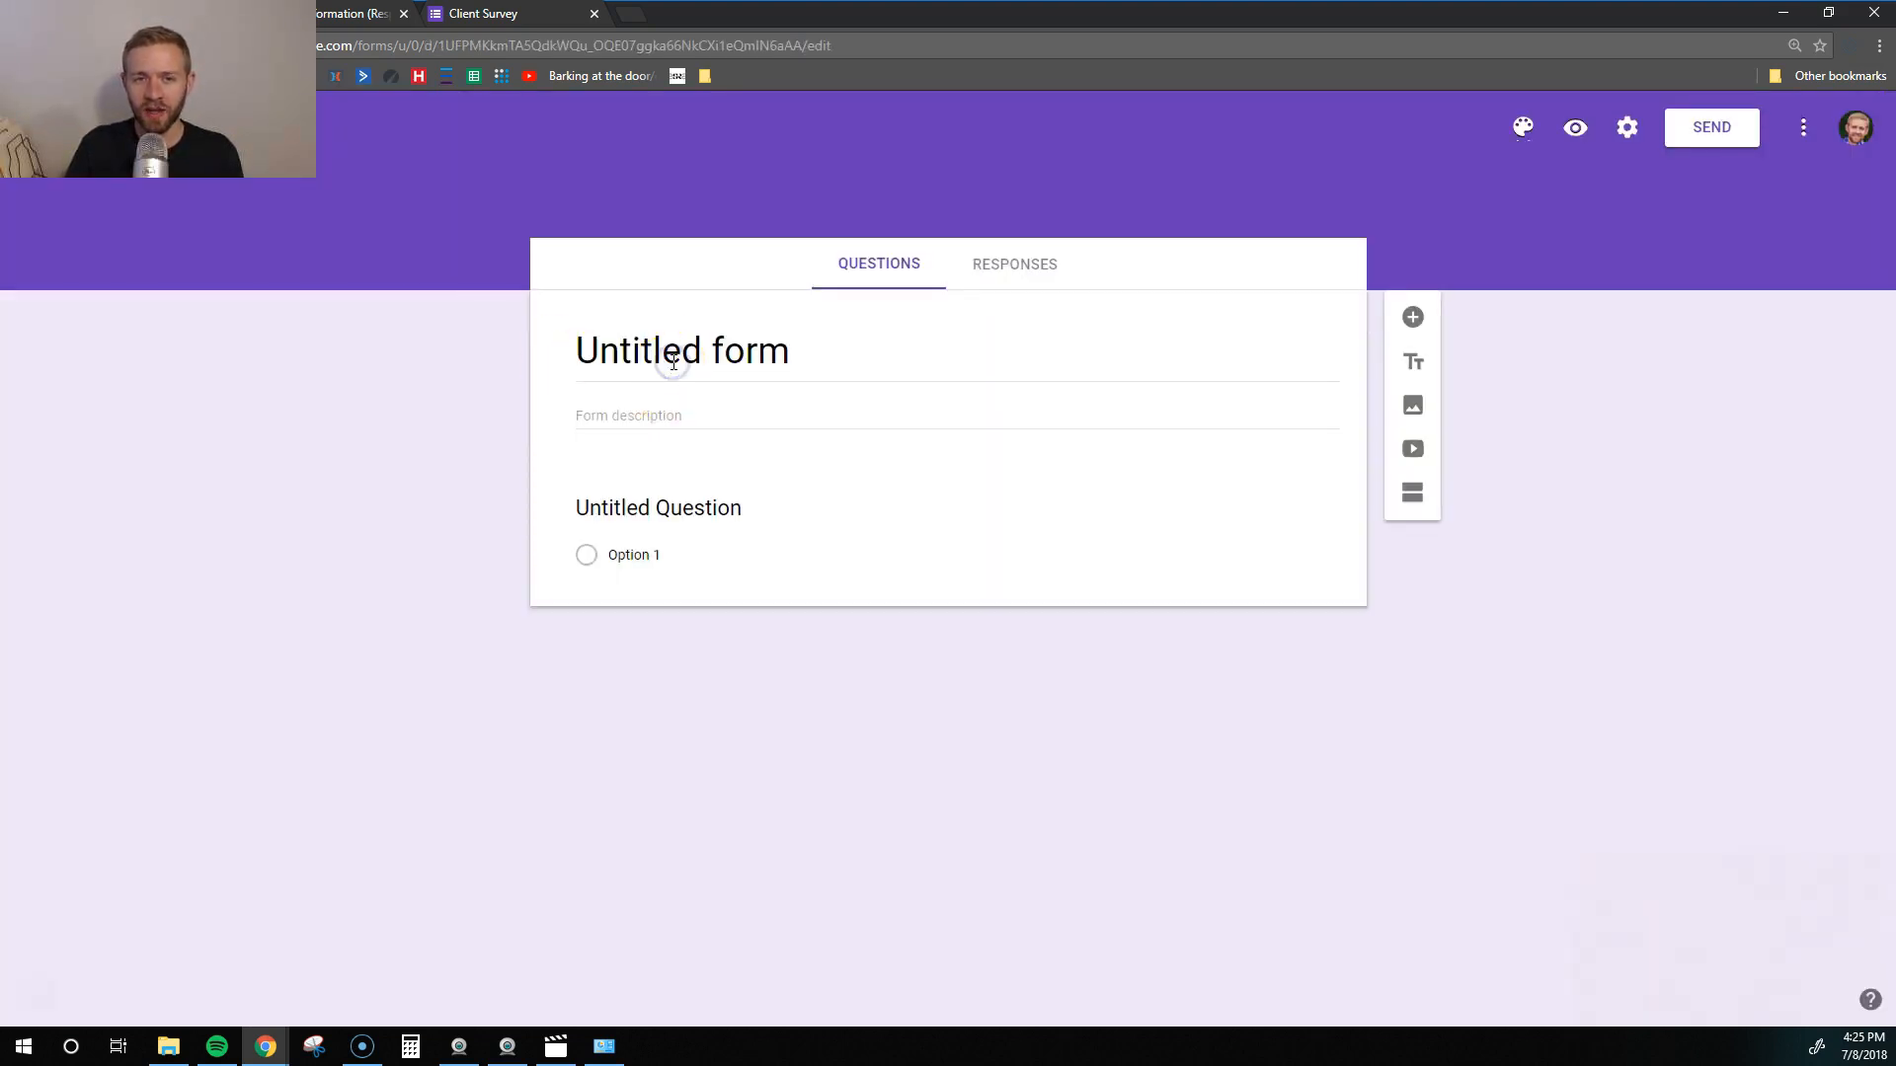
pyautogui.click(658, 357)
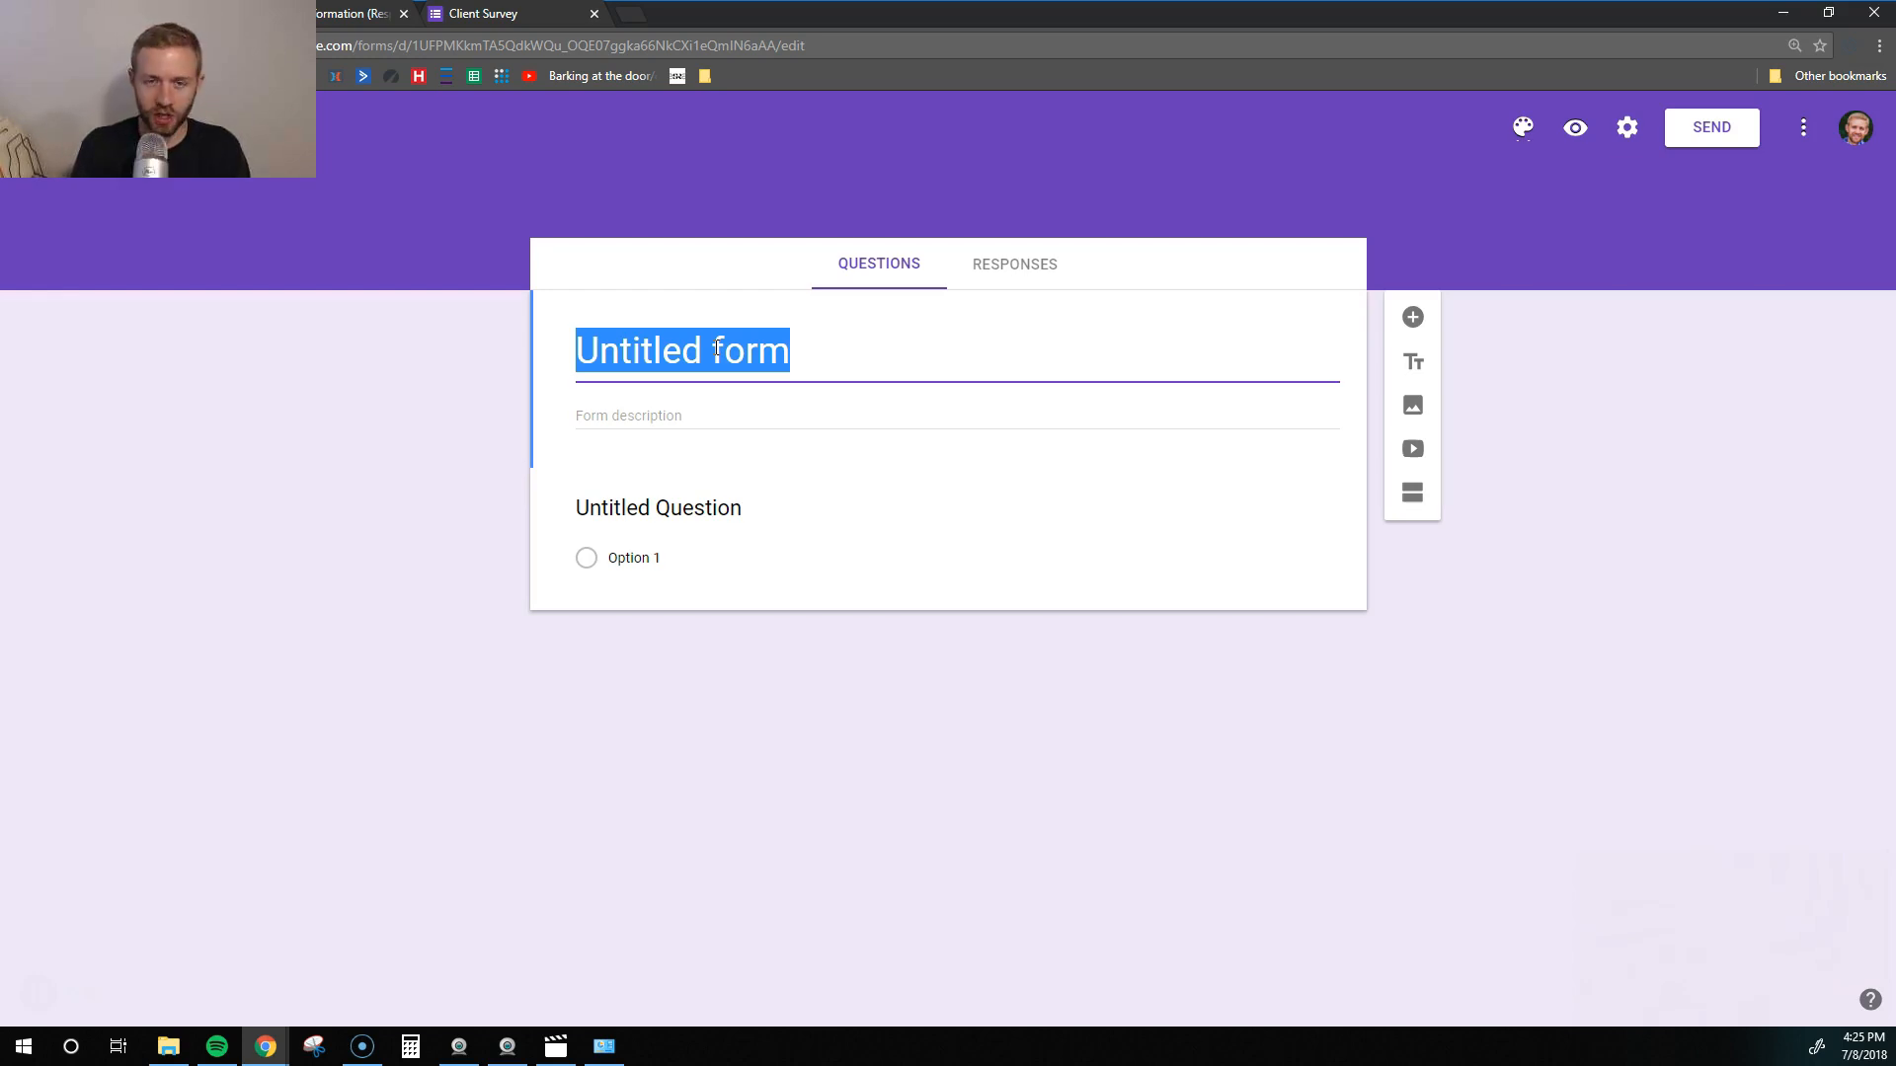
pyautogui.write('Mark')
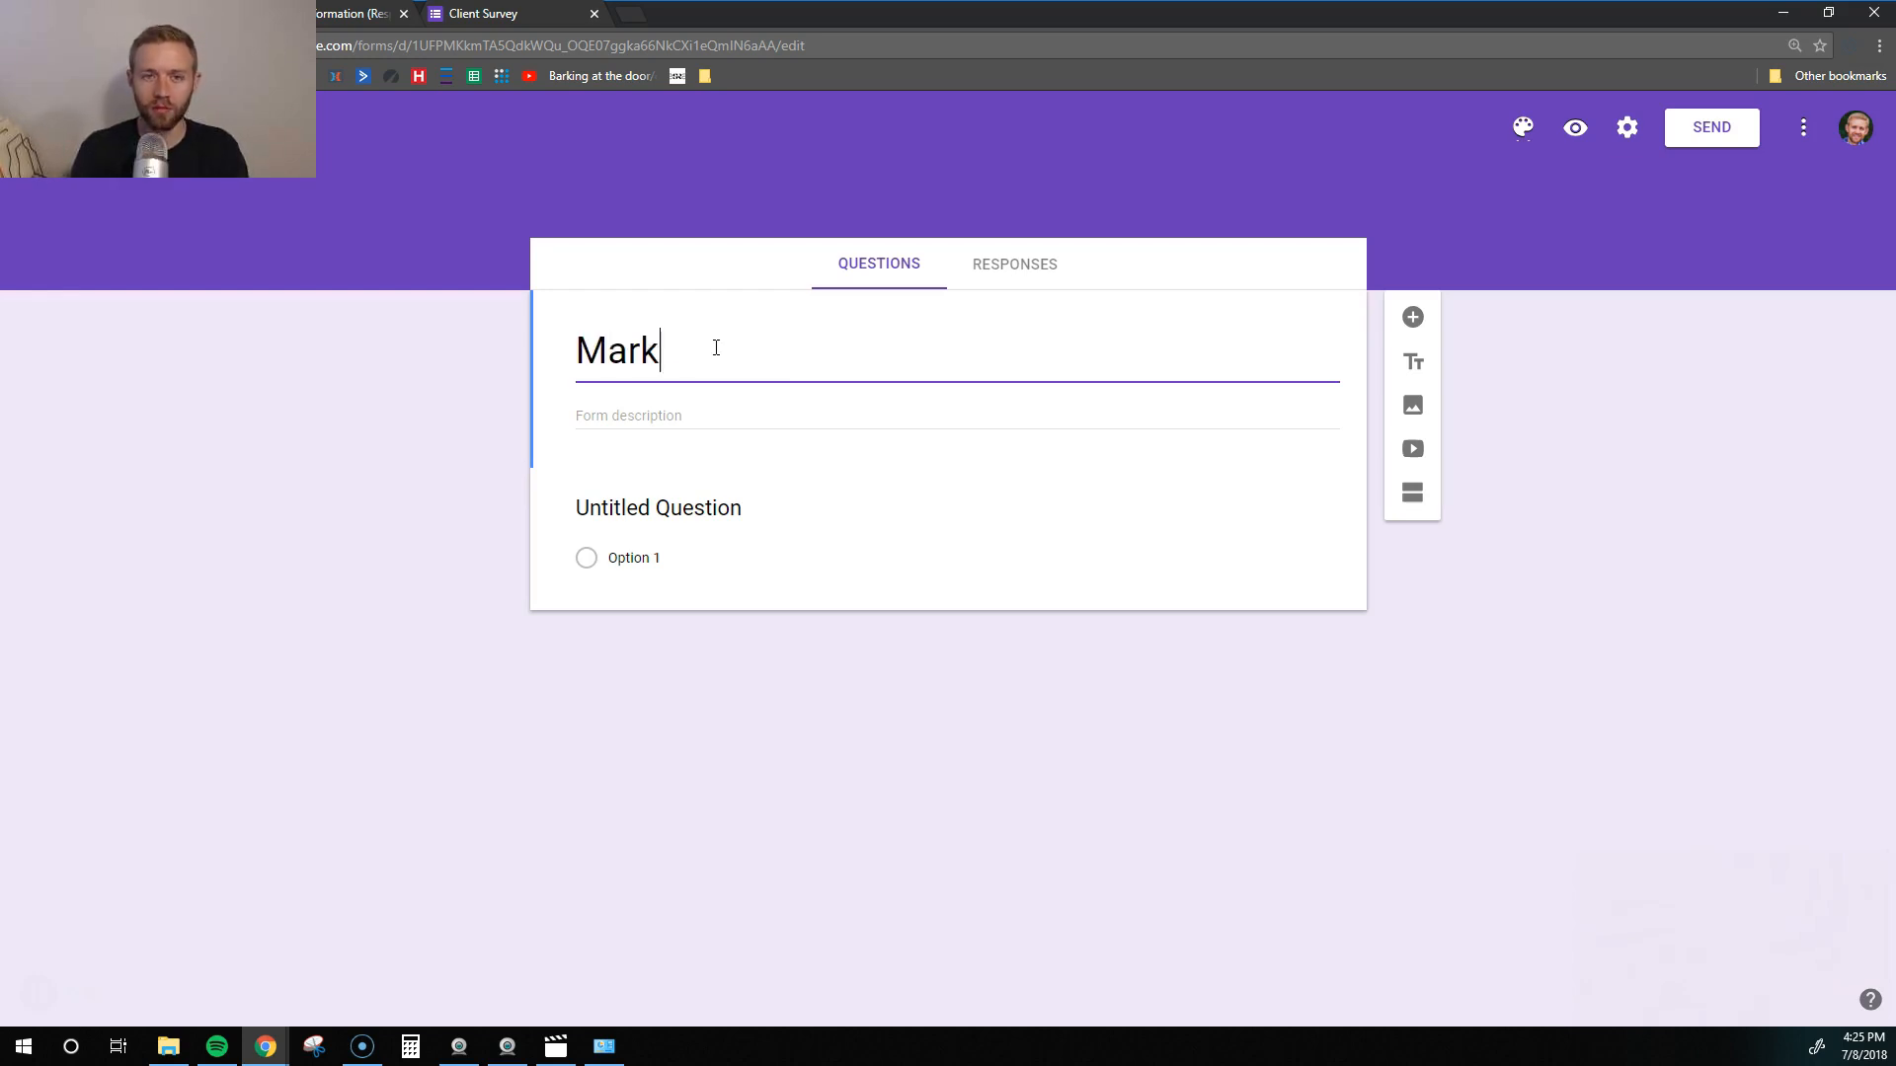
pyautogui.write('eting Workshop Re')
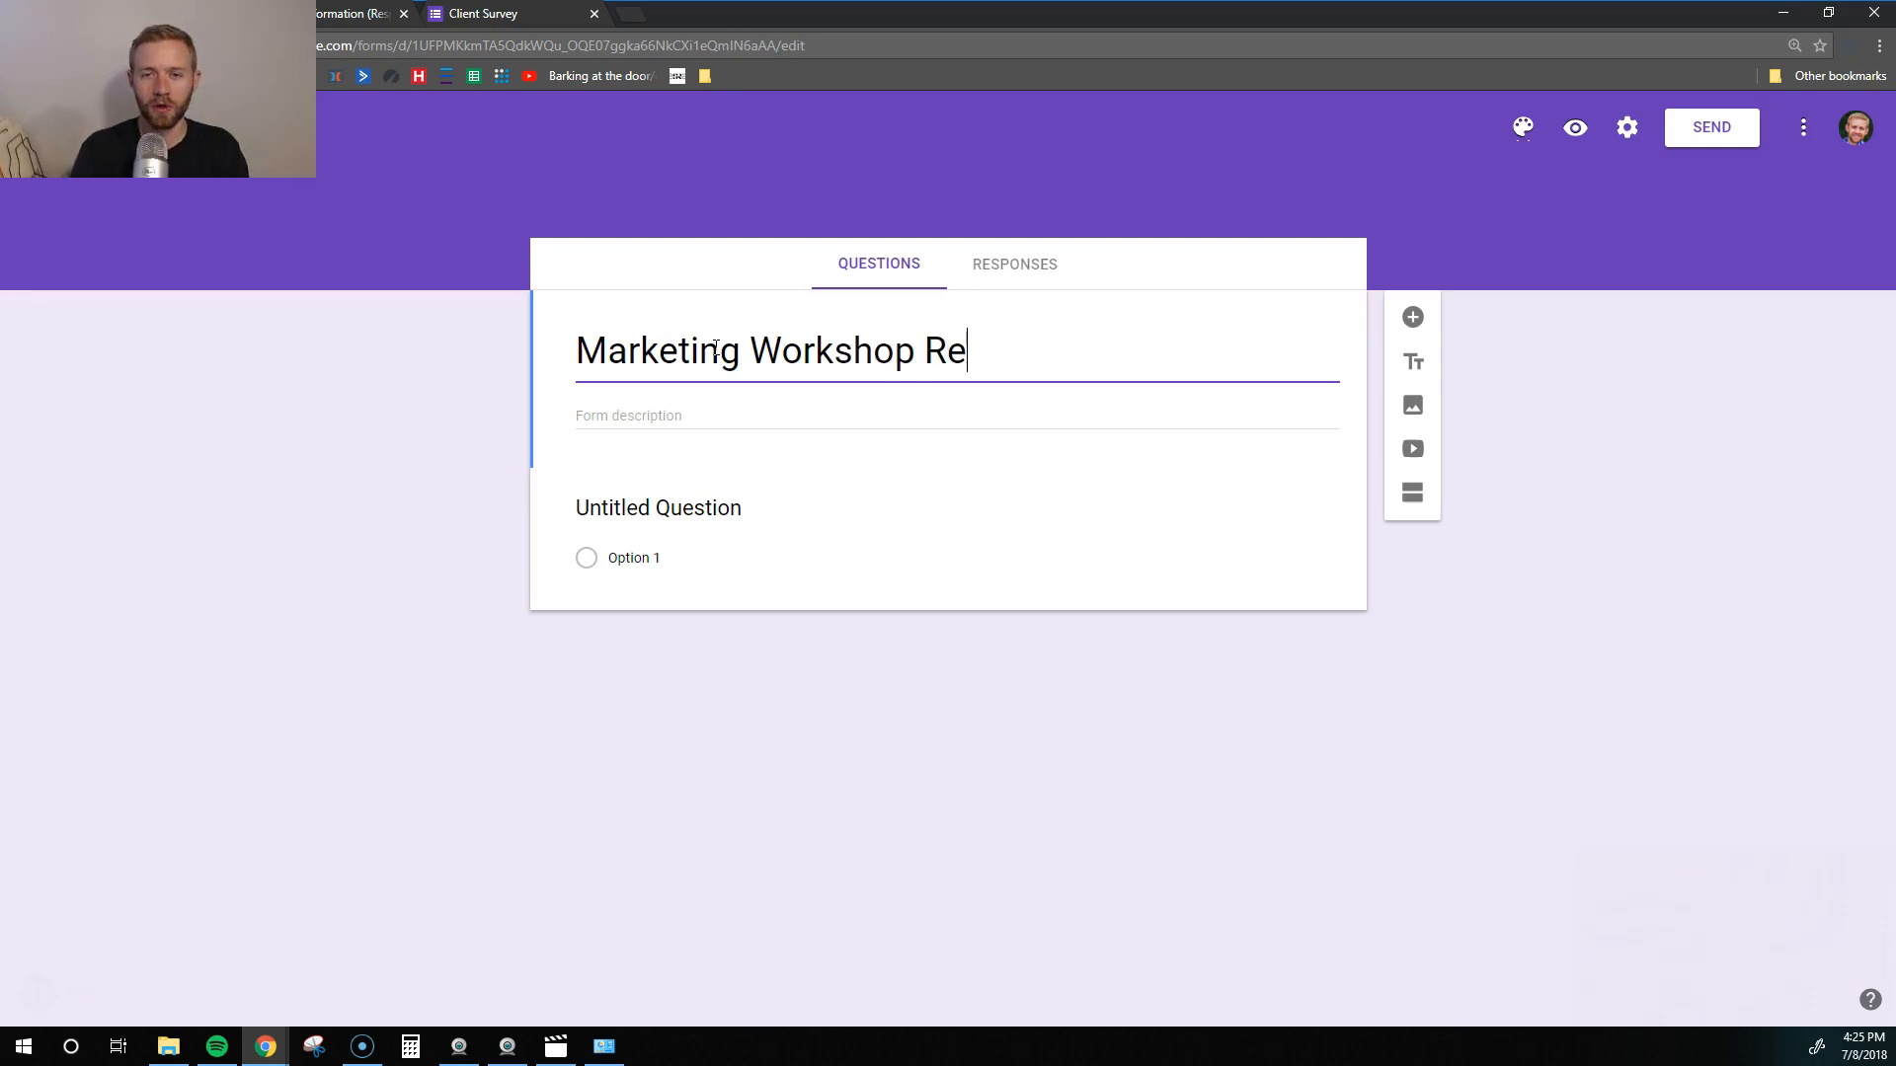
pyautogui.write('gistration Form')
# - Write a four-line description: marketing tagline, July 31st, 2018, 9 - 11AM, and the venue address
pyautogui.click(619, 407)
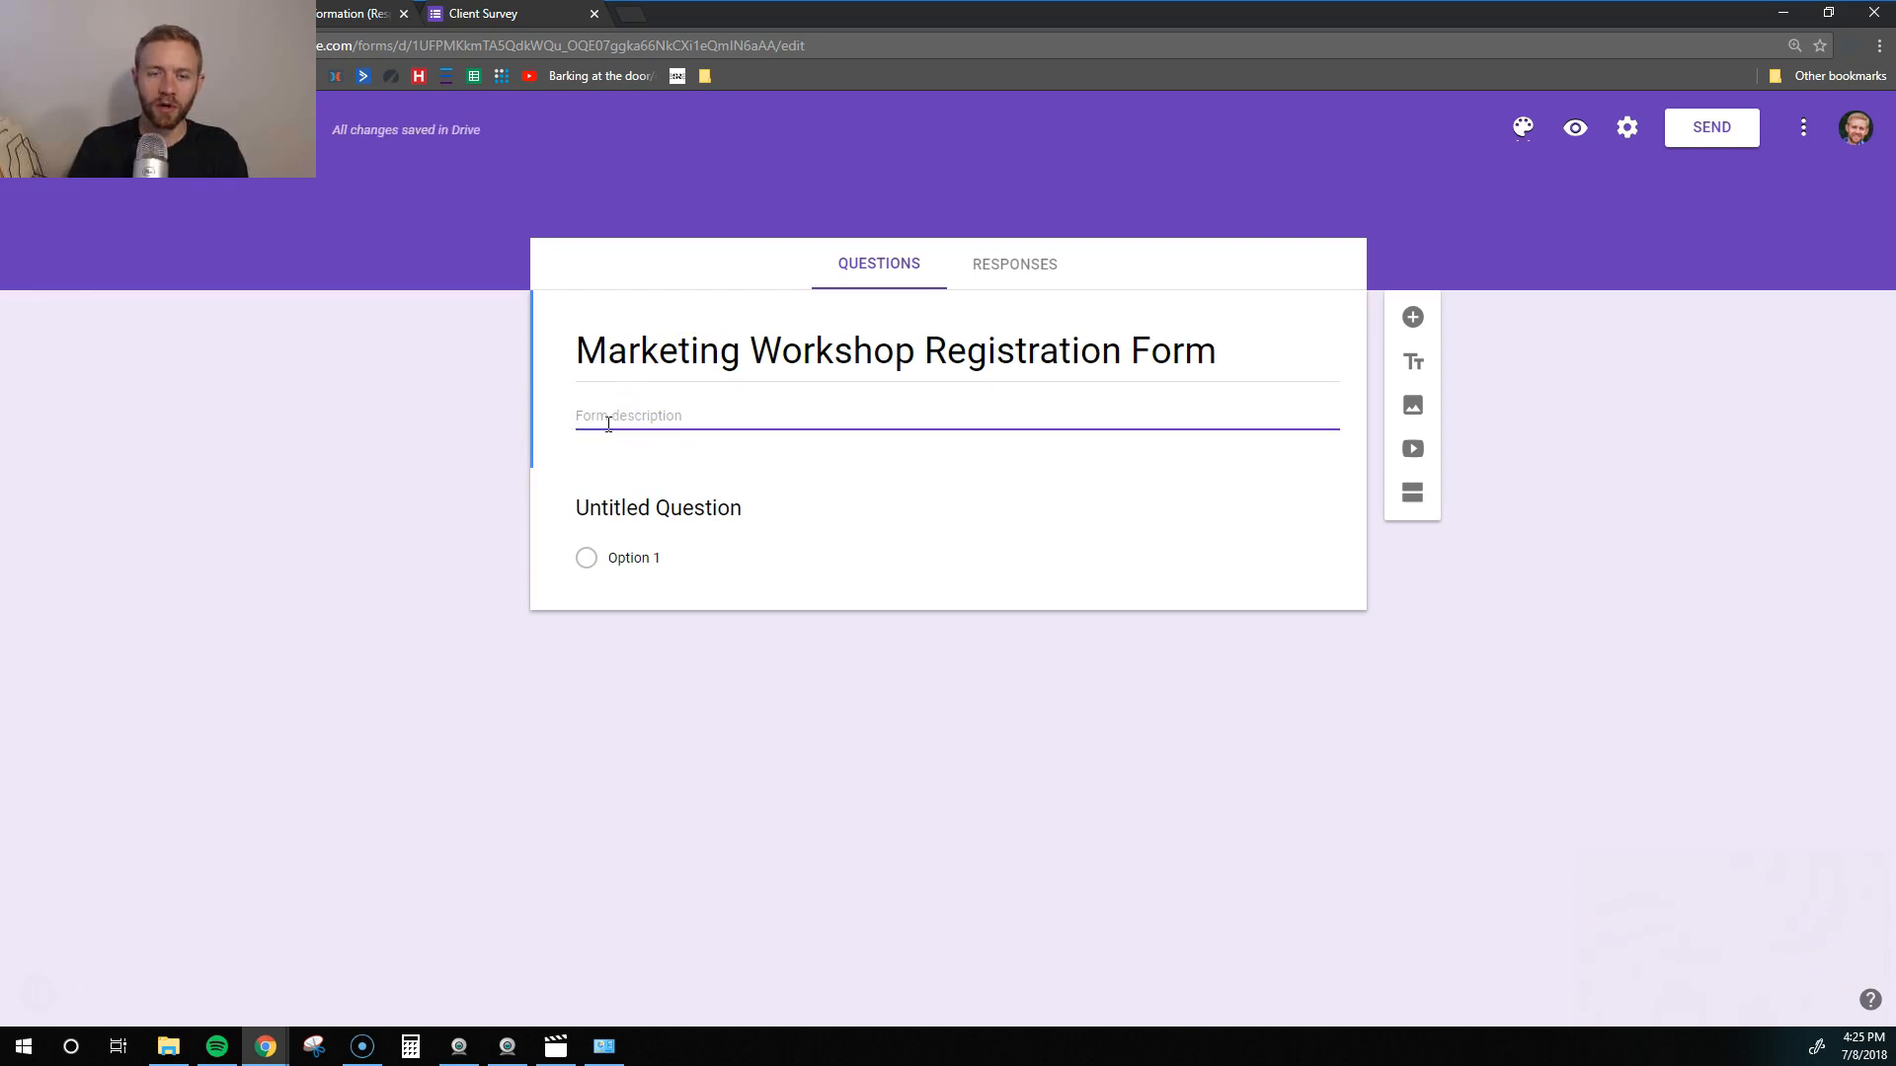
pyautogui.write('Sign up t')
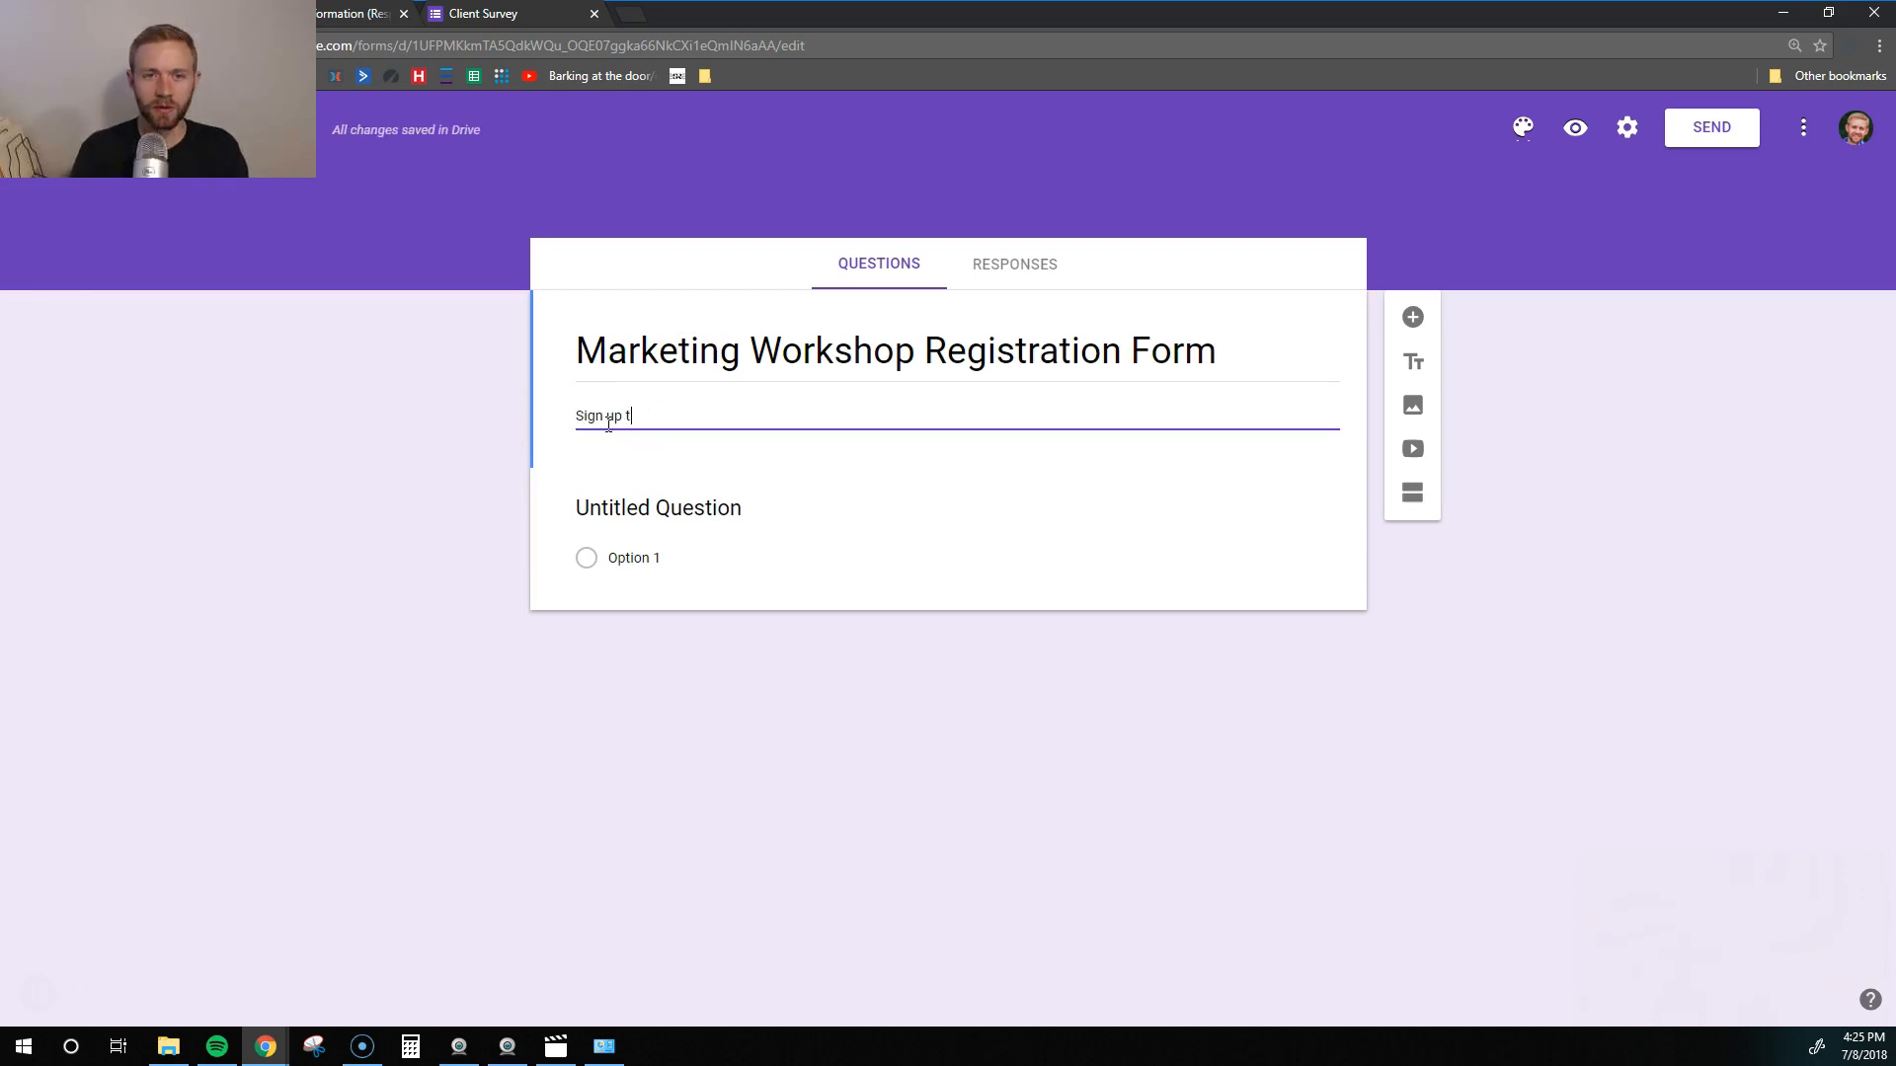
pyautogui.write('o learn abou tmarketing')
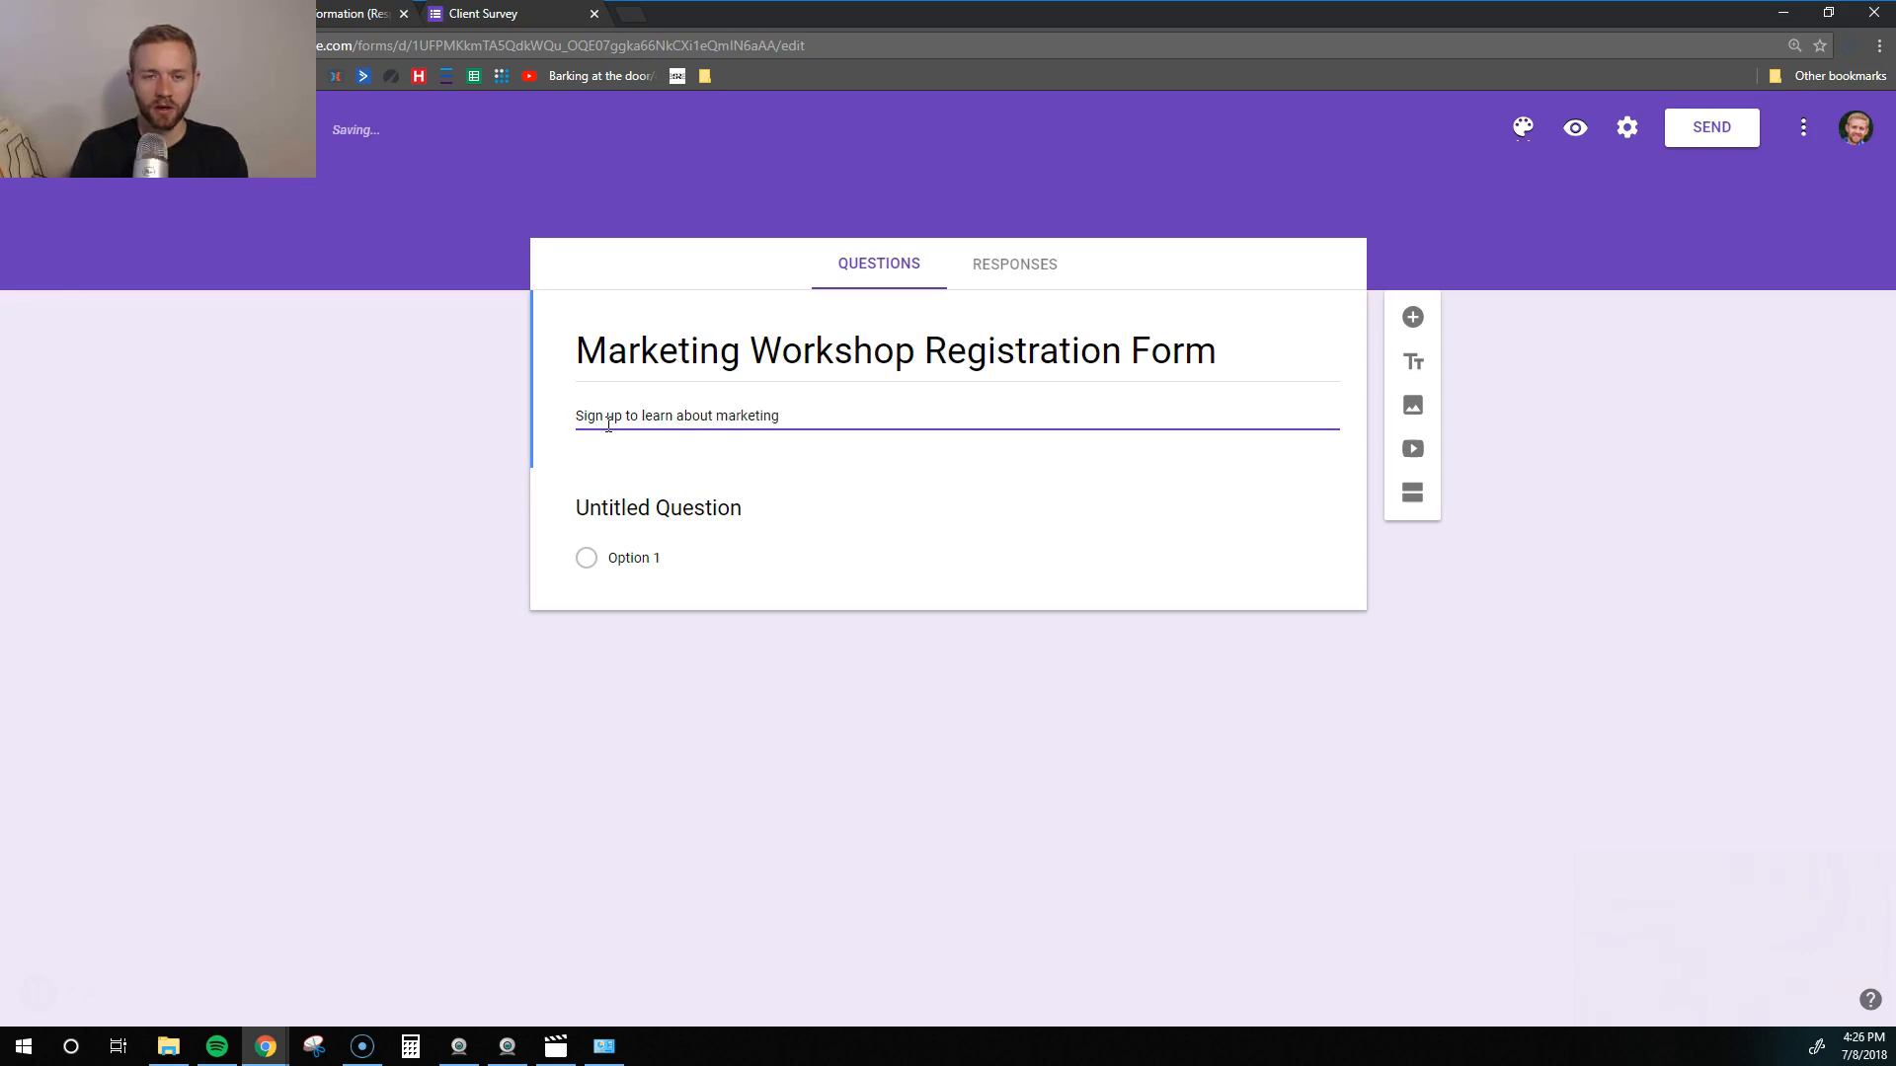
pyautogui.write('!')
pyautogui.press('Return')
pyautogui.write('July 31st, 2018')
pyautogui.press('Return')
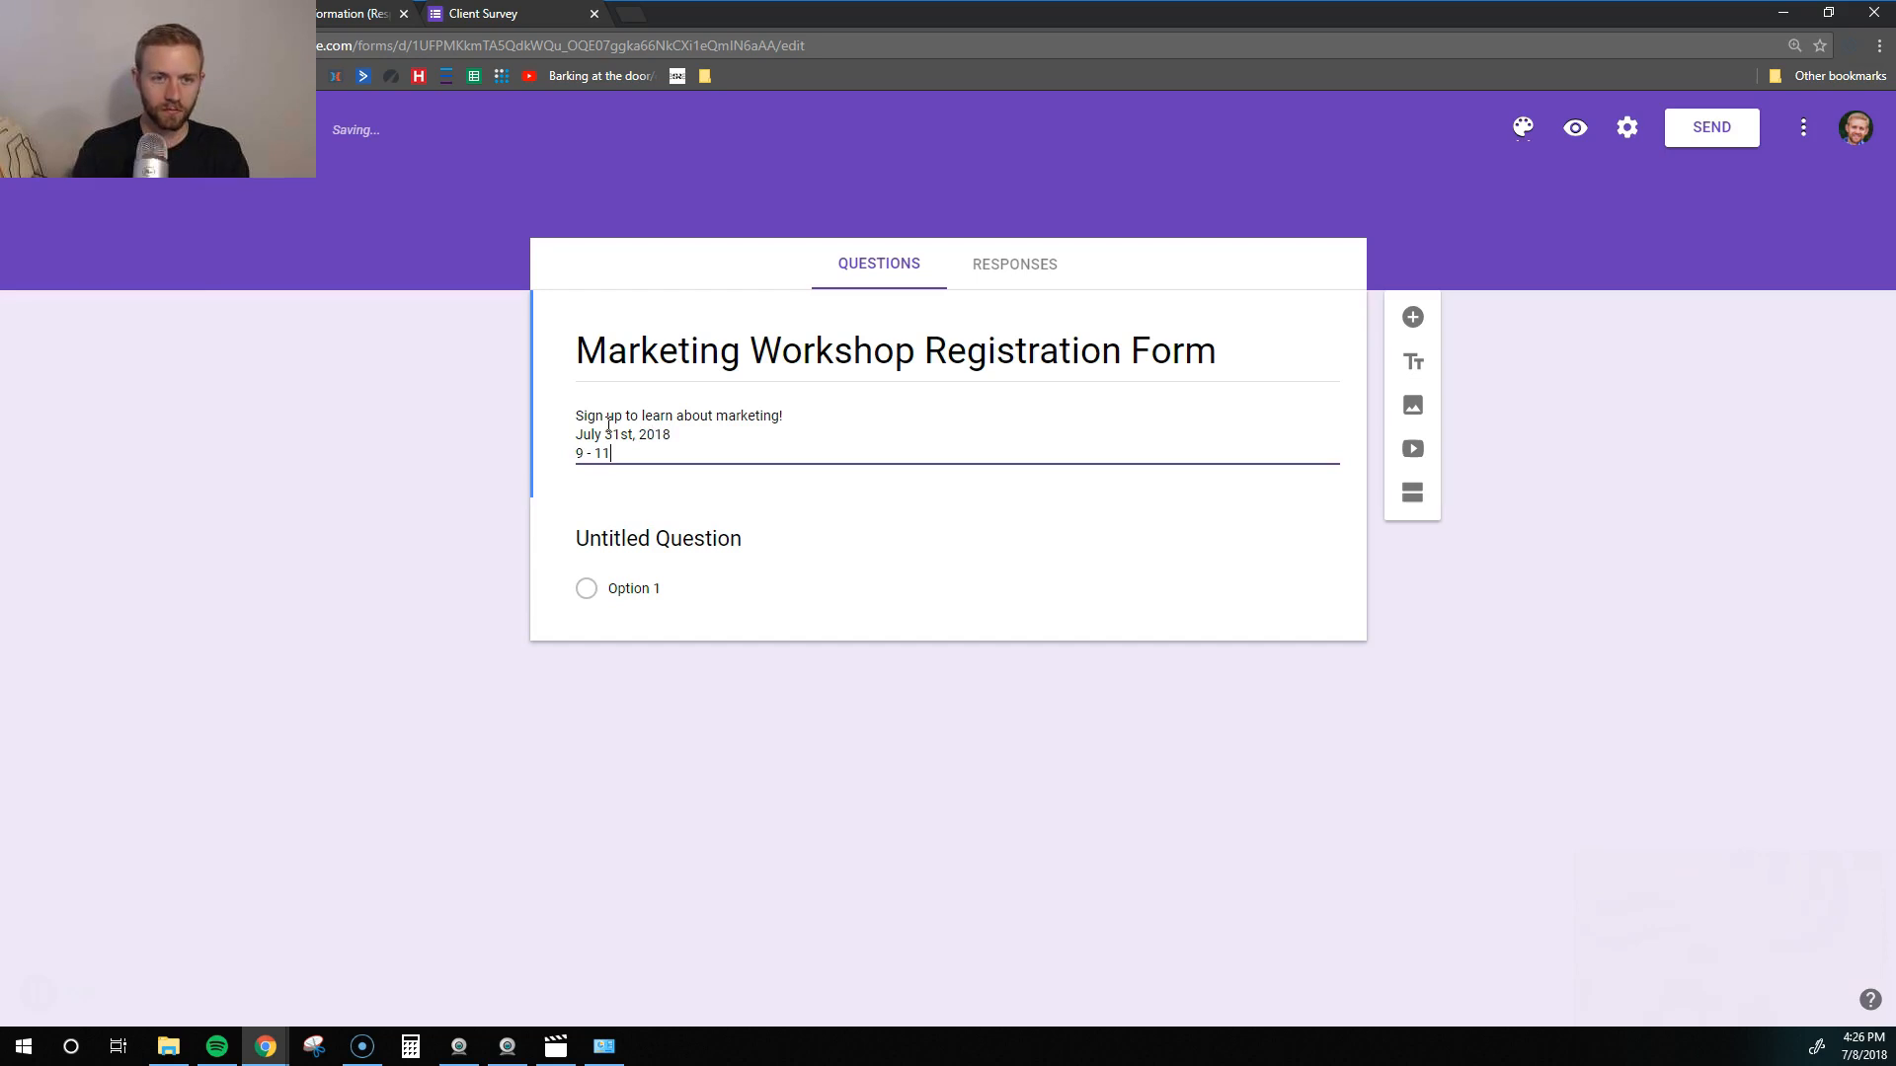
pyautogui.write('9 - 11AM')
pyautogui.press('Return')
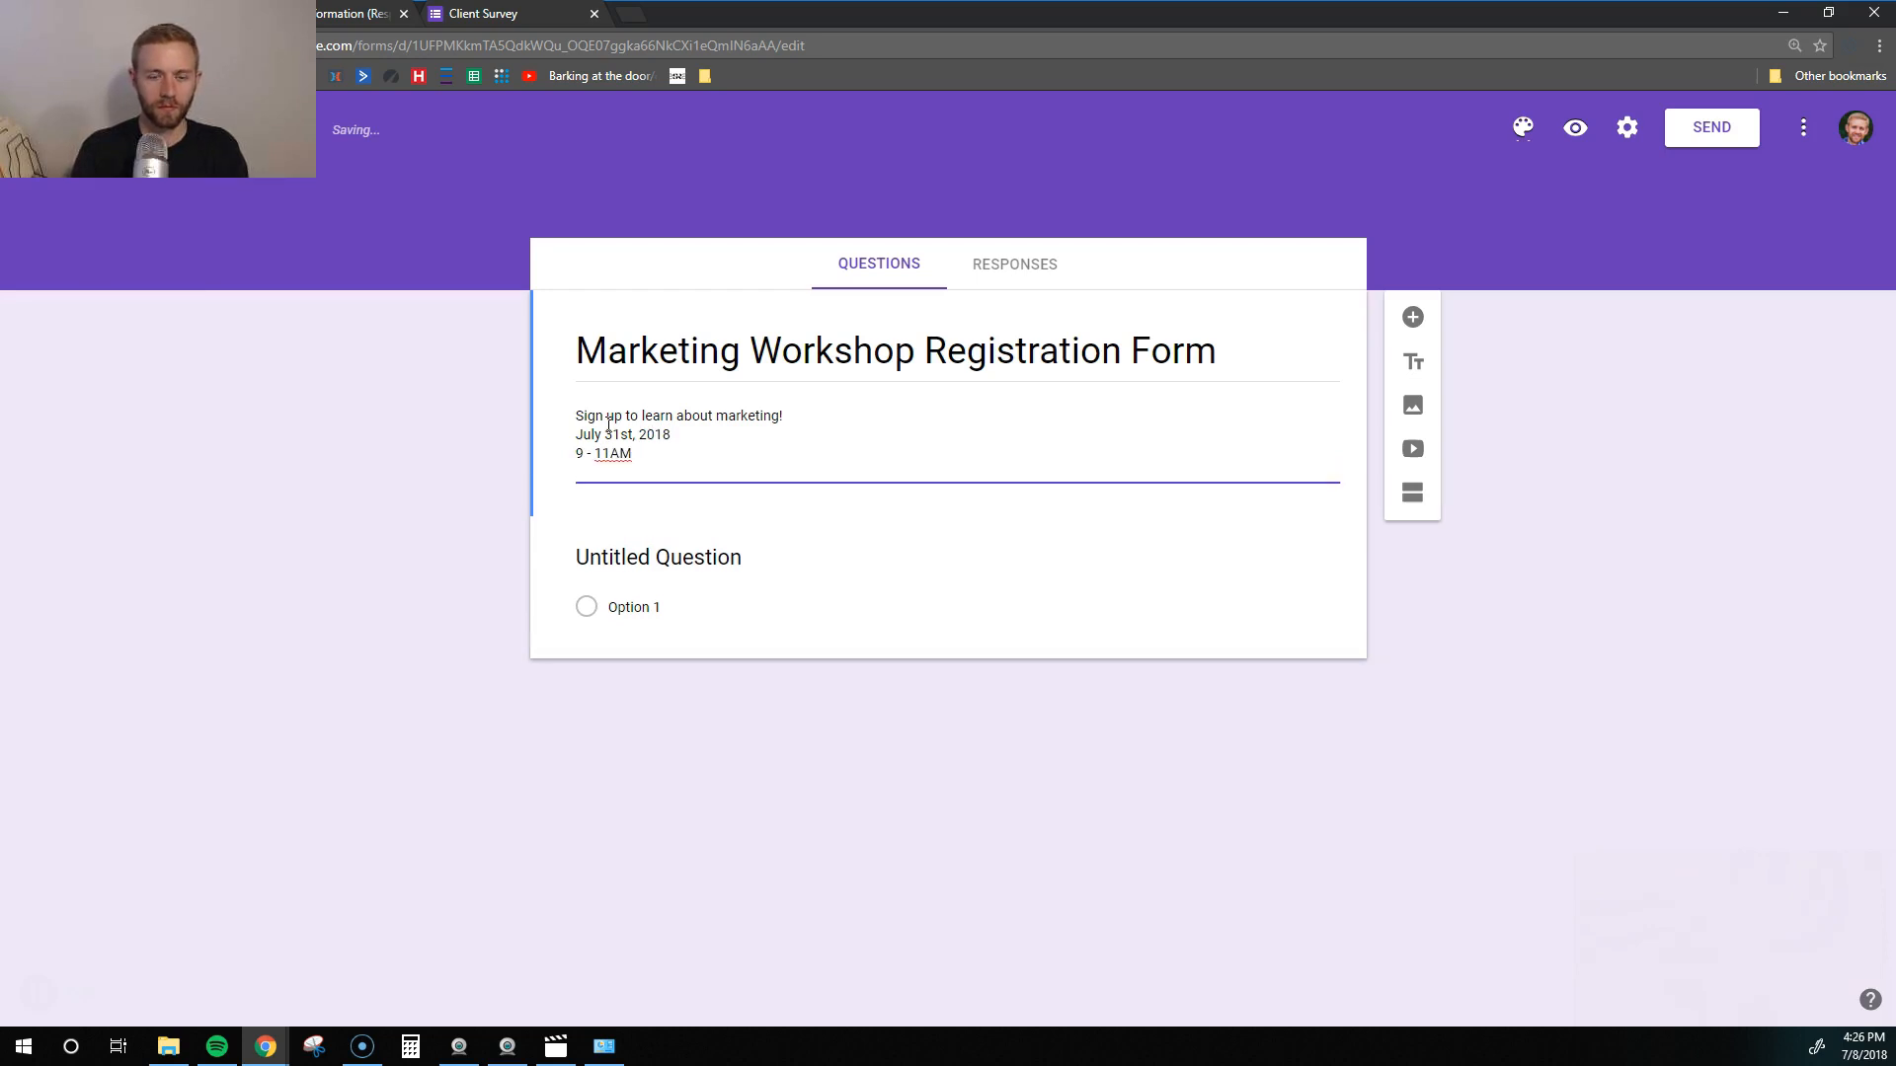
pyautogui.write('1234 Anywe')
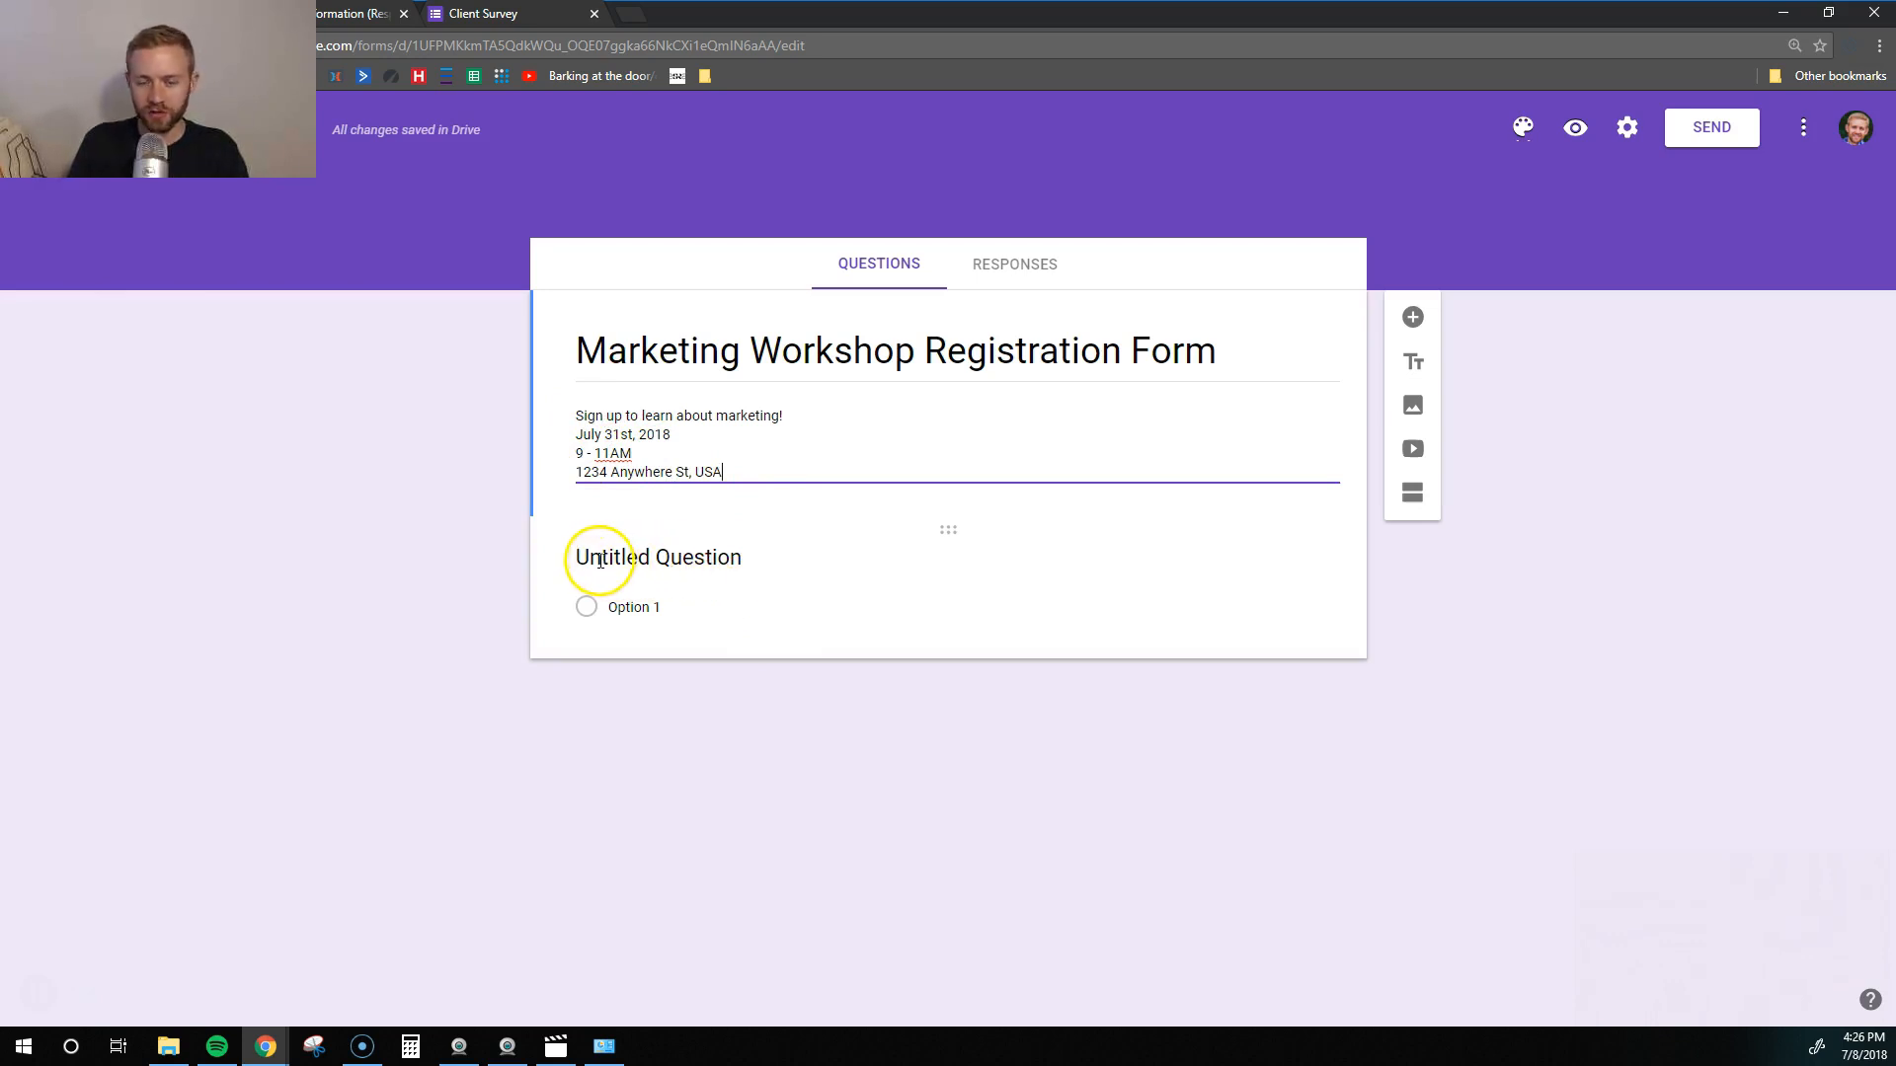
pyautogui.click(657, 563)
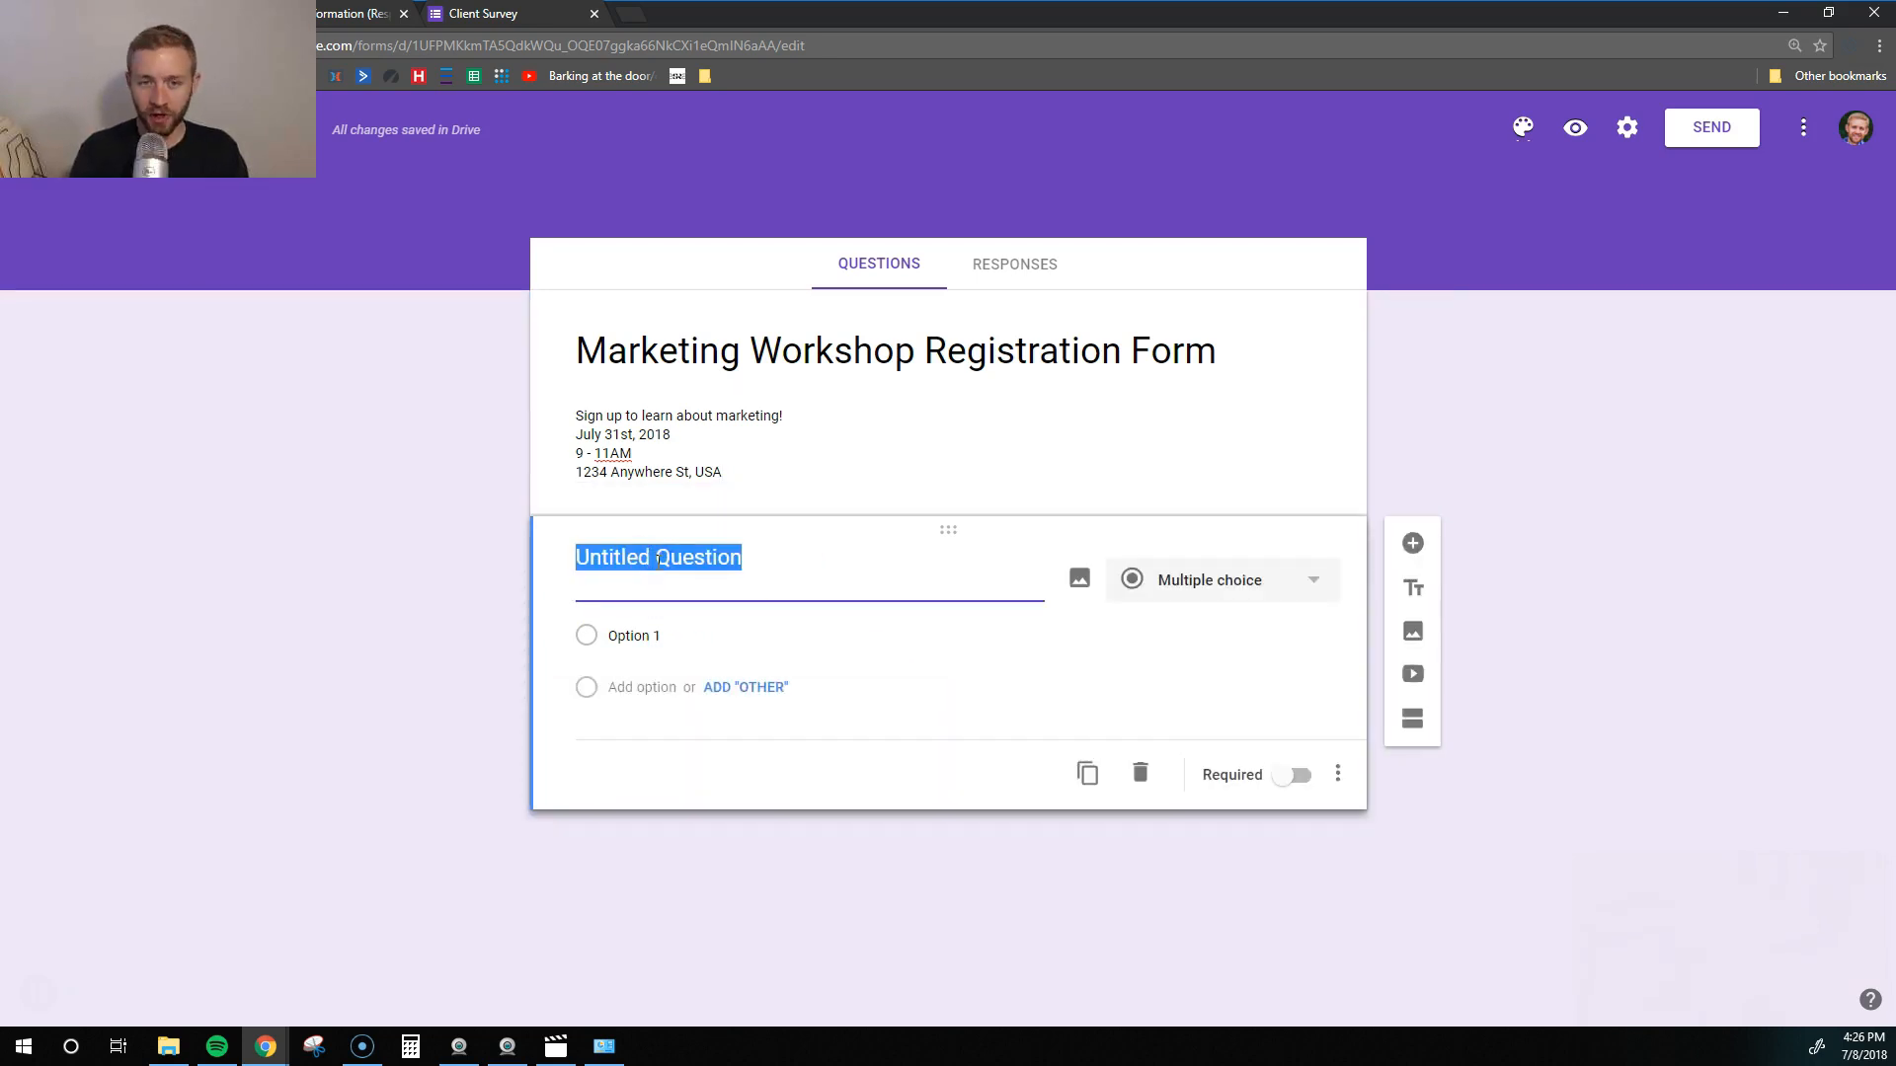
# - Create required short-answer 'Name' and 'Email Address' questions, then add a third question
pyautogui.write('Name')
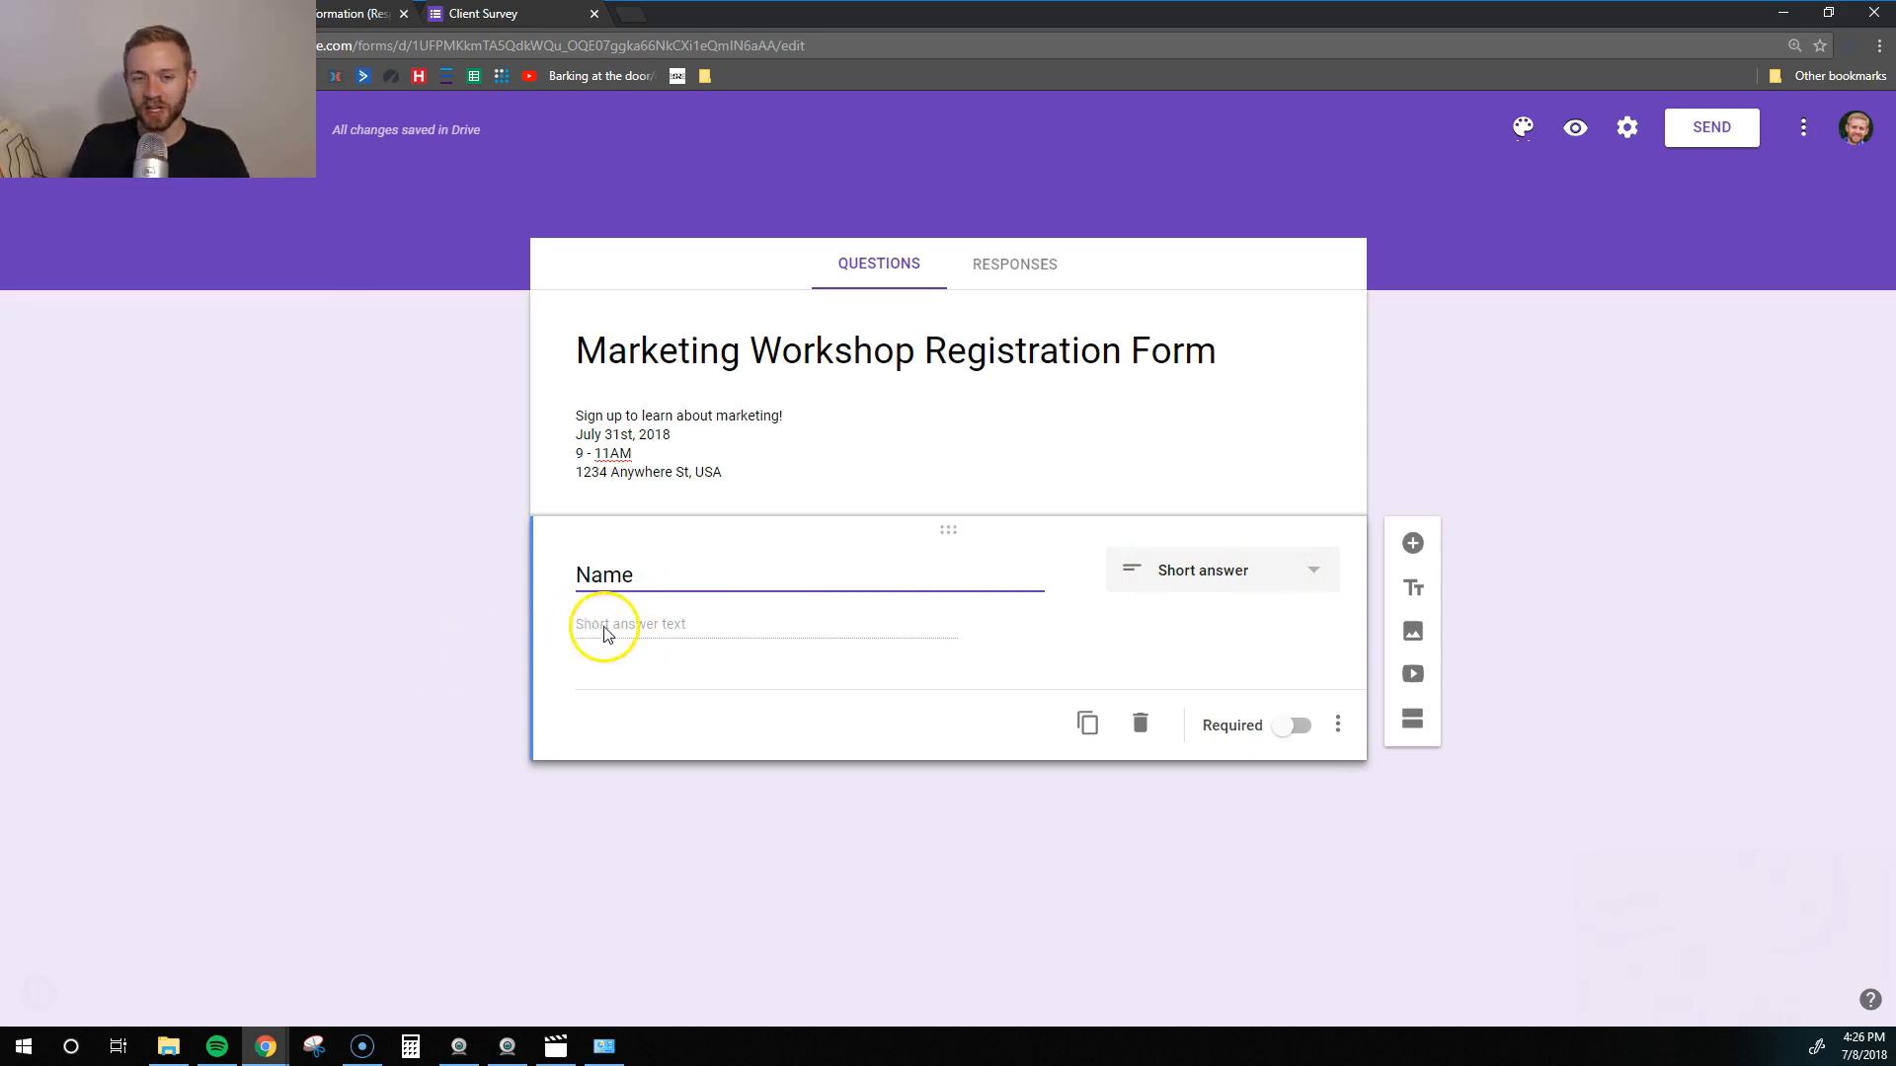
pyautogui.click(1286, 737)
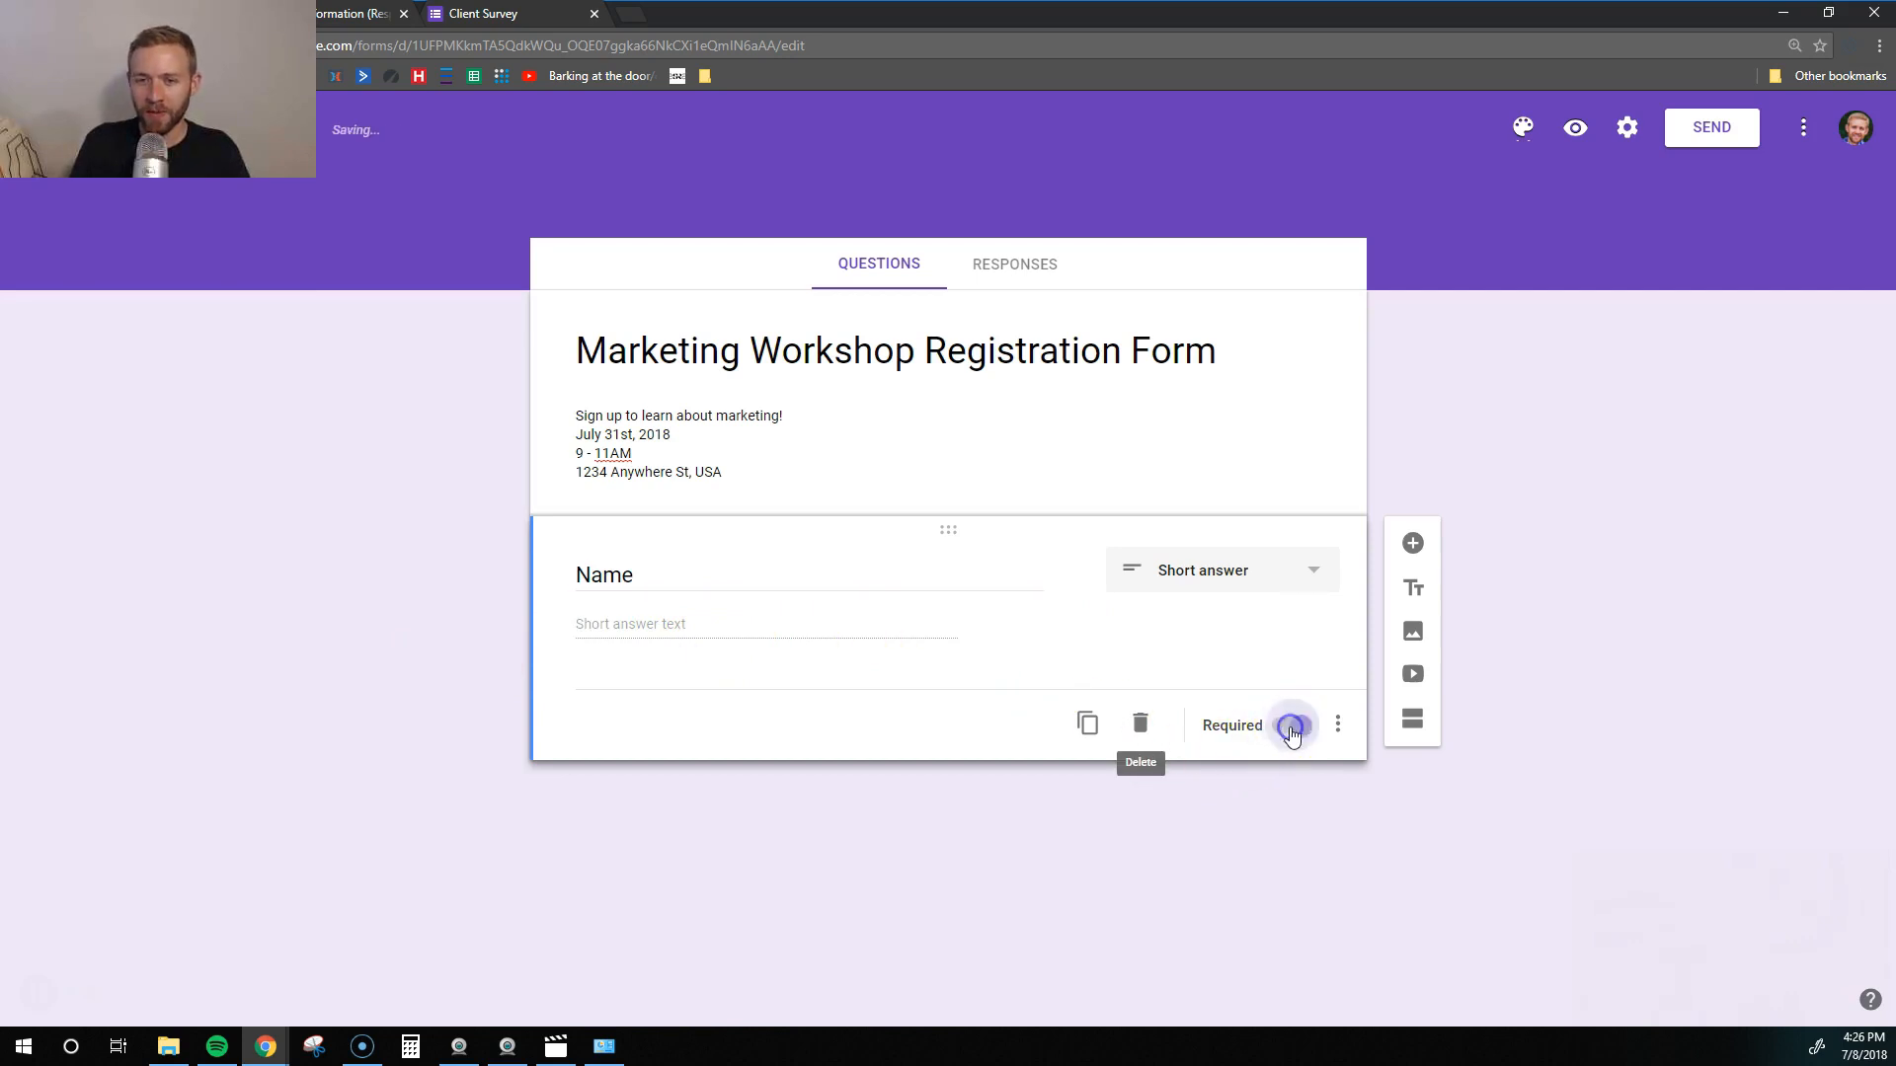
pyautogui.click(1423, 549)
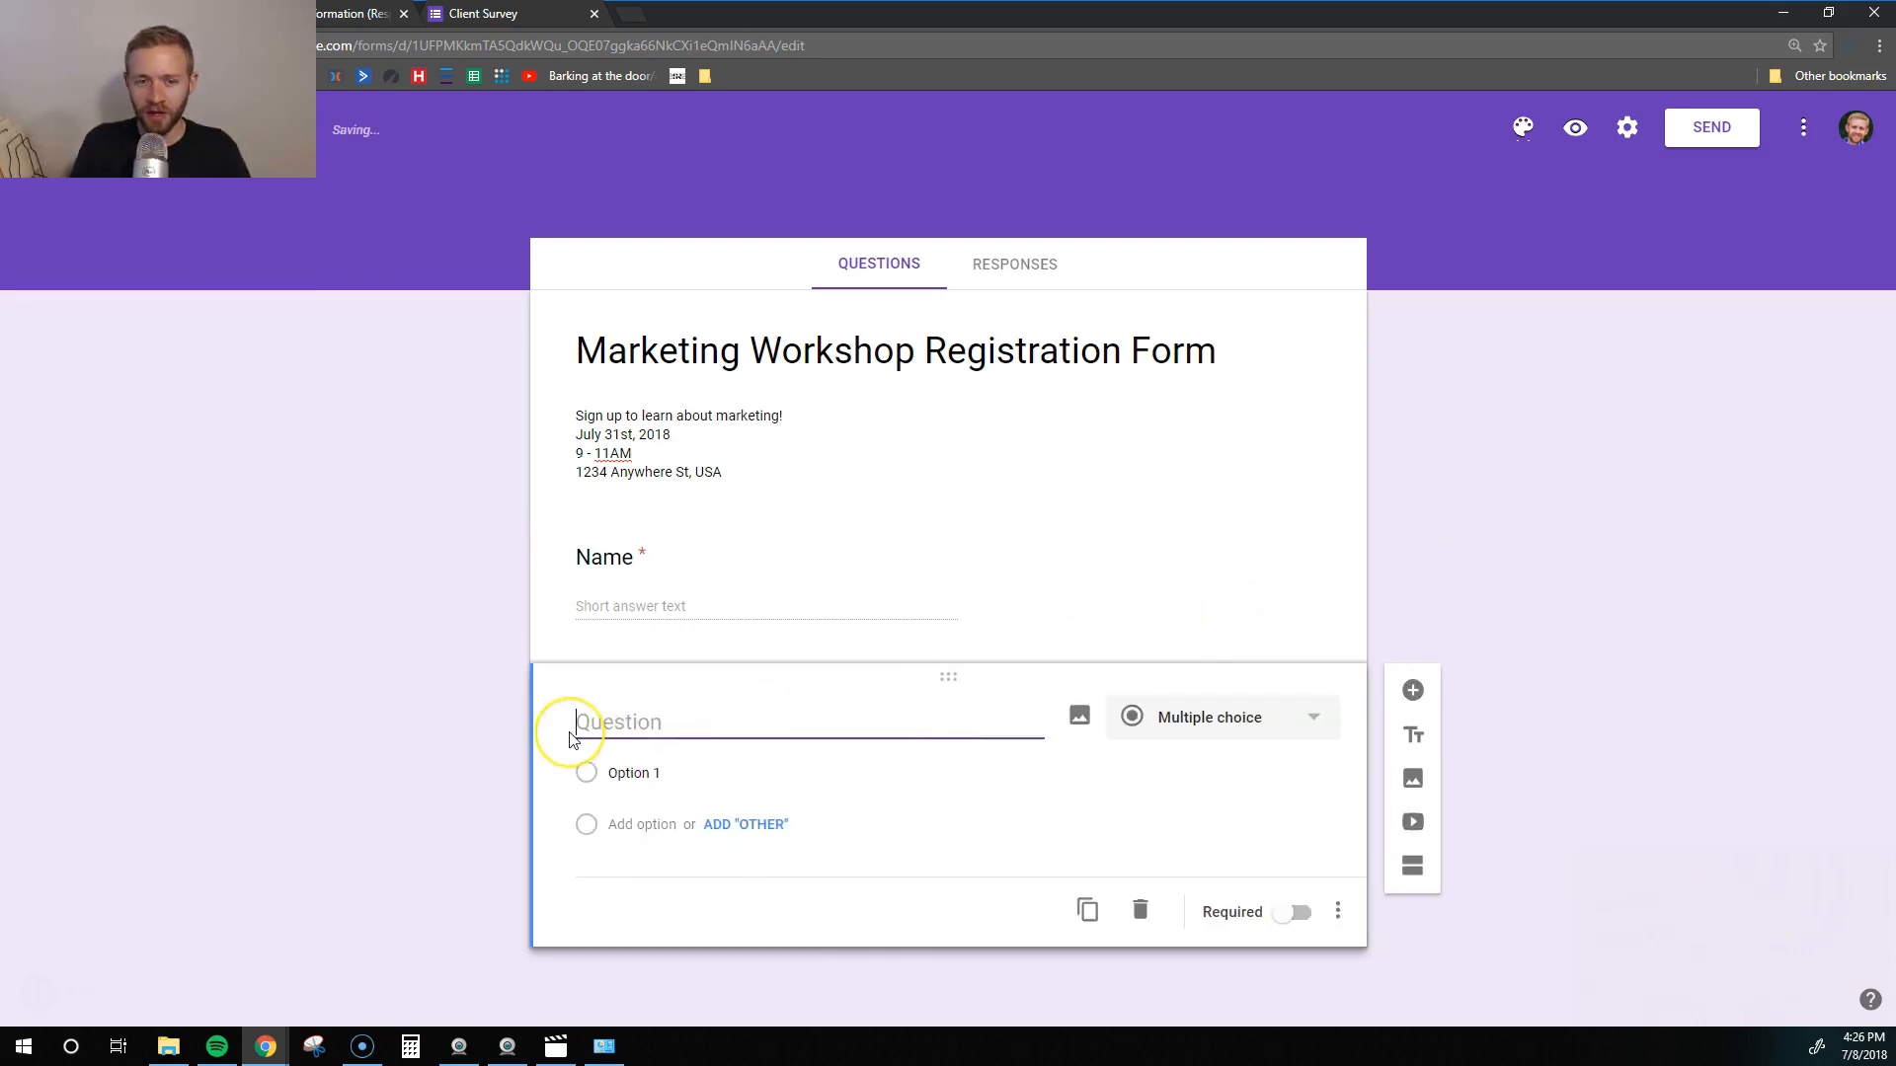
pyautogui.write('Email A')
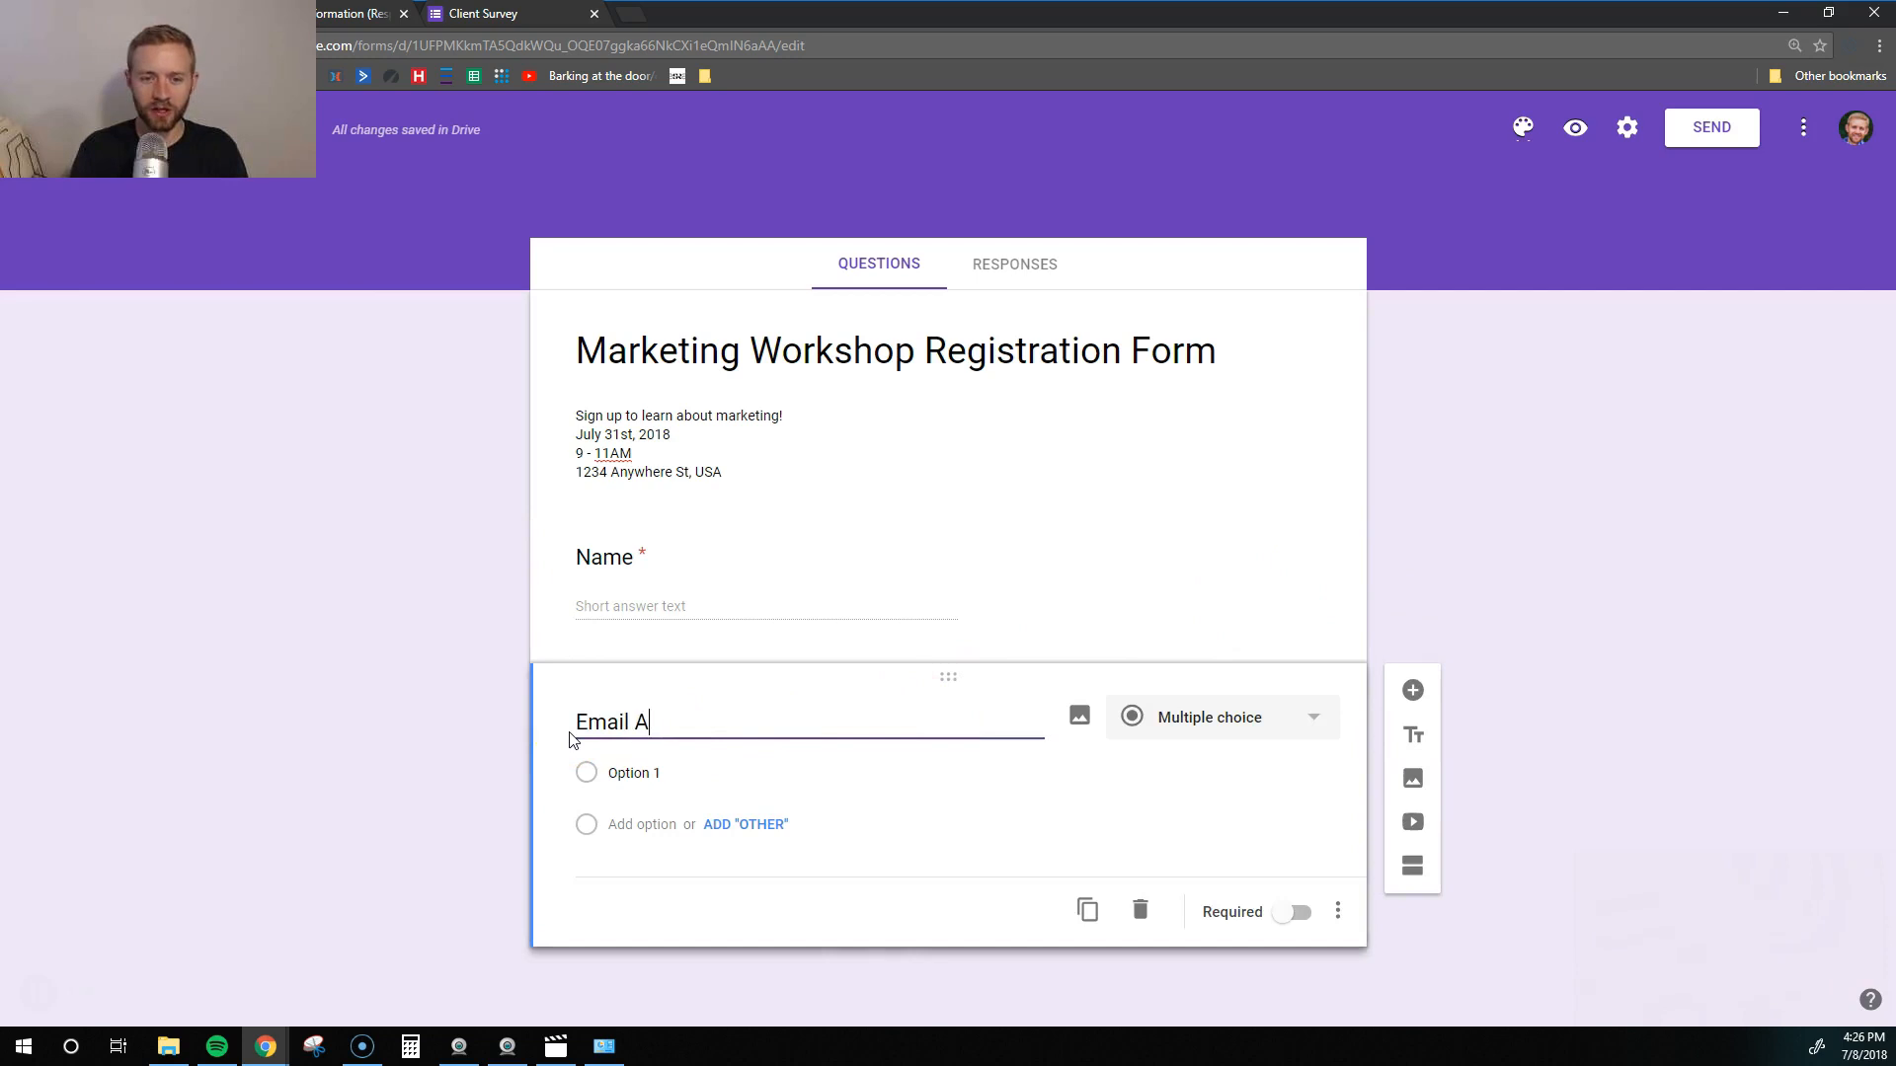
pyautogui.write('ddress')
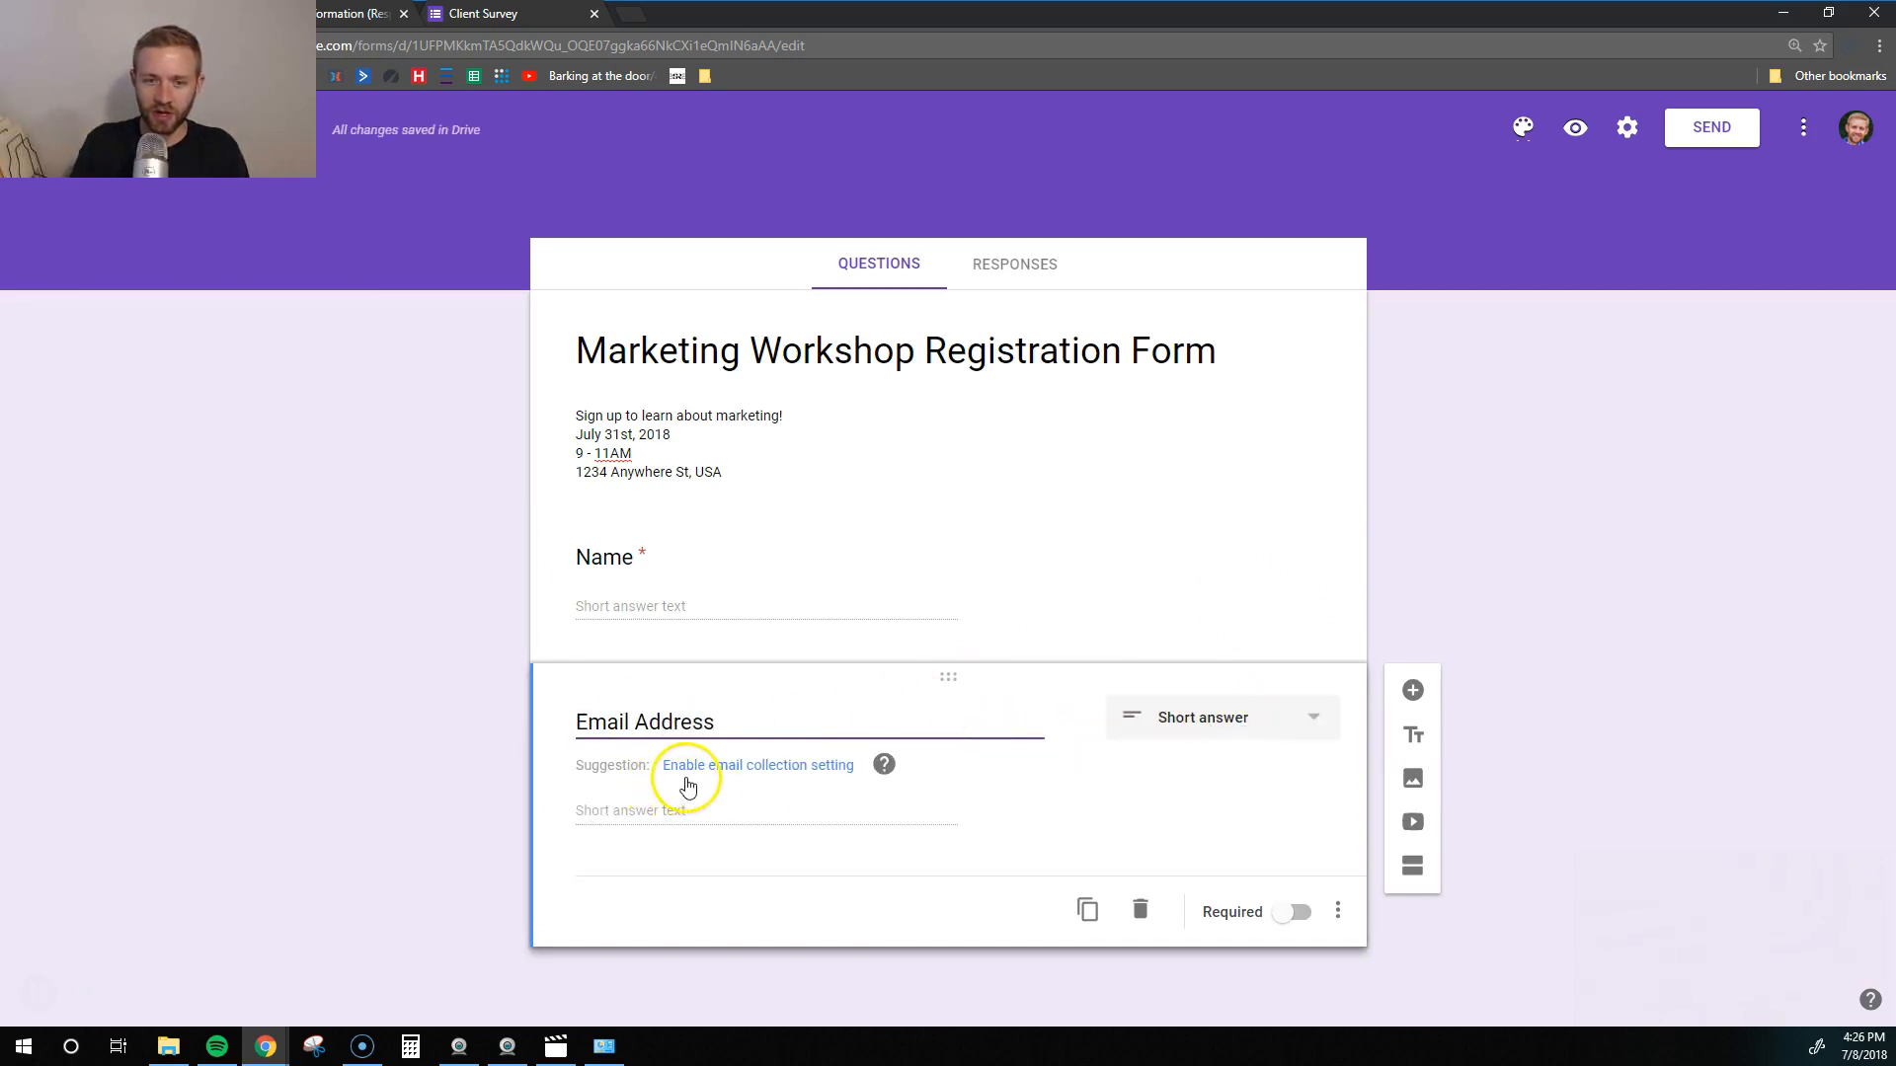
pyautogui.click(885, 767)
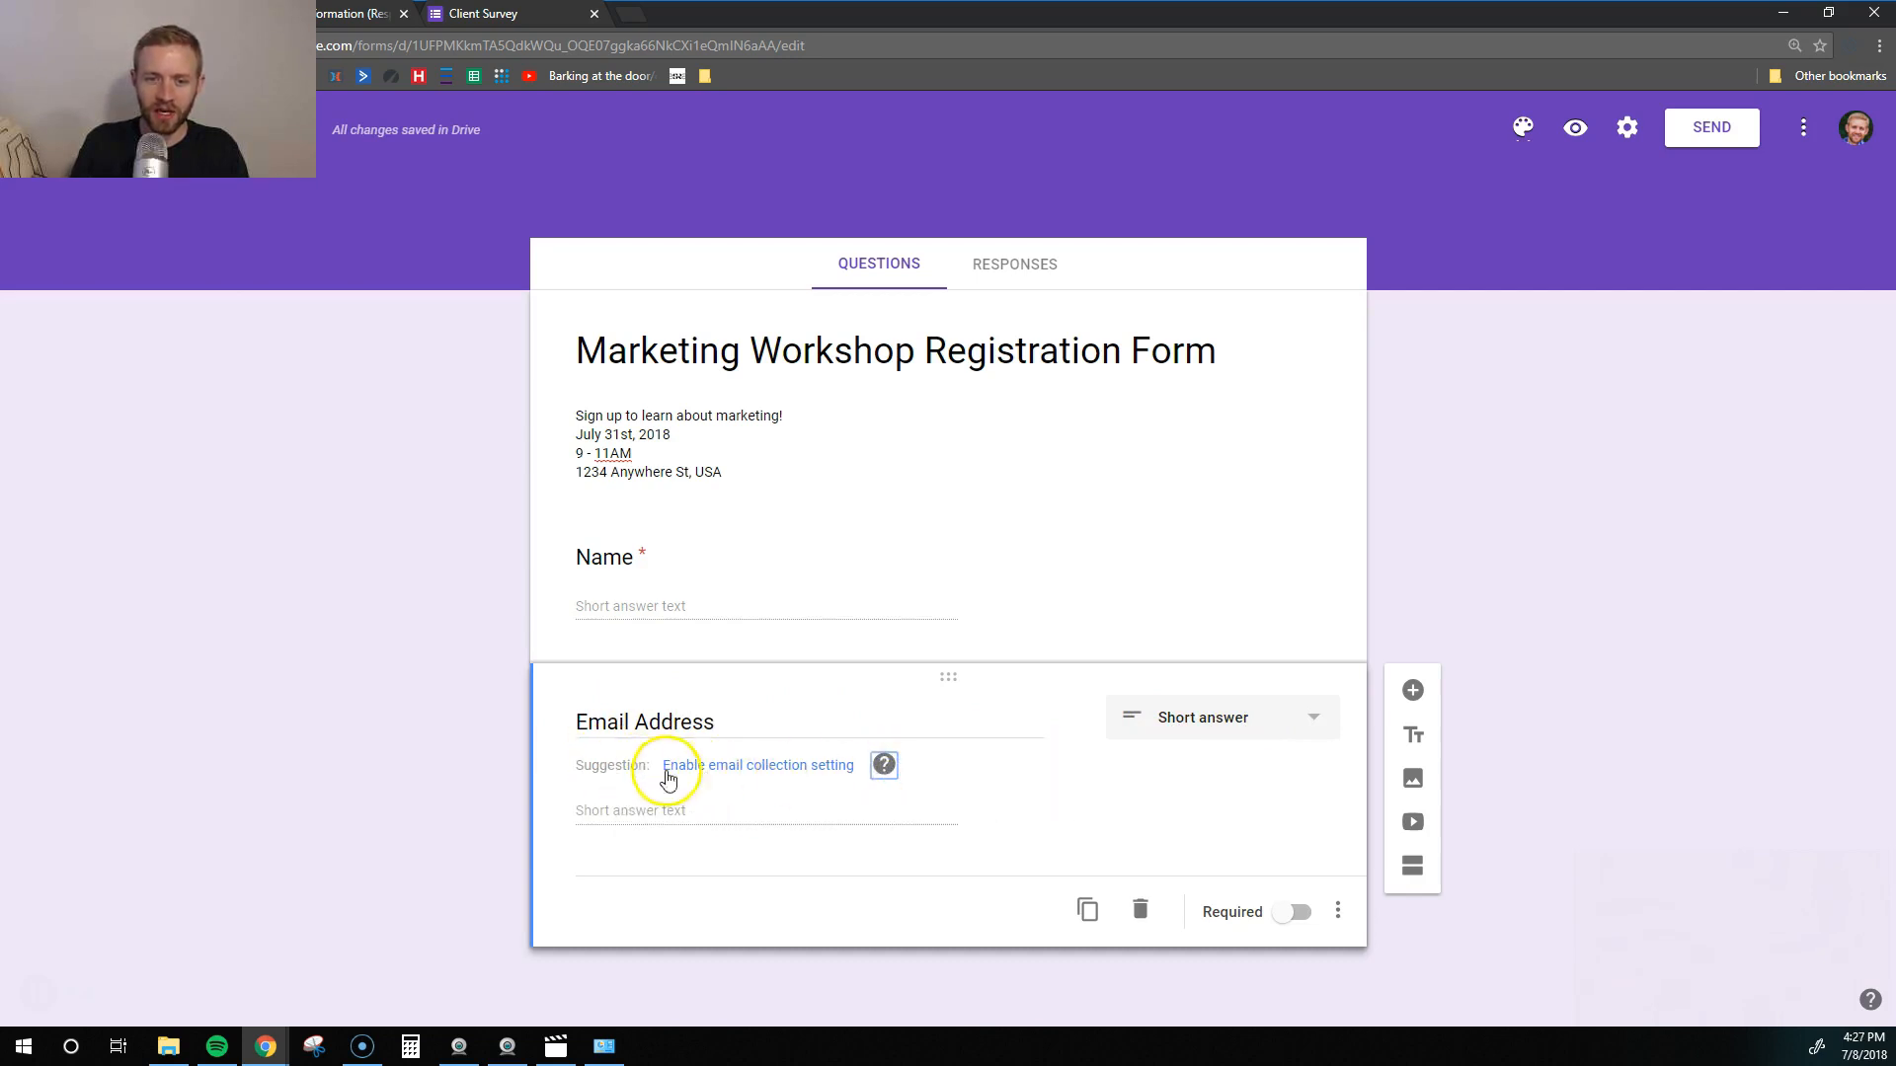
pyautogui.moveTo(886, 774)
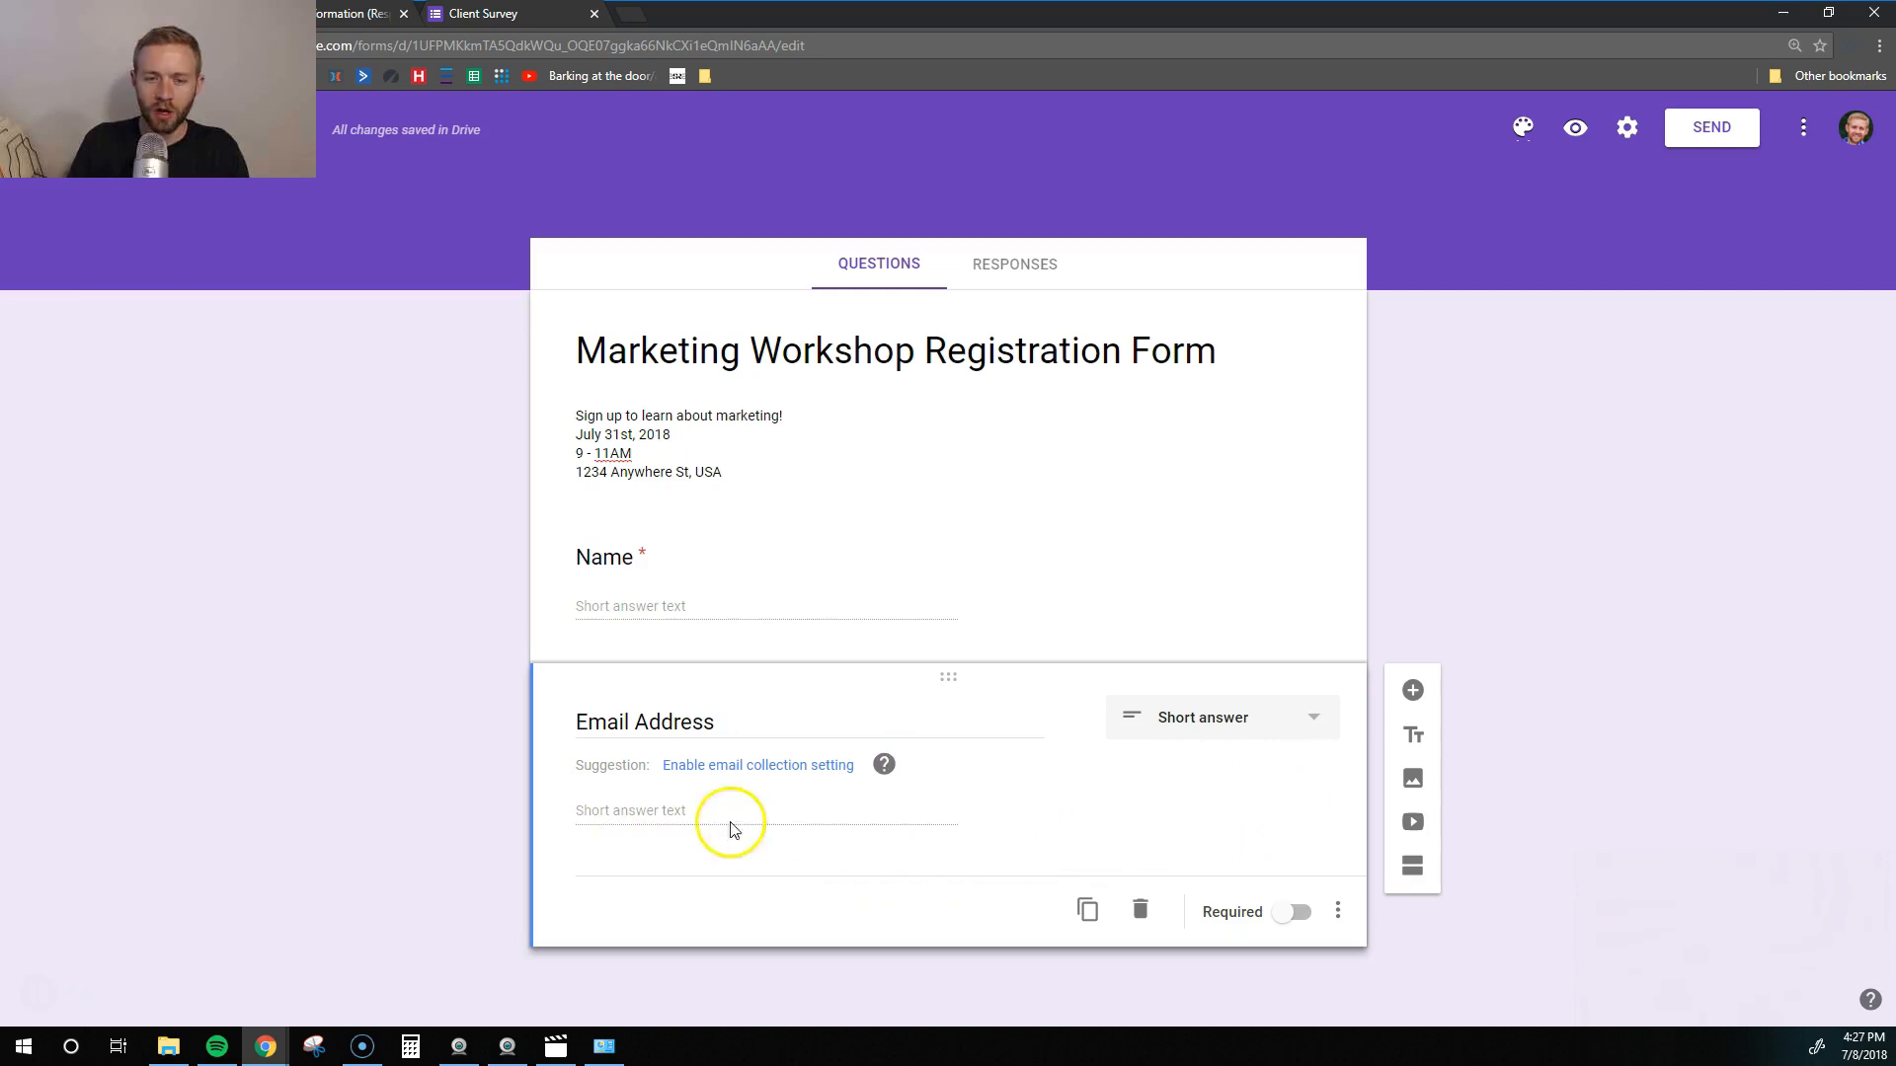
pyautogui.click(1291, 913)
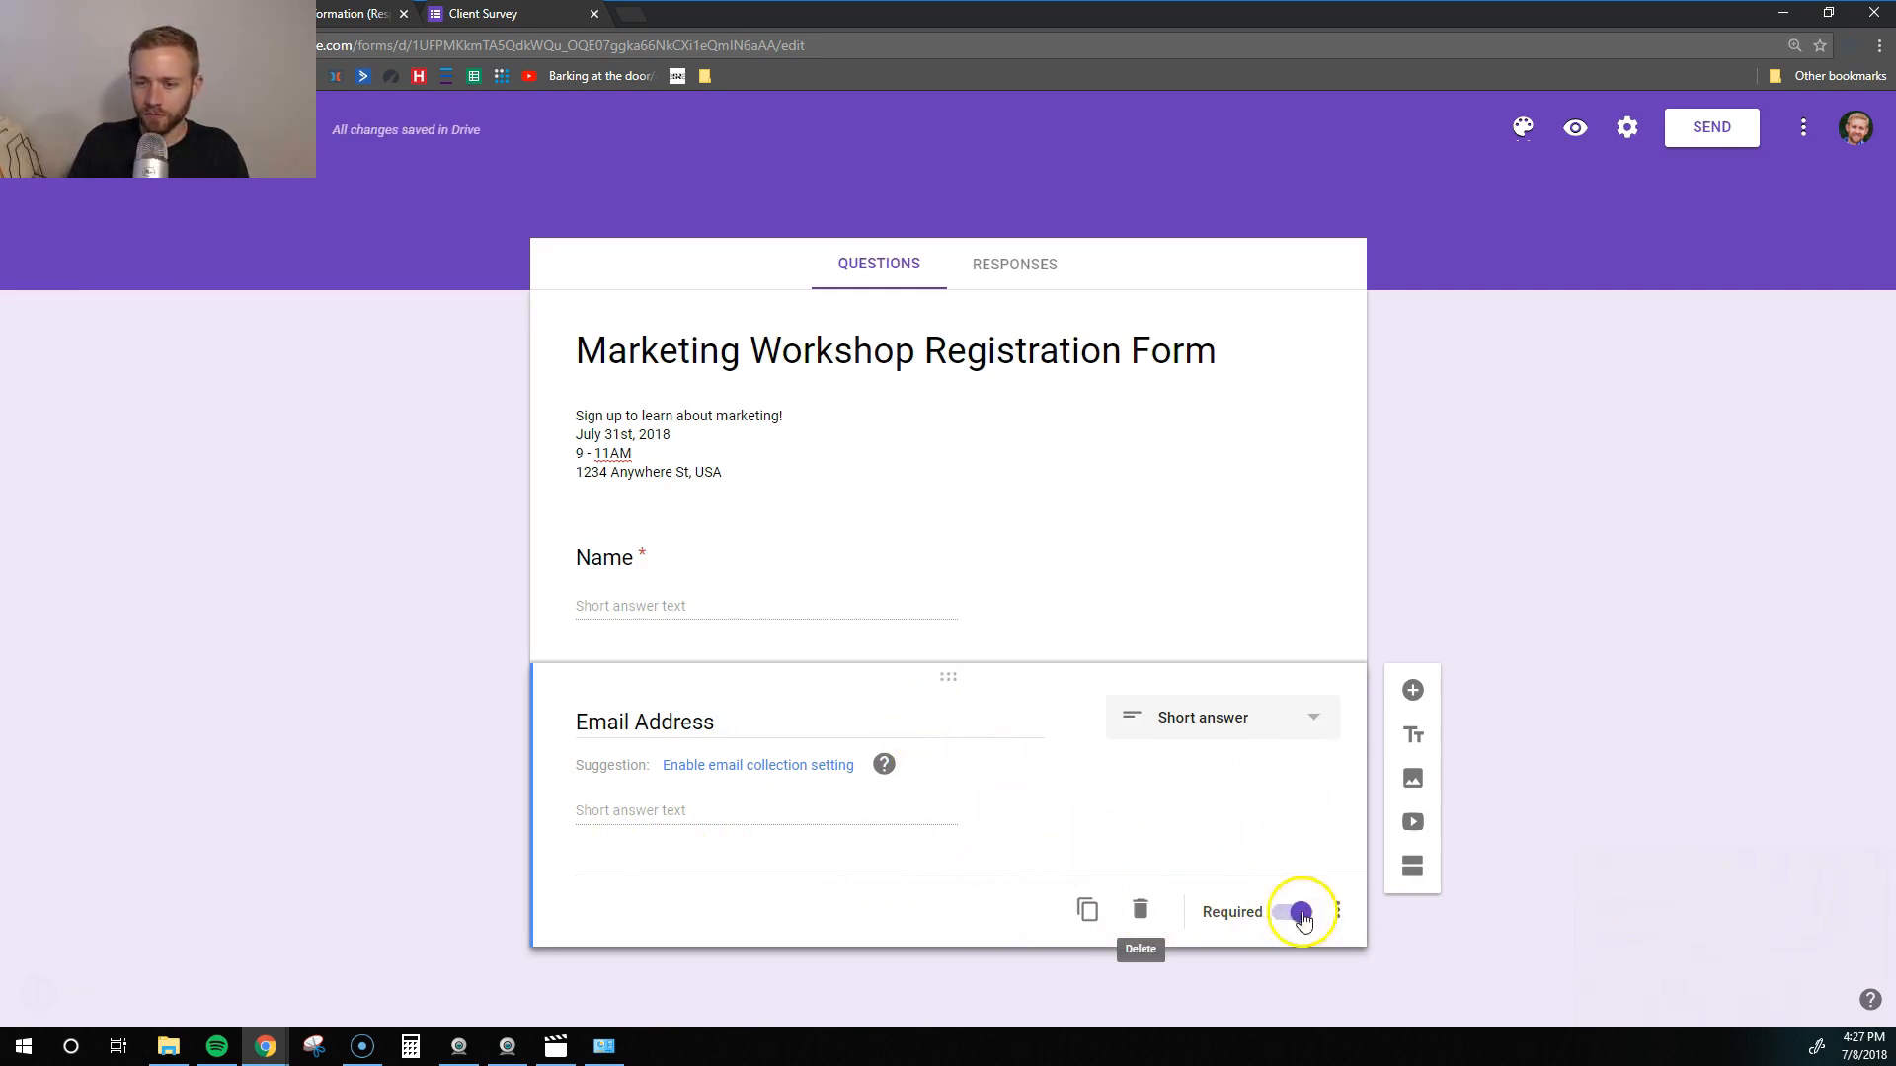
pyautogui.click(1411, 690)
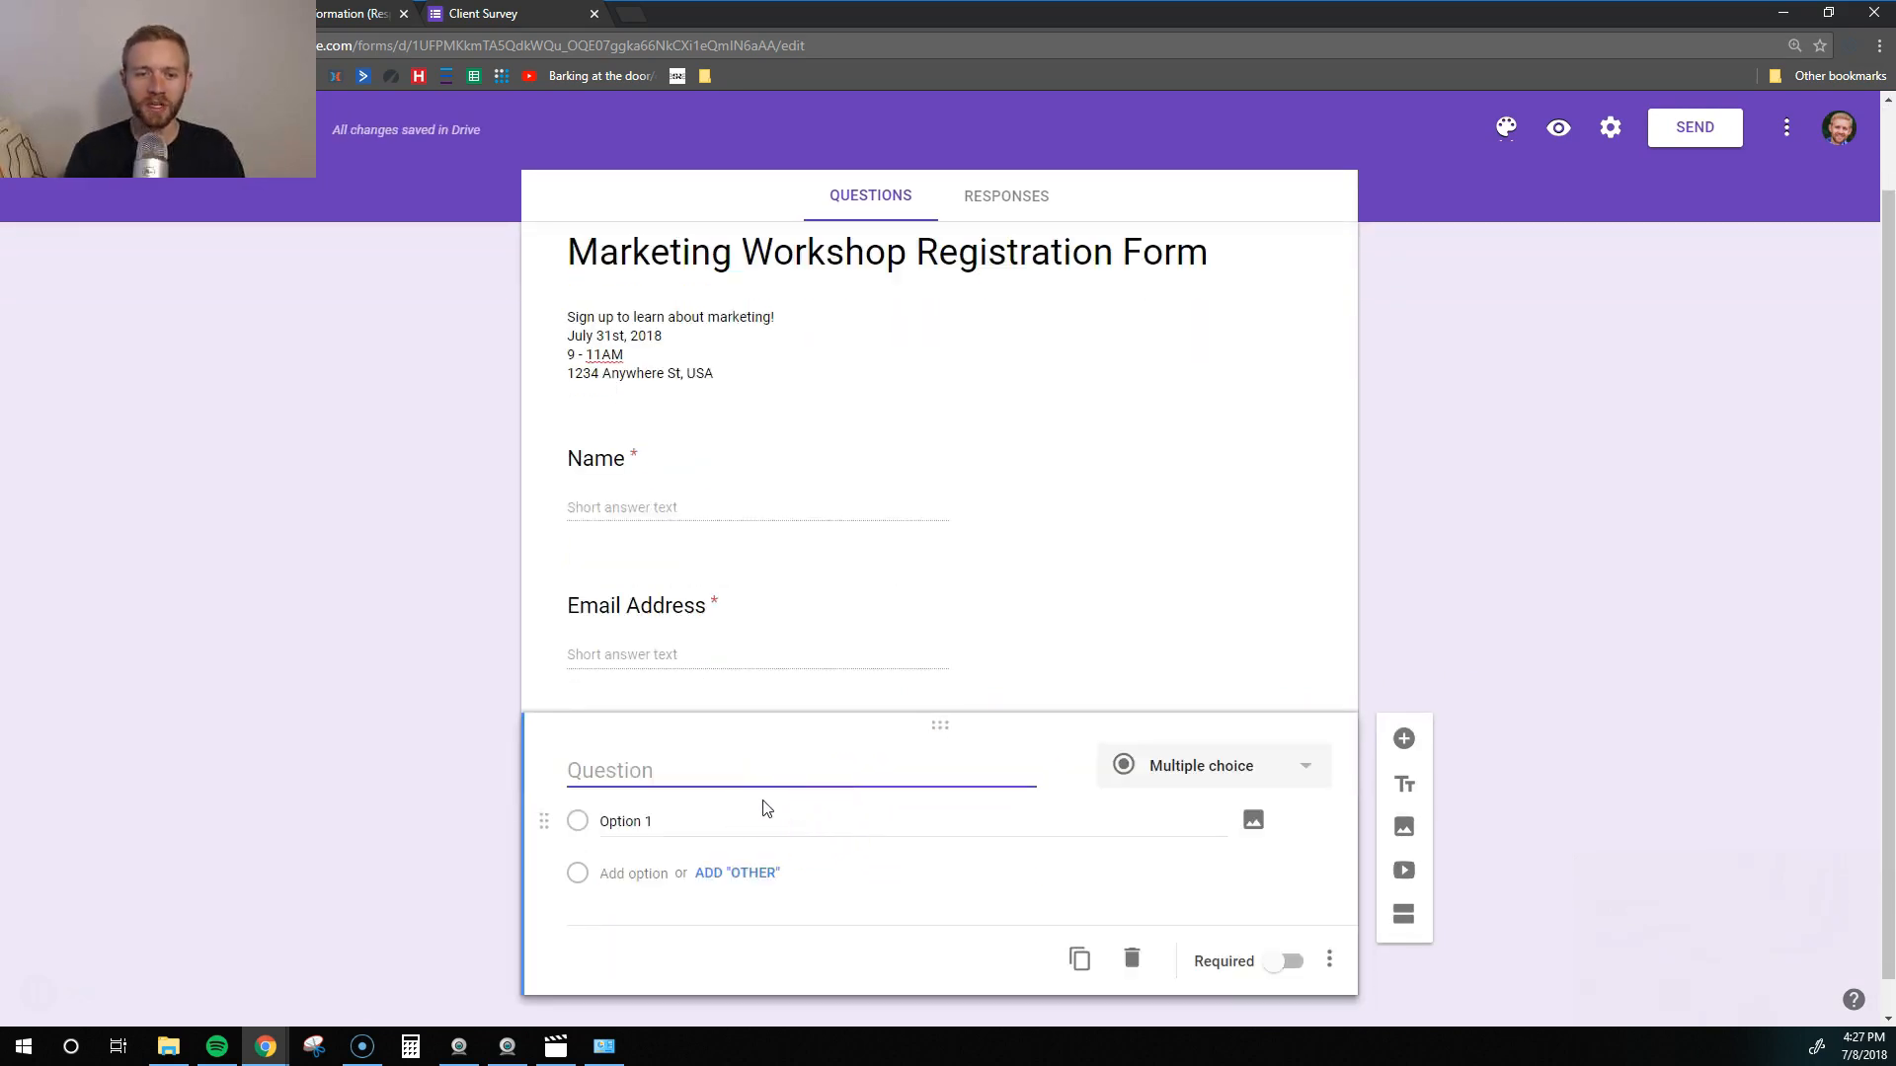
# - Make the new question a checkbox question titled 'What do you struggle with most about marketing?'
pyautogui.write('W')
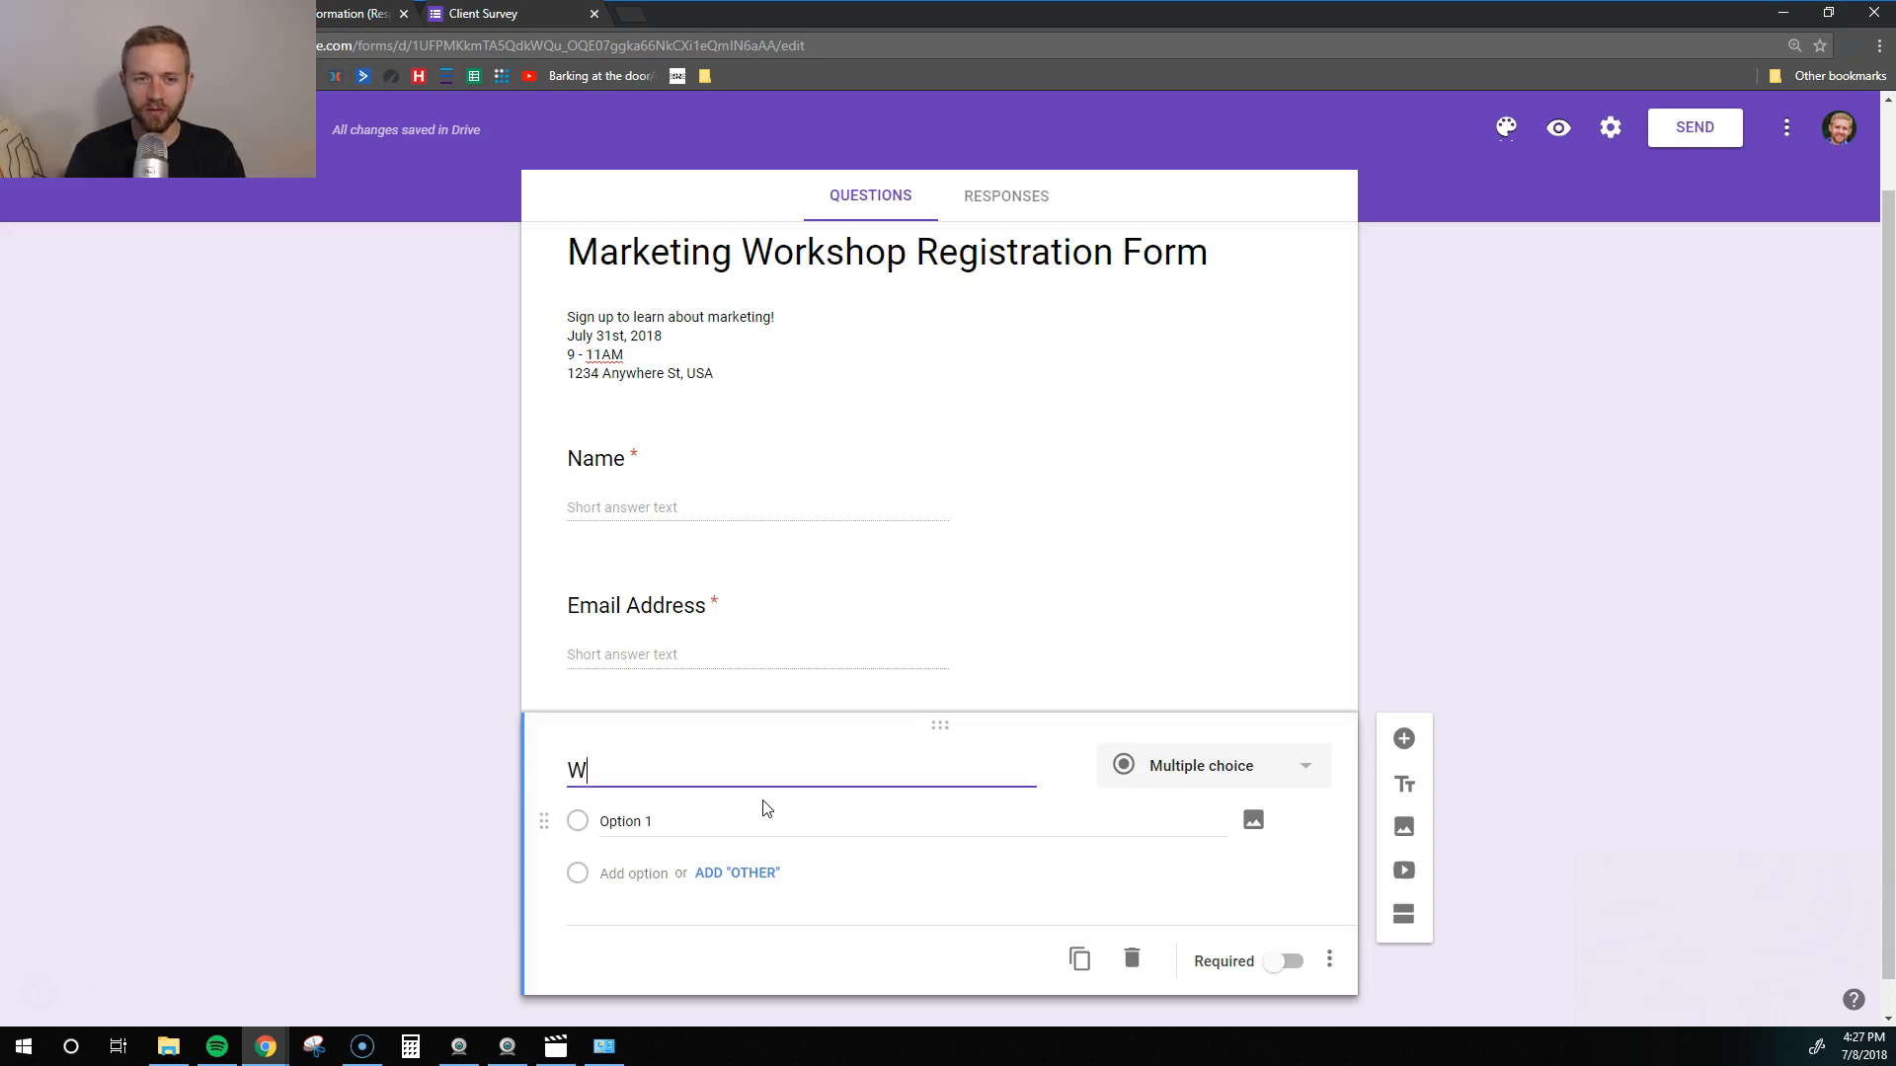
pyautogui.write('hat do you stur')
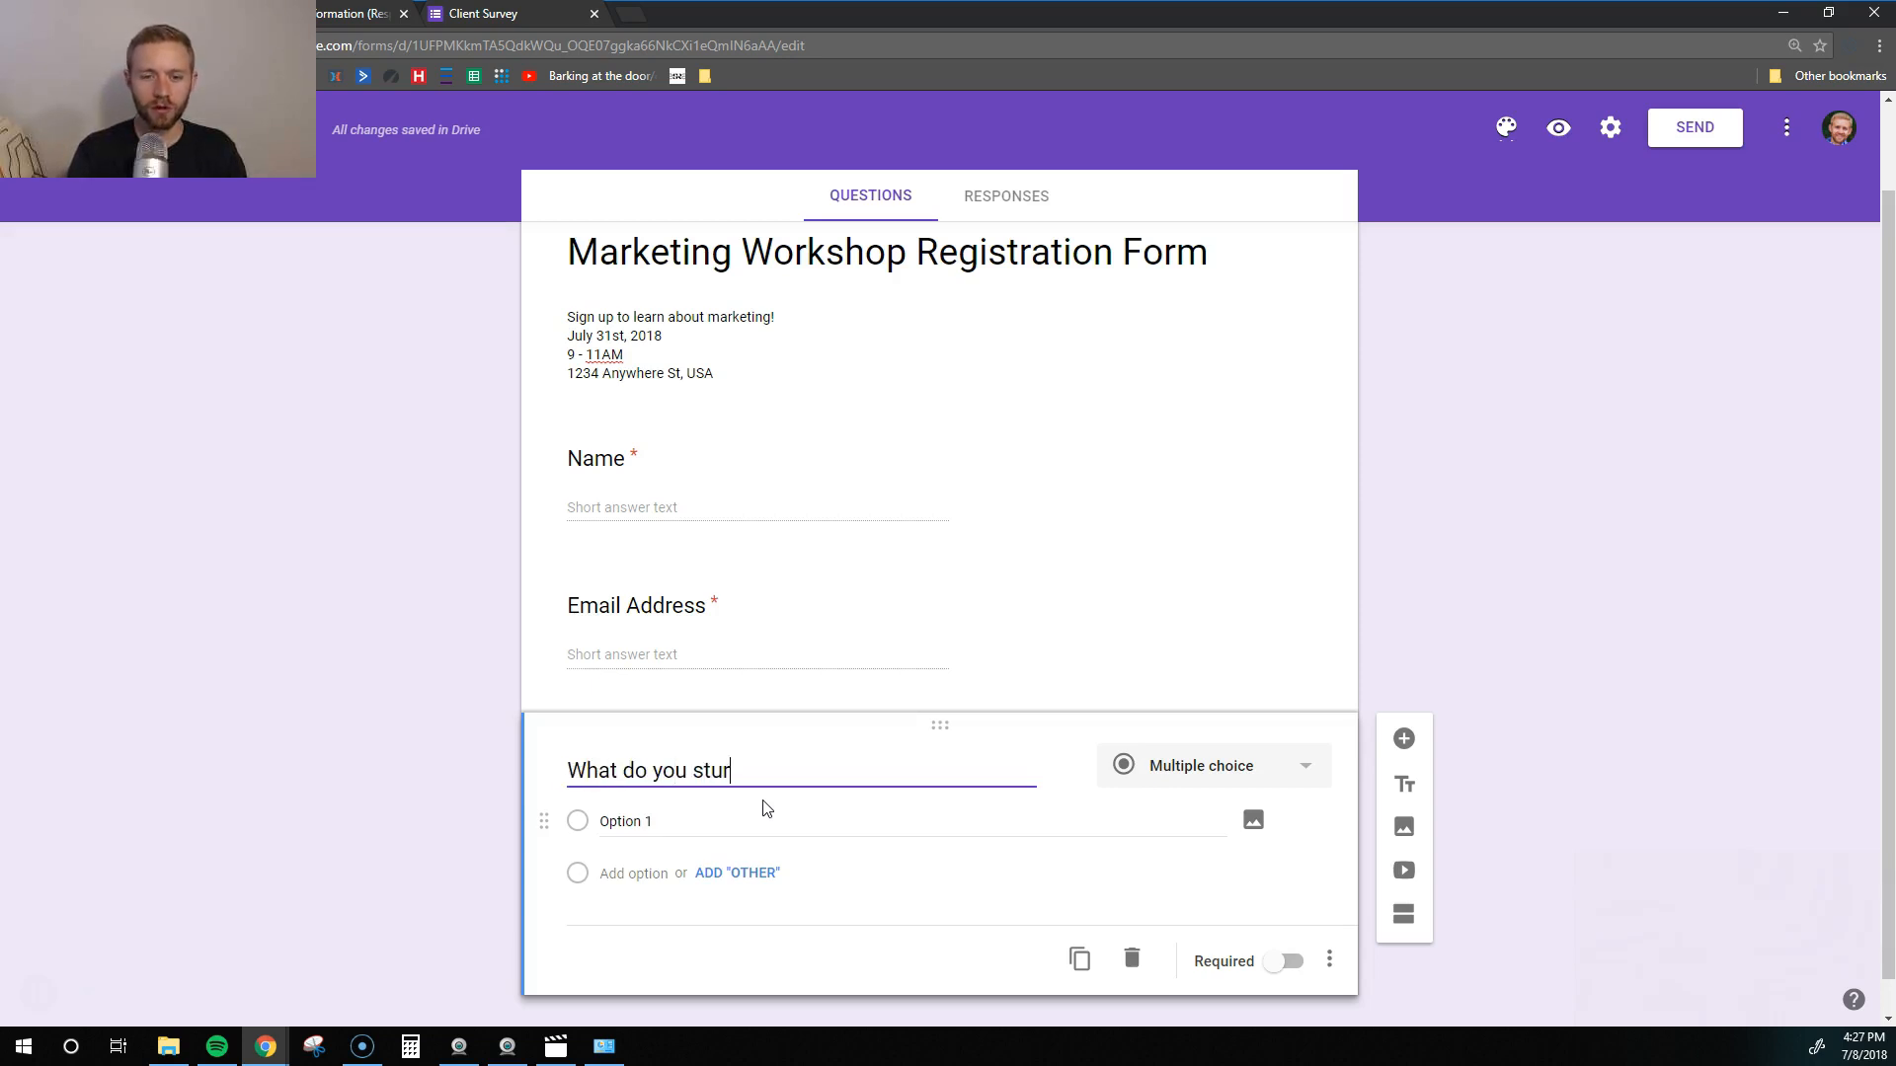
pyautogui.press('BackSpace')
pyautogui.press('BackSpace')
pyautogui.write('ruggle with most about marketing?')
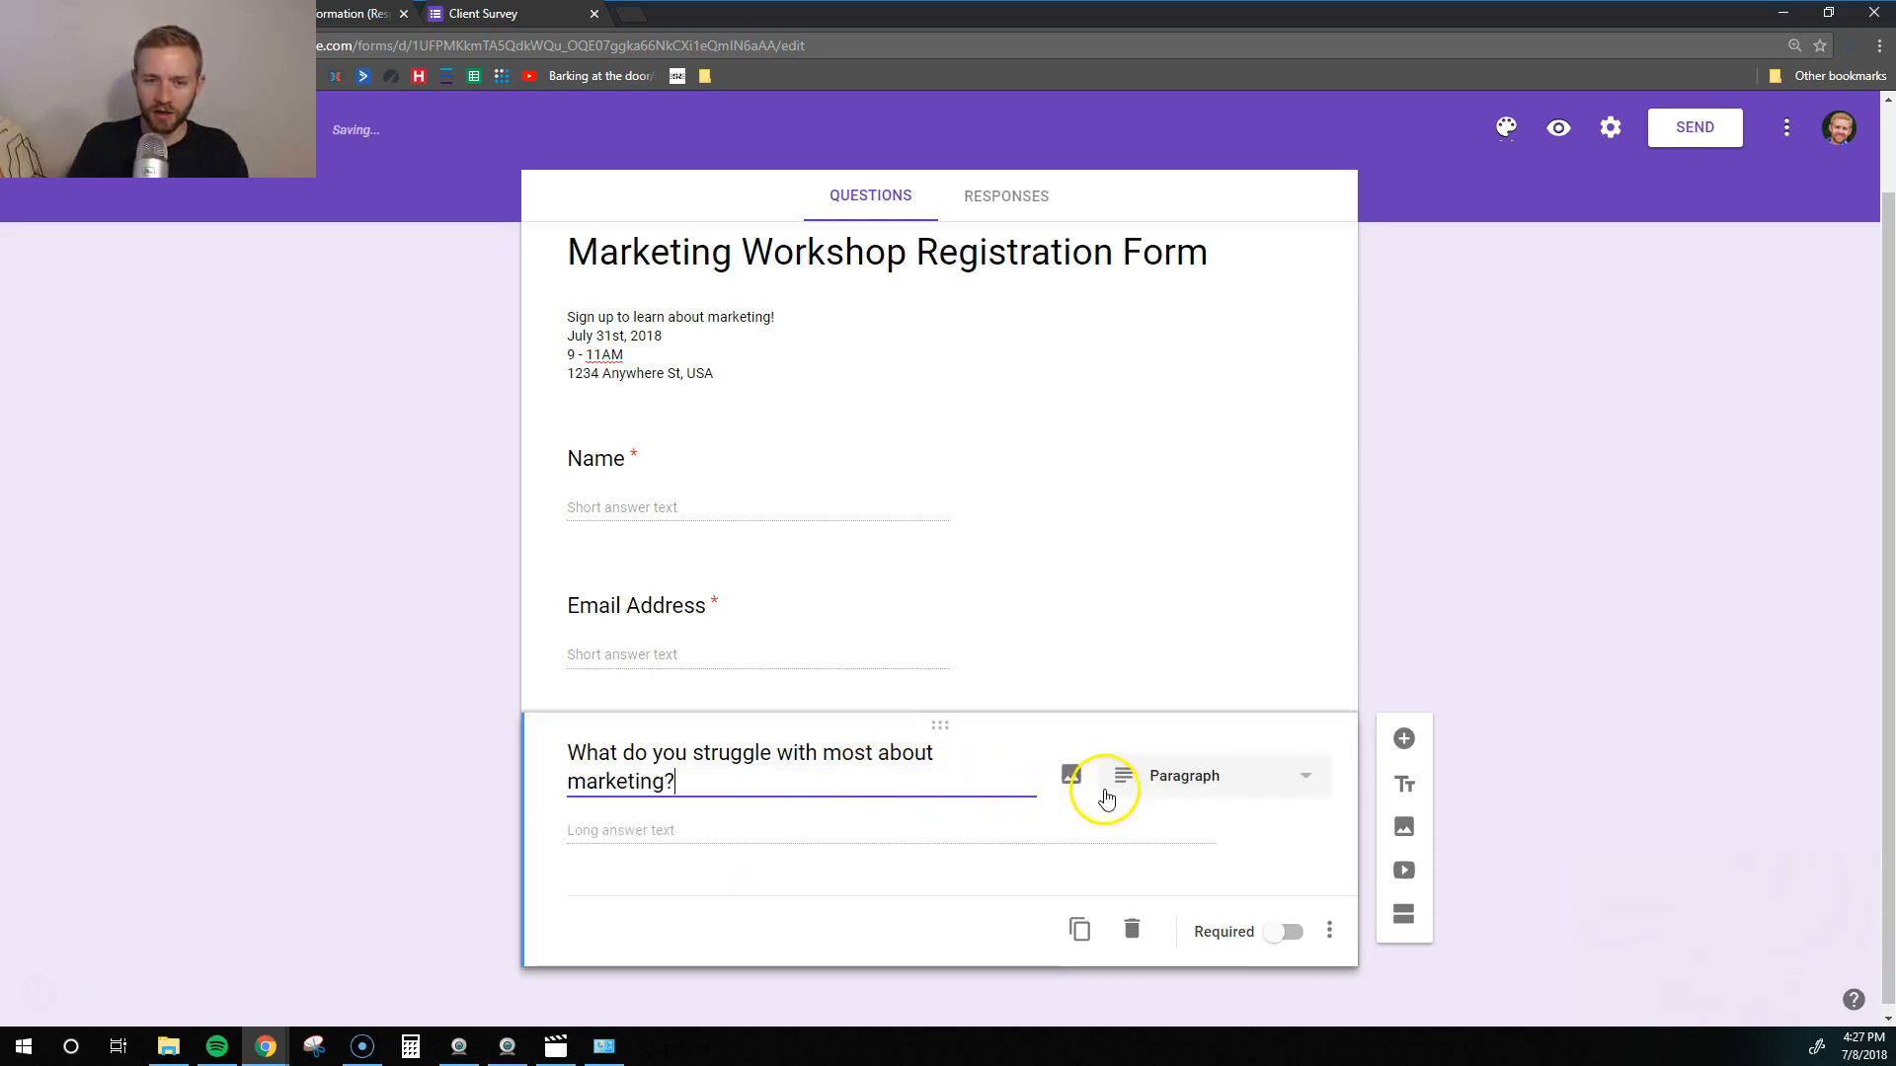
pyautogui.click(1258, 777)
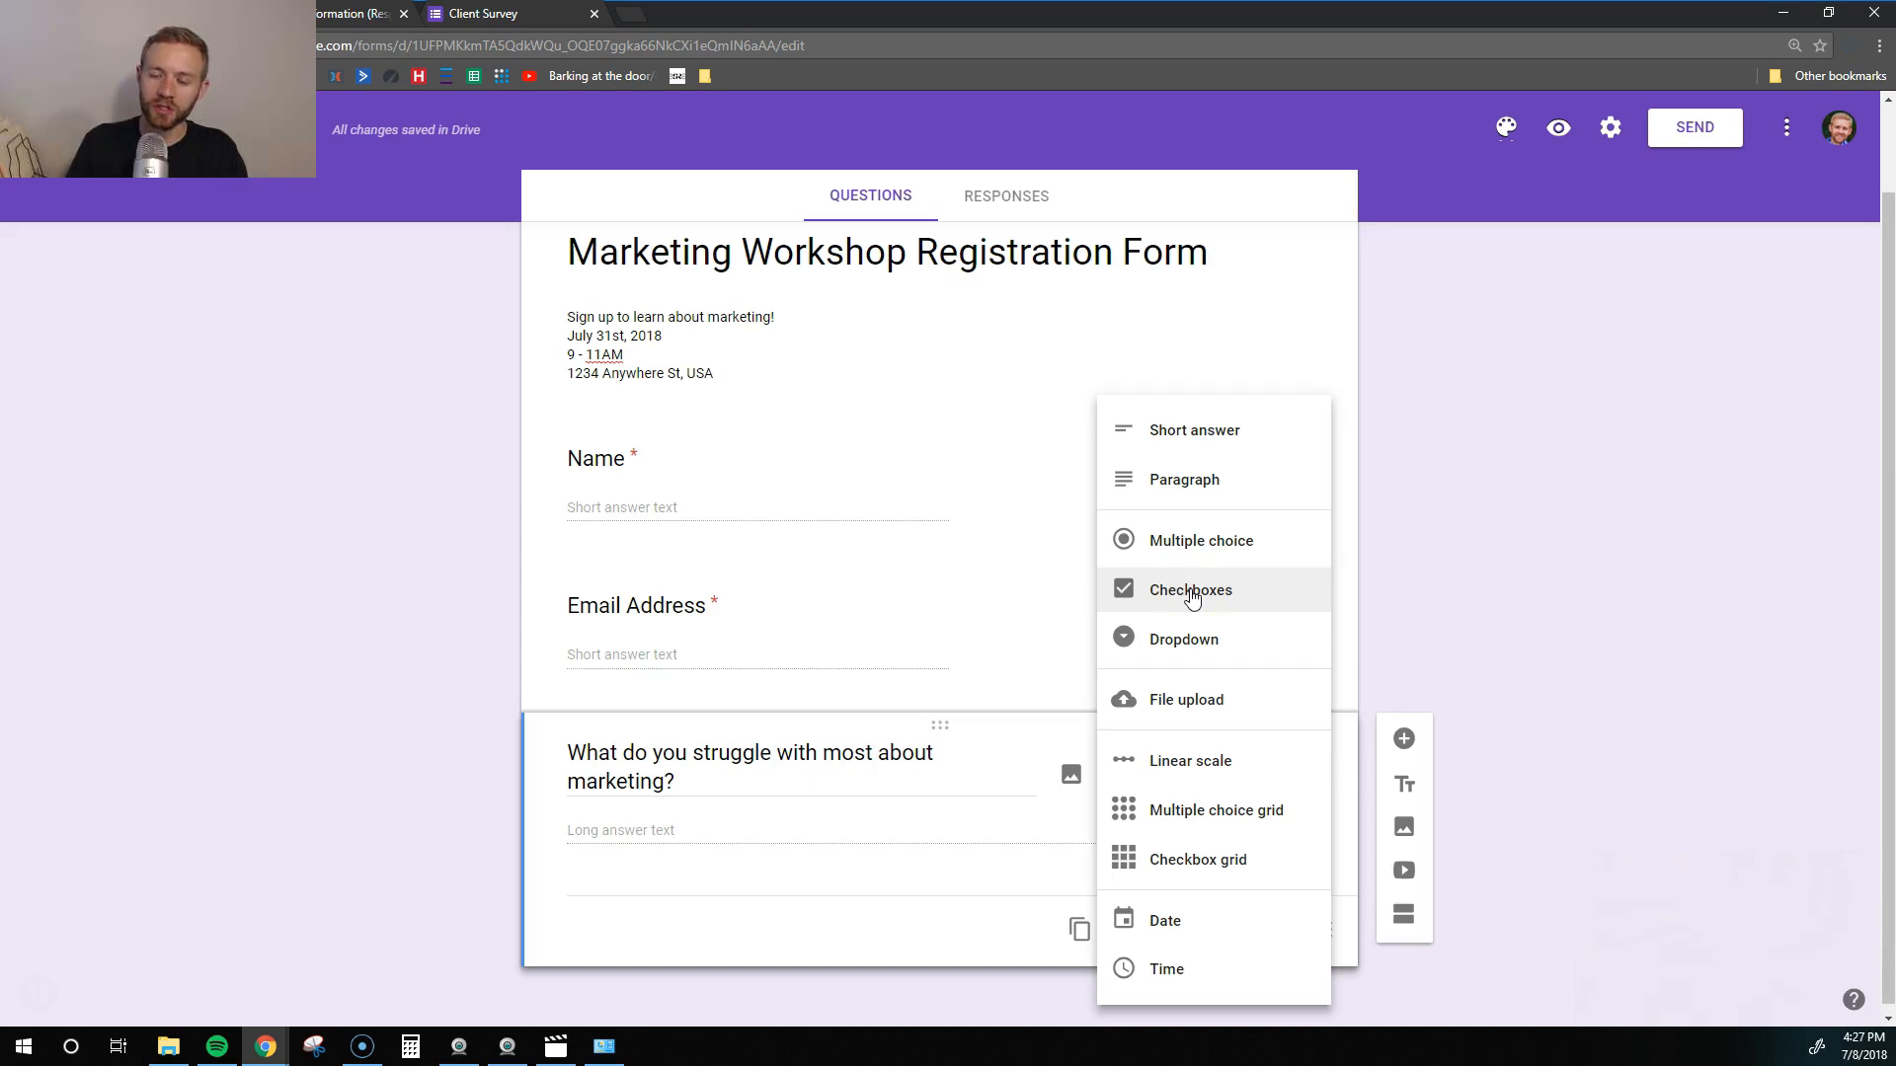
pyautogui.click(1192, 592)
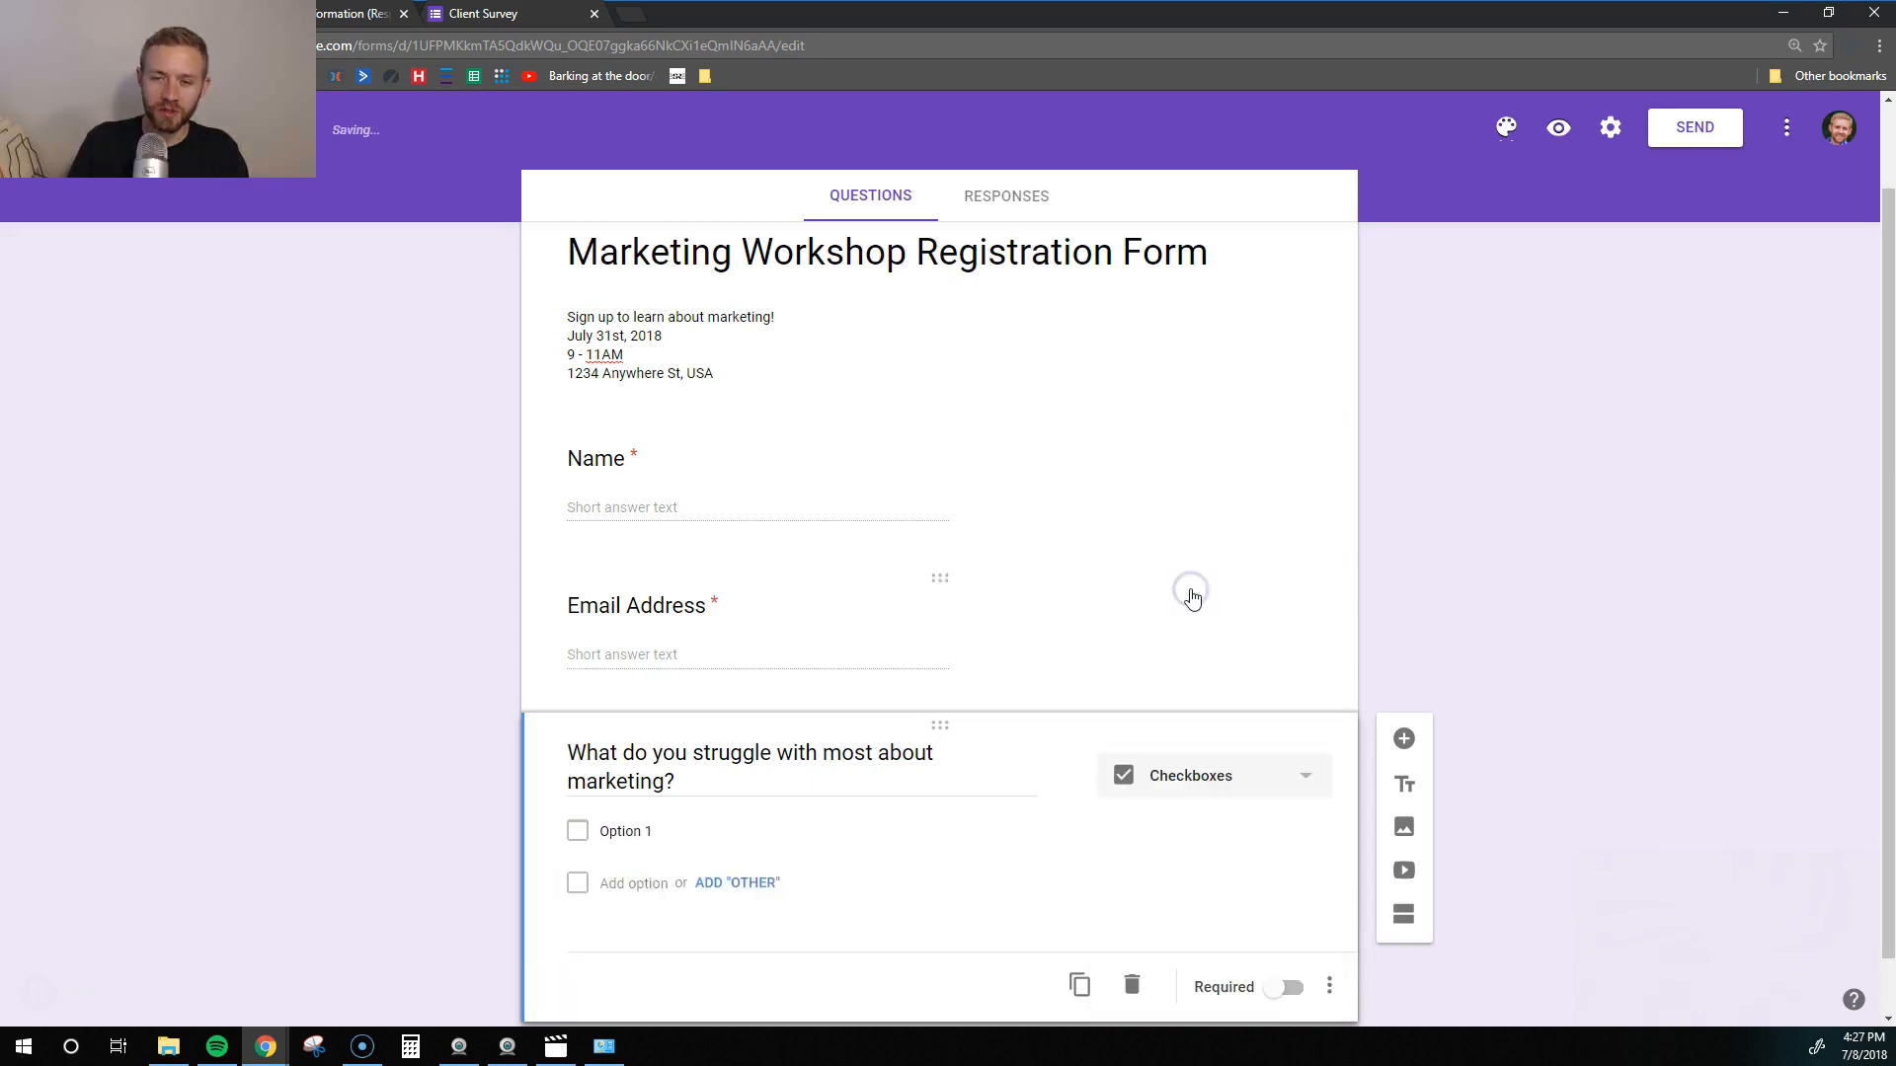
# - Give it options Website Conversions, Social Media, Facebook Advertising and Other, and make it required
pyautogui.click(607, 831)
pyautogui.write('website Convers')
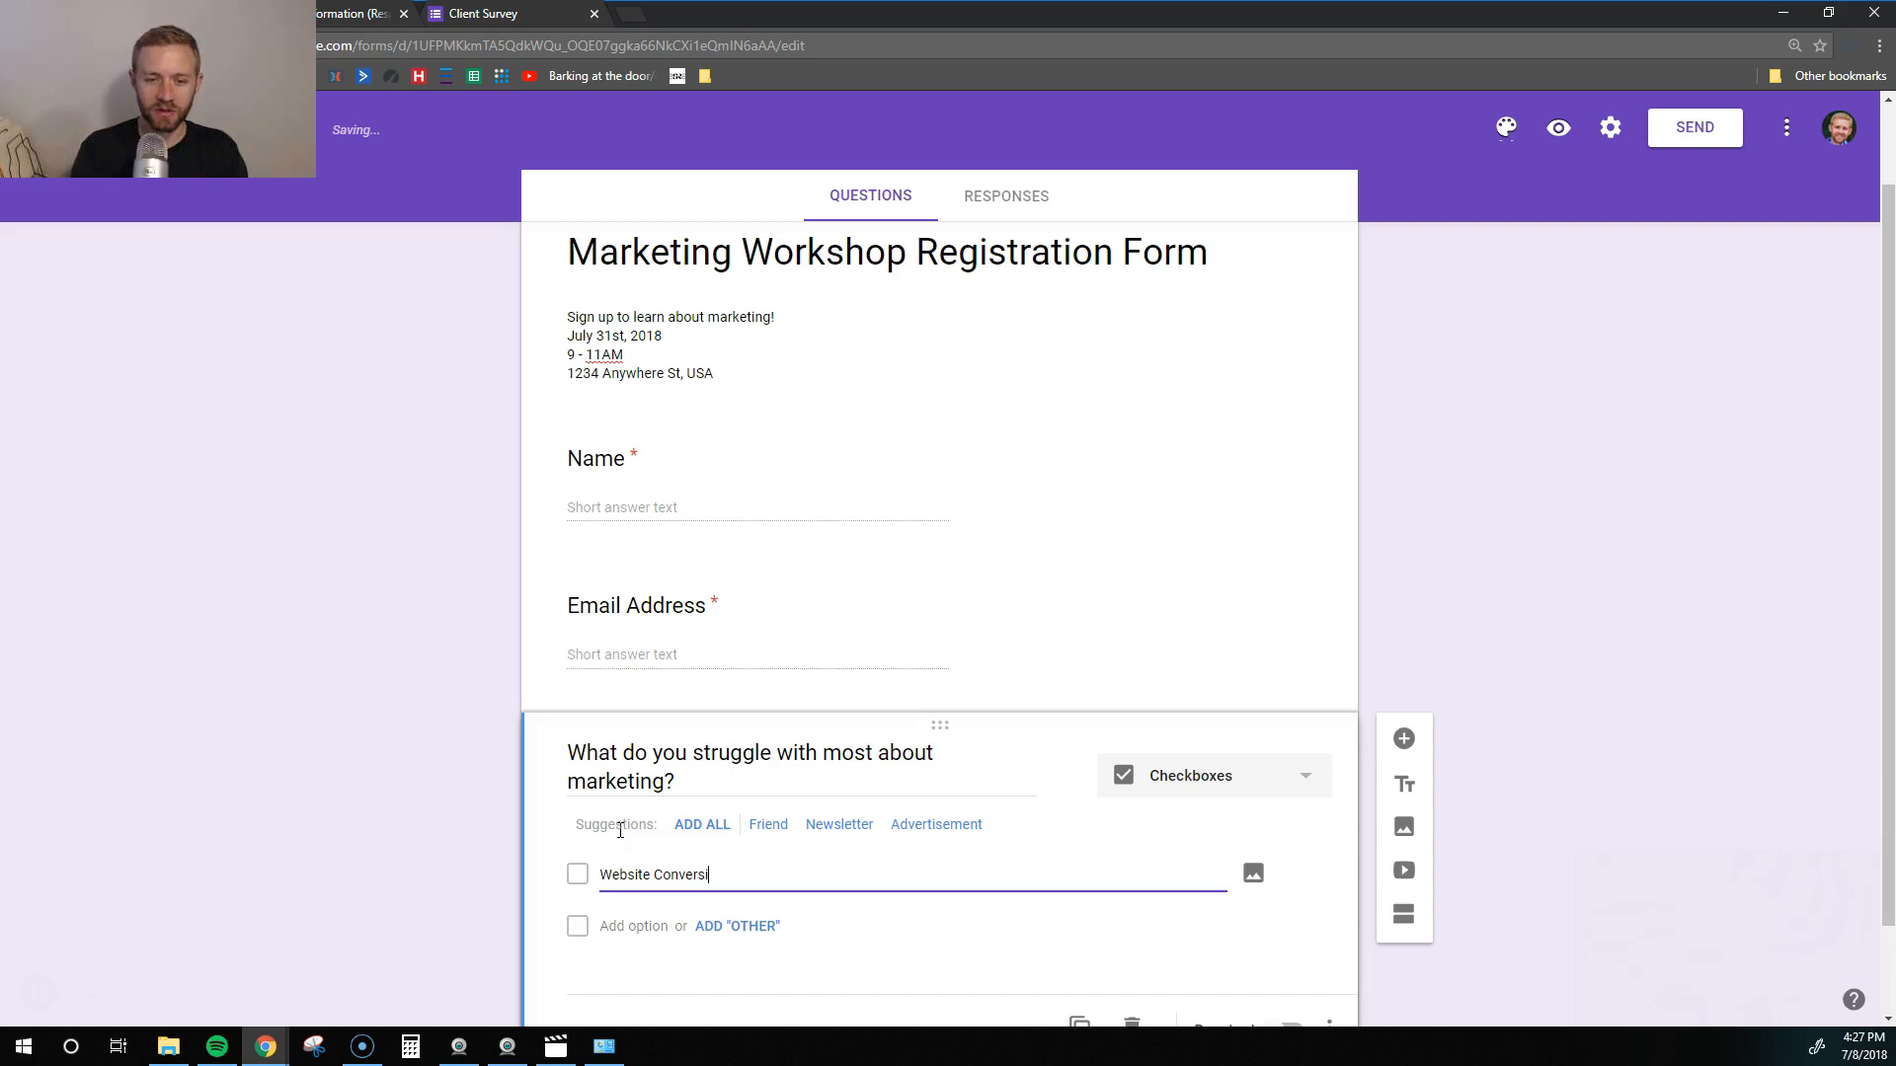
pyautogui.click(701, 926)
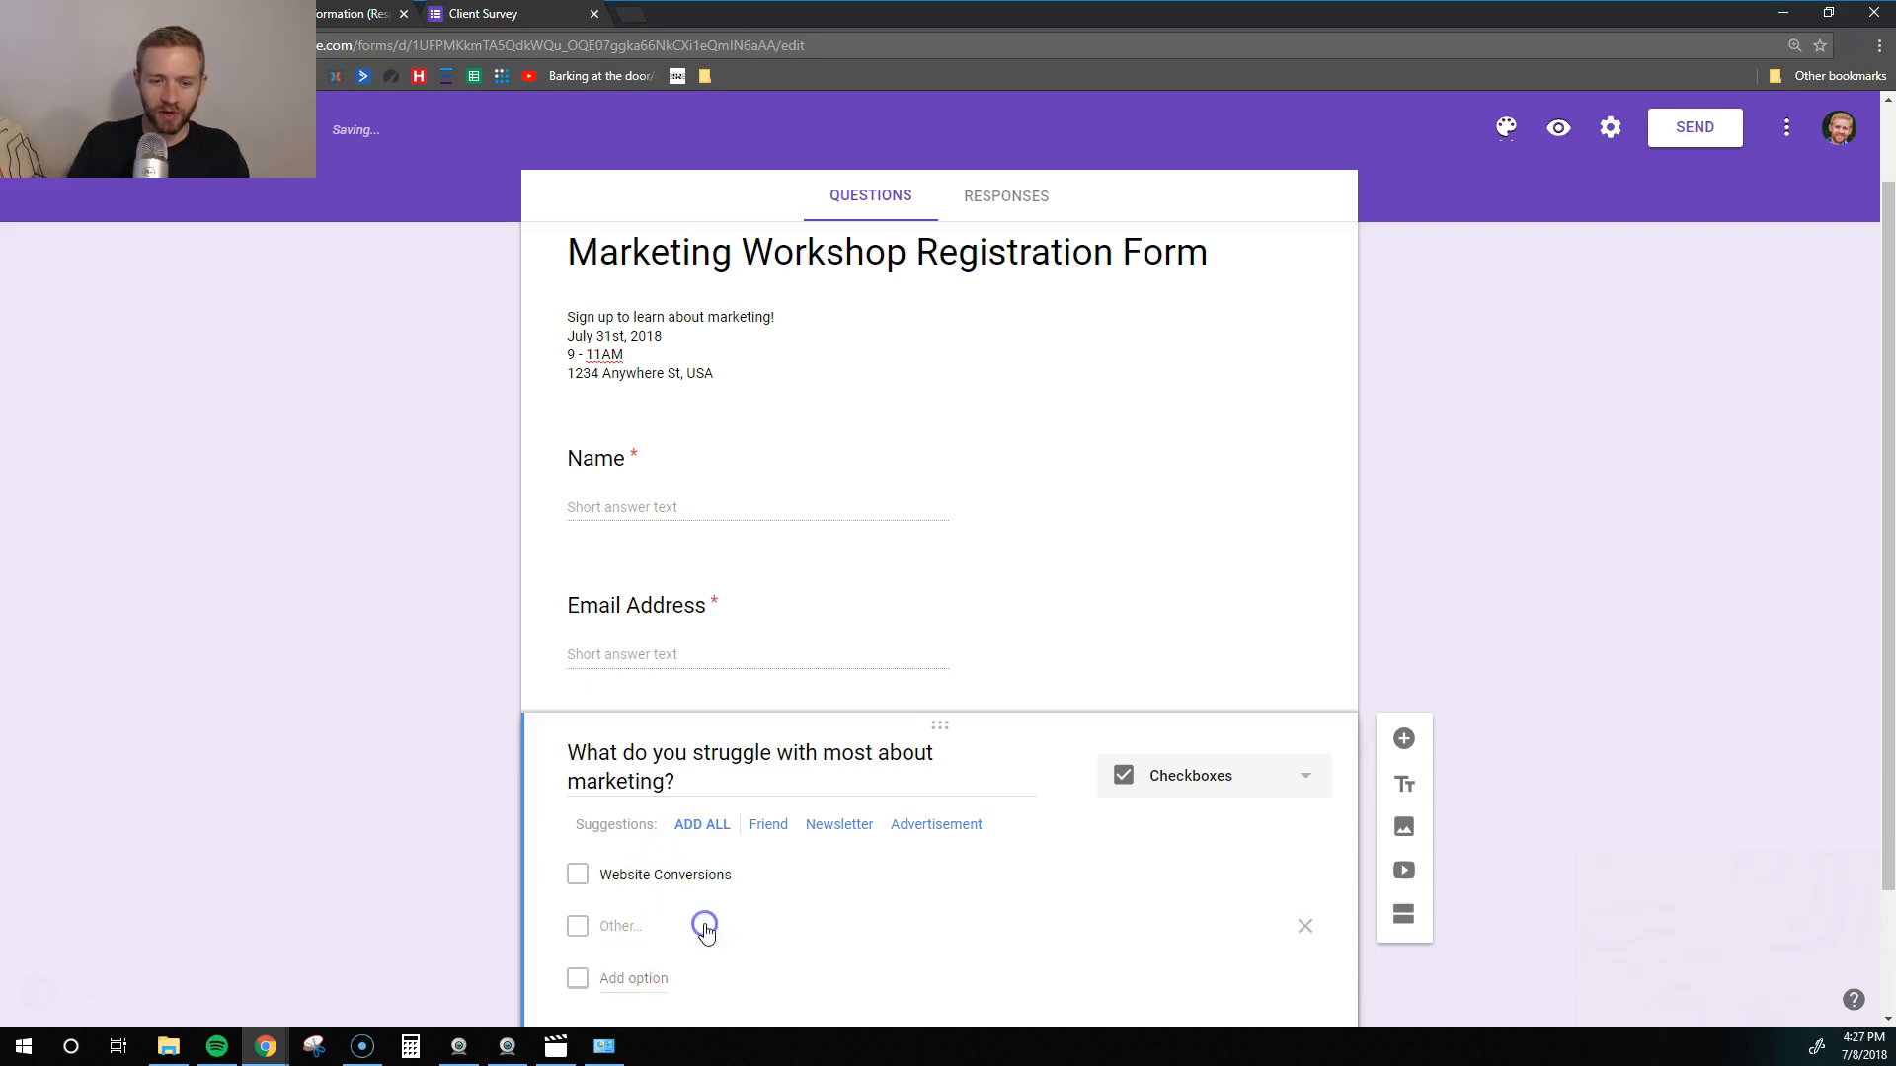
pyautogui.click(626, 976)
pyautogui.write('Social Media')
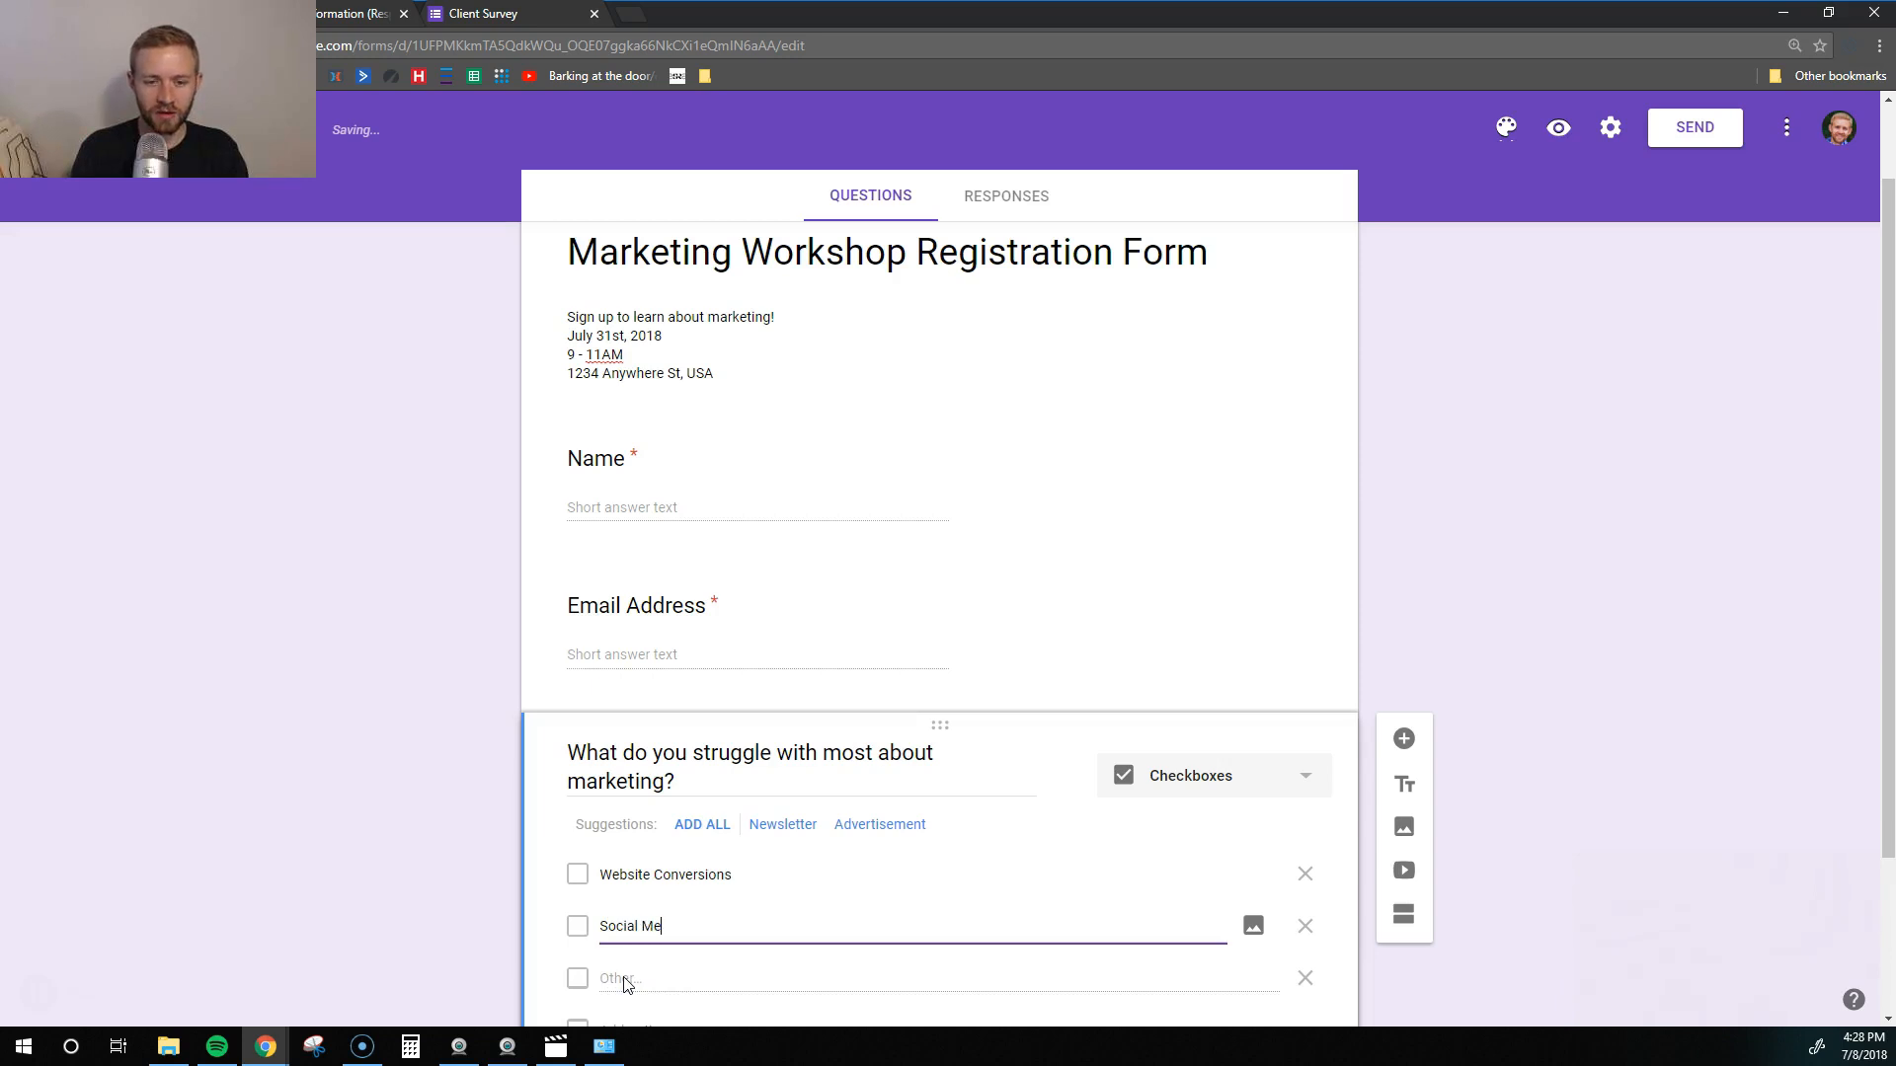
pyautogui.scroll(-2, 571, 865)
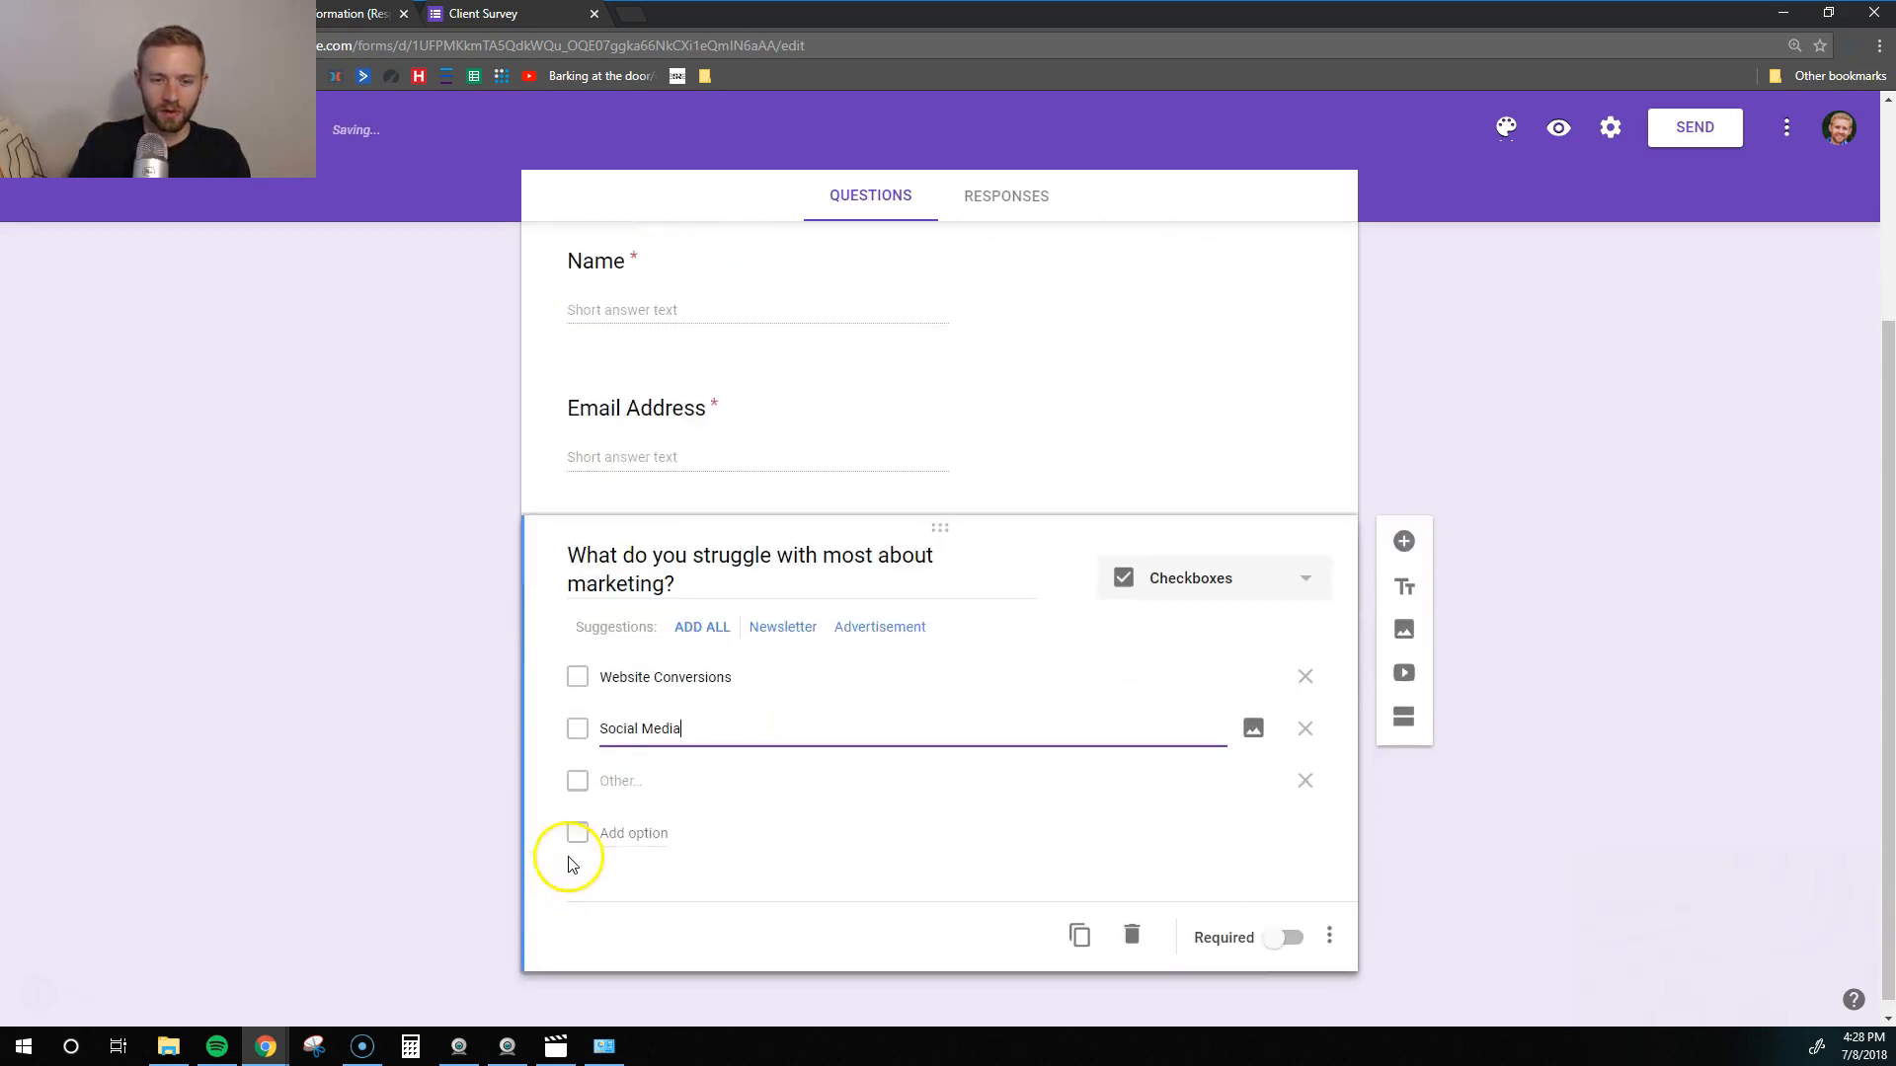
pyautogui.click(613, 834)
pyautogui.write('Facebook Advertising')
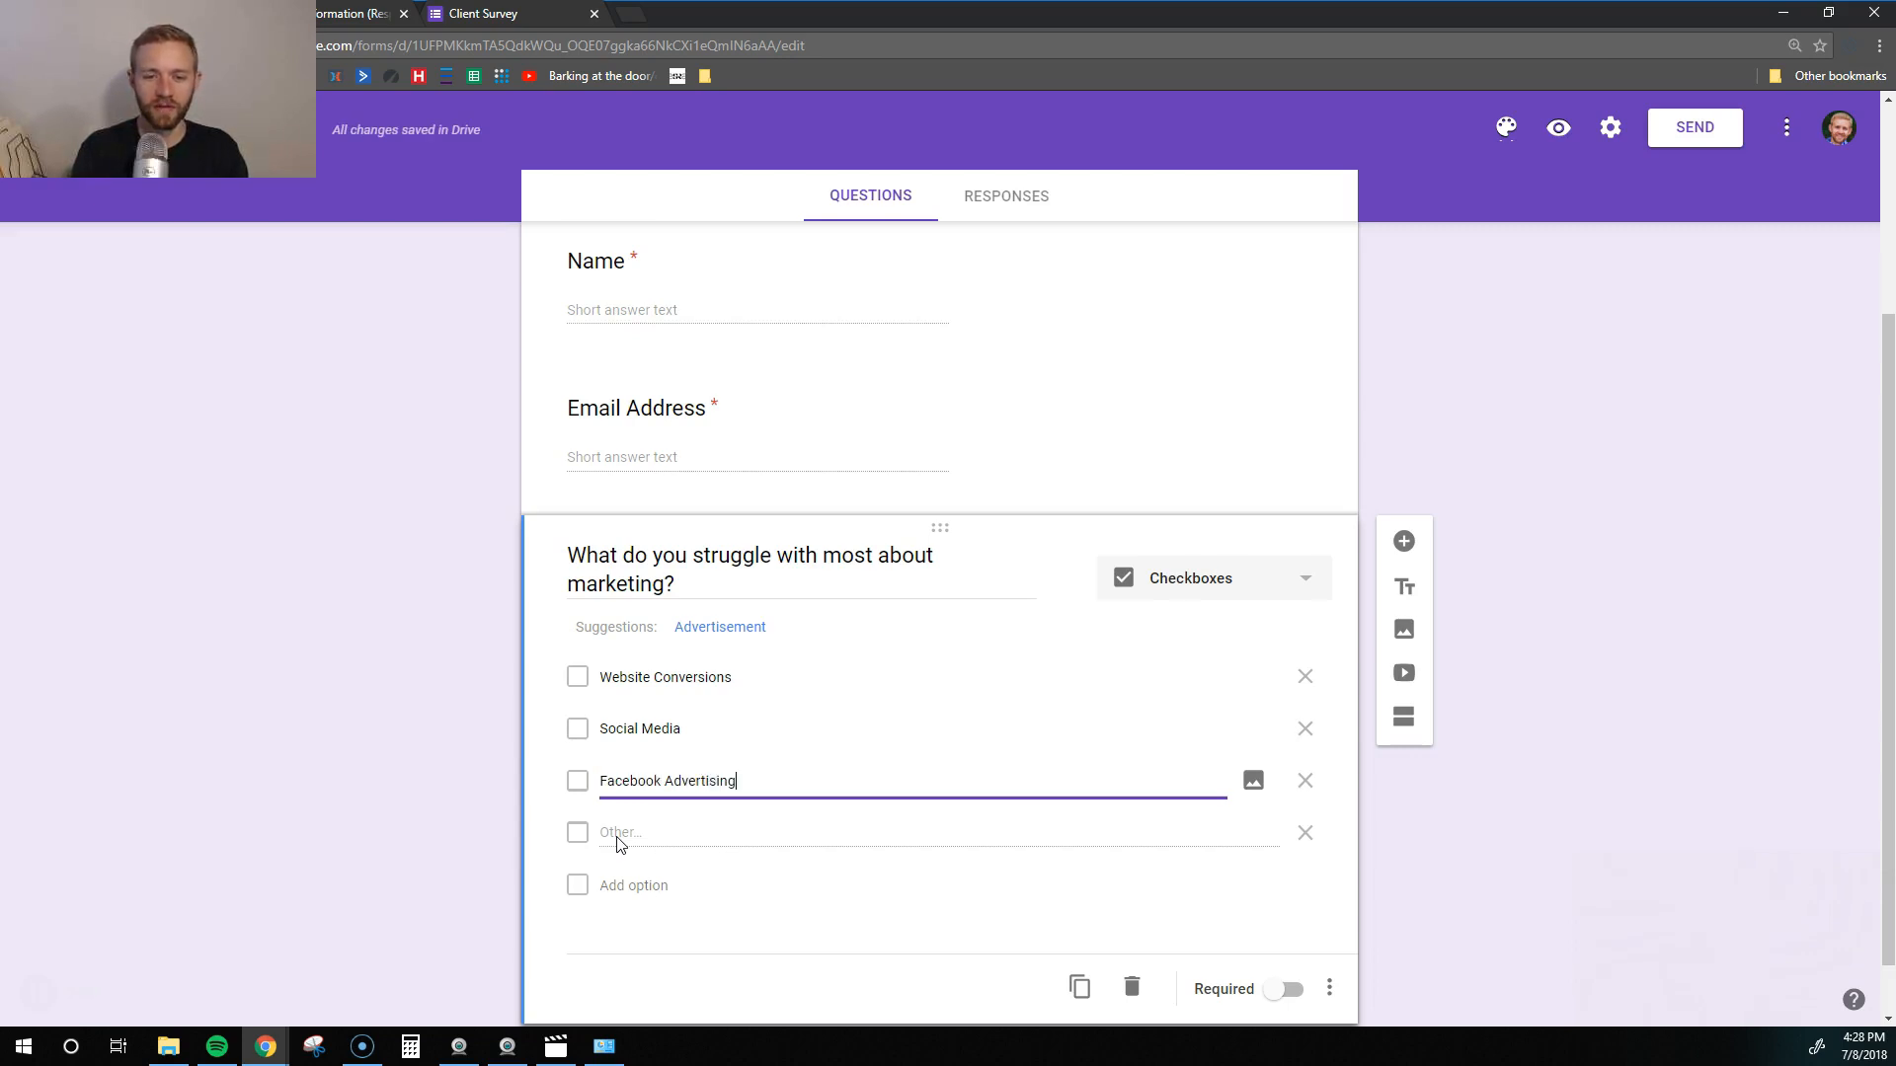
pyautogui.scroll(-1, 1110, 892)
pyautogui.click(1284, 924)
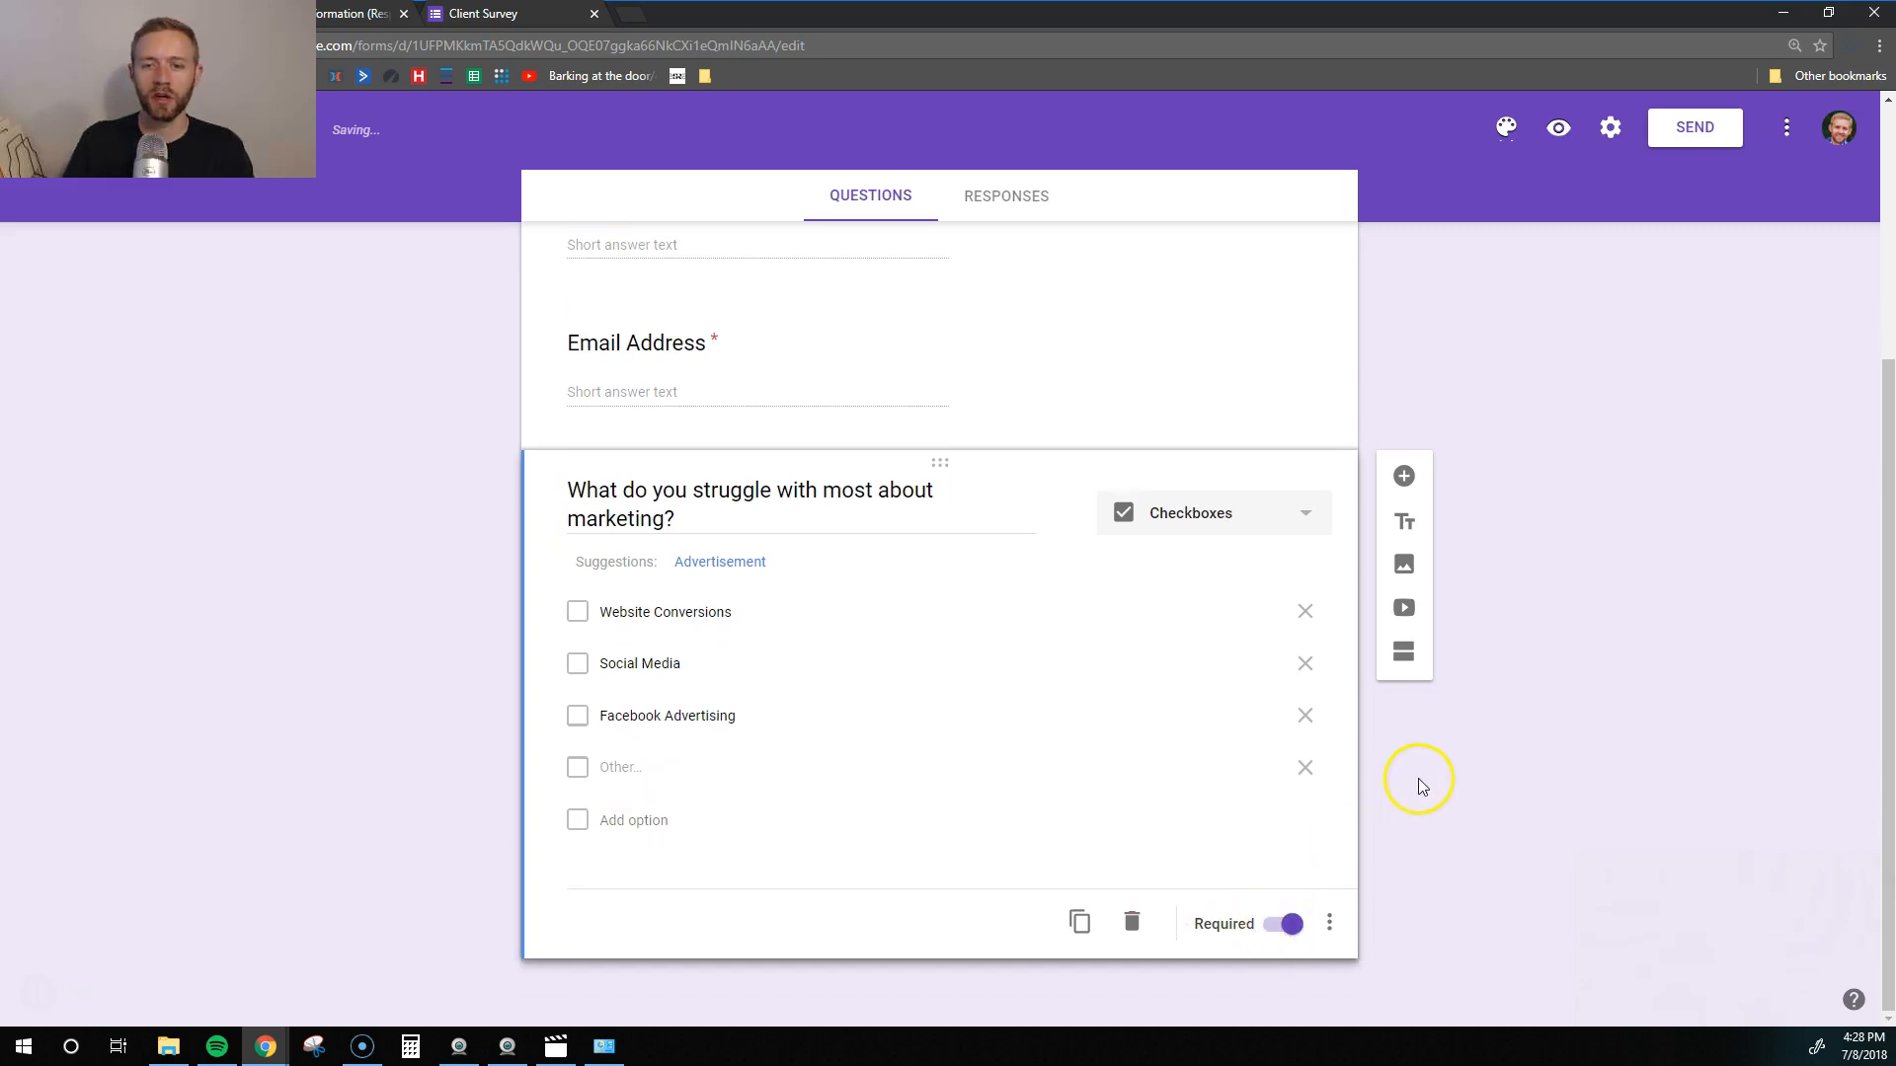
pyautogui.click(1405, 483)
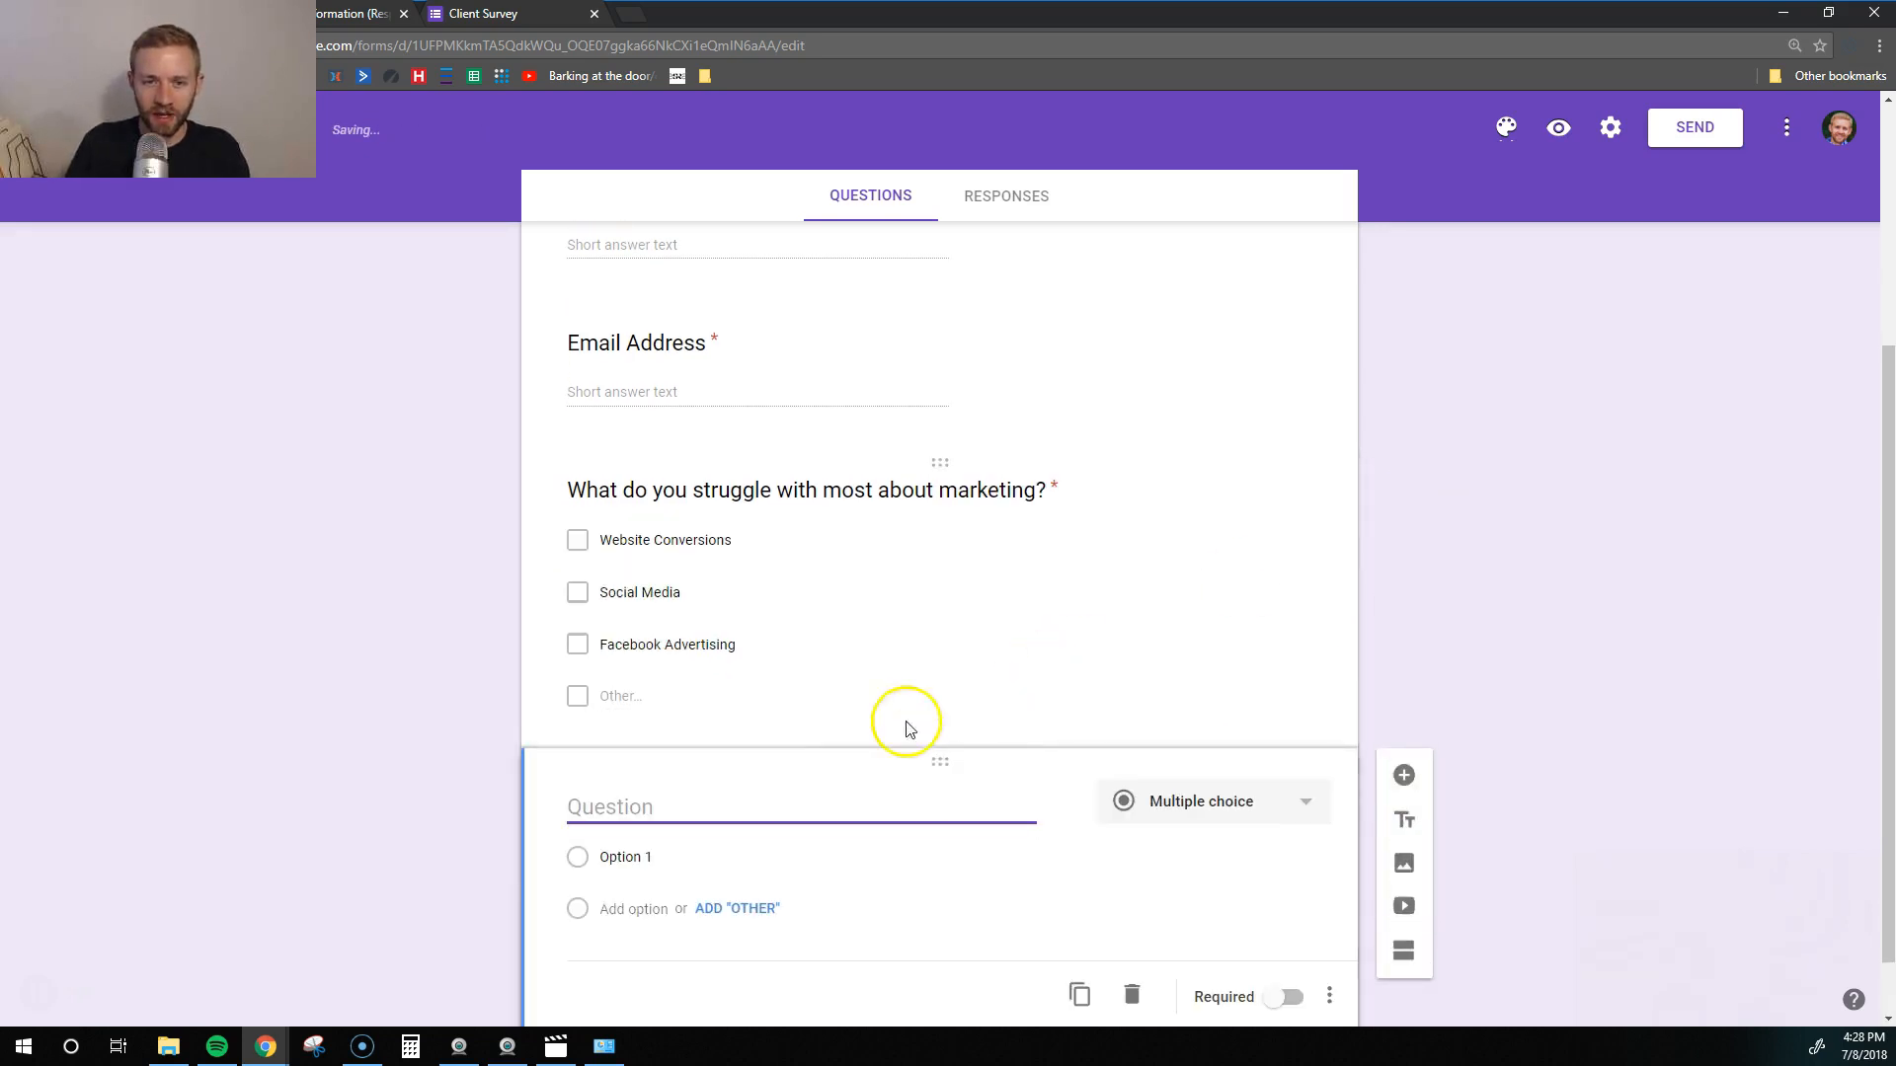
# - Make the new question a linear scale asking 'How would you rate your marketing knowledge?'
pyautogui.click(1223, 739)
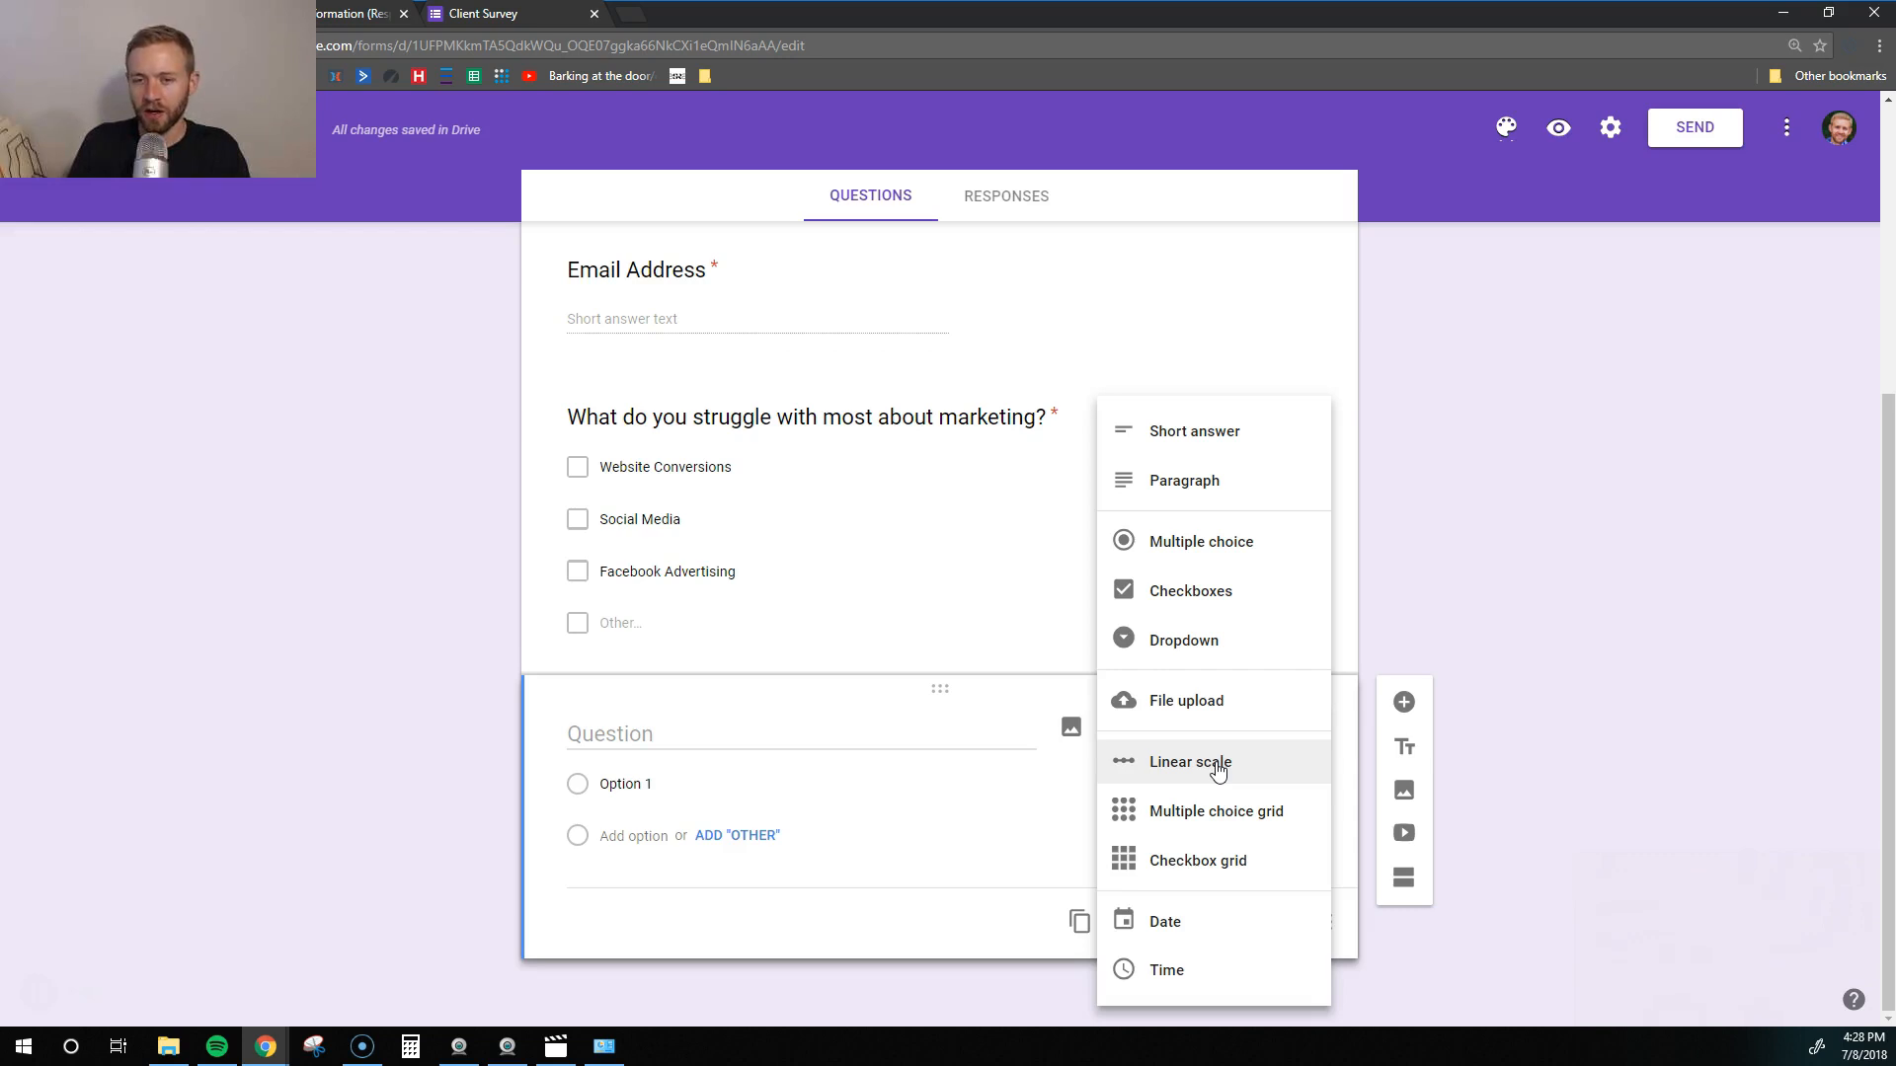
pyautogui.click(1214, 766)
pyautogui.click(612, 732)
pyautogui.write('How would you rate your marketing')
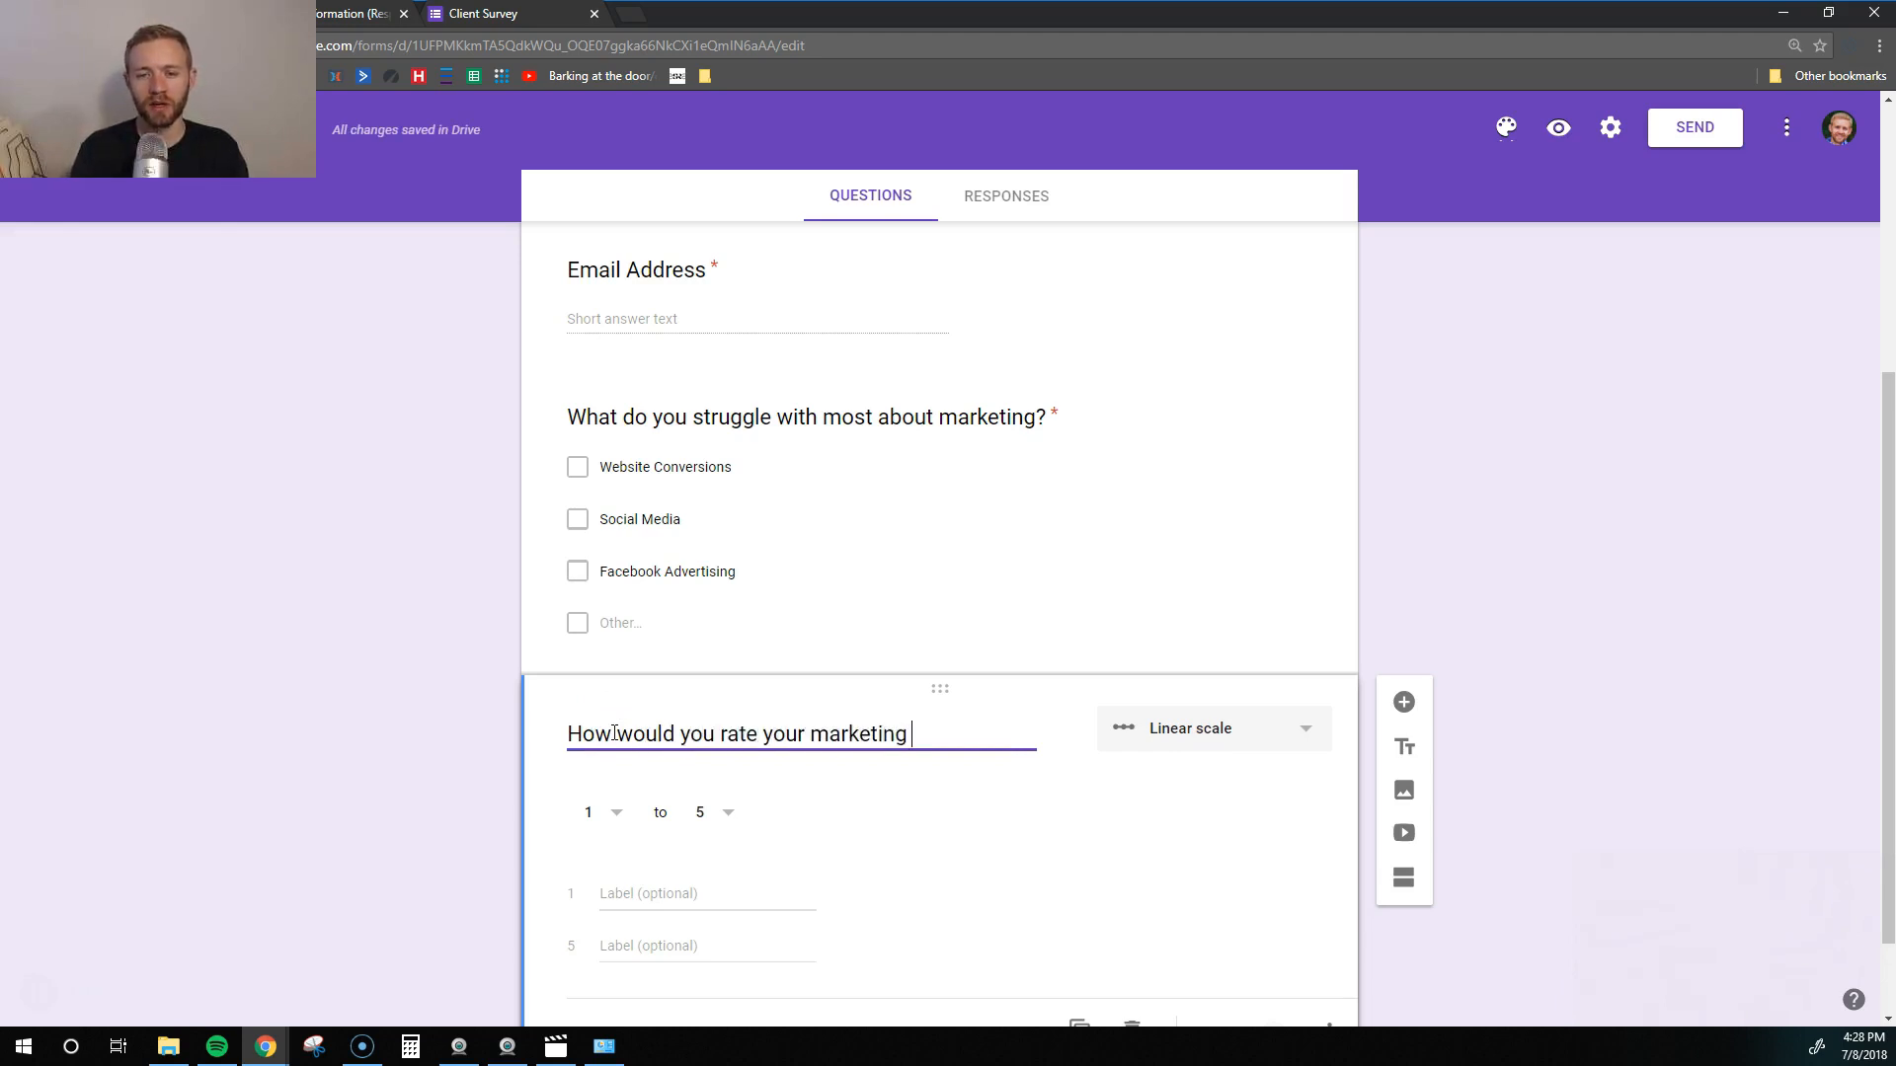
pyautogui.write(' knowledge?')
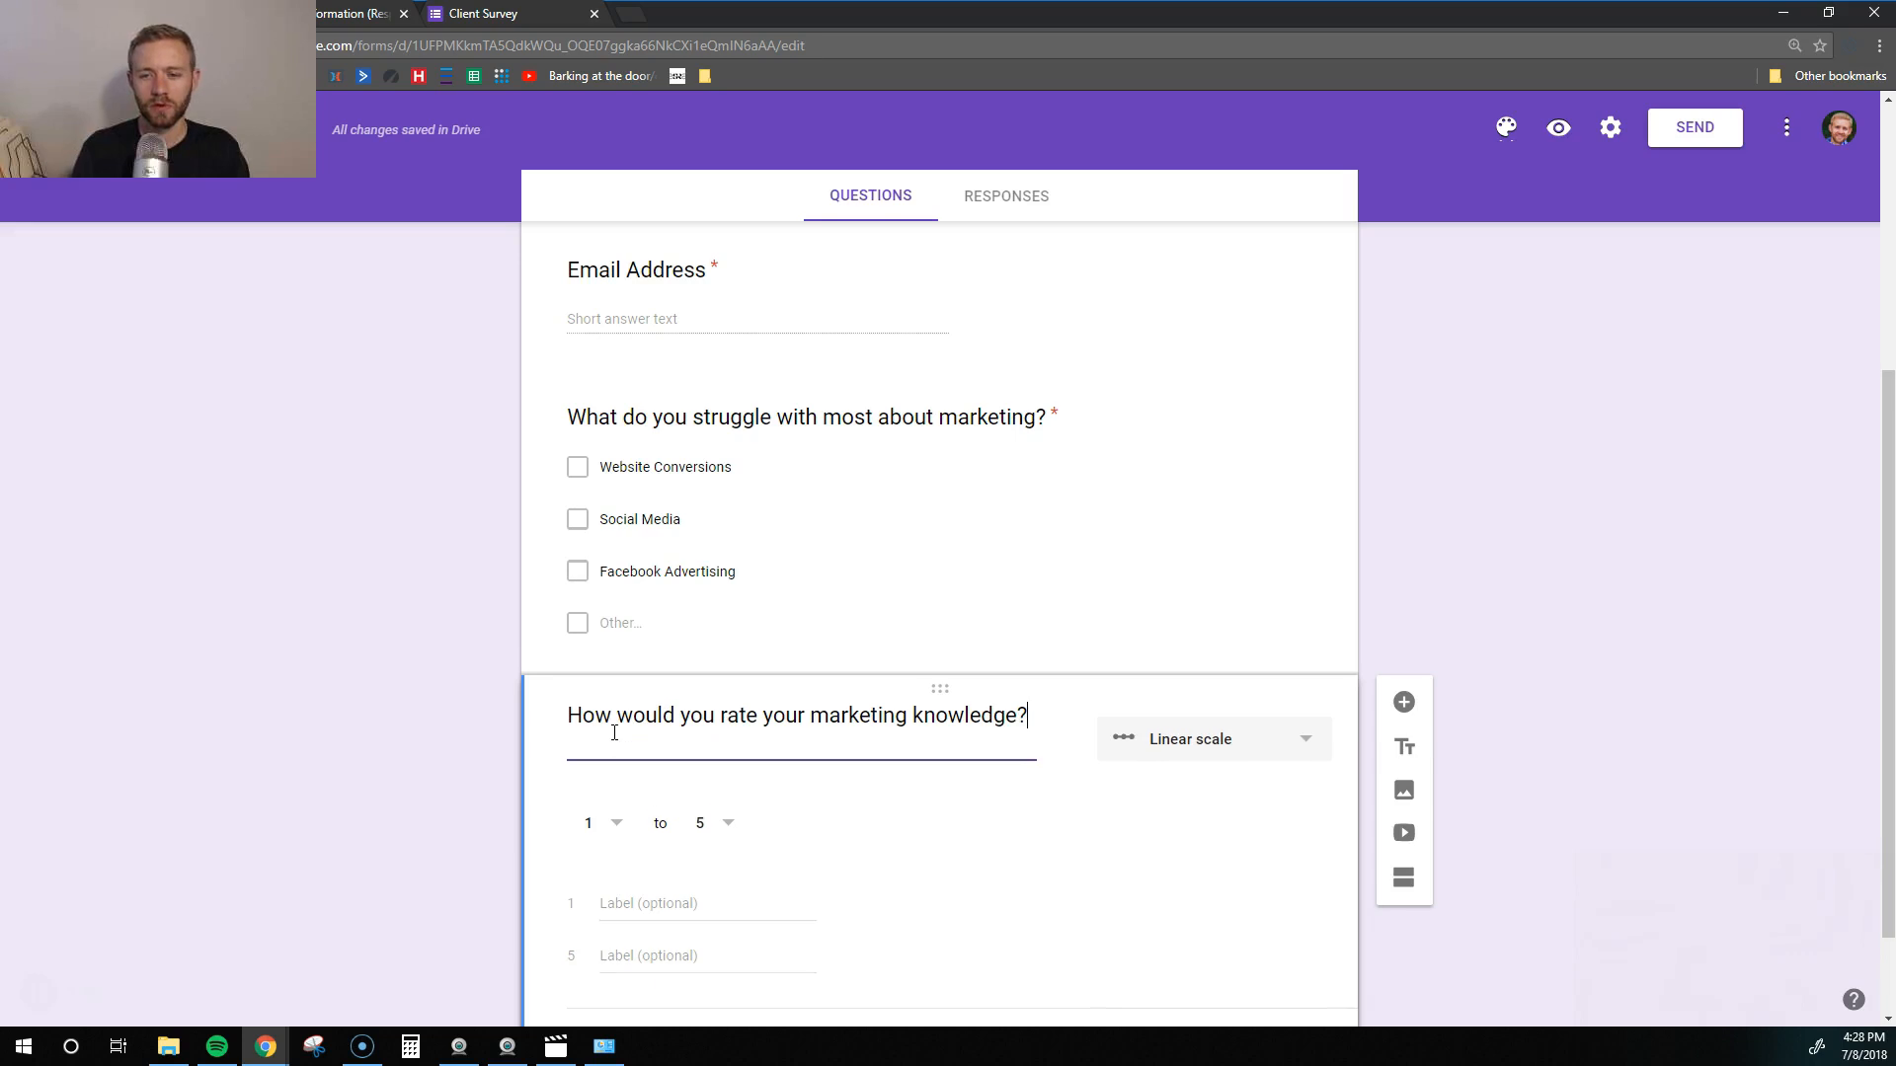
# - Set the scale to 1–10, label its ends no idea to marketing wizard, and make it required
pyautogui.click(722, 821)
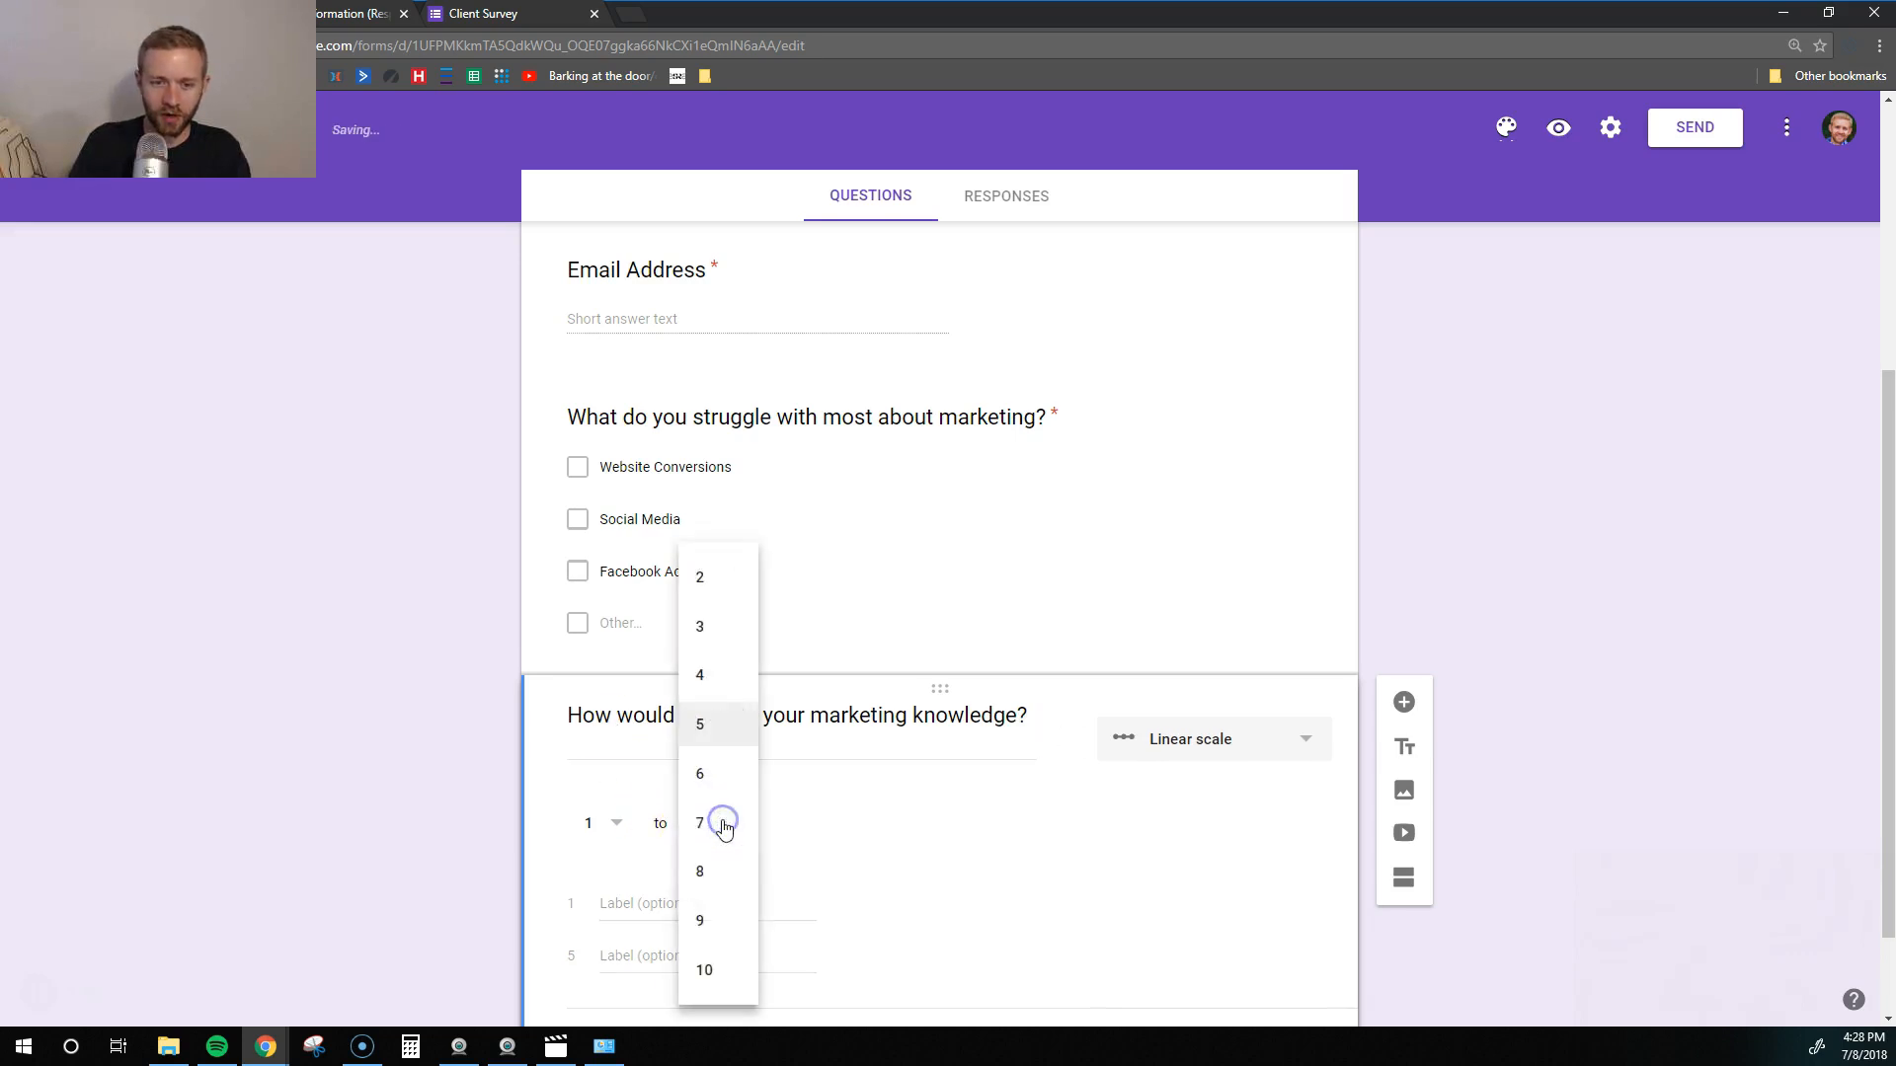
pyautogui.click(706, 965)
pyautogui.scroll(-1, 886, 880)
pyautogui.click(640, 805)
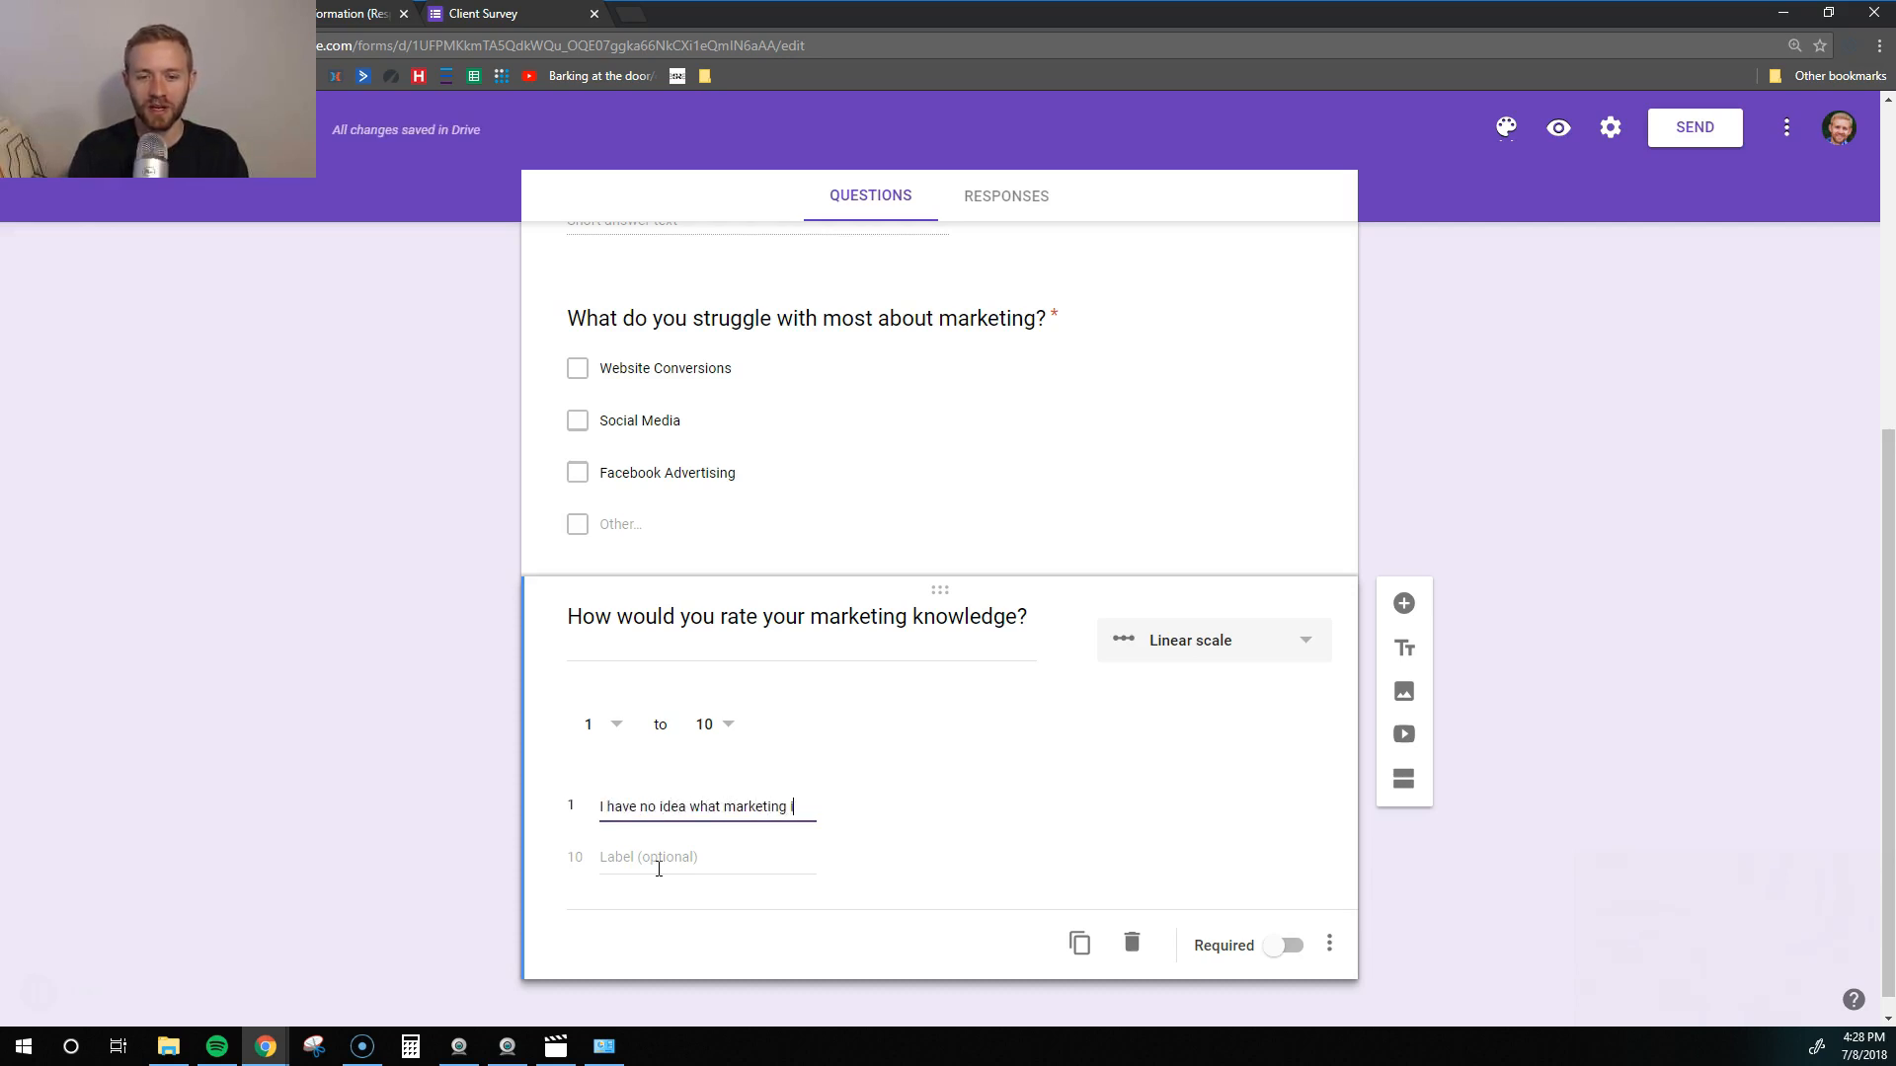
pyautogui.click(658, 869)
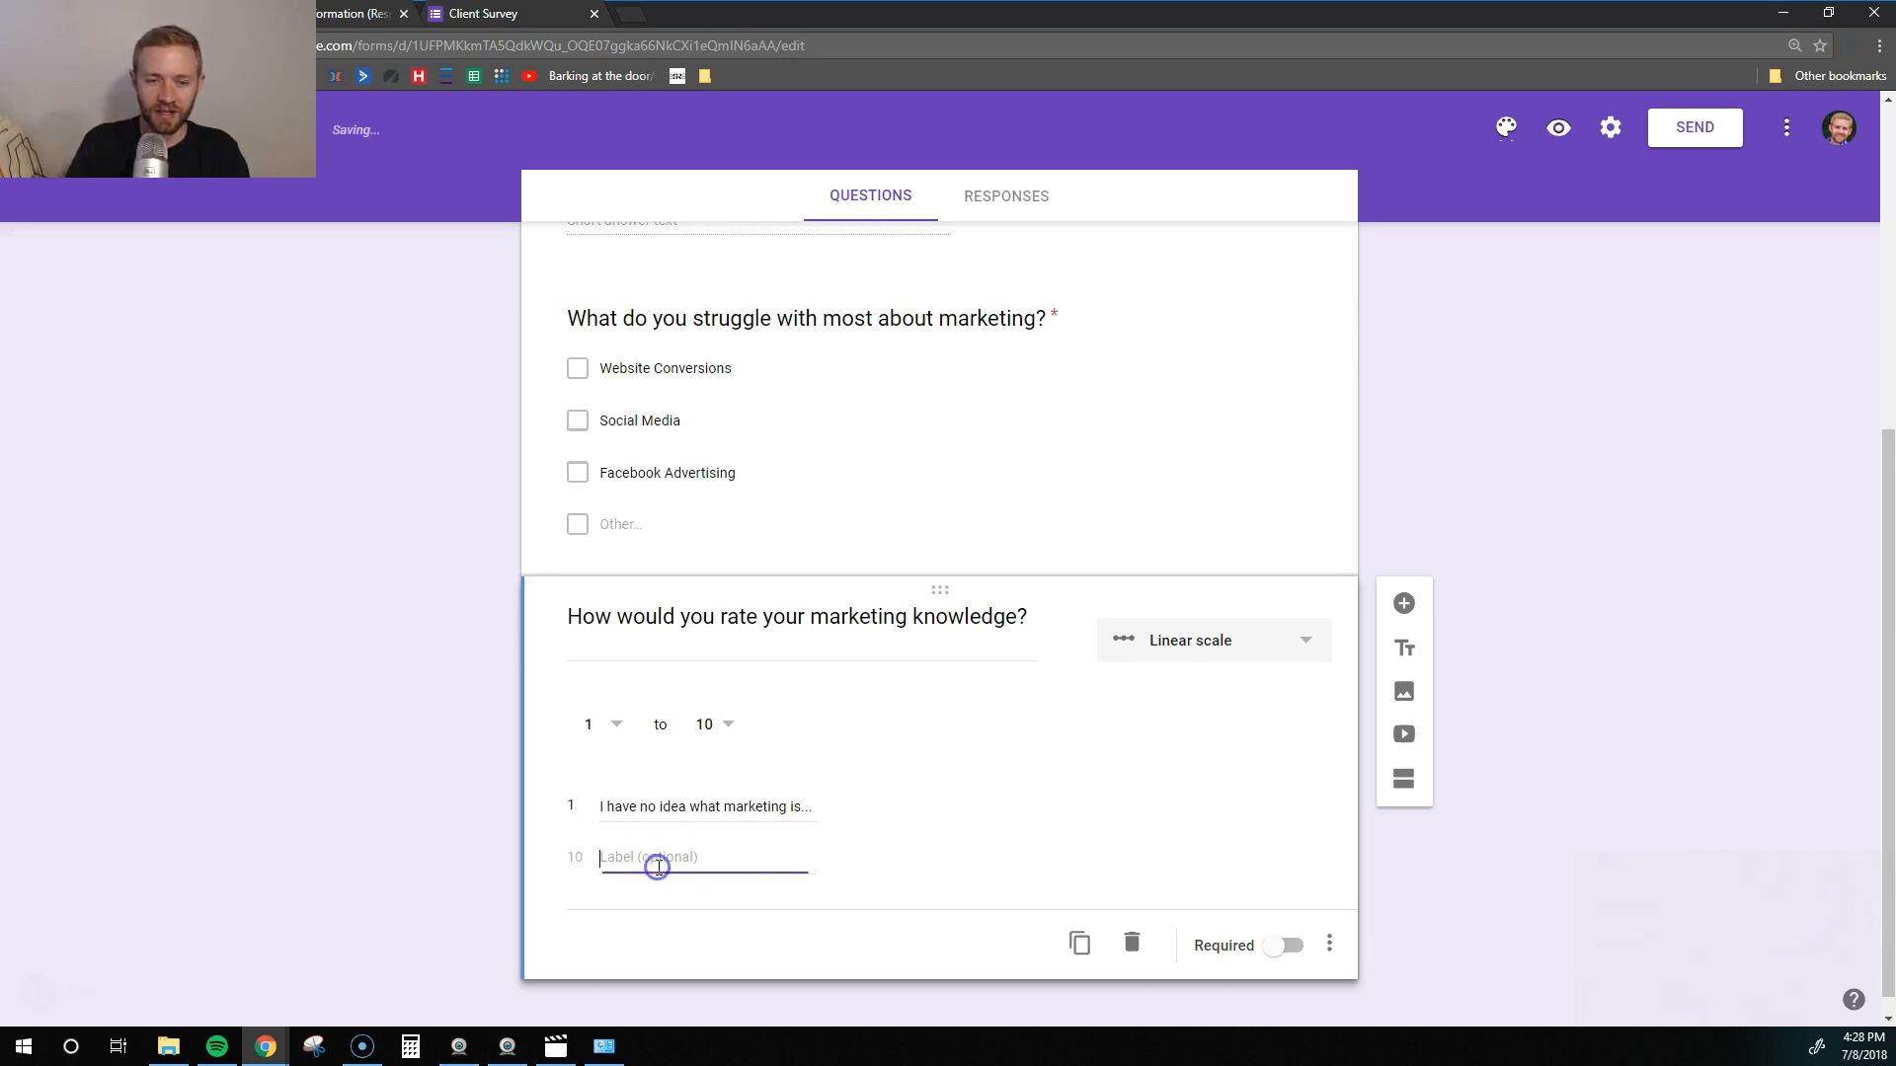
pyautogui.write("I'm a marketing wizard")
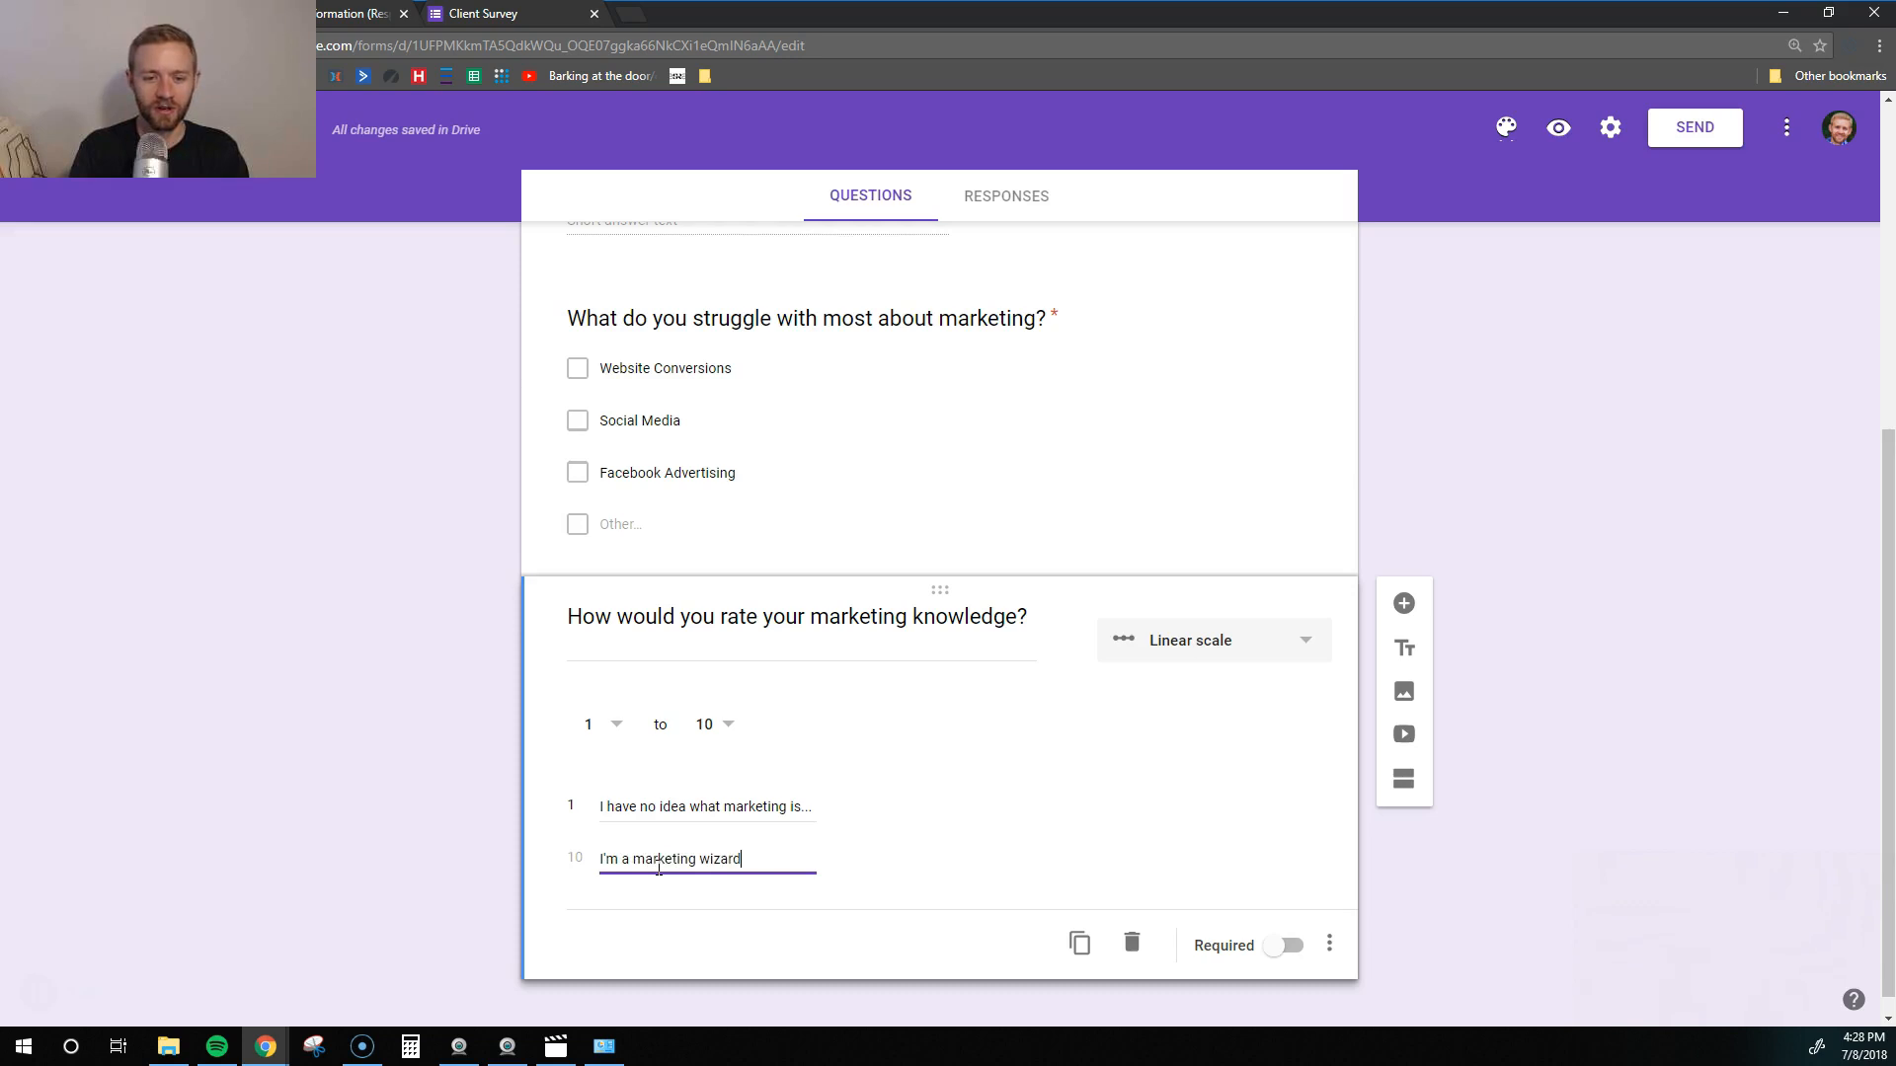
pyautogui.click(1168, 830)
pyautogui.click(1283, 945)
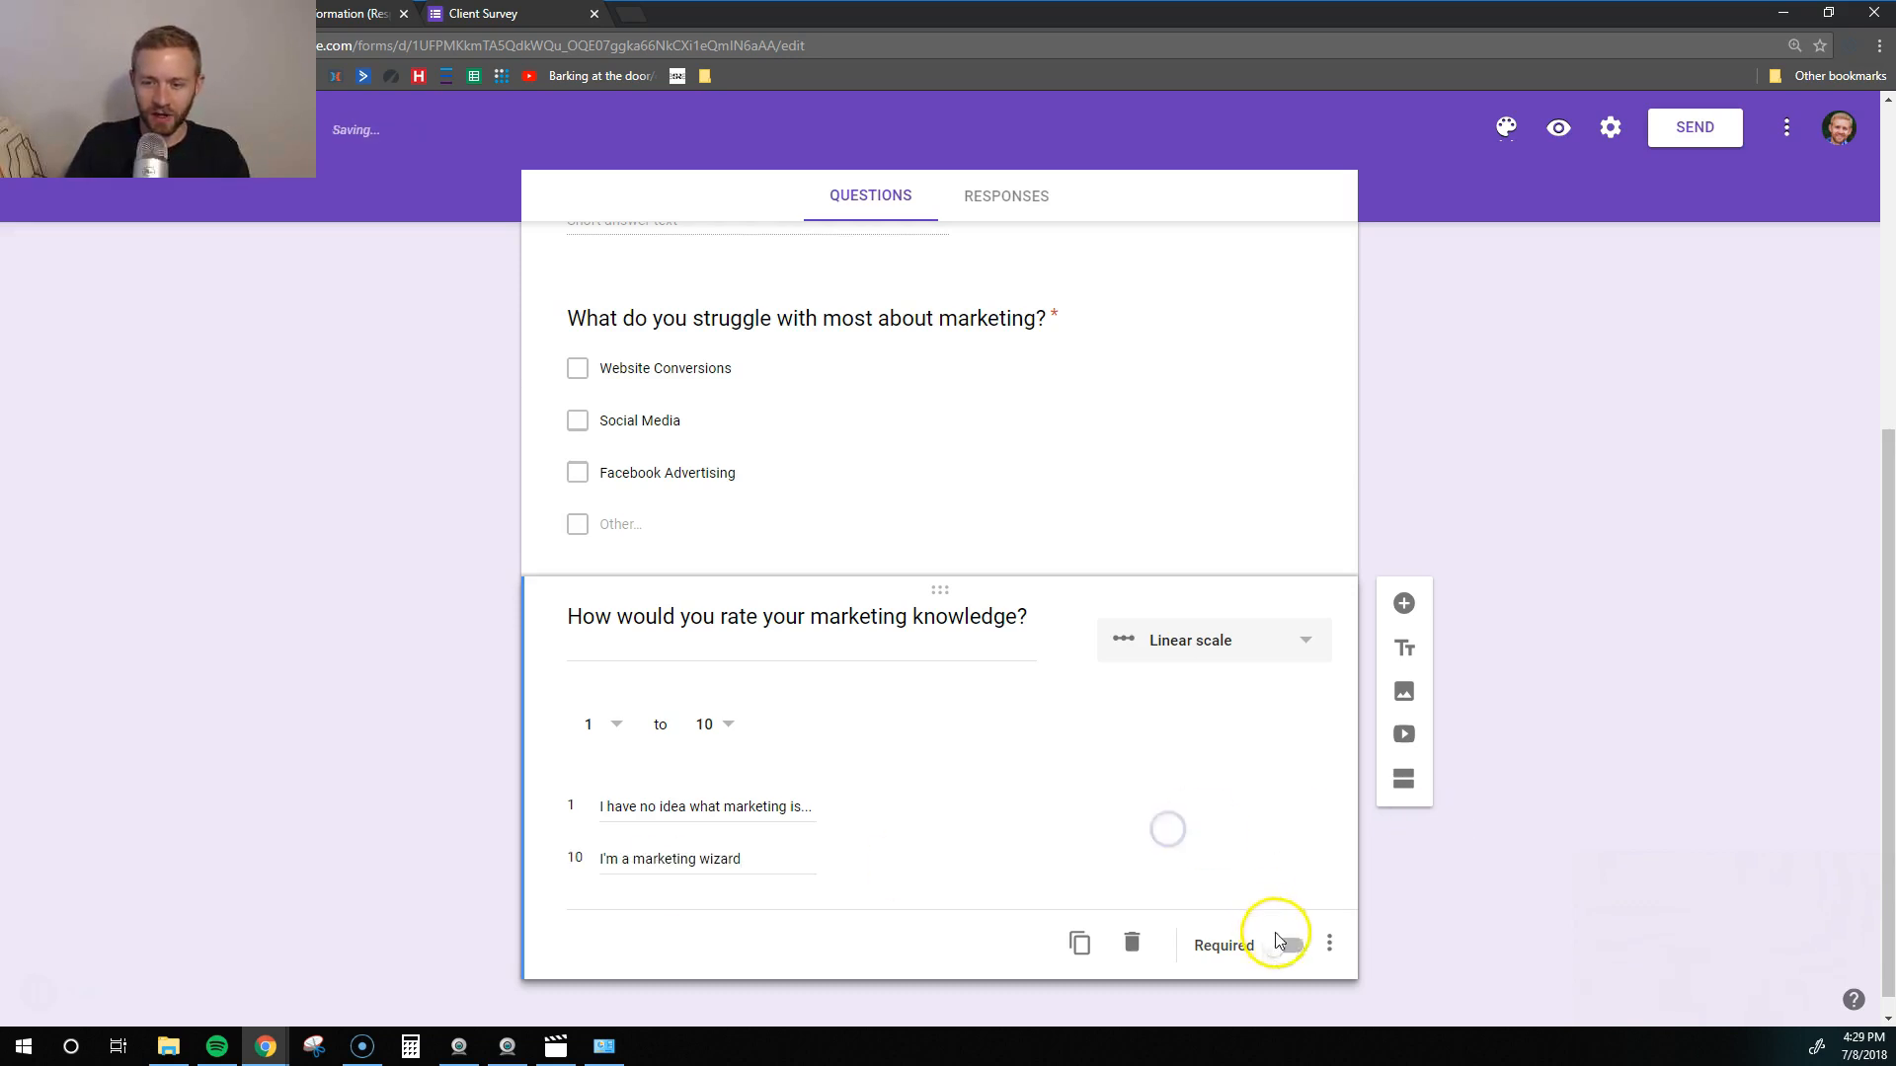
pyautogui.scroll(-1, 1028, 778)
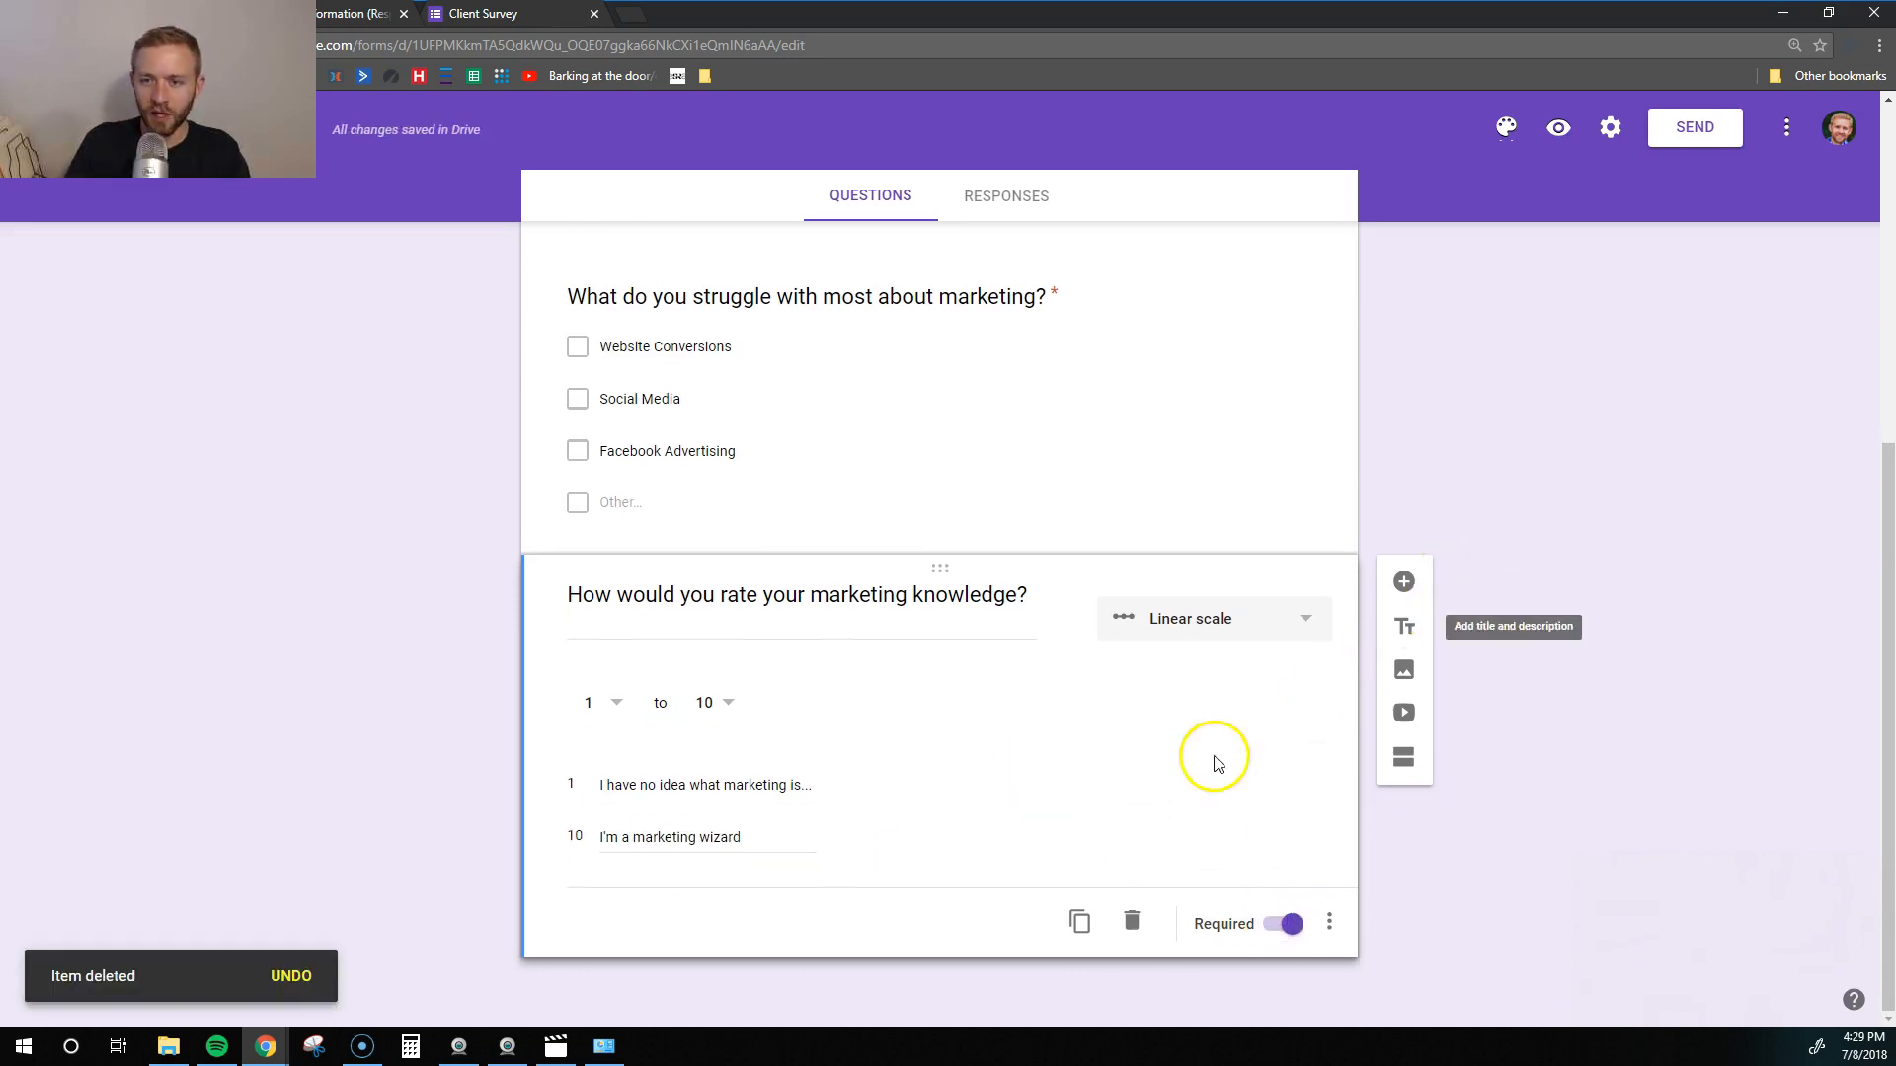
# - Add a required 'How did you hear about us?' question: Your website, Google, Facebook, Newspaper
pyautogui.click(1401, 583)
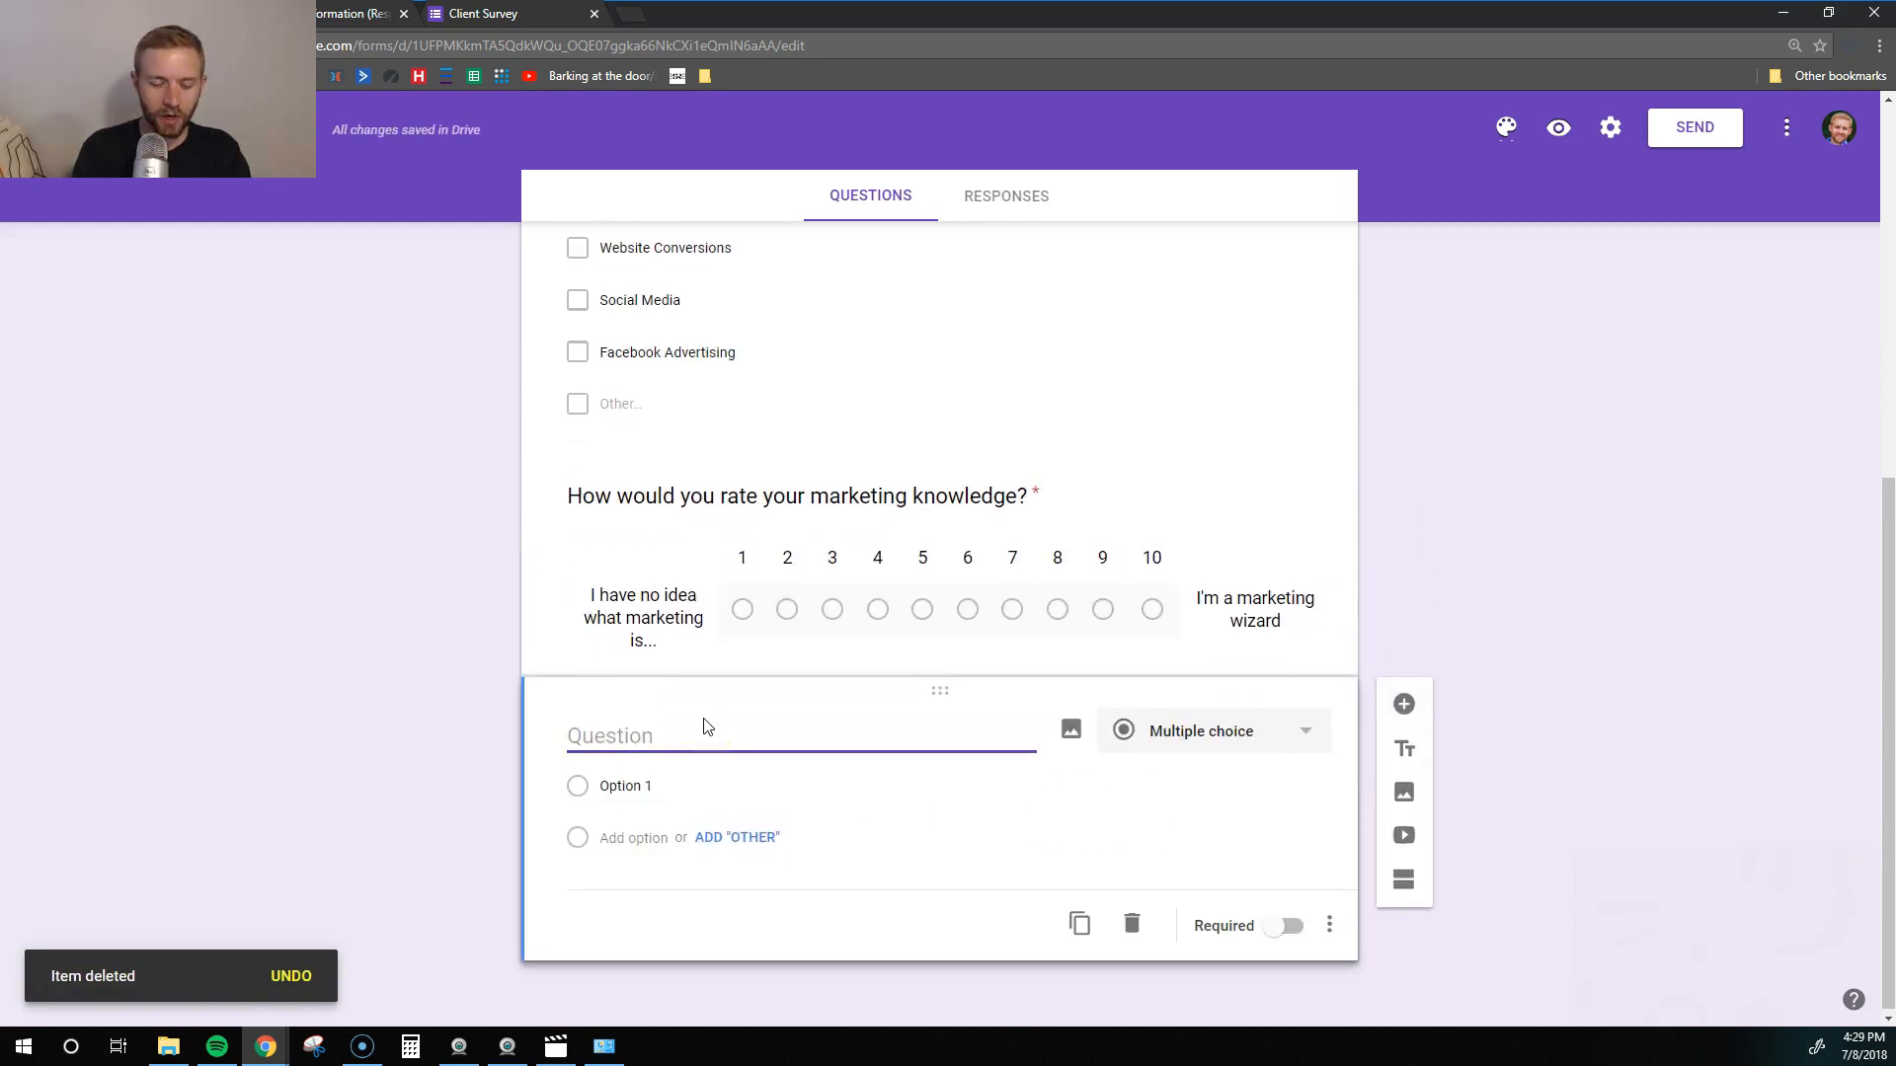
pyautogui.write('How did you hear about us')
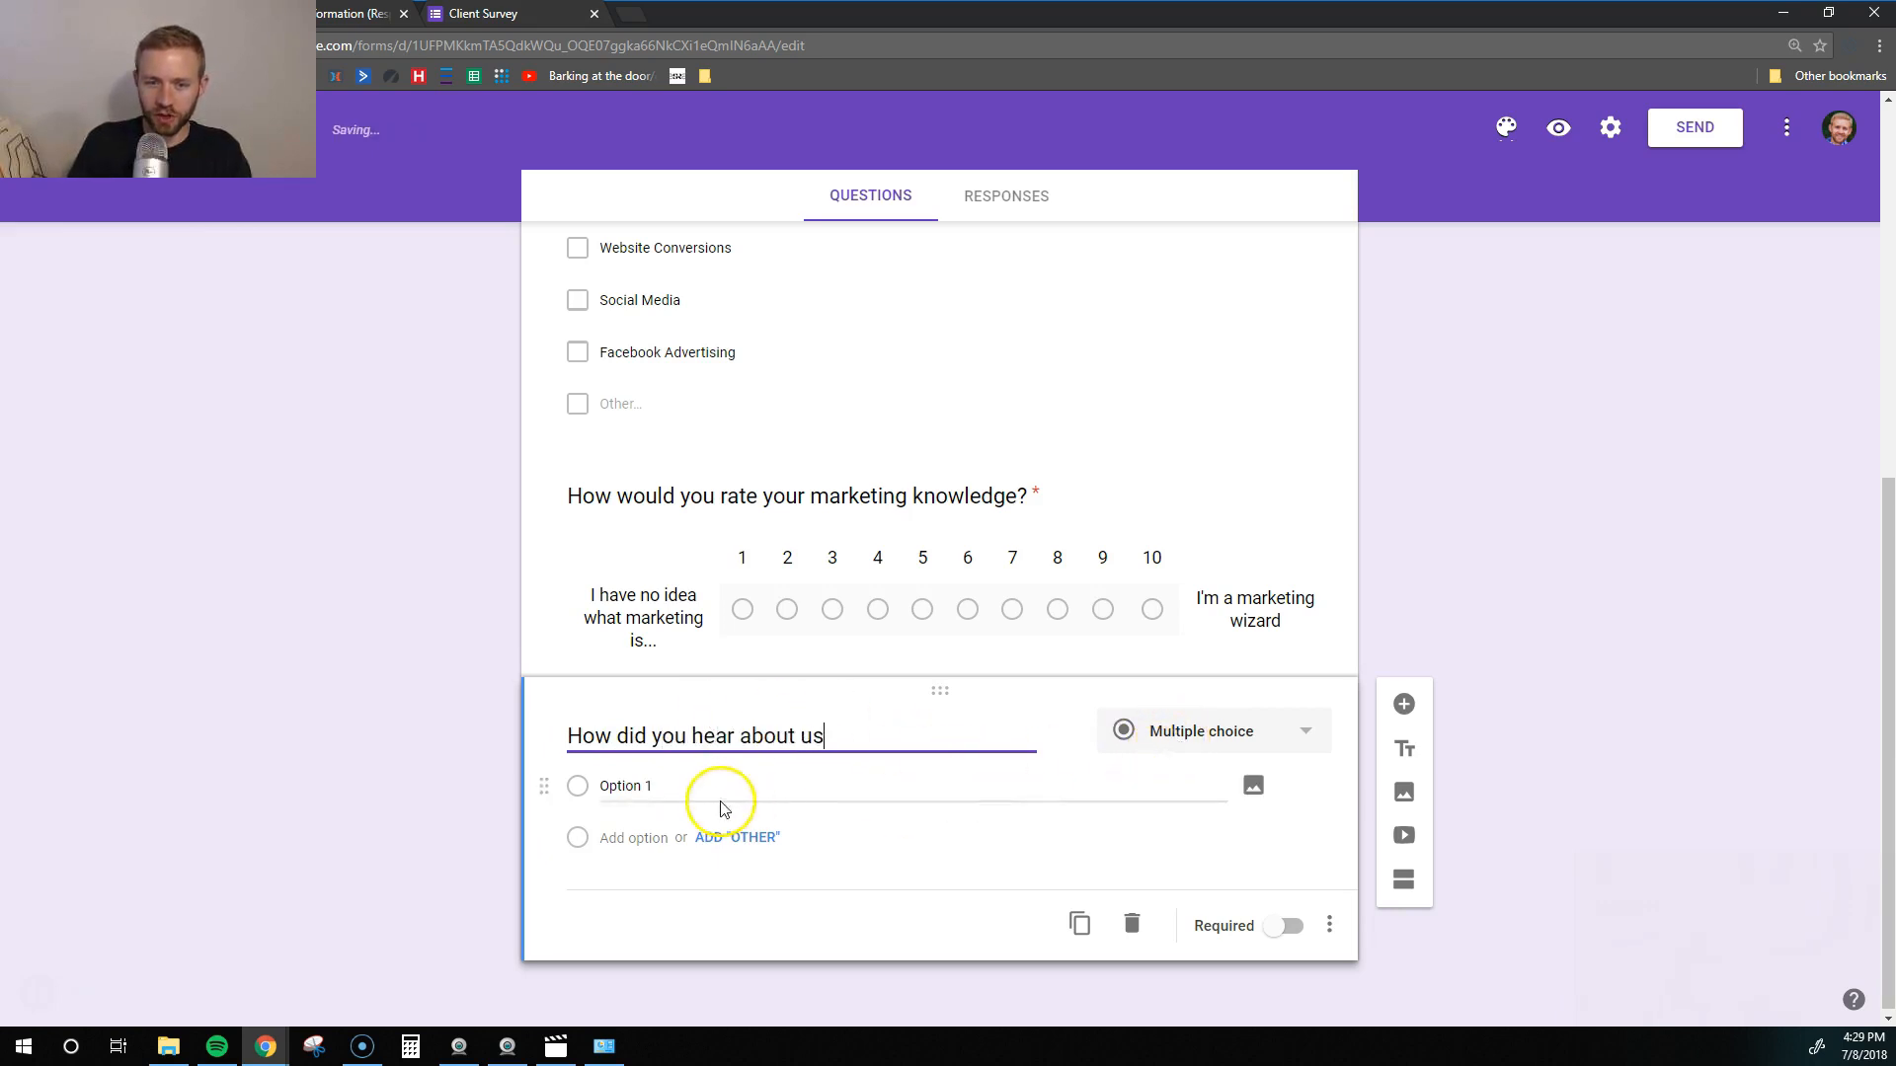
pyautogui.click(635, 787)
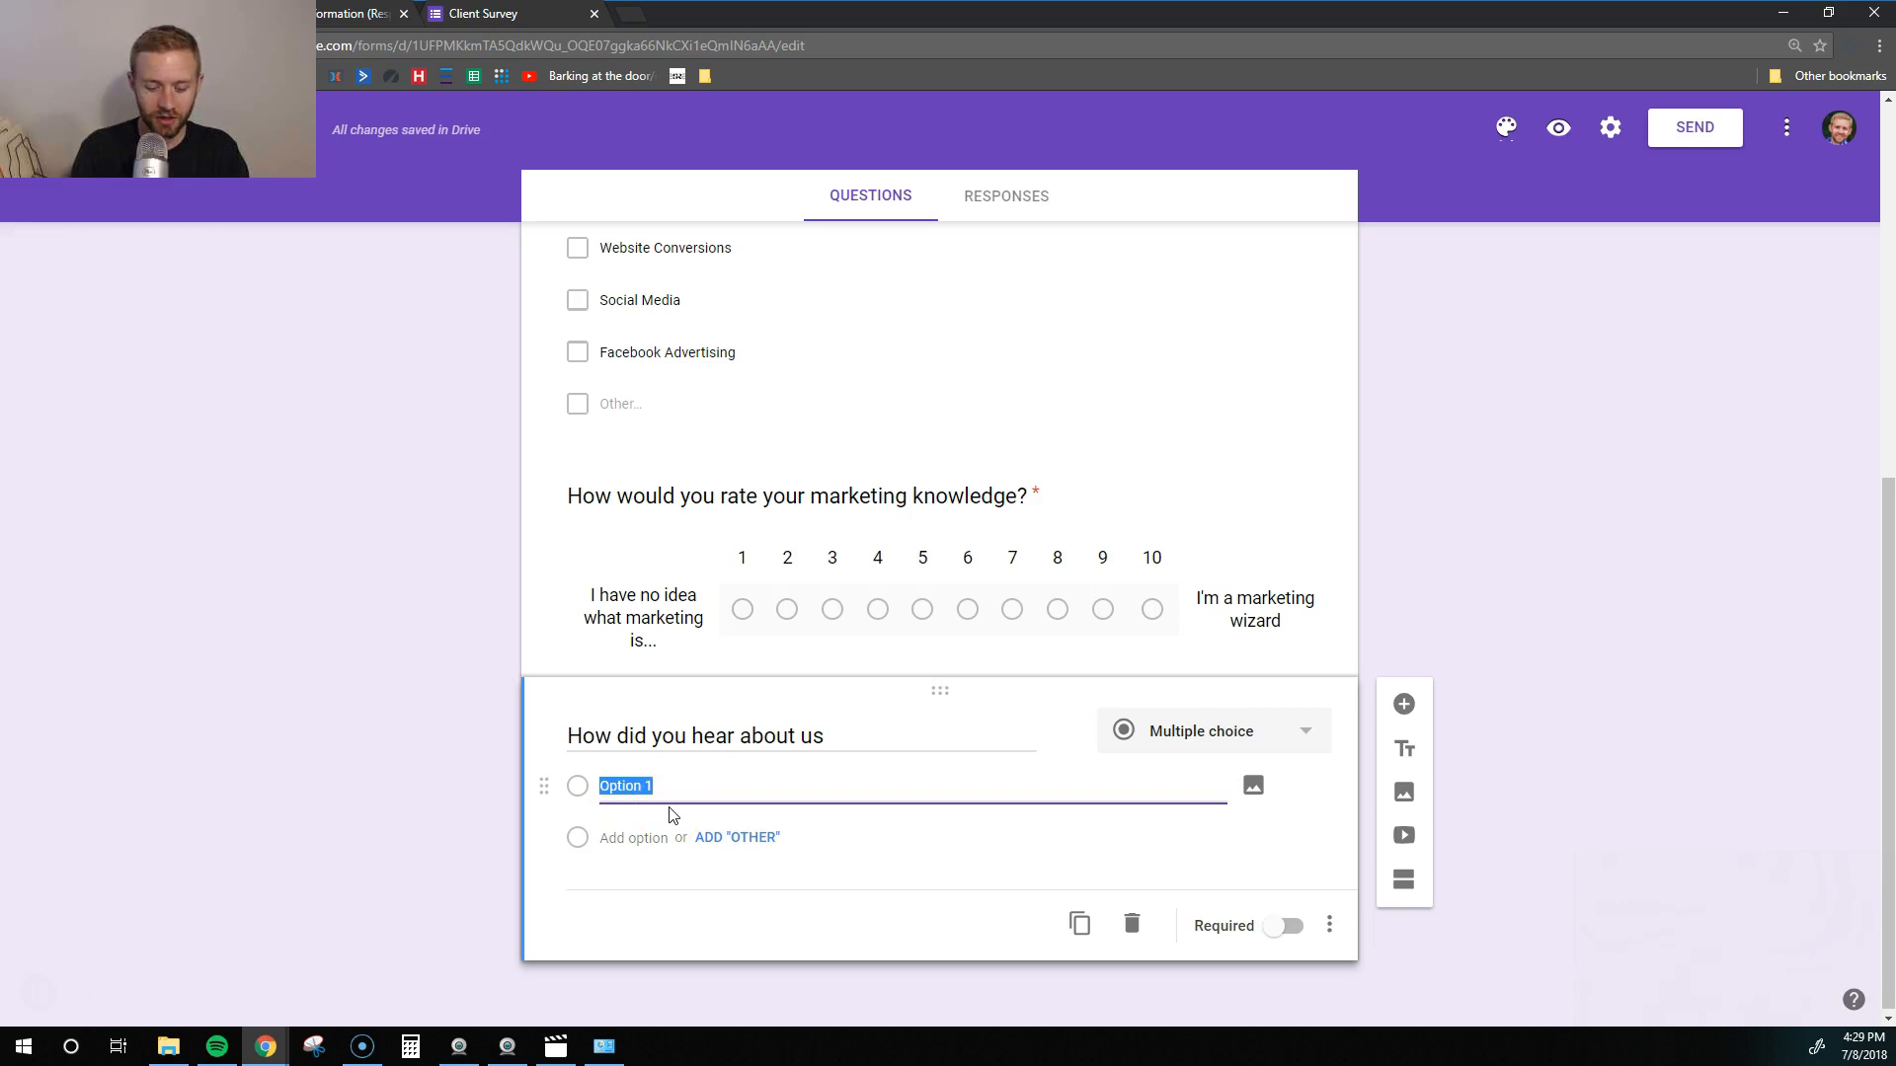
pyautogui.write('Your website')
pyautogui.press('Return')
pyautogui.write('Google')
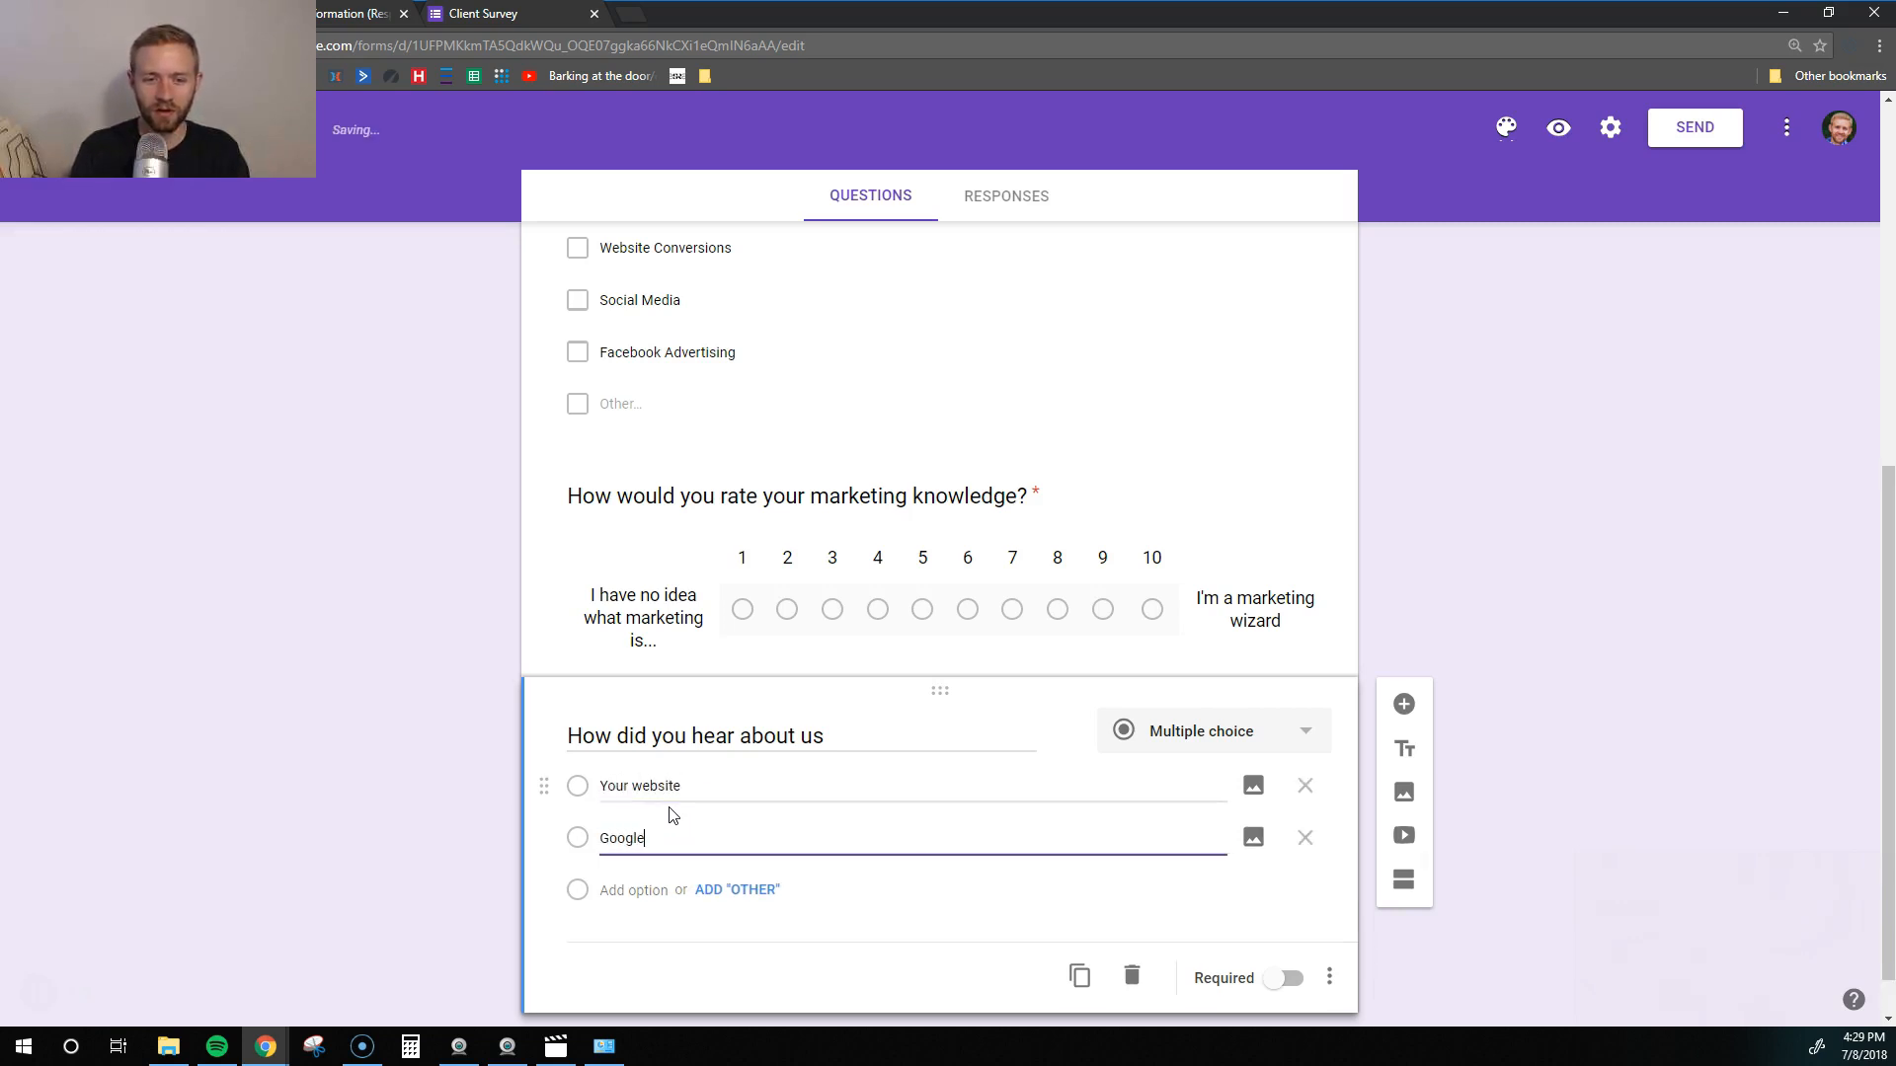
pyautogui.press('Return')
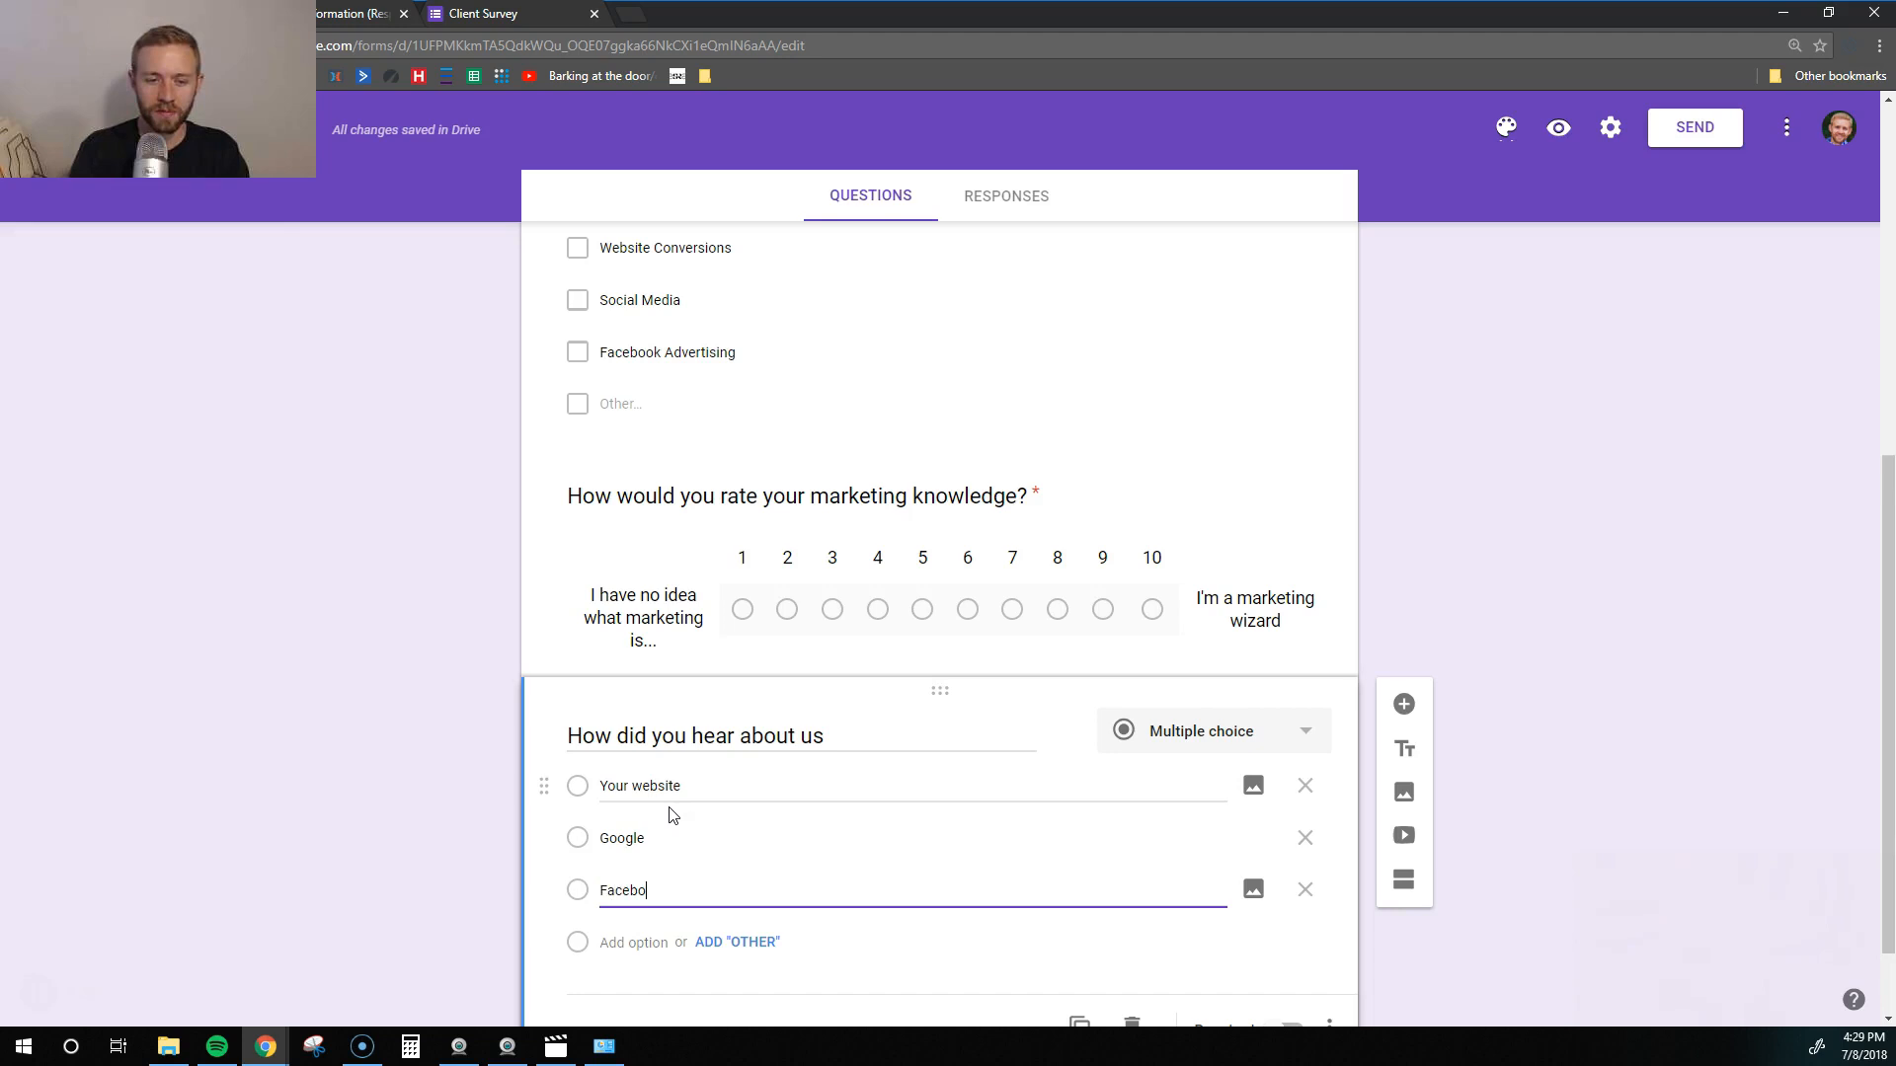
pyautogui.press('Return')
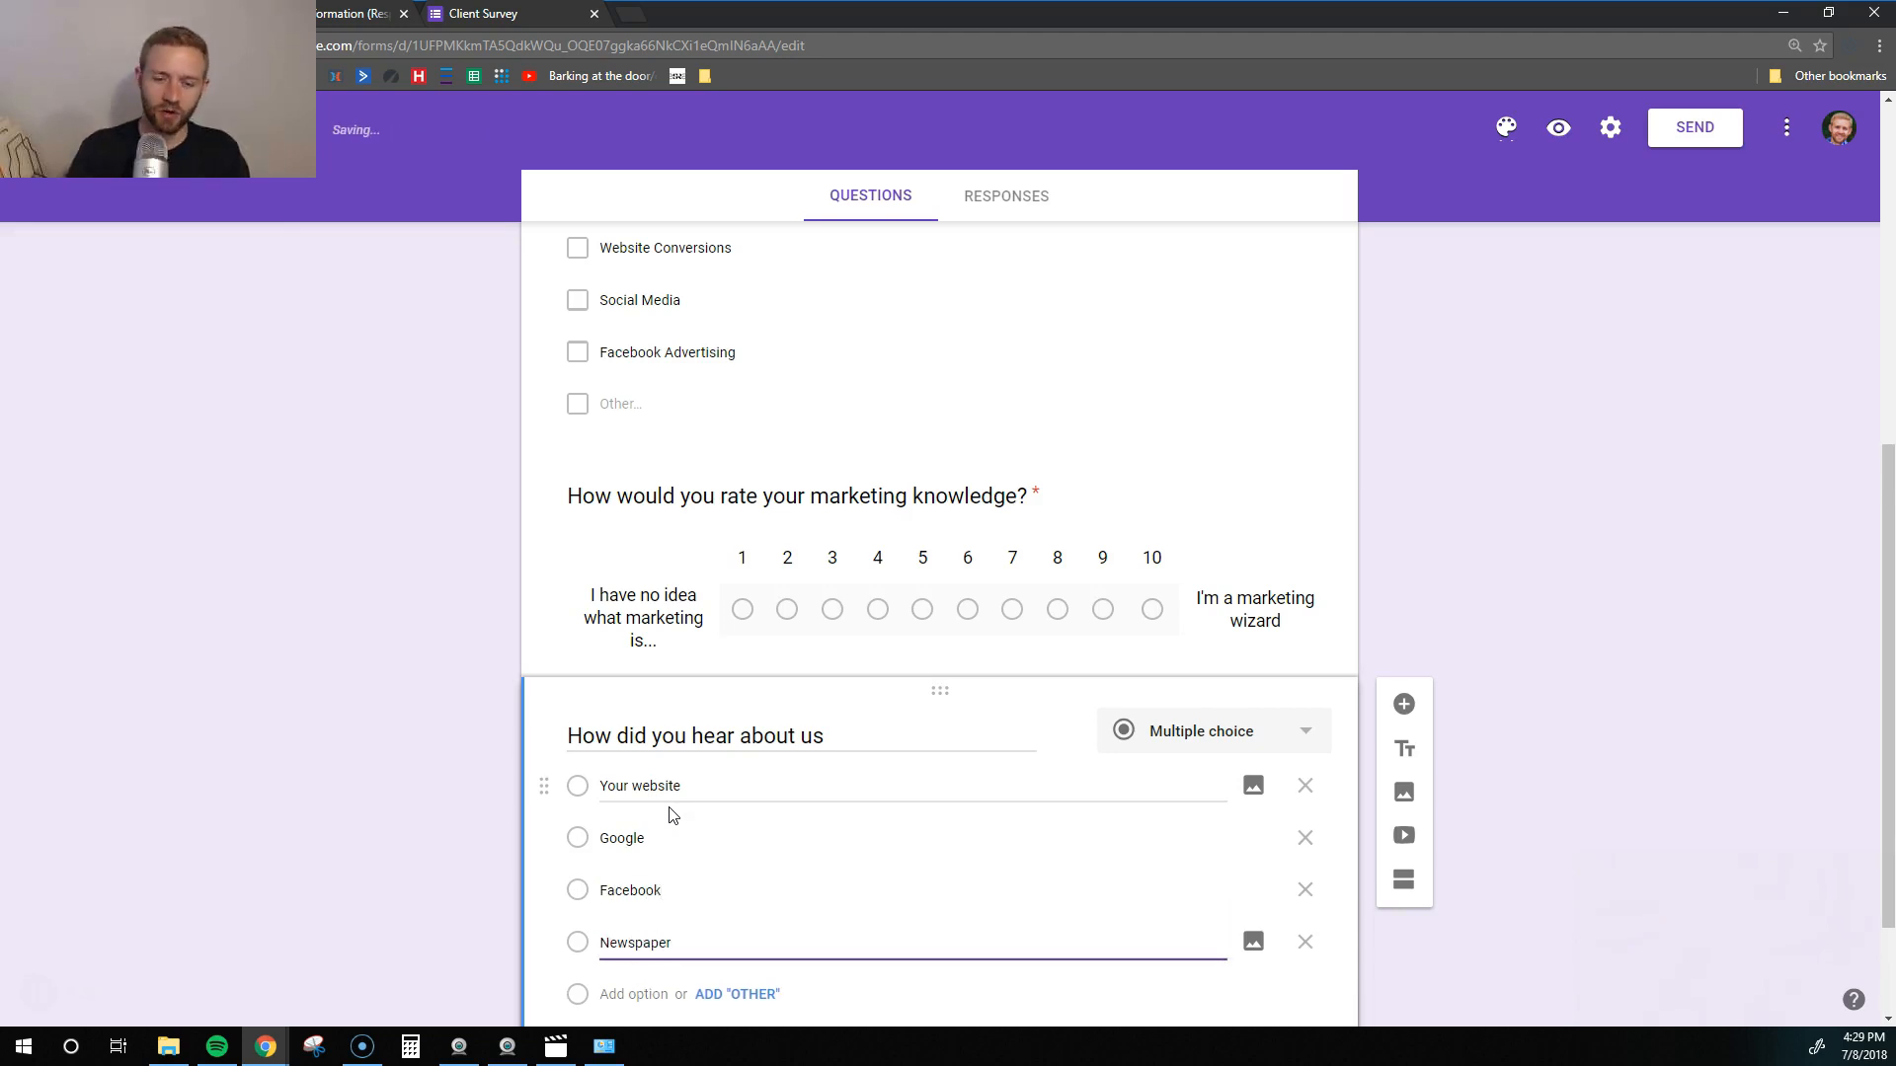
pyautogui.scroll(-1, 669, 815)
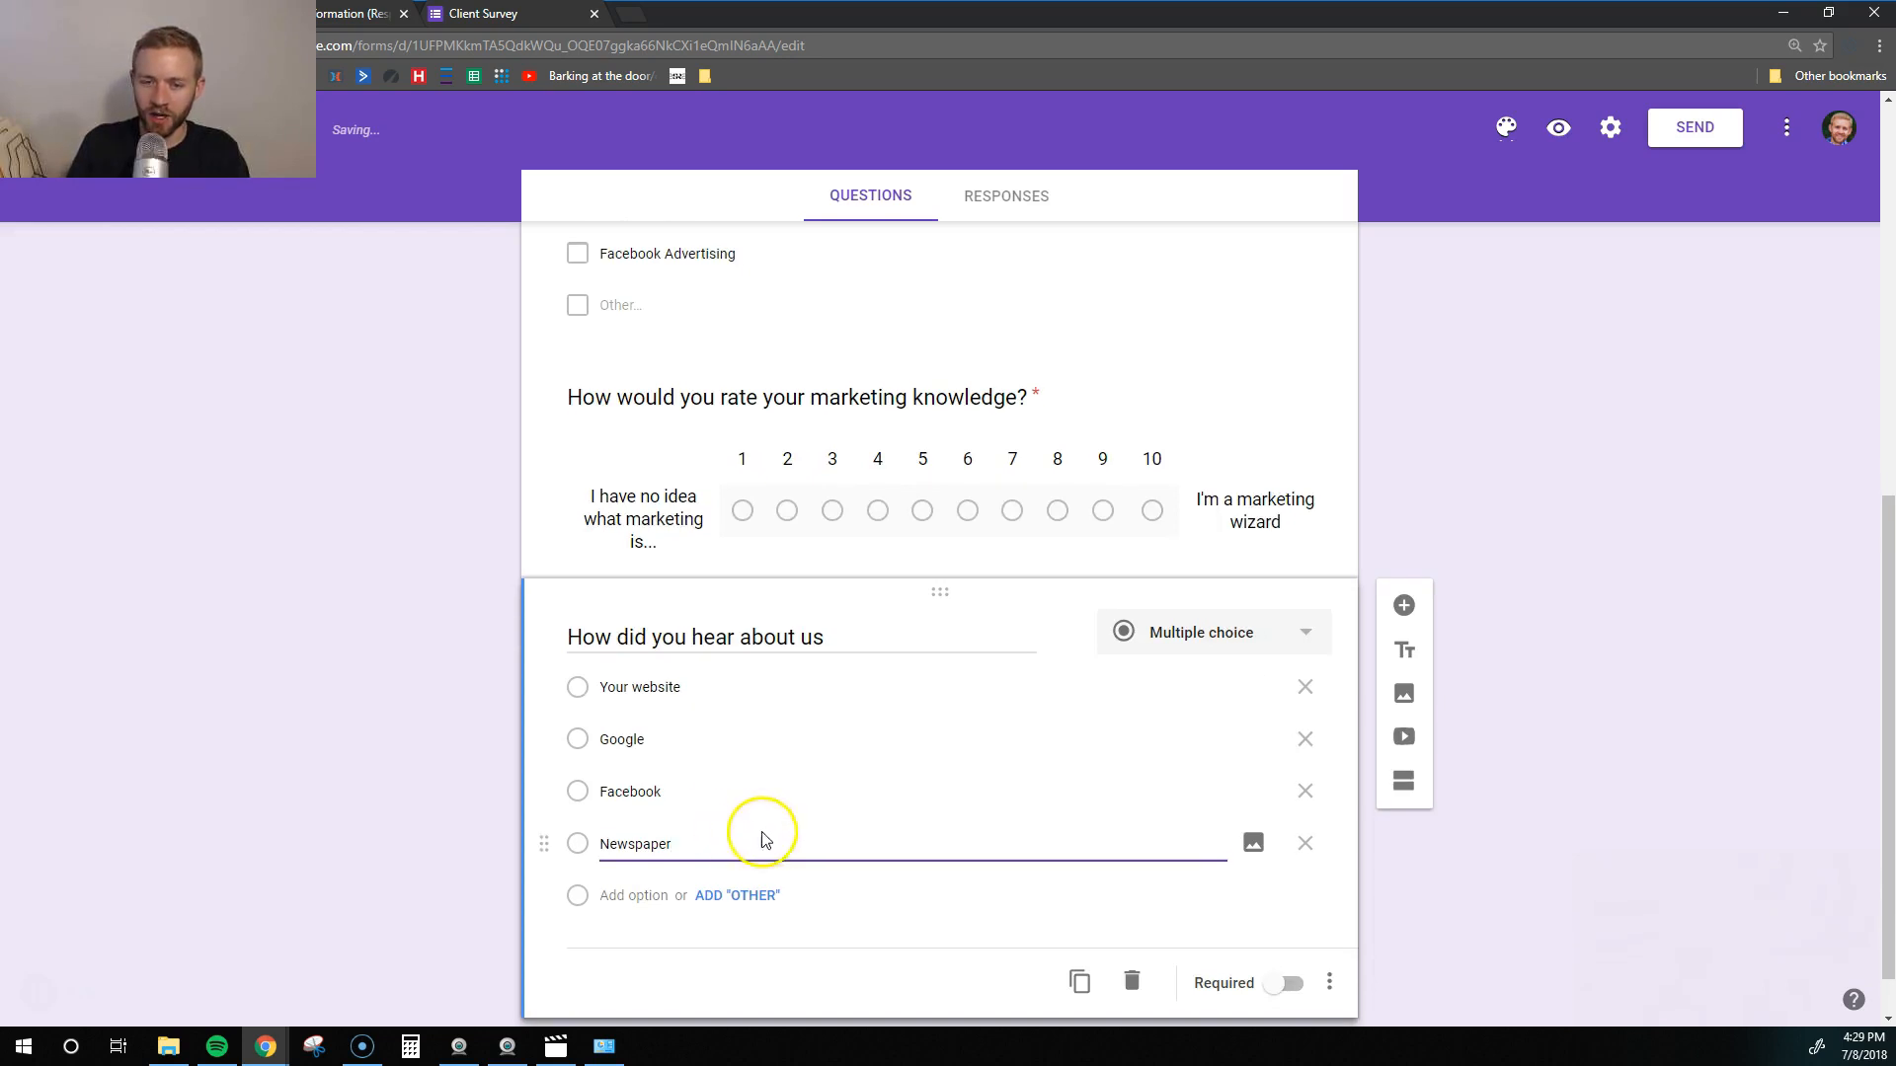
pyautogui.scroll(-1, 785, 864)
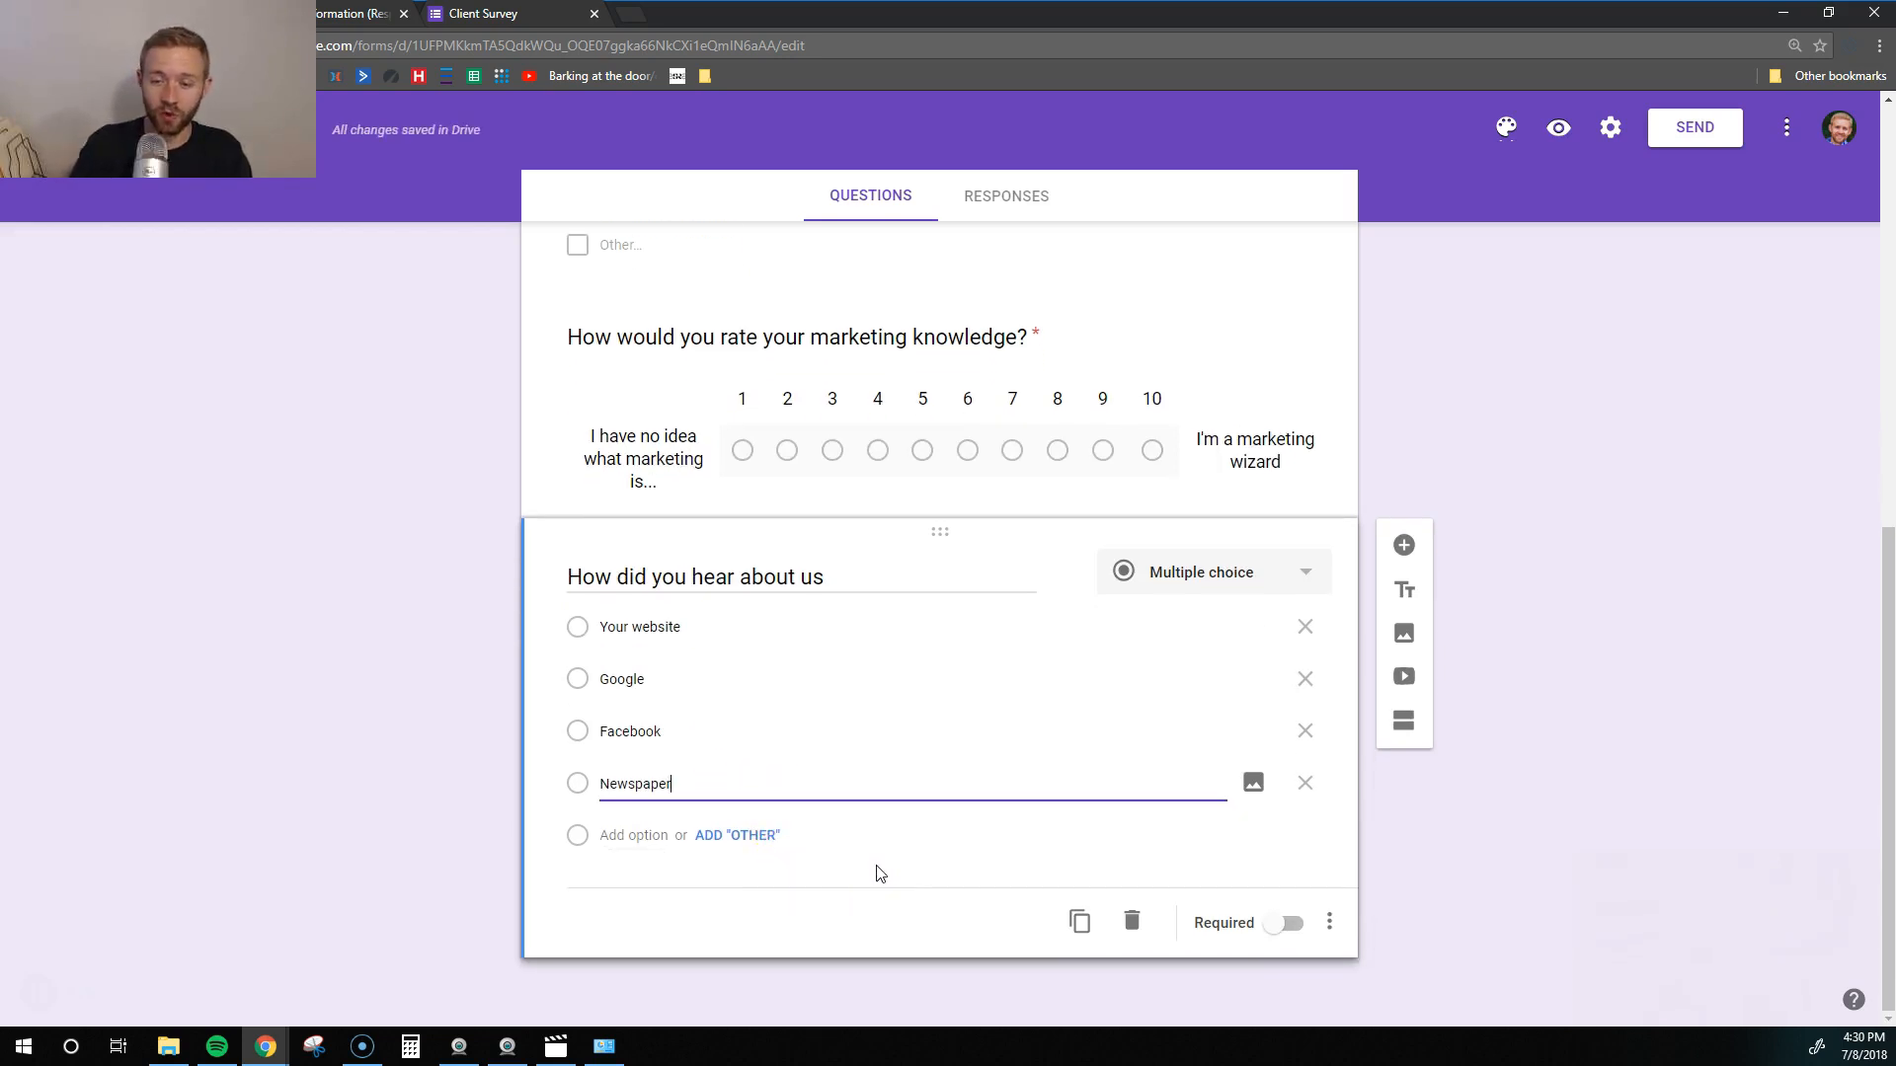
pyautogui.click(1284, 923)
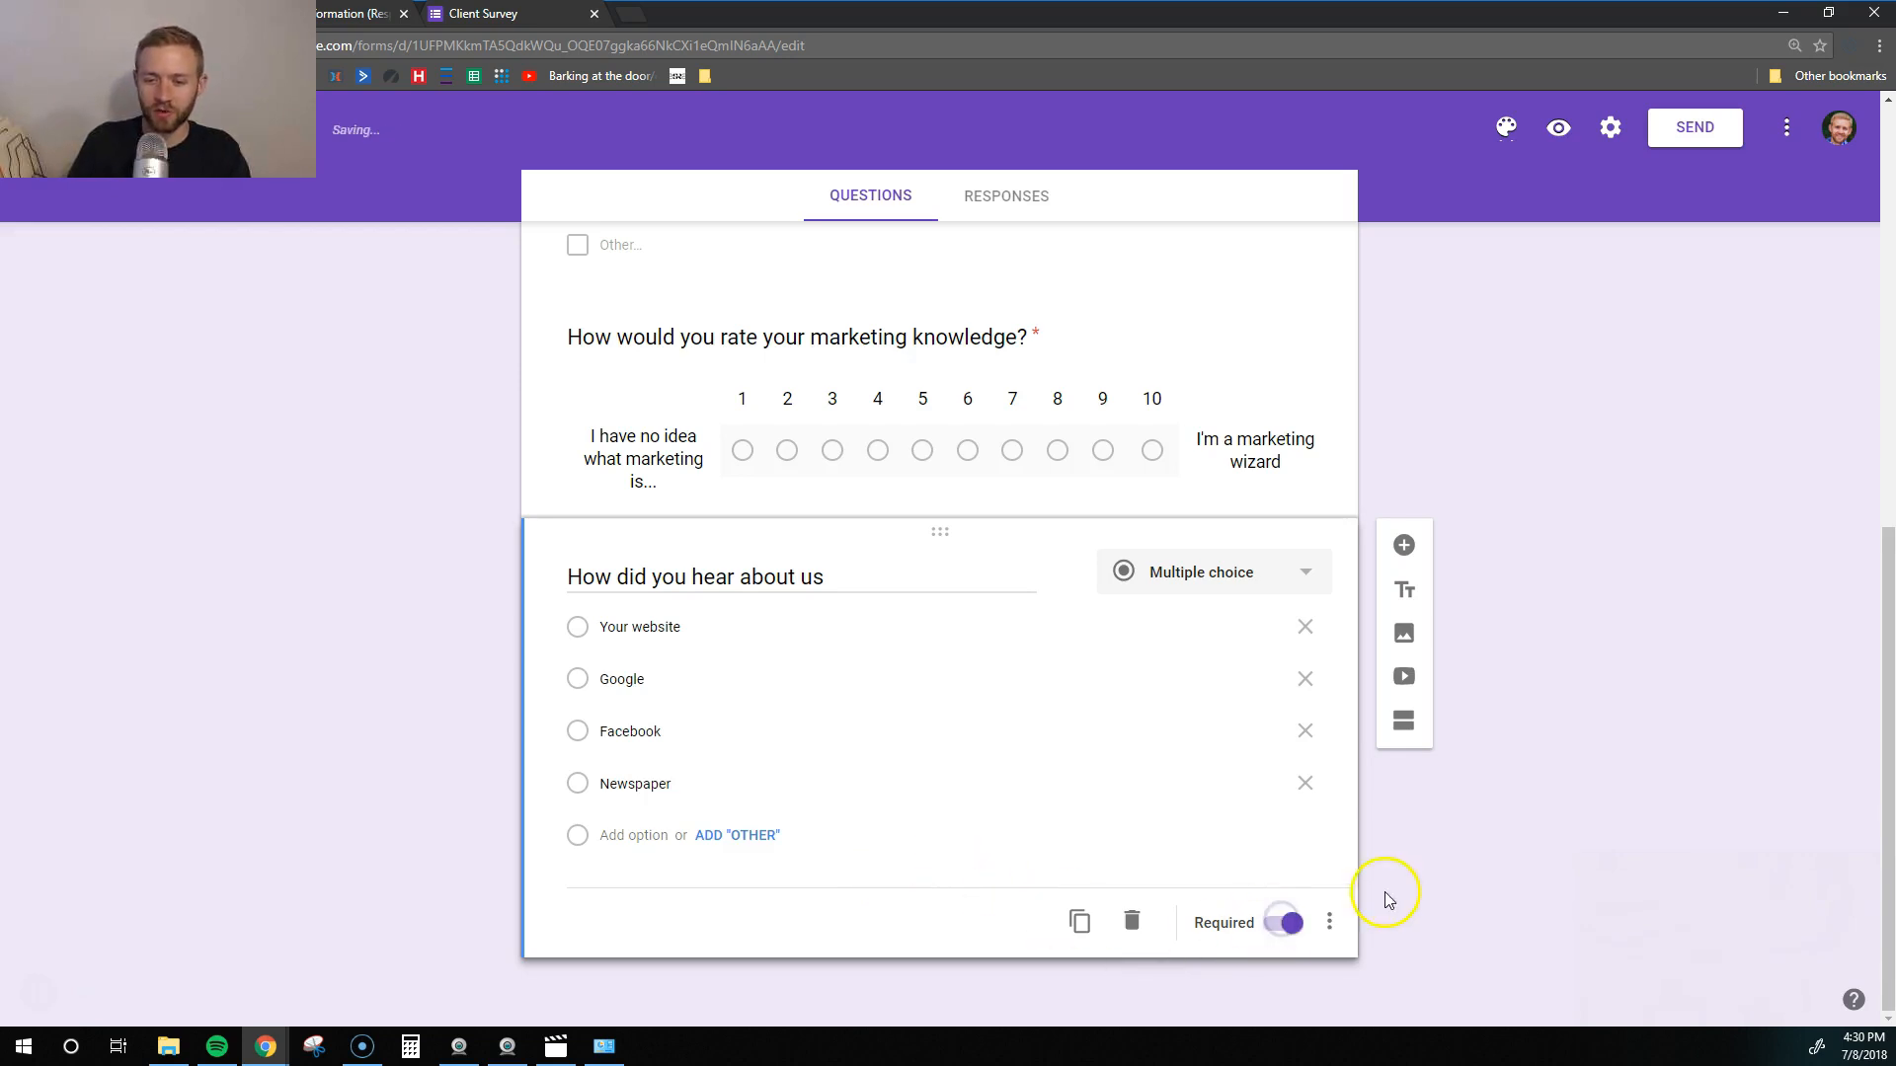
# - Set the form's theme colour to teal after trying green, blue and orange
pyautogui.scroll(10, 1413, 948)
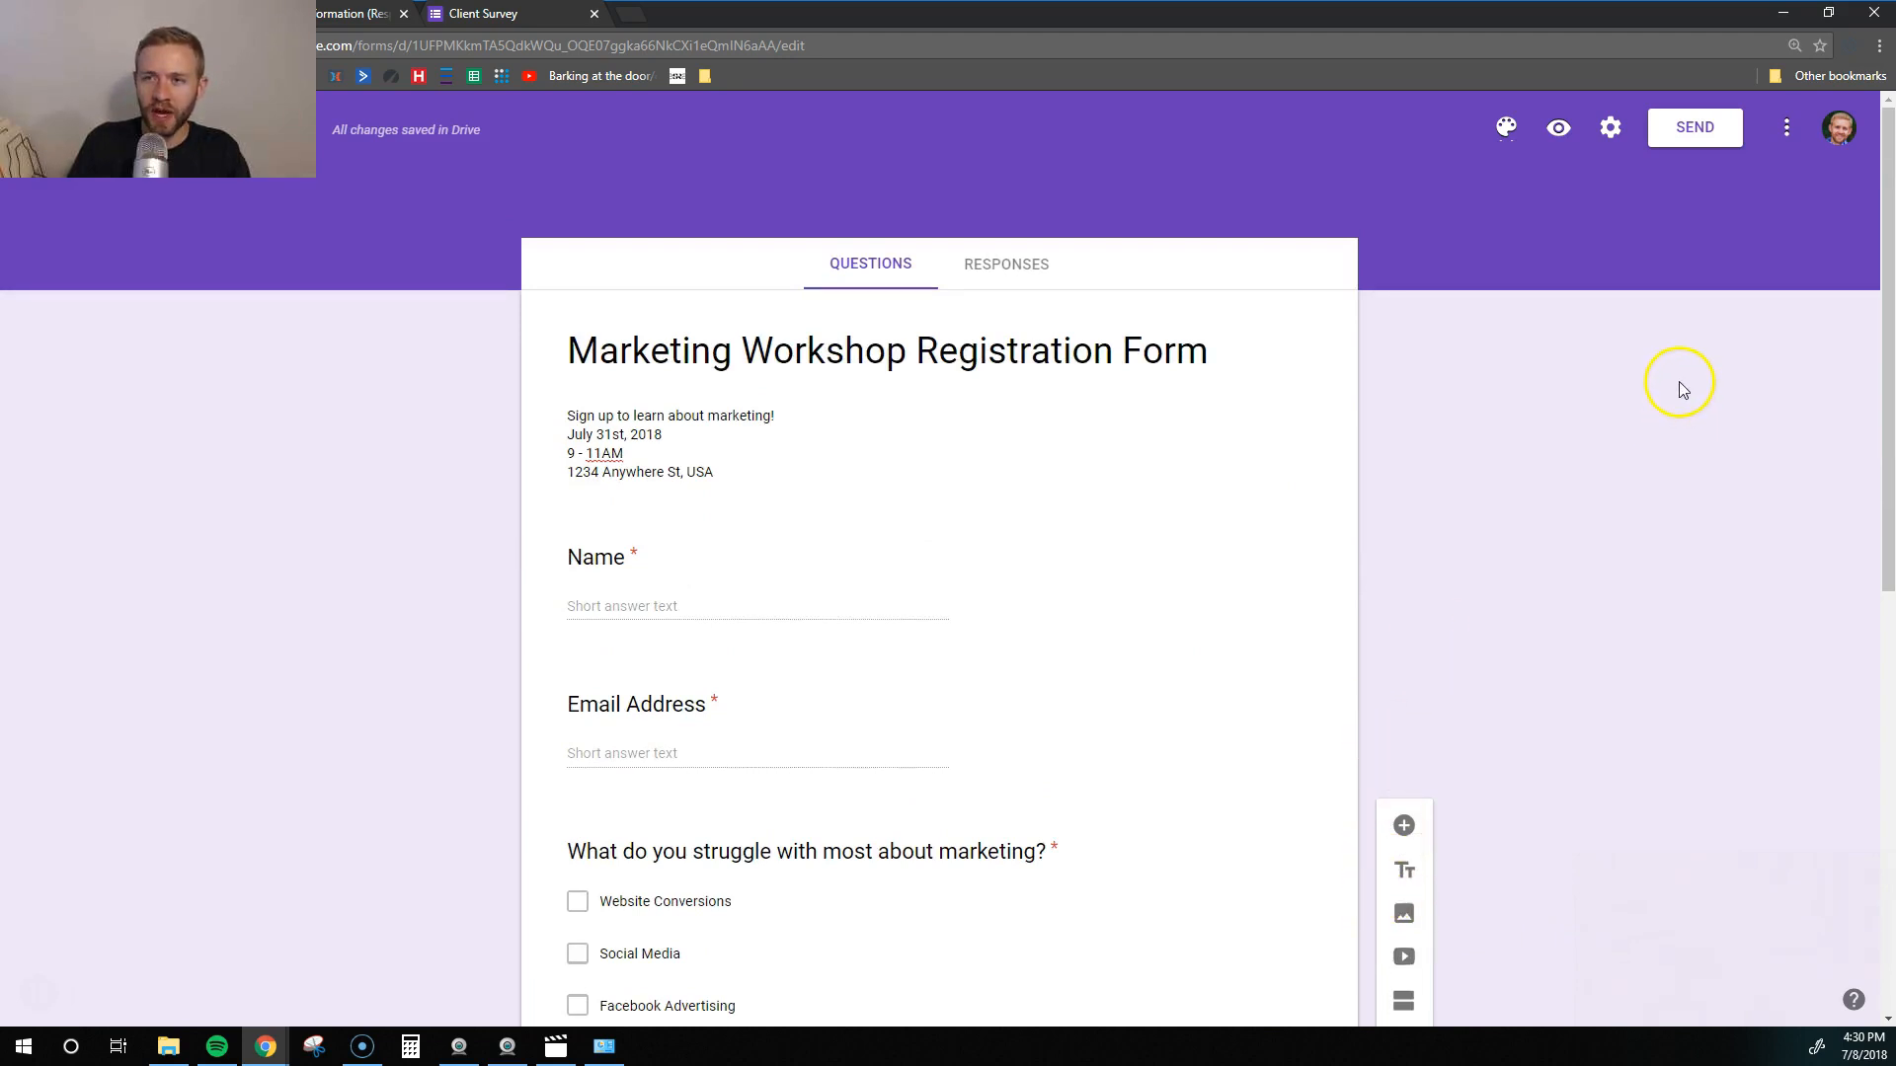
pyautogui.click(1506, 128)
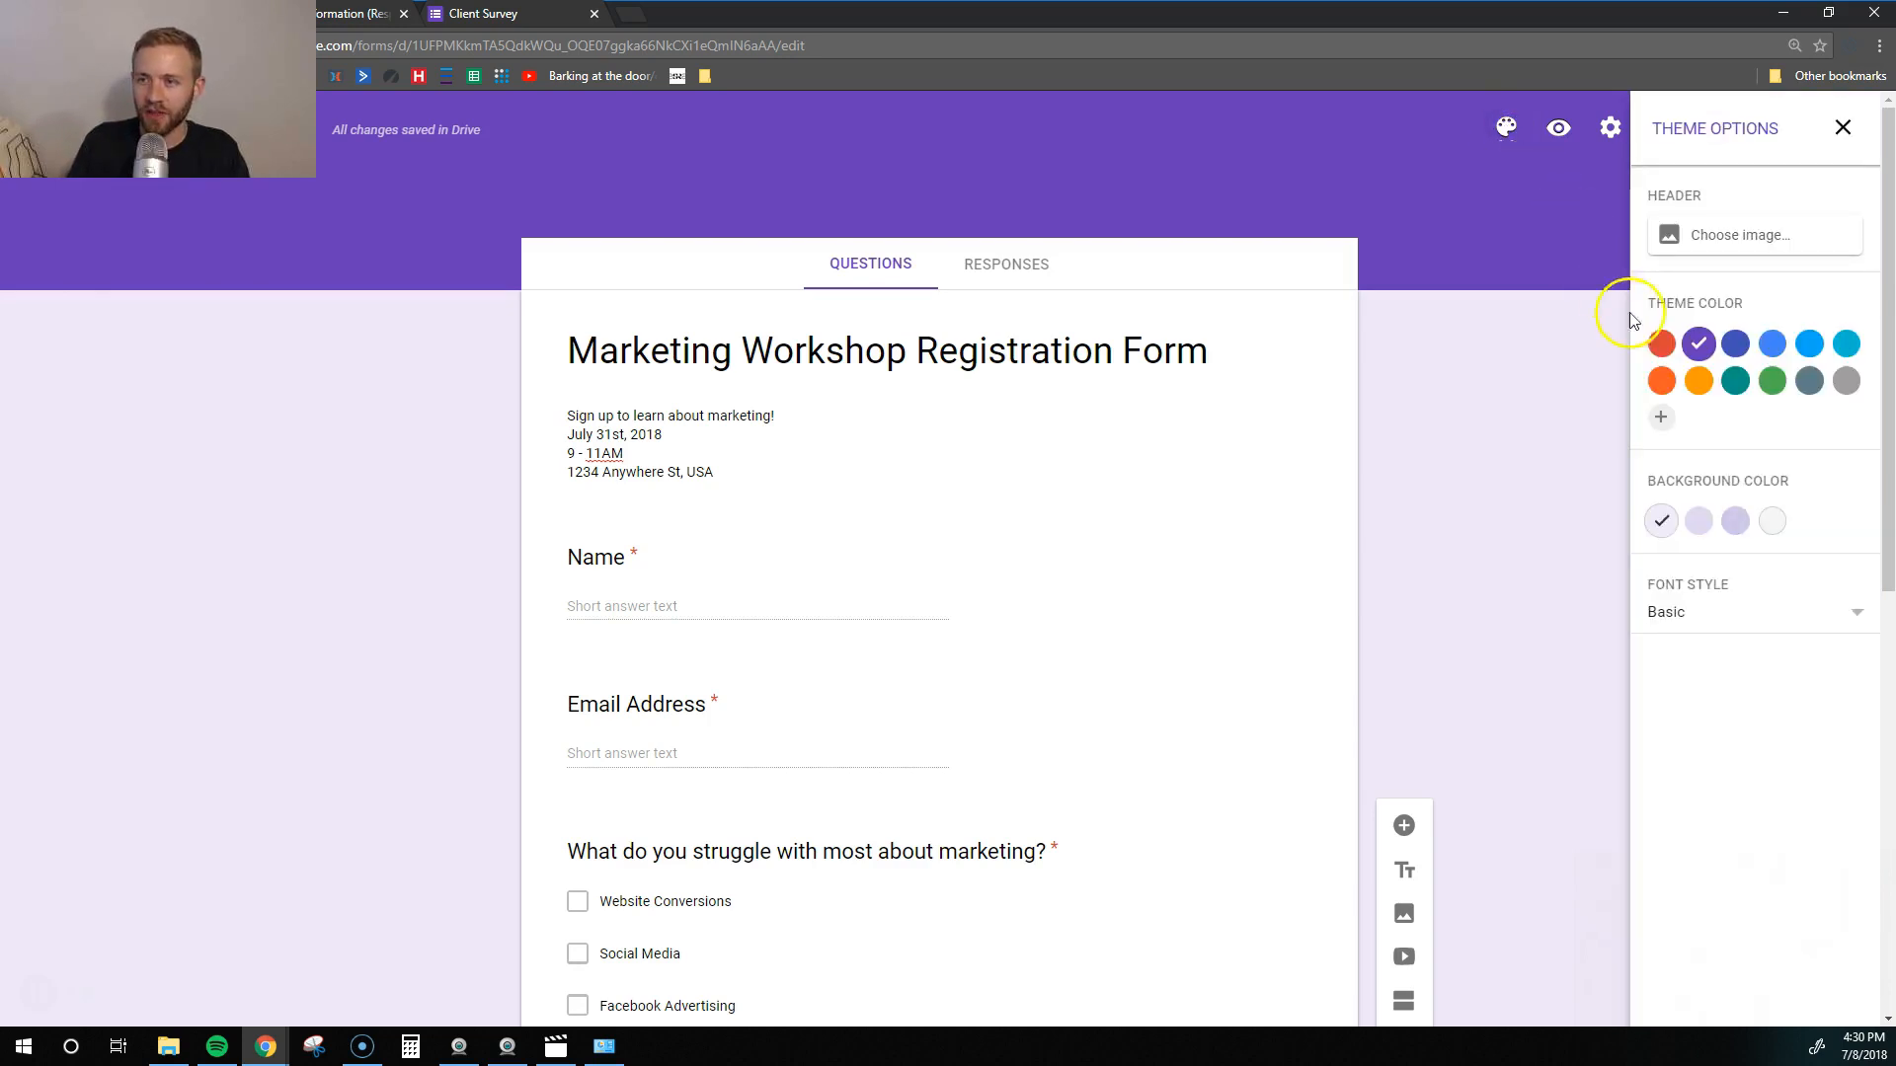
pyautogui.click(1737, 384)
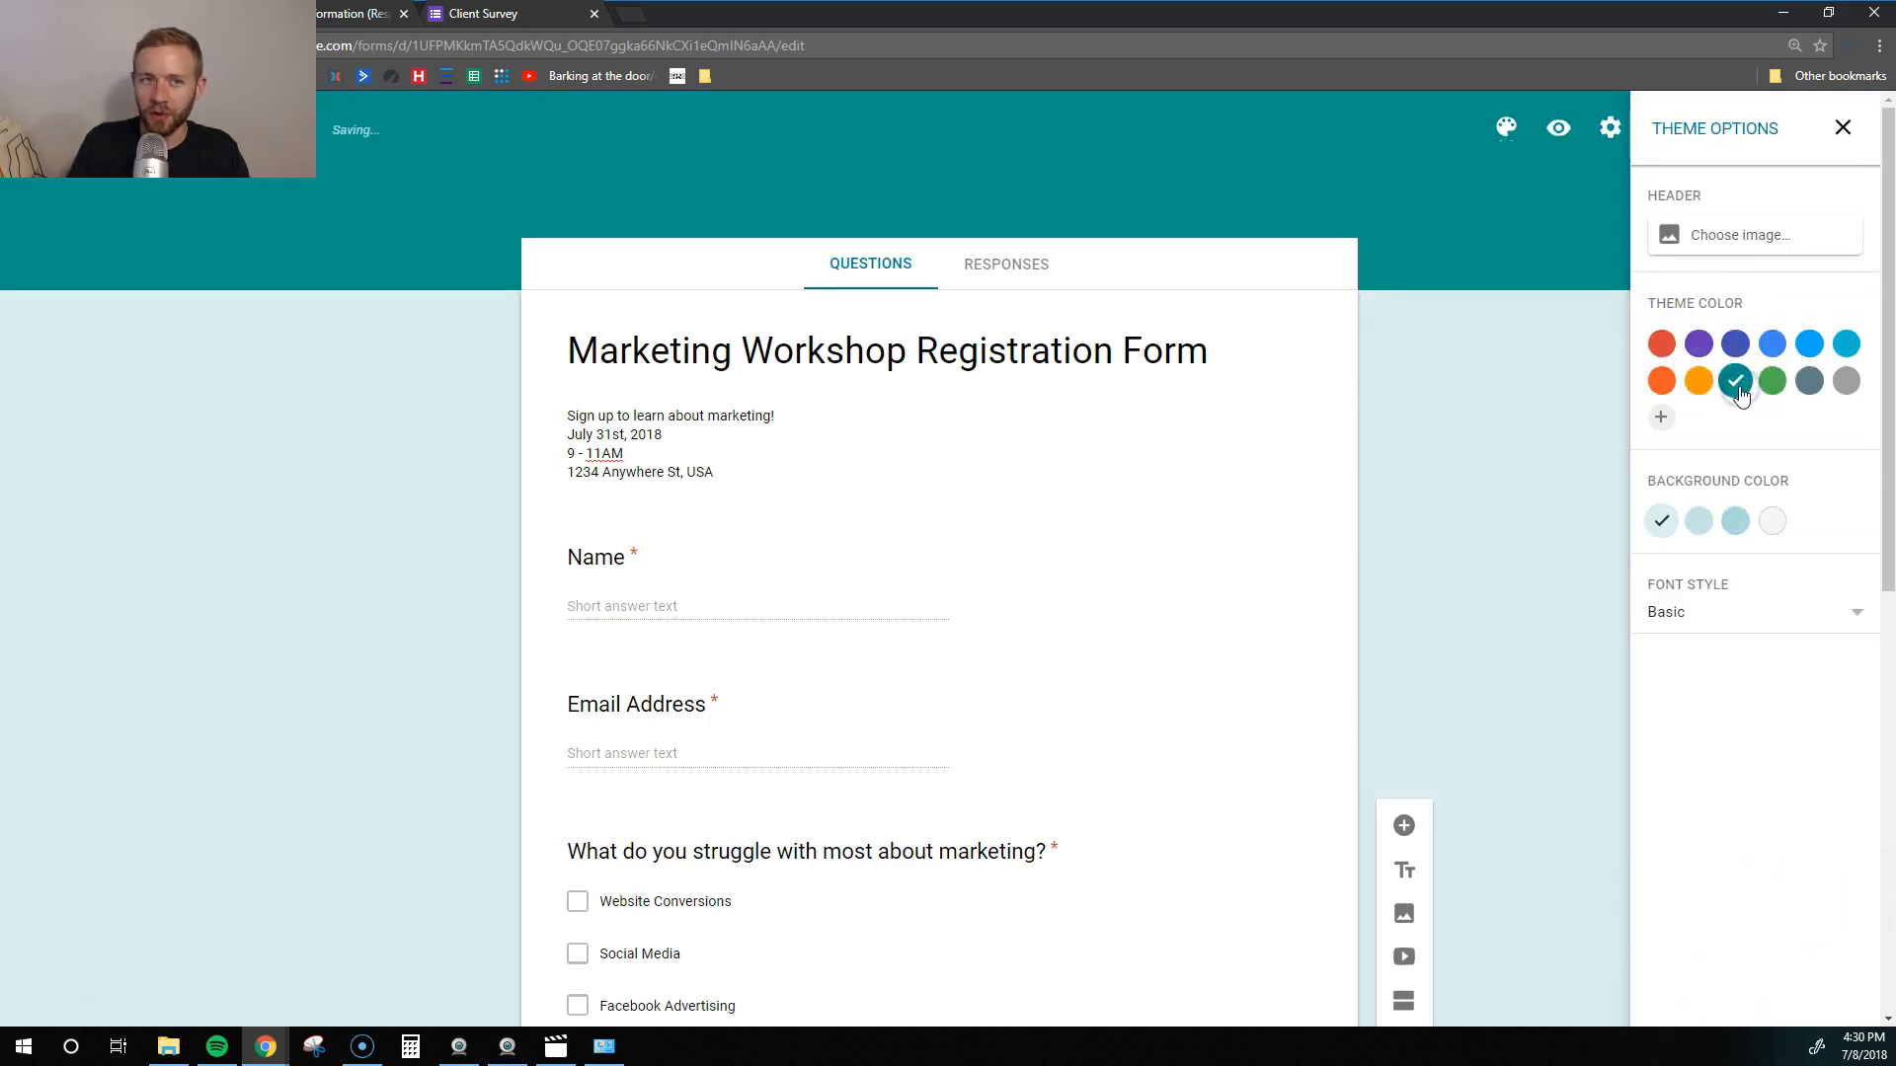
pyautogui.click(1772, 381)
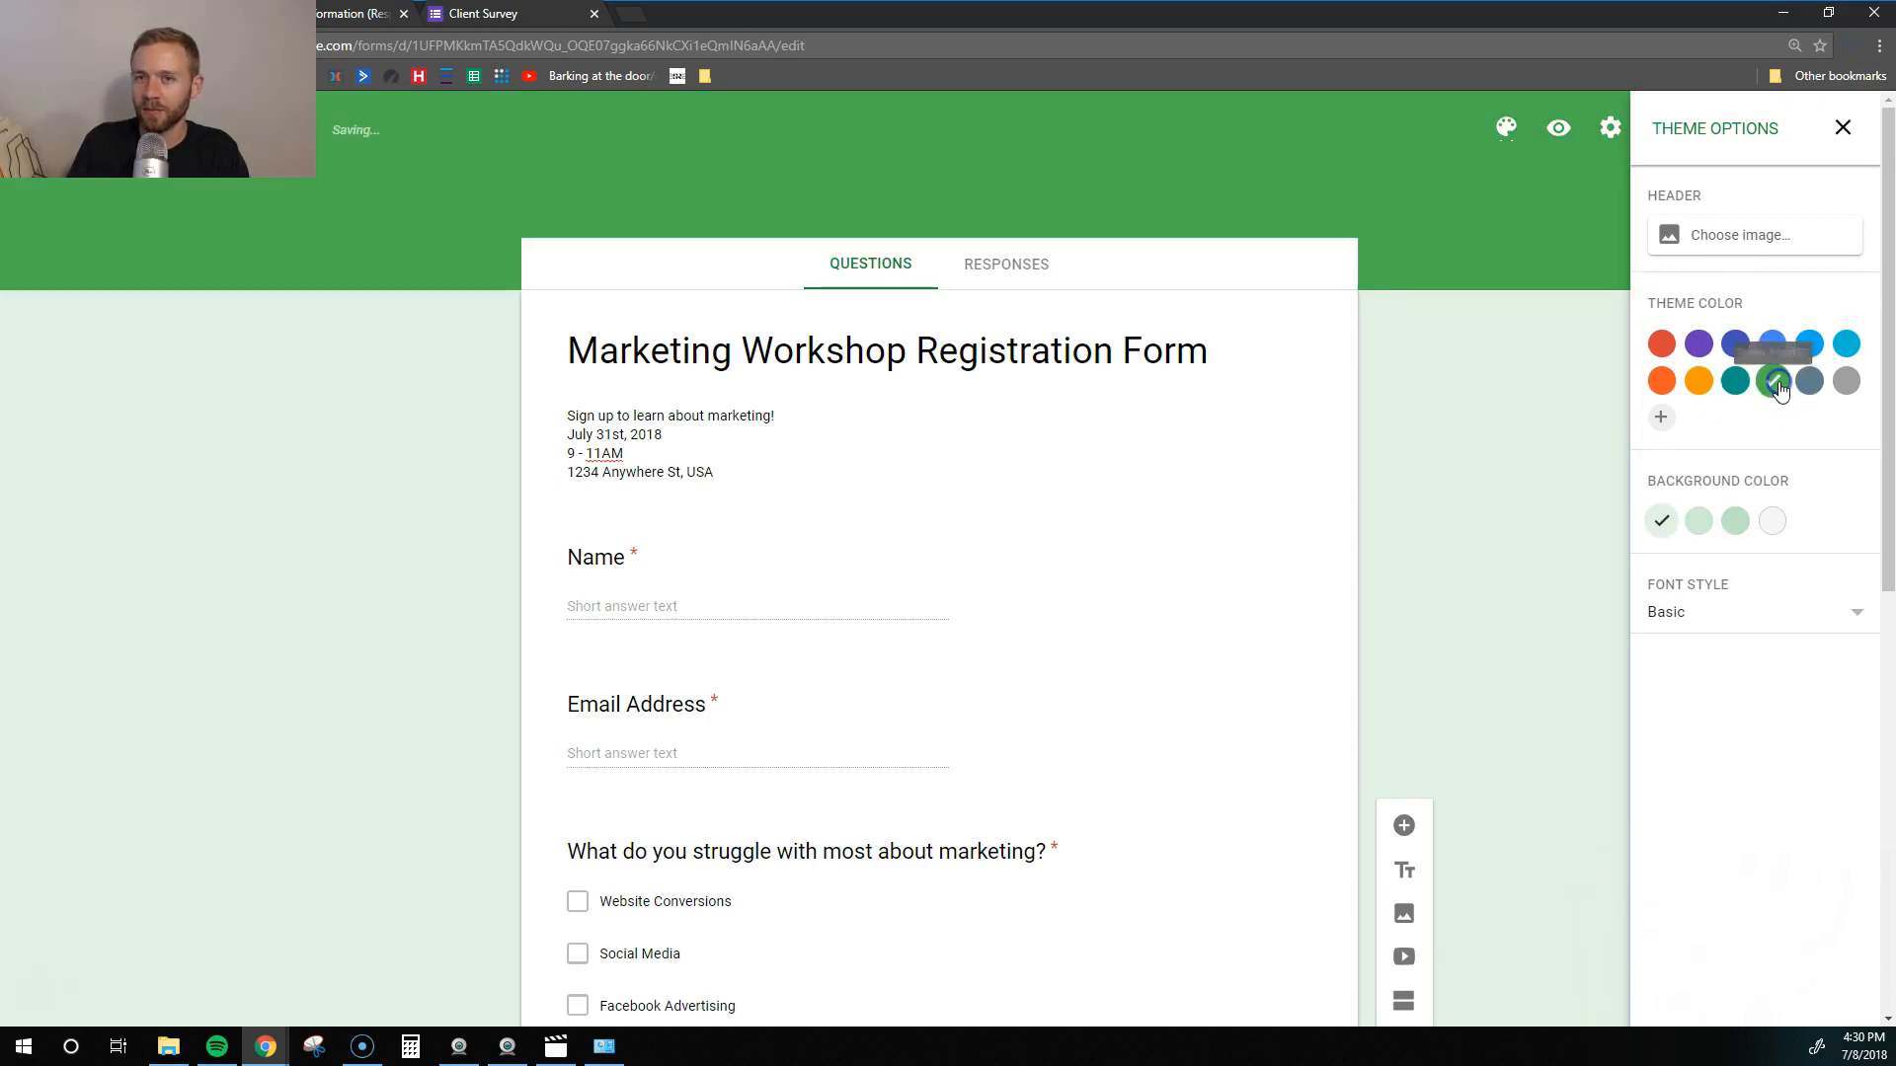
pyautogui.click(1779, 347)
pyautogui.click(1698, 379)
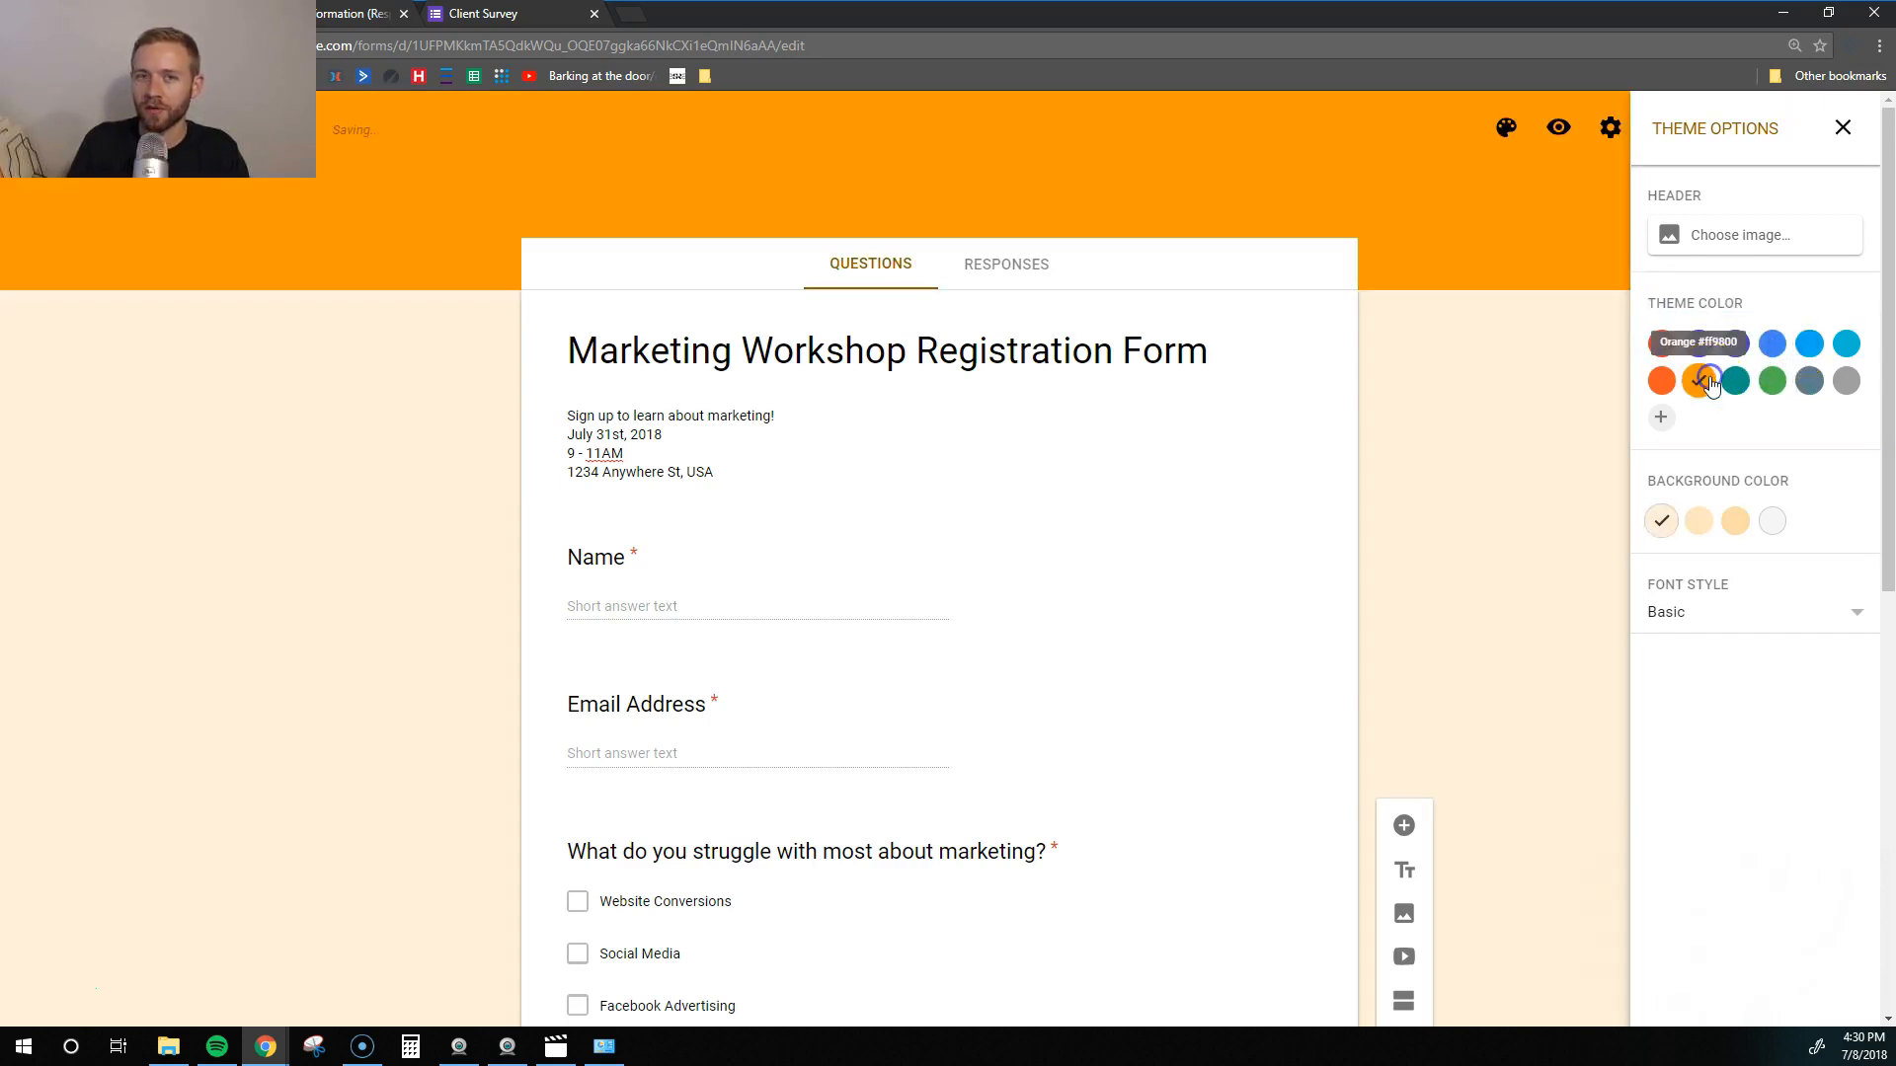
pyautogui.click(1737, 385)
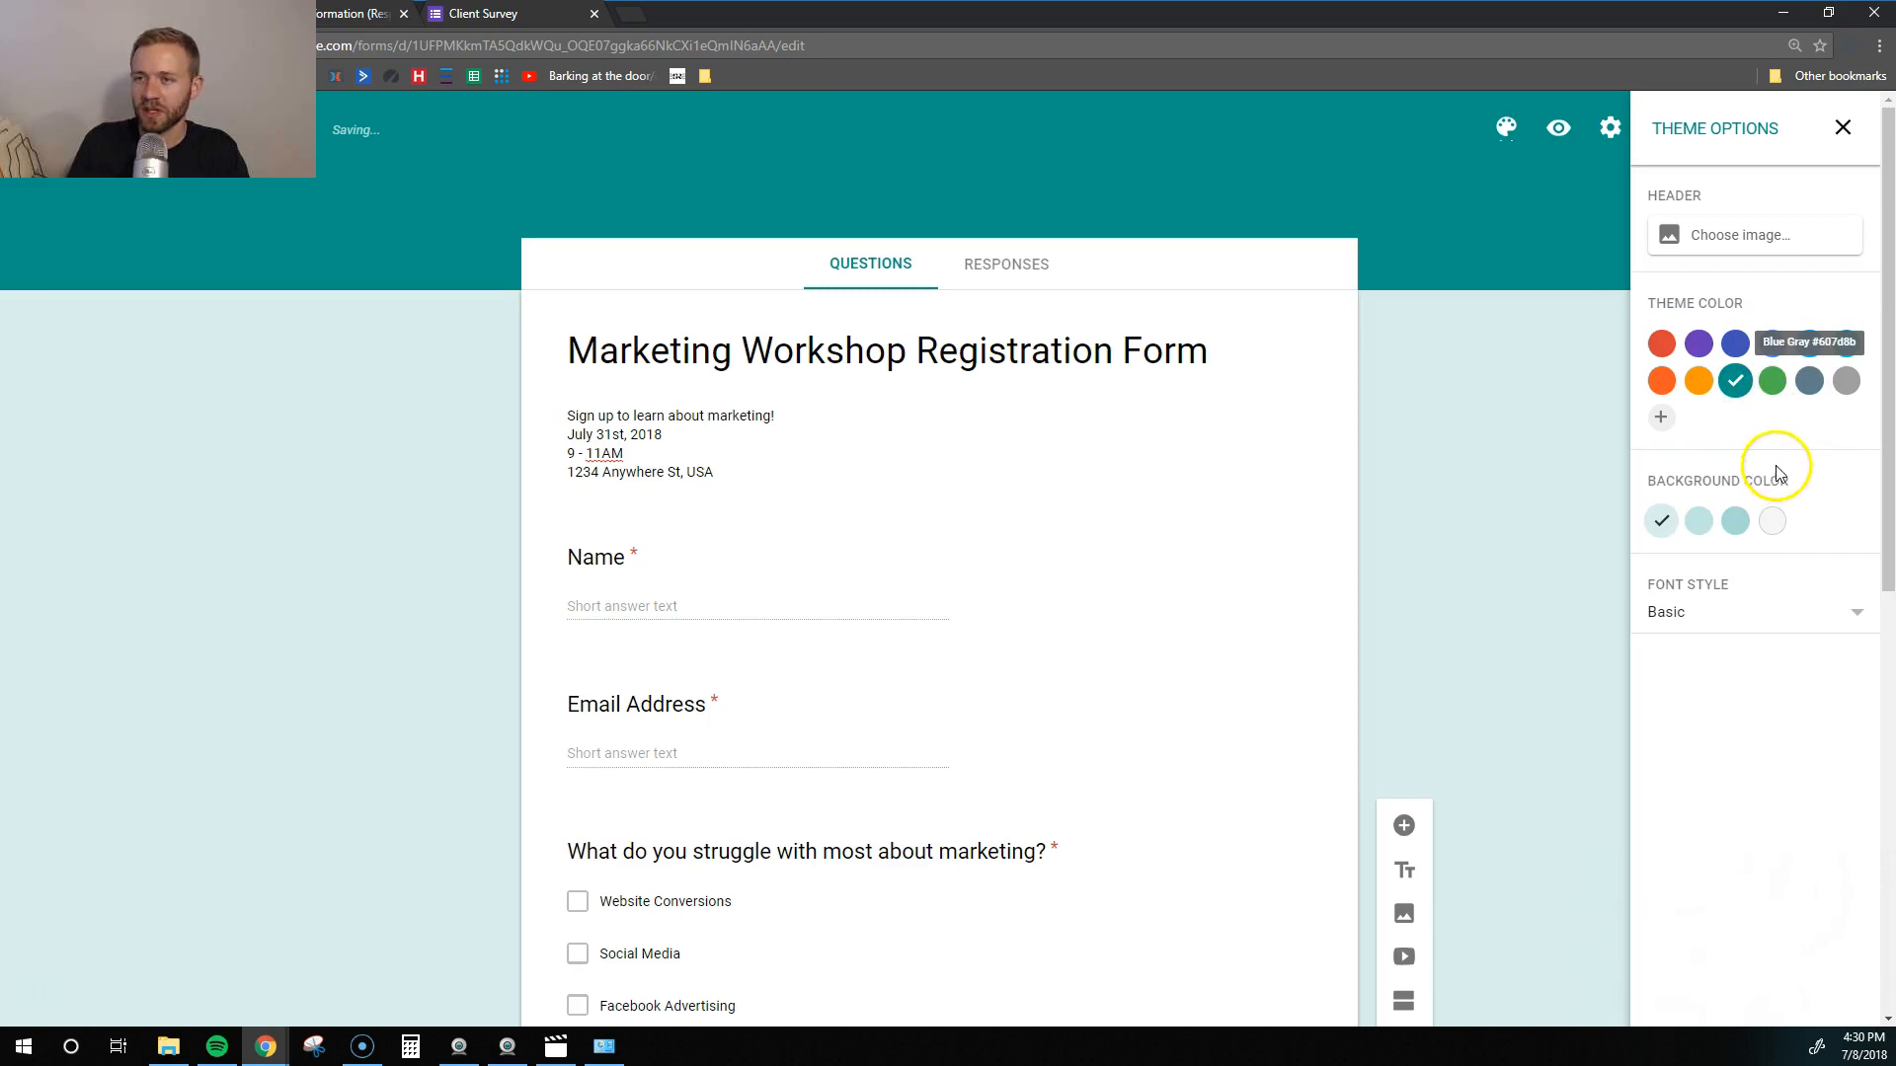
# - Choose the microphone photo from the header image gallery as the form header
pyautogui.click(1711, 237)
pyautogui.scroll(-6, 974, 525)
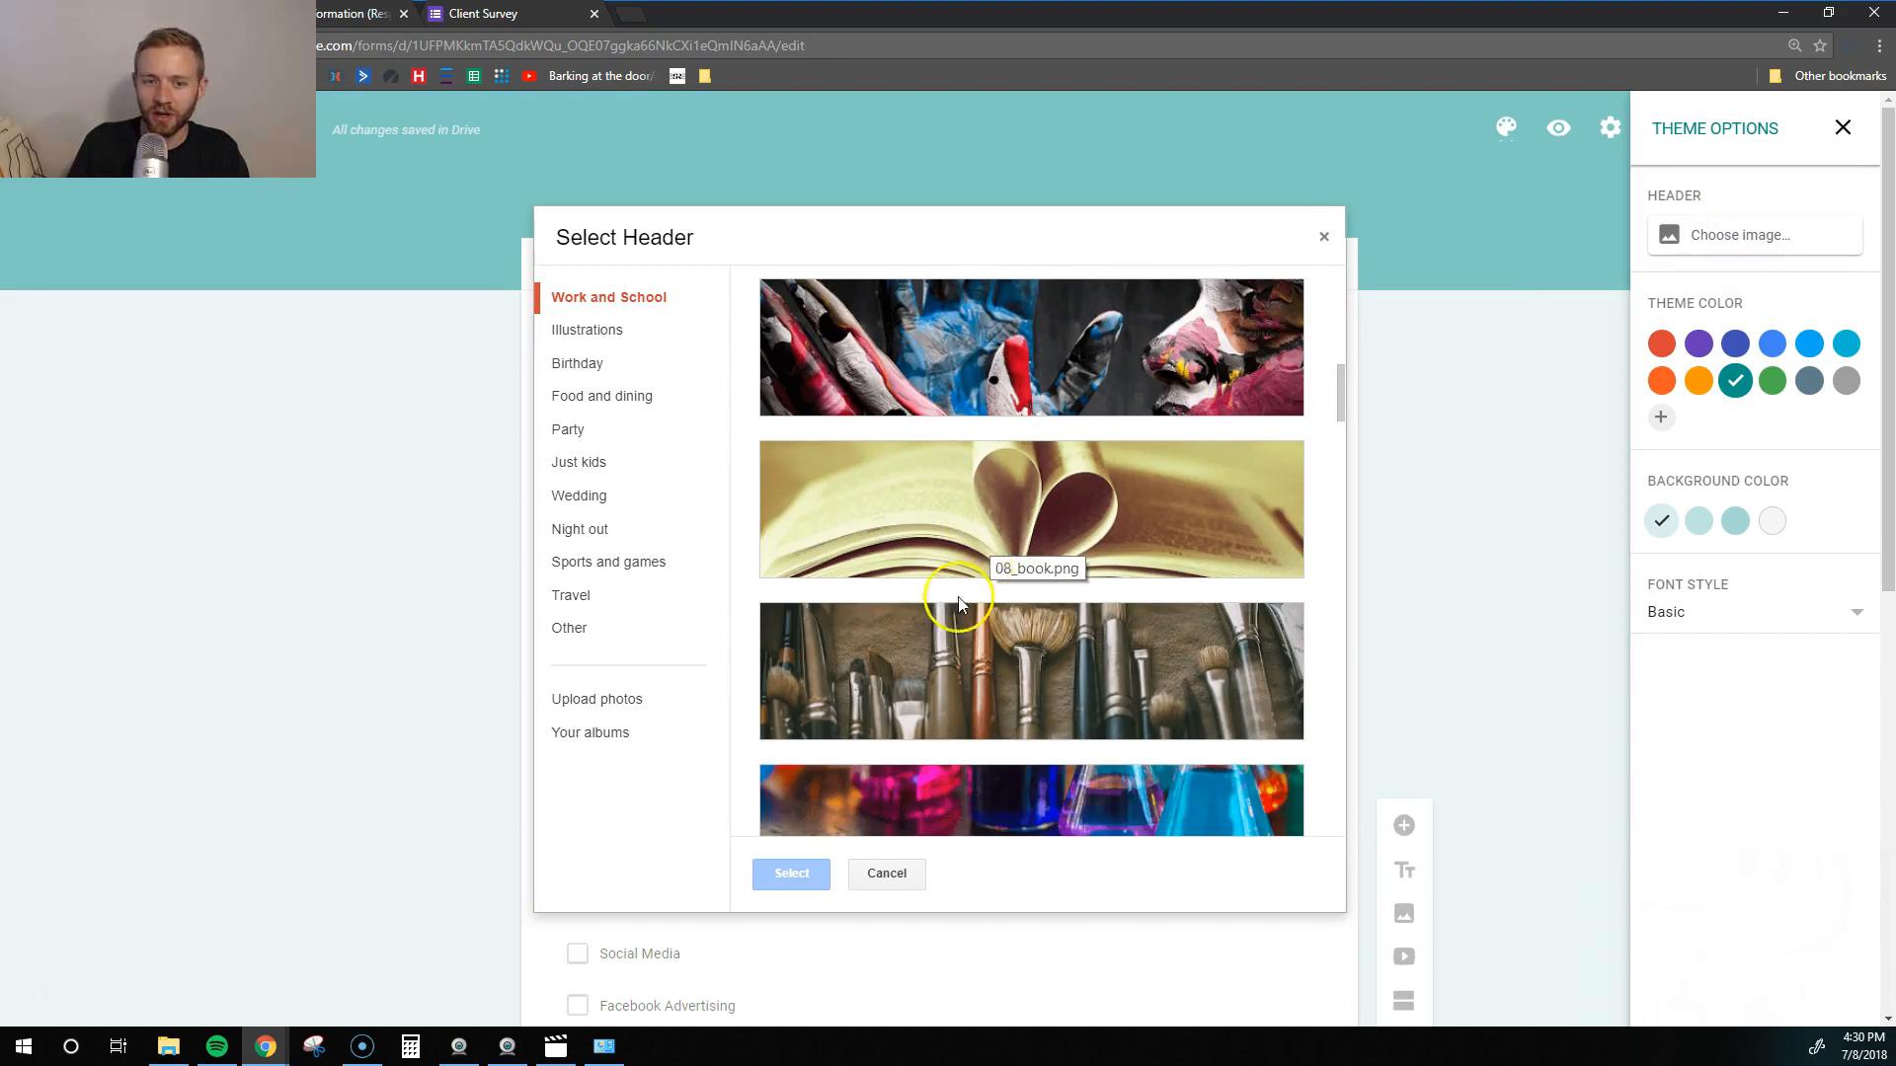
pyautogui.scroll(-12, 994, 635)
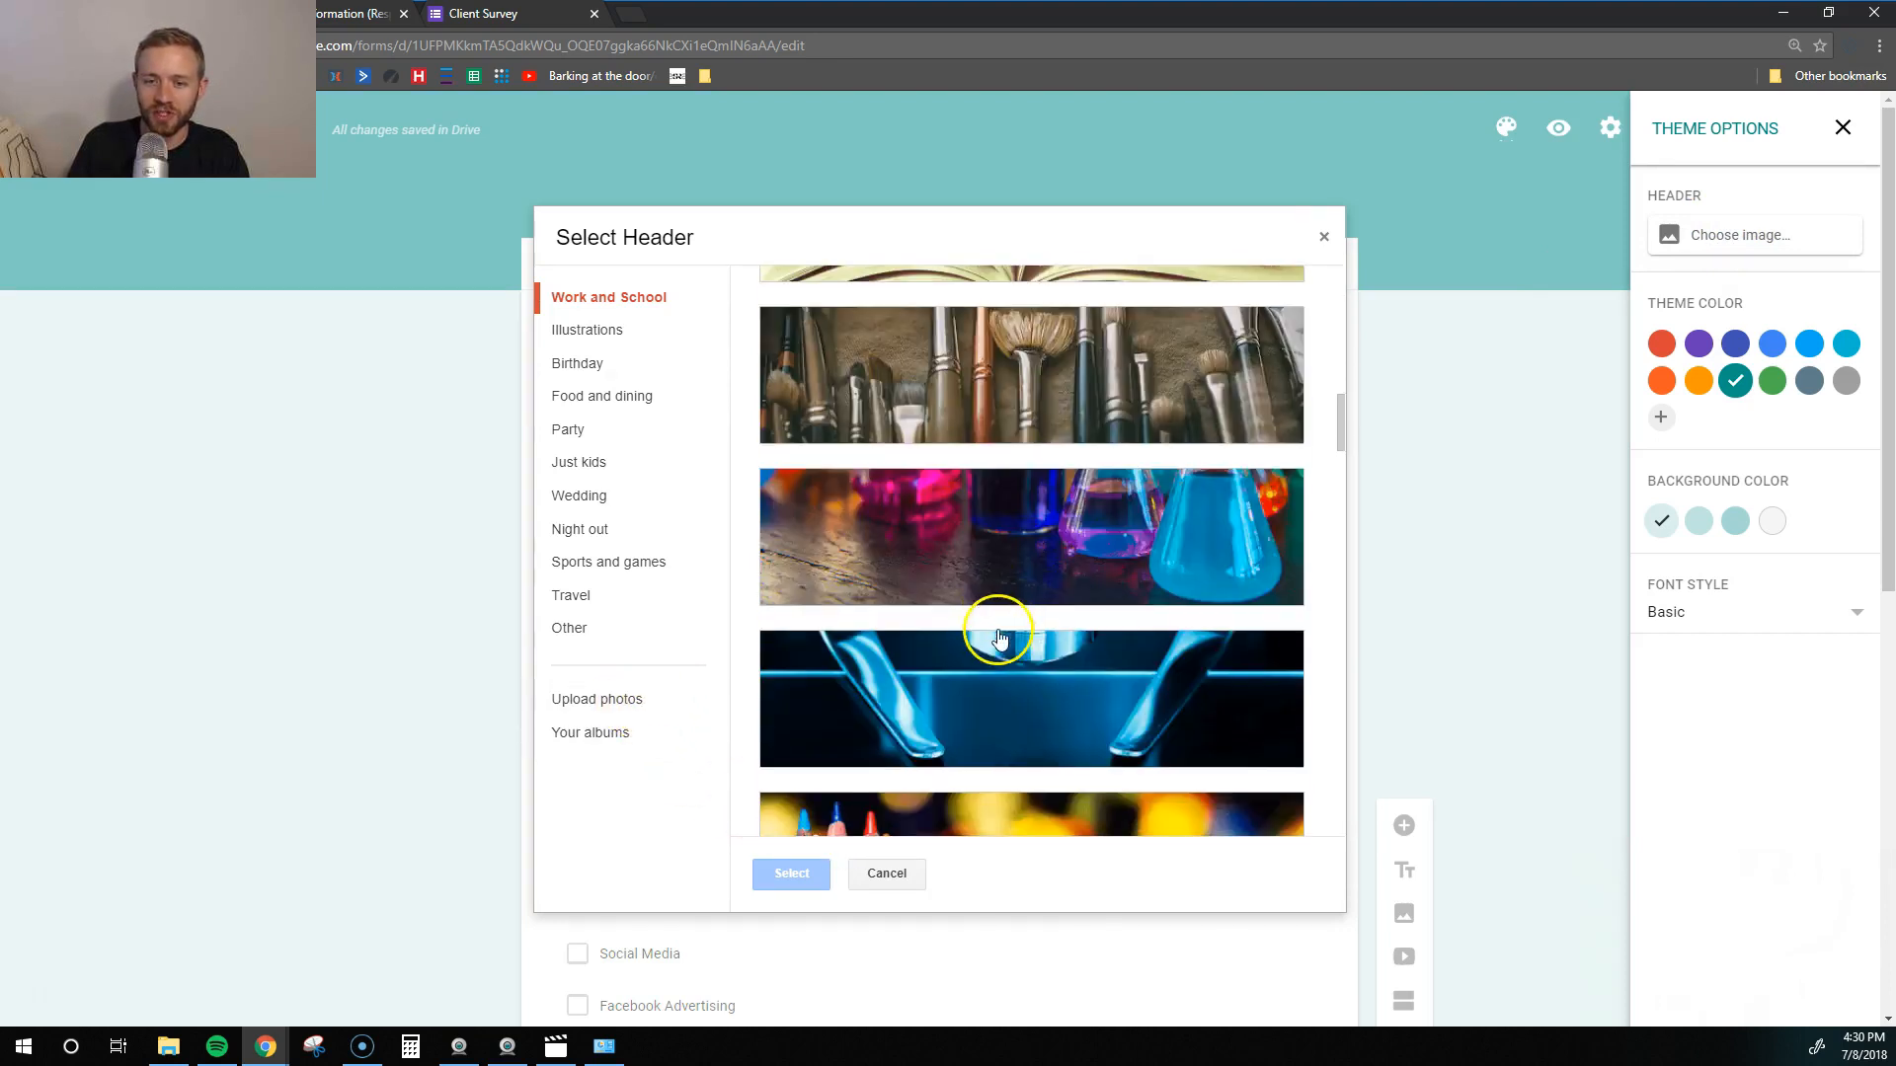
pyautogui.scroll(-5, 1067, 632)
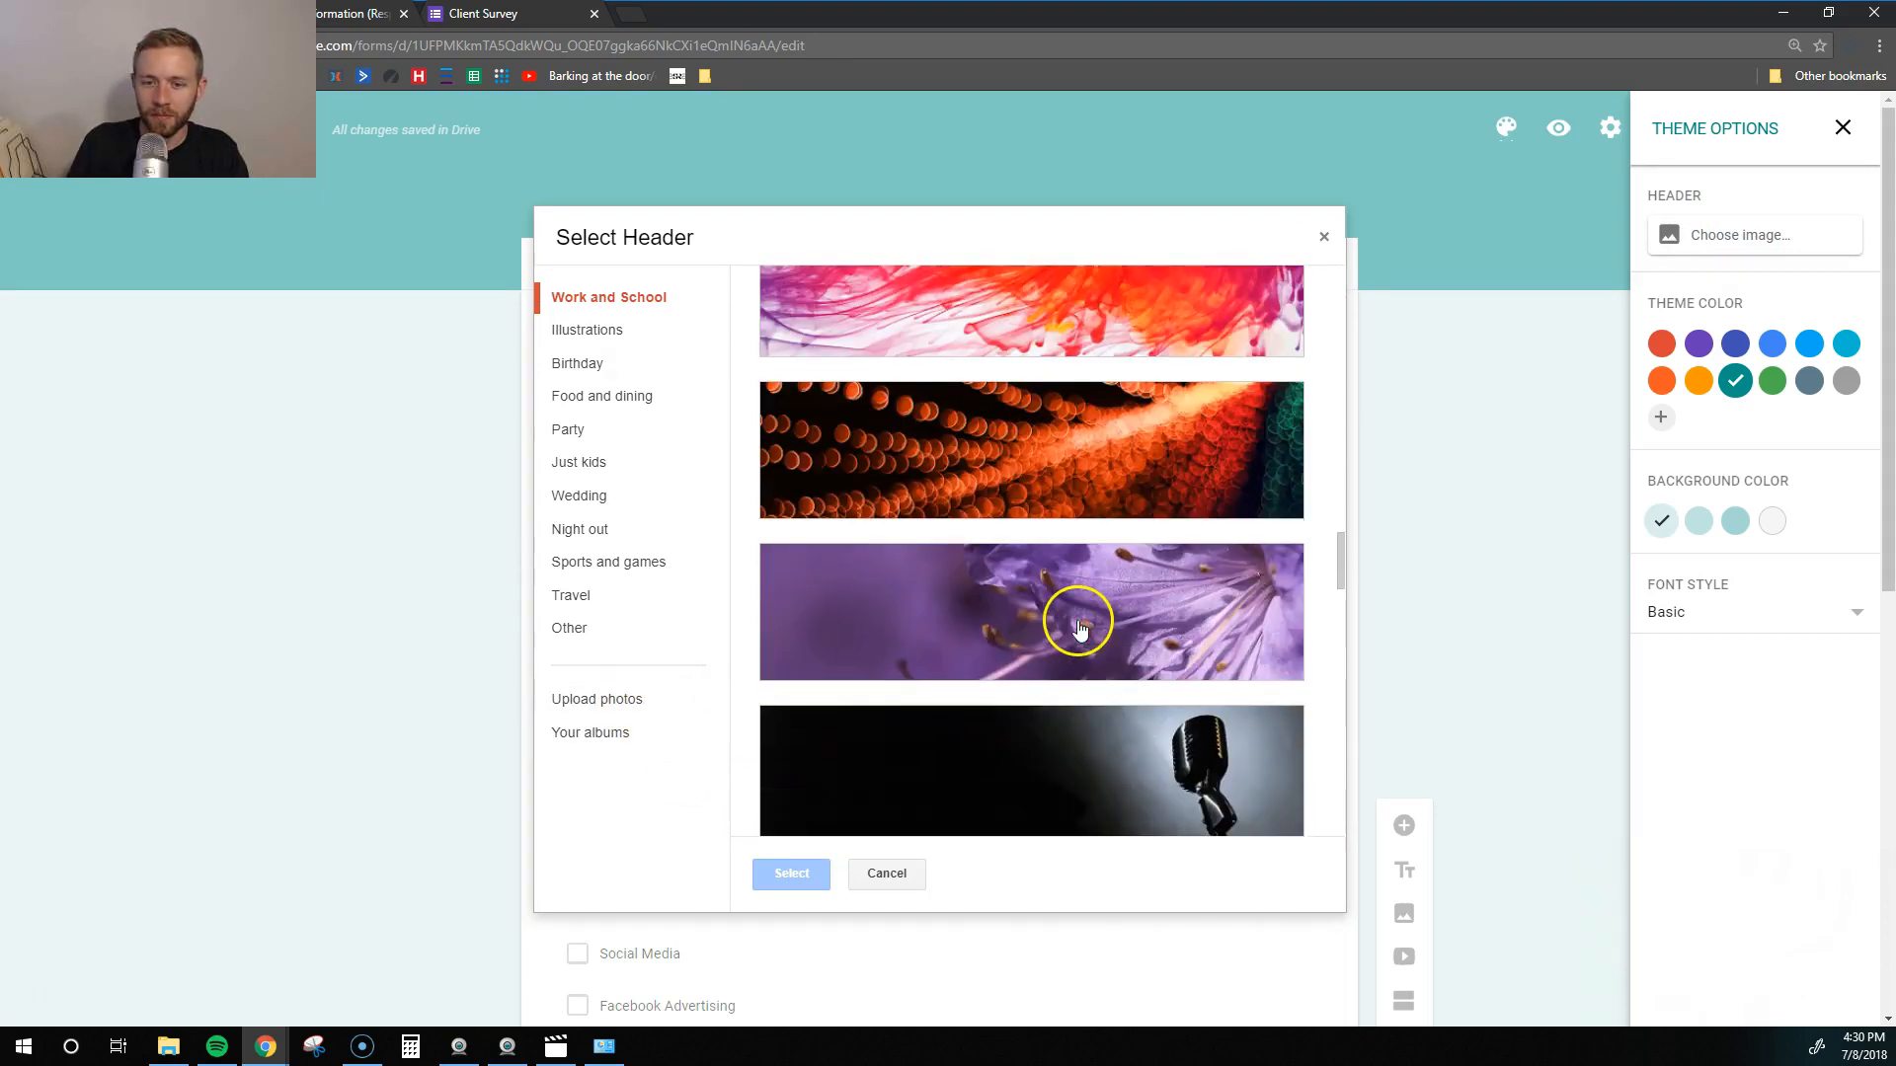
pyautogui.scroll(-5, 1079, 629)
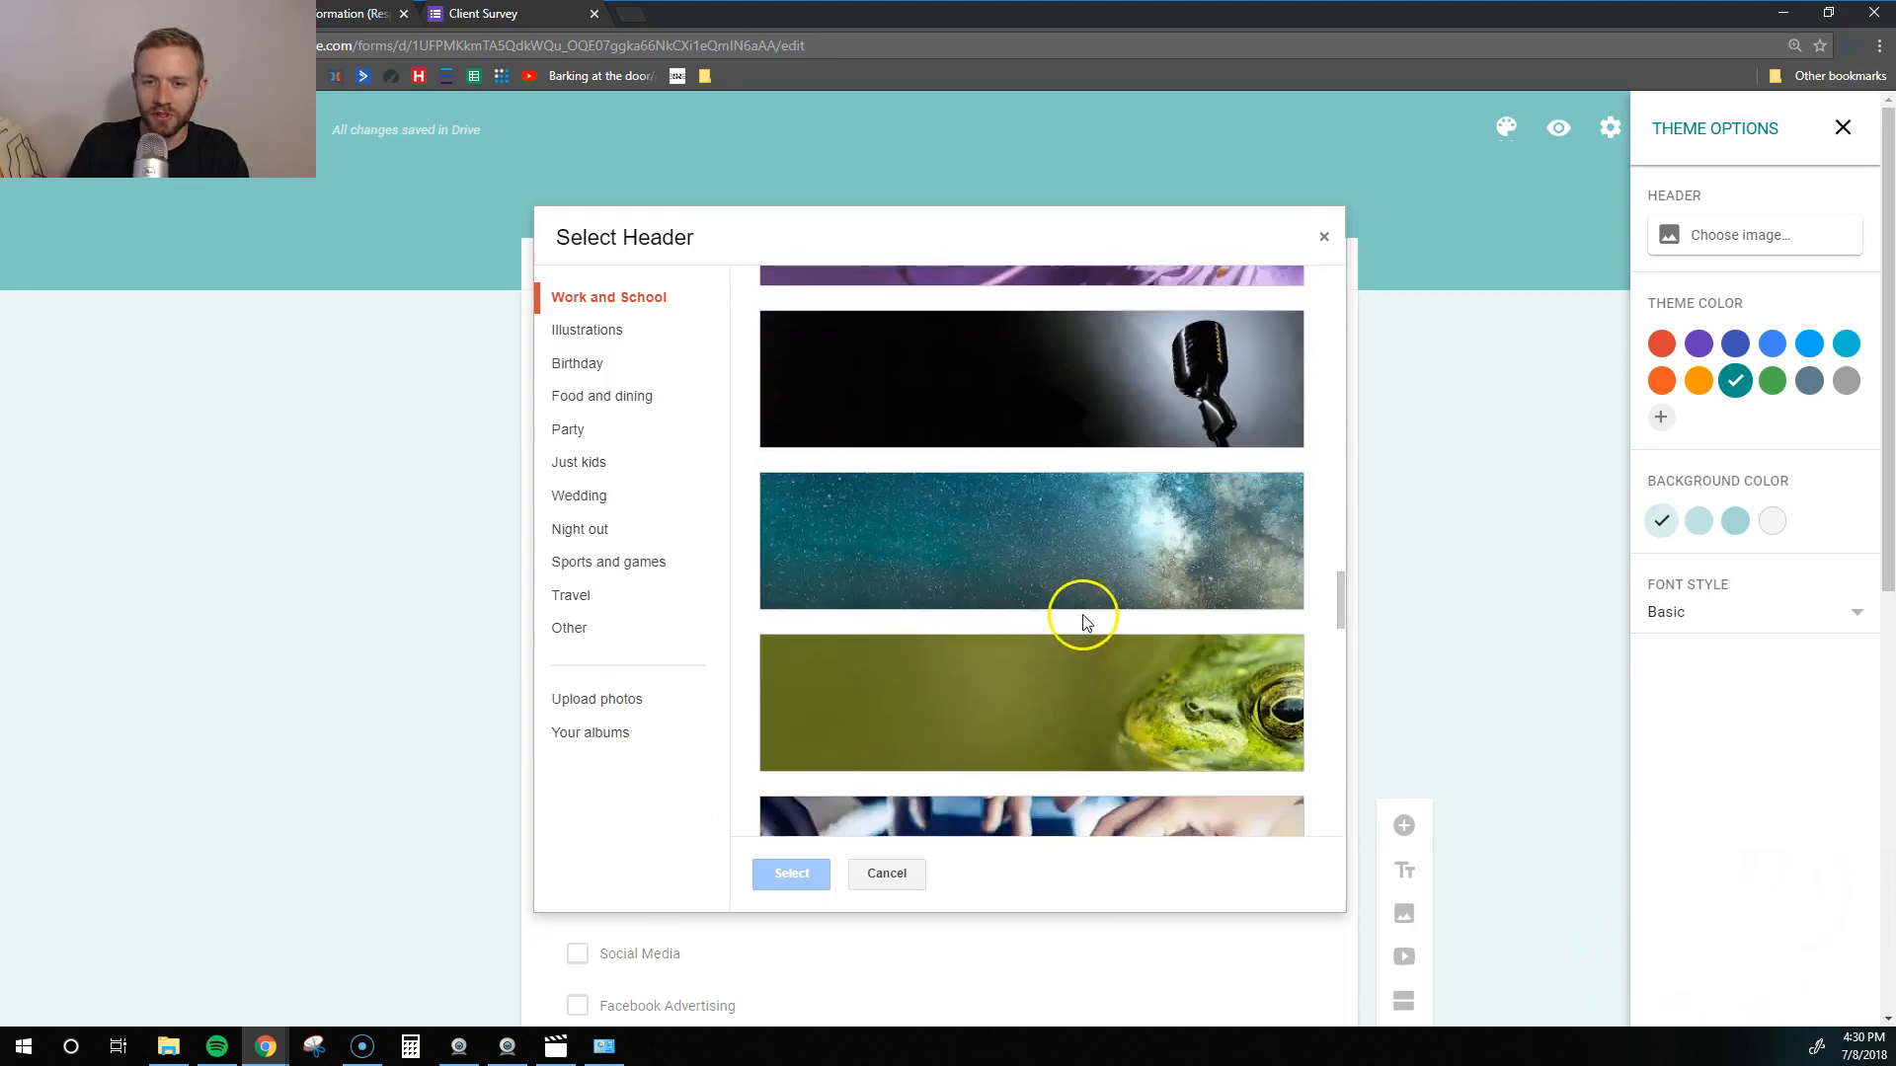
pyautogui.click(1045, 385)
pyautogui.scroll(-3, 900, 800)
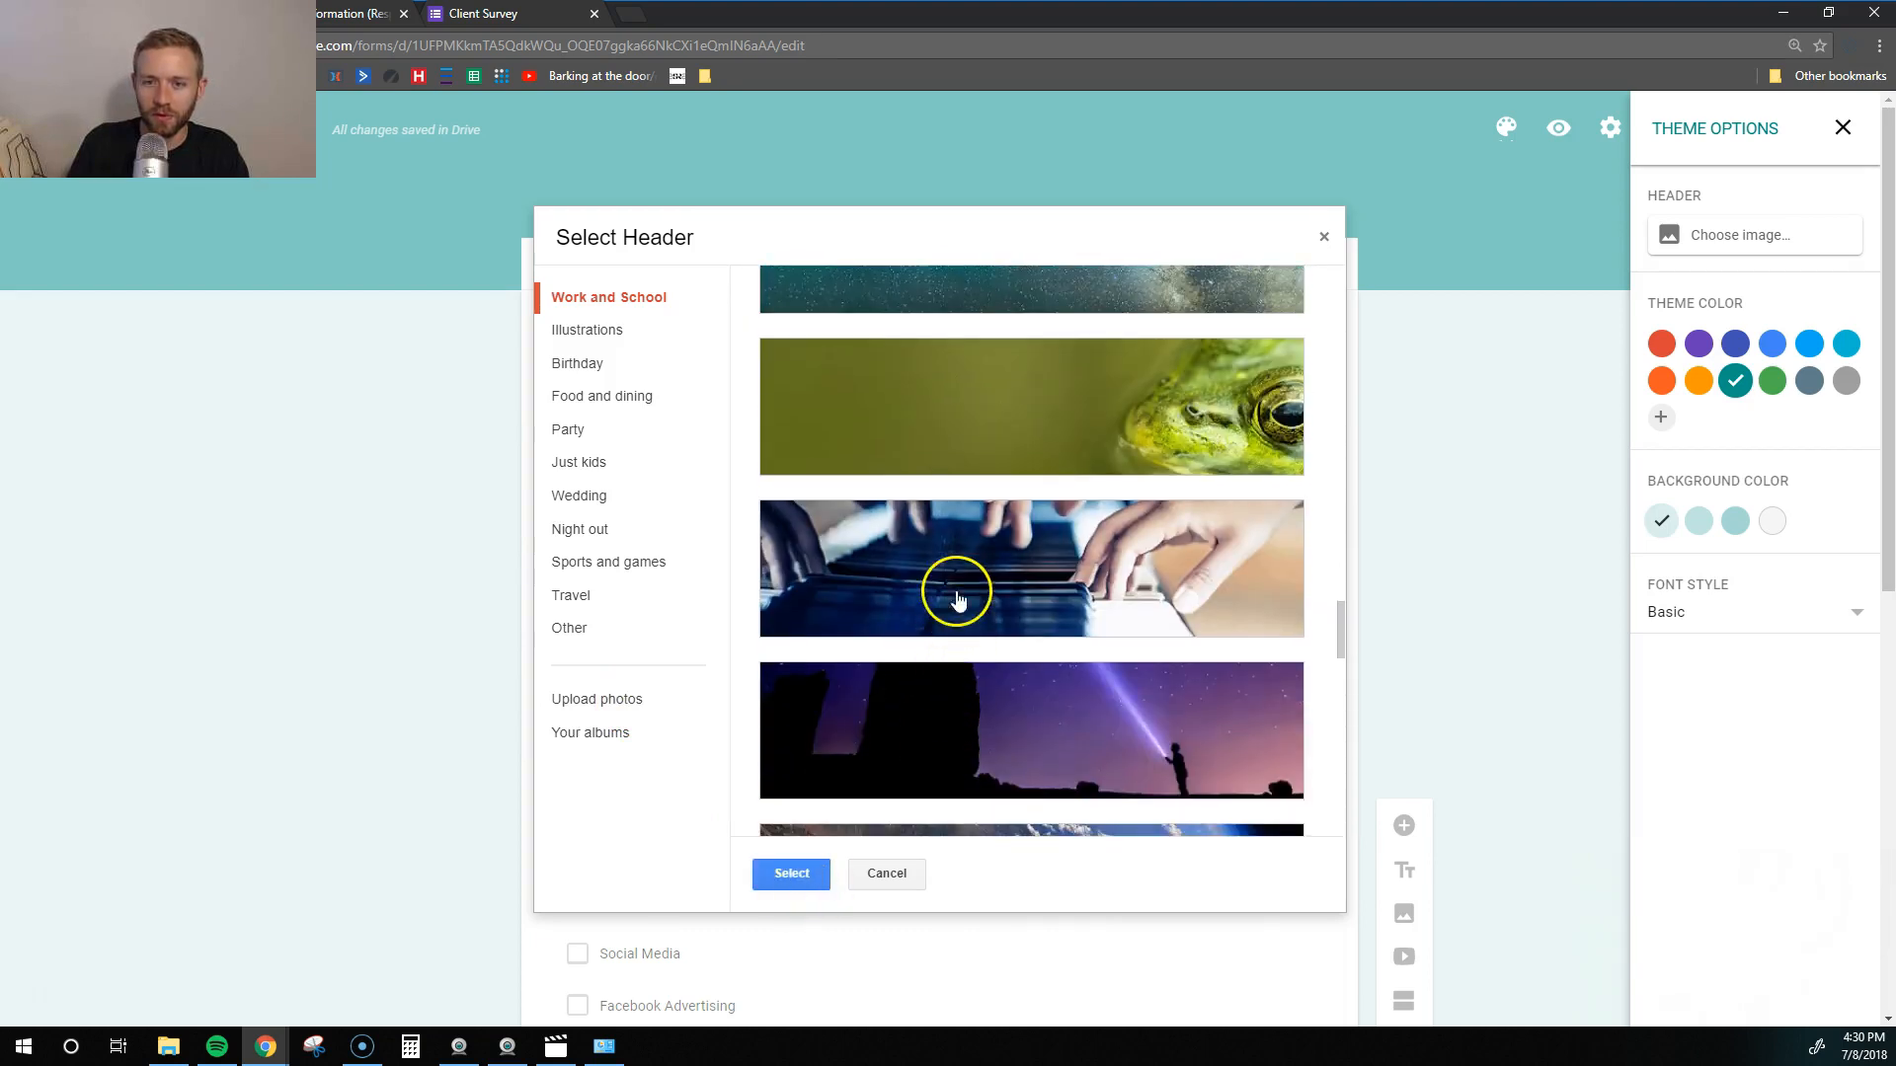
pyautogui.click(807, 875)
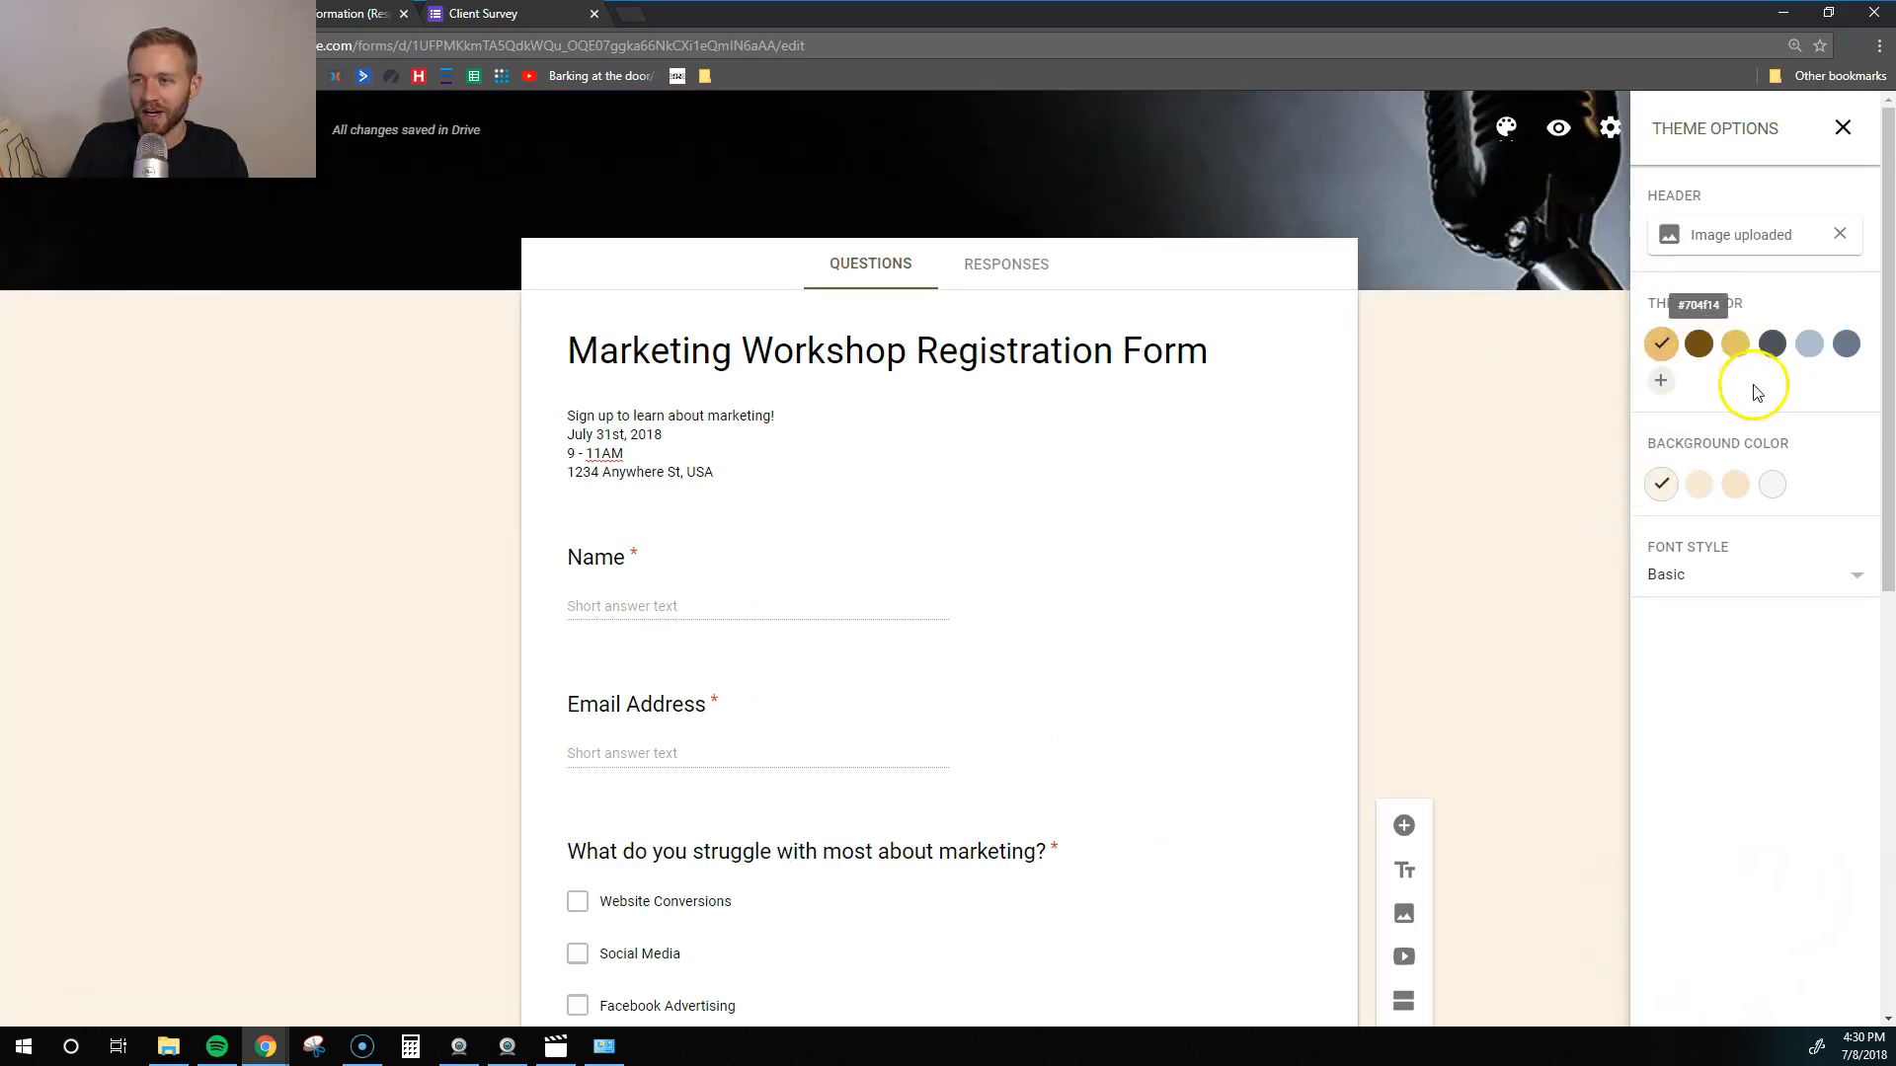
# - Remove the header image and set a teal theme with a light grey background
pyautogui.click(1774, 347)
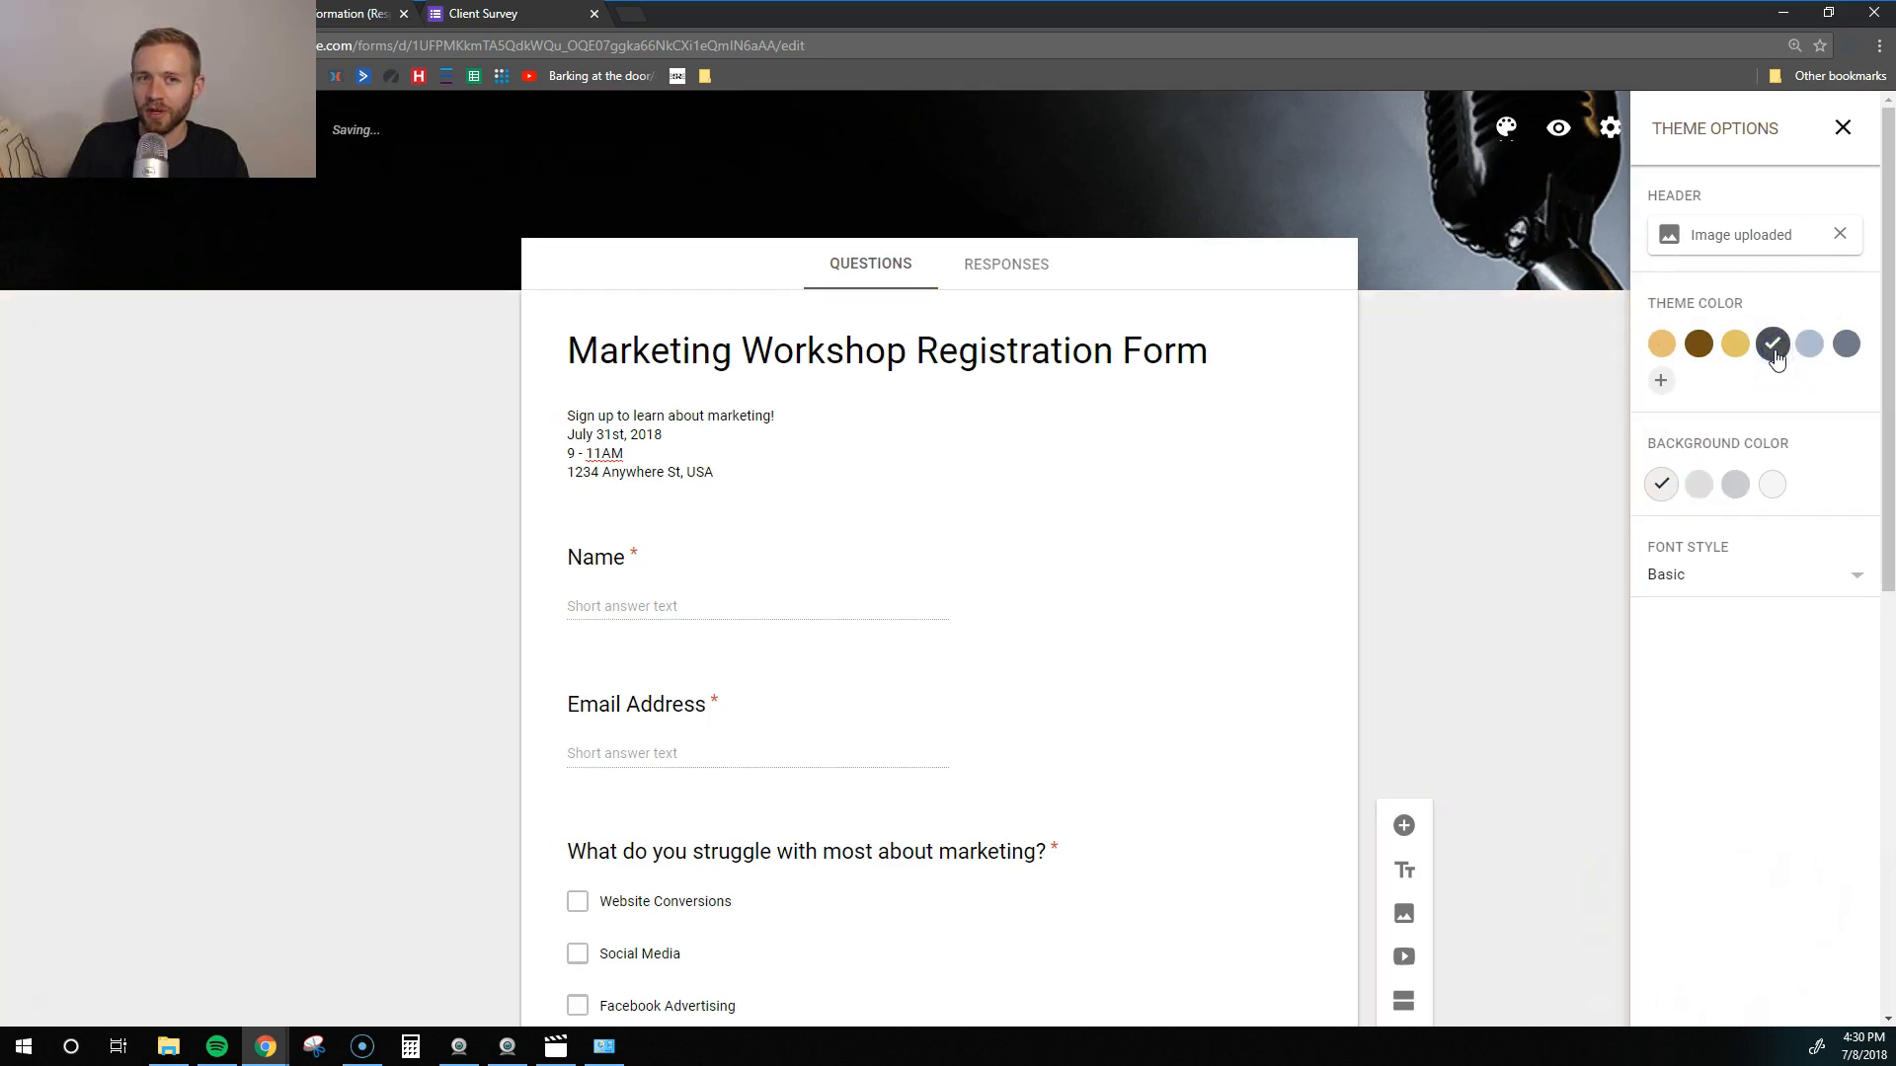
pyautogui.click(1840, 234)
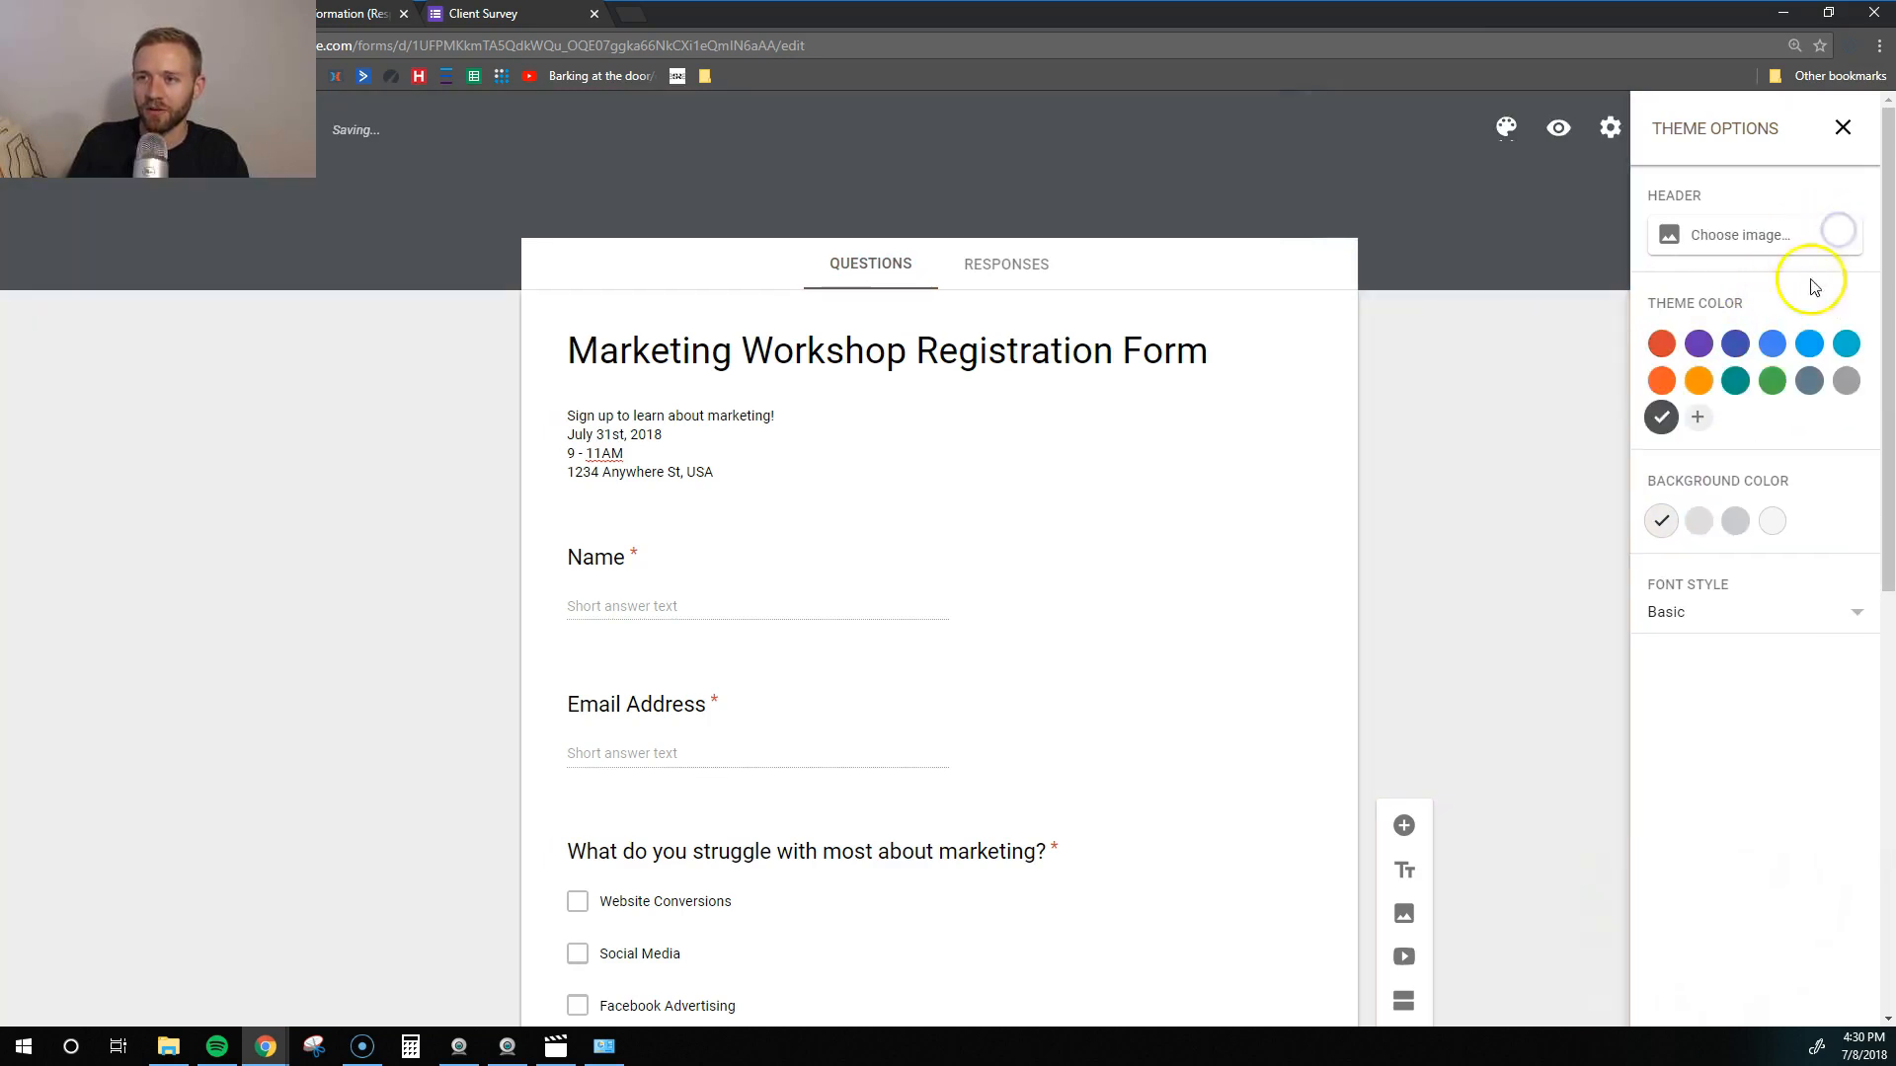
pyautogui.click(1740, 384)
pyautogui.click(1700, 522)
pyautogui.click(1744, 531)
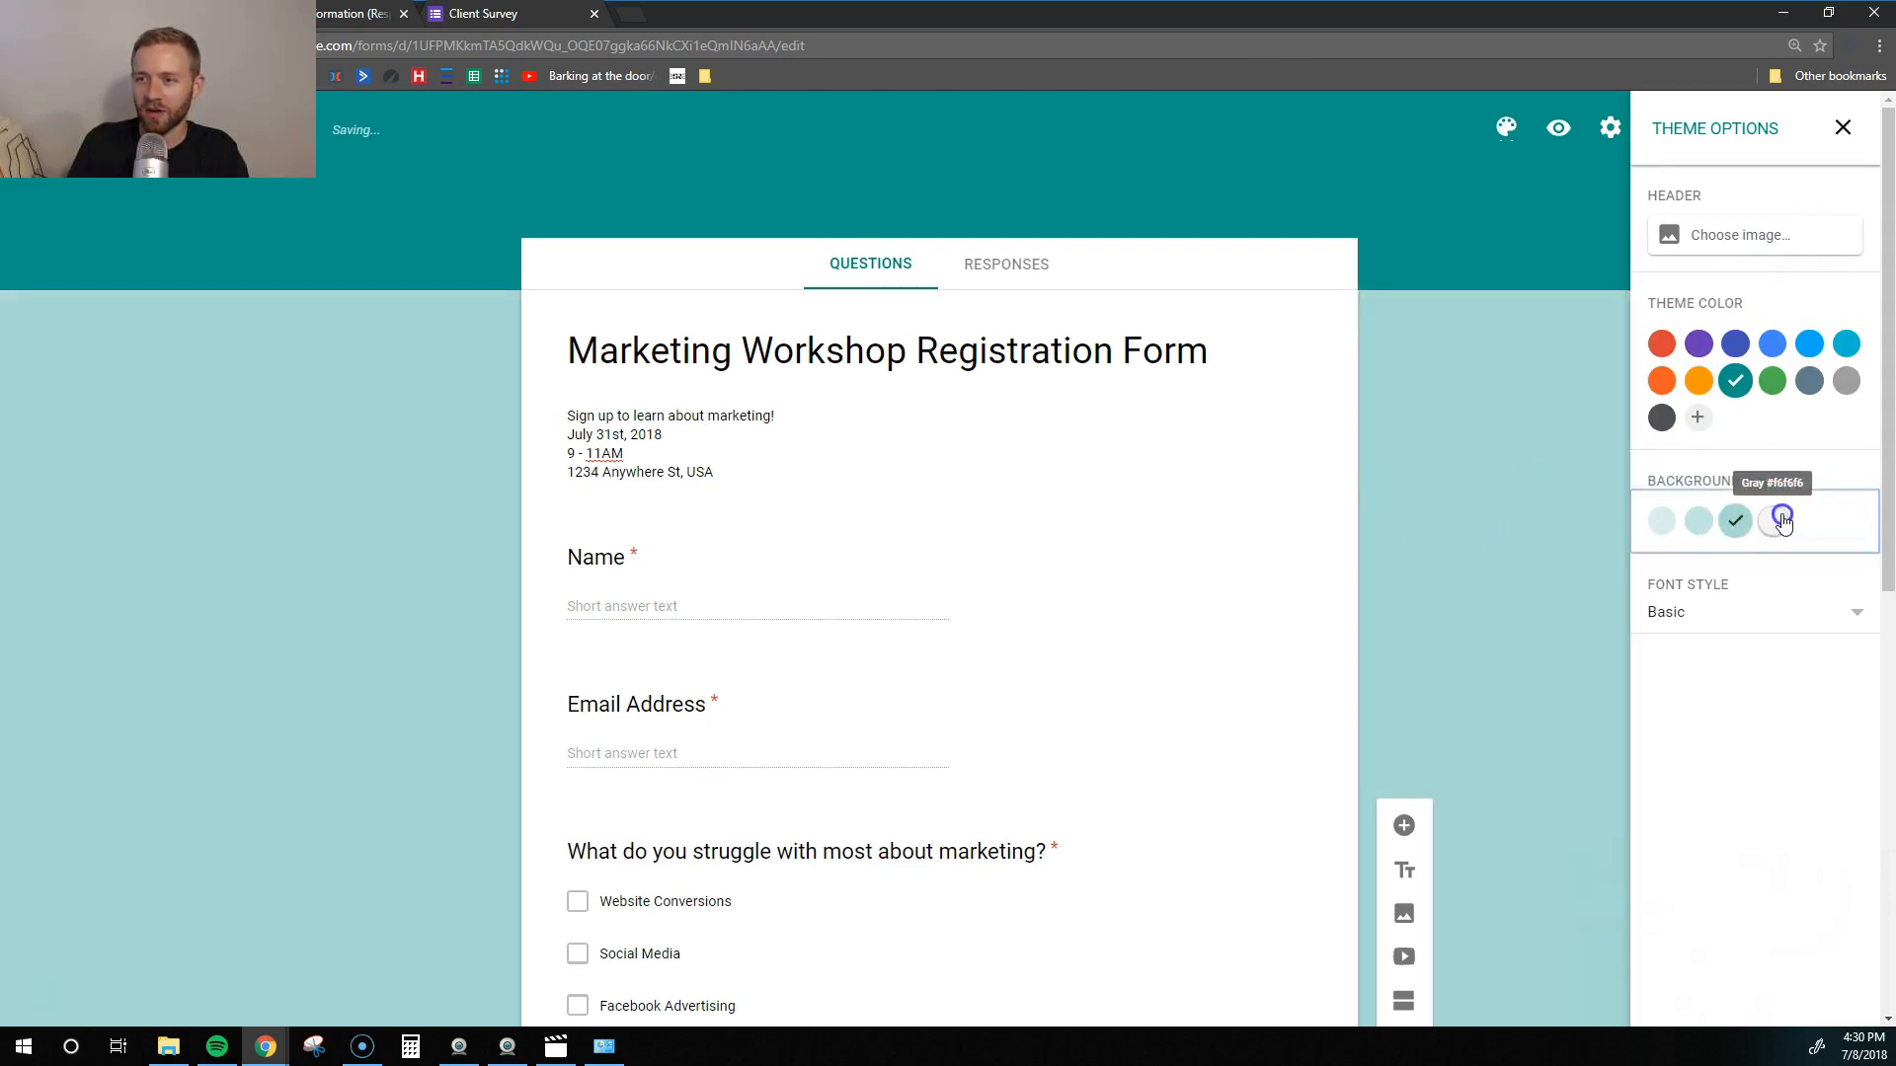
pyautogui.click(1783, 520)
# - Set the font style to Formal after trying Decorative and Playful
pyautogui.click(1755, 611)
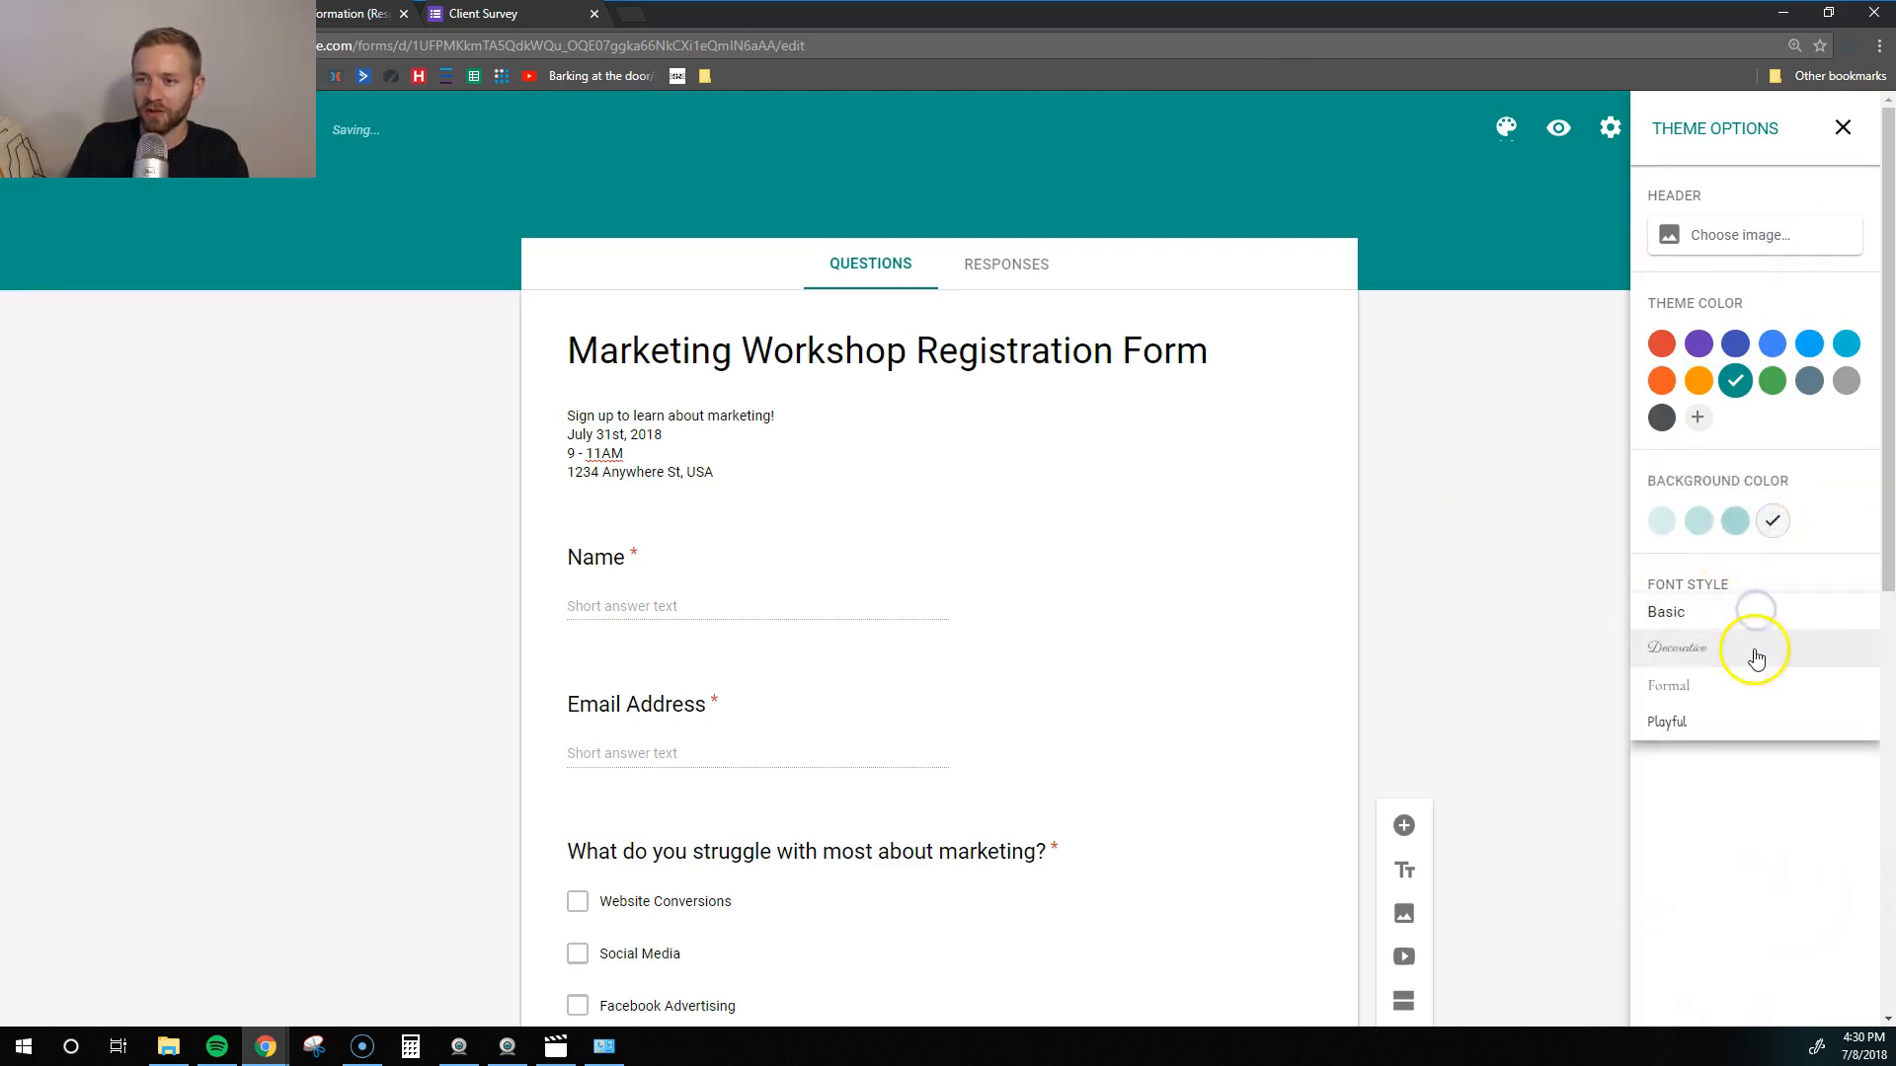
pyautogui.click(1740, 686)
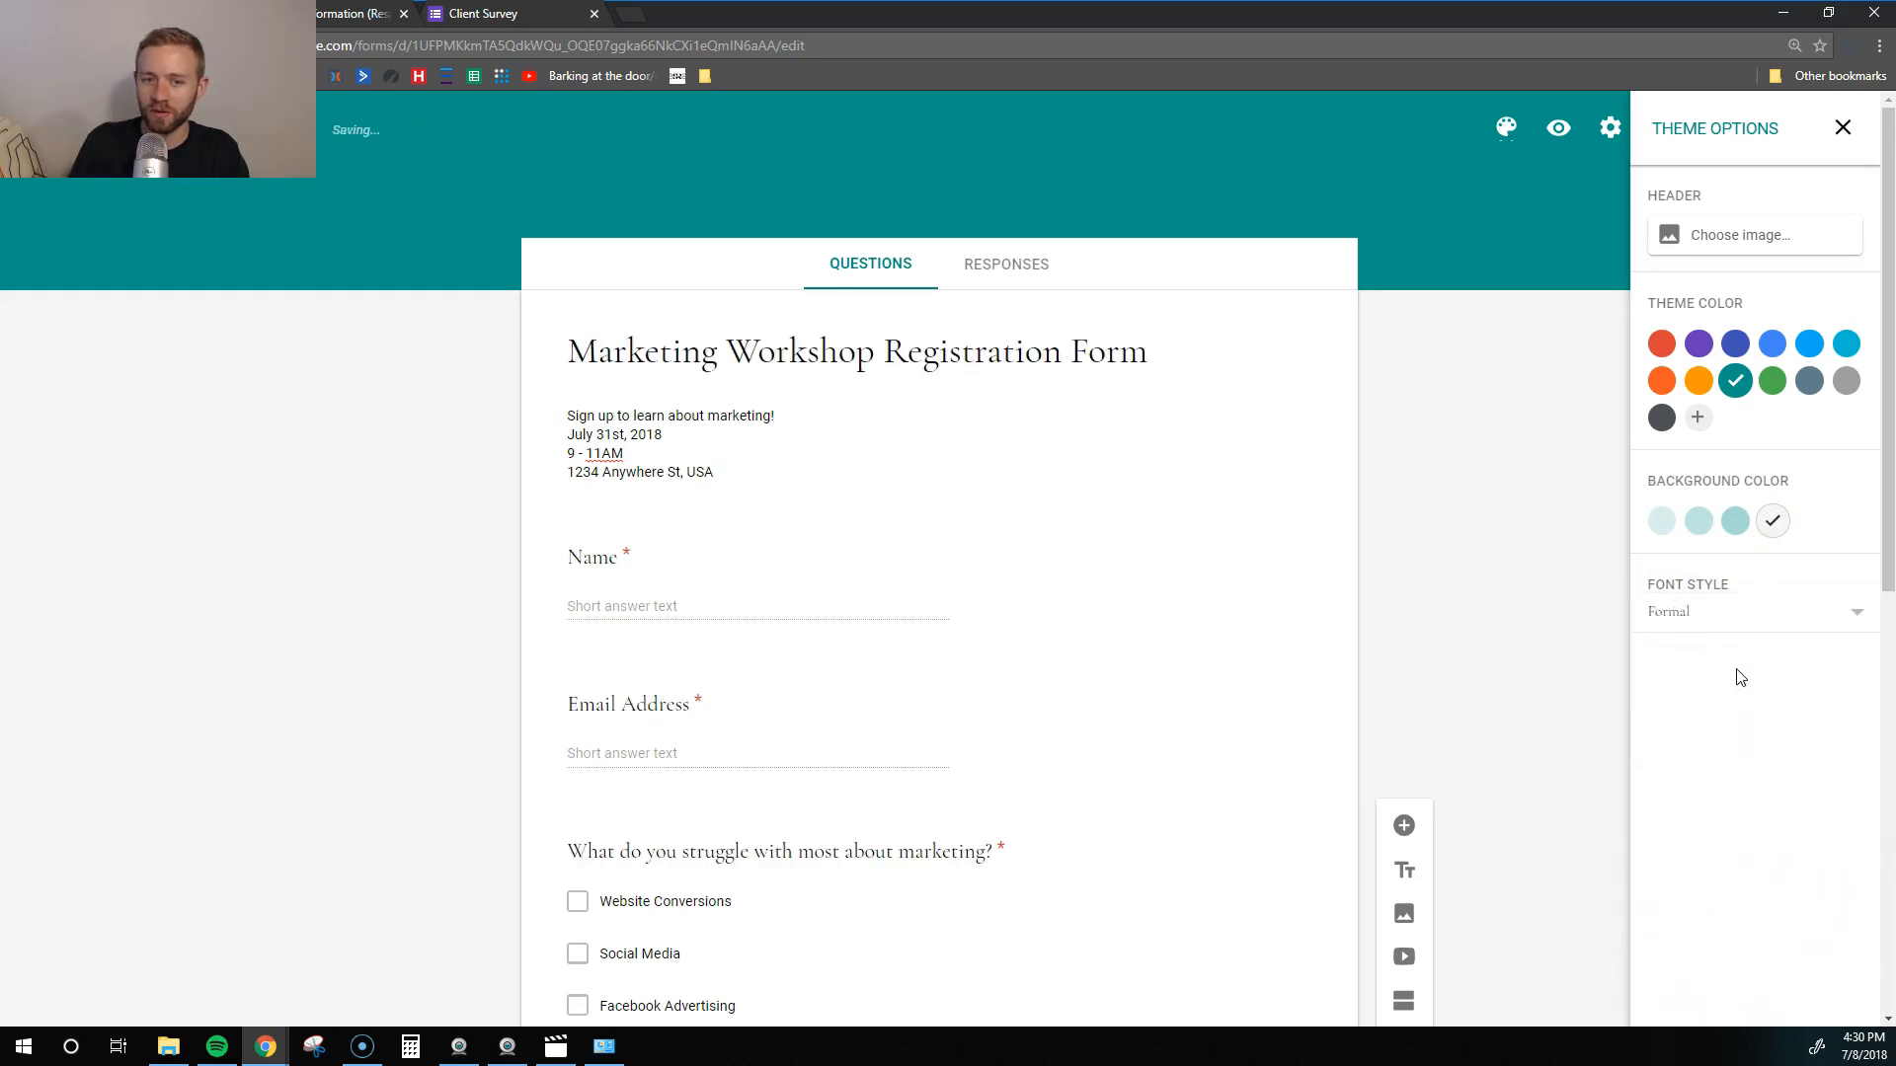
pyautogui.click(1736, 616)
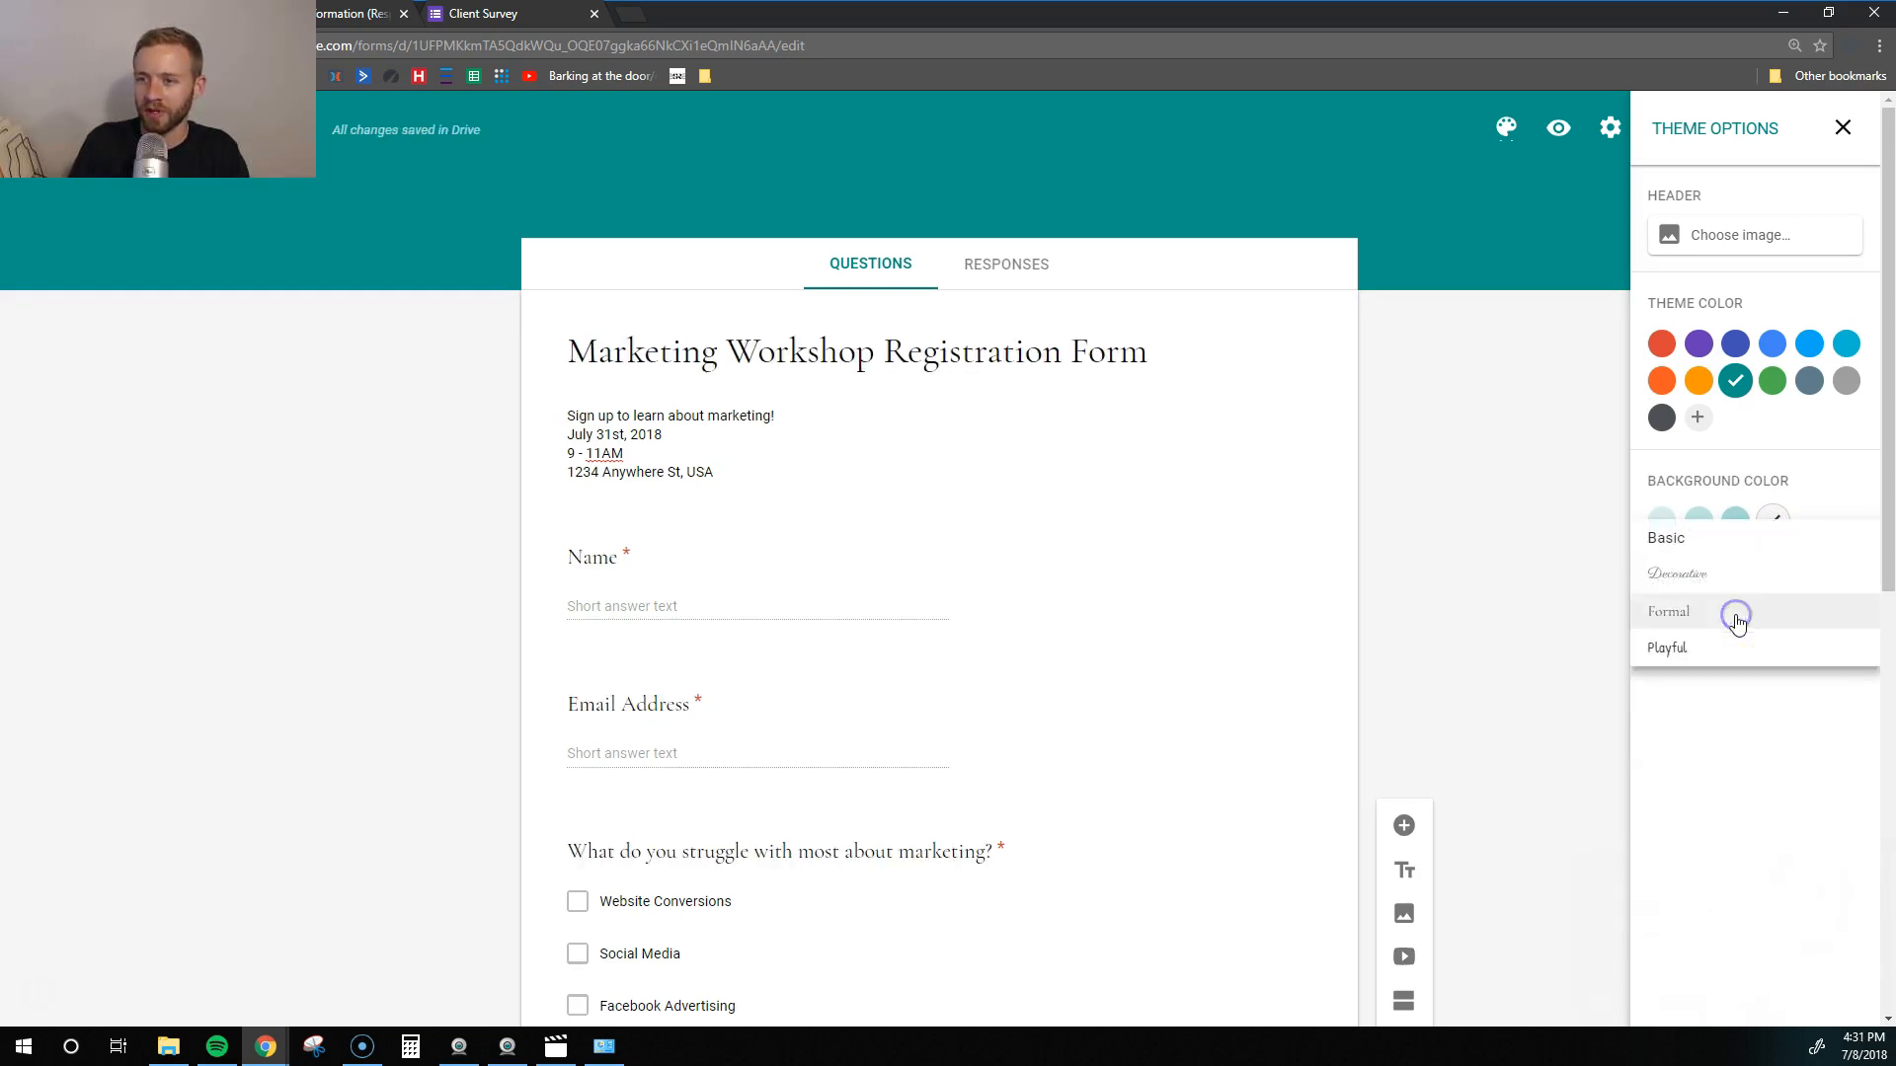
pyautogui.click(1695, 571)
pyautogui.click(1709, 622)
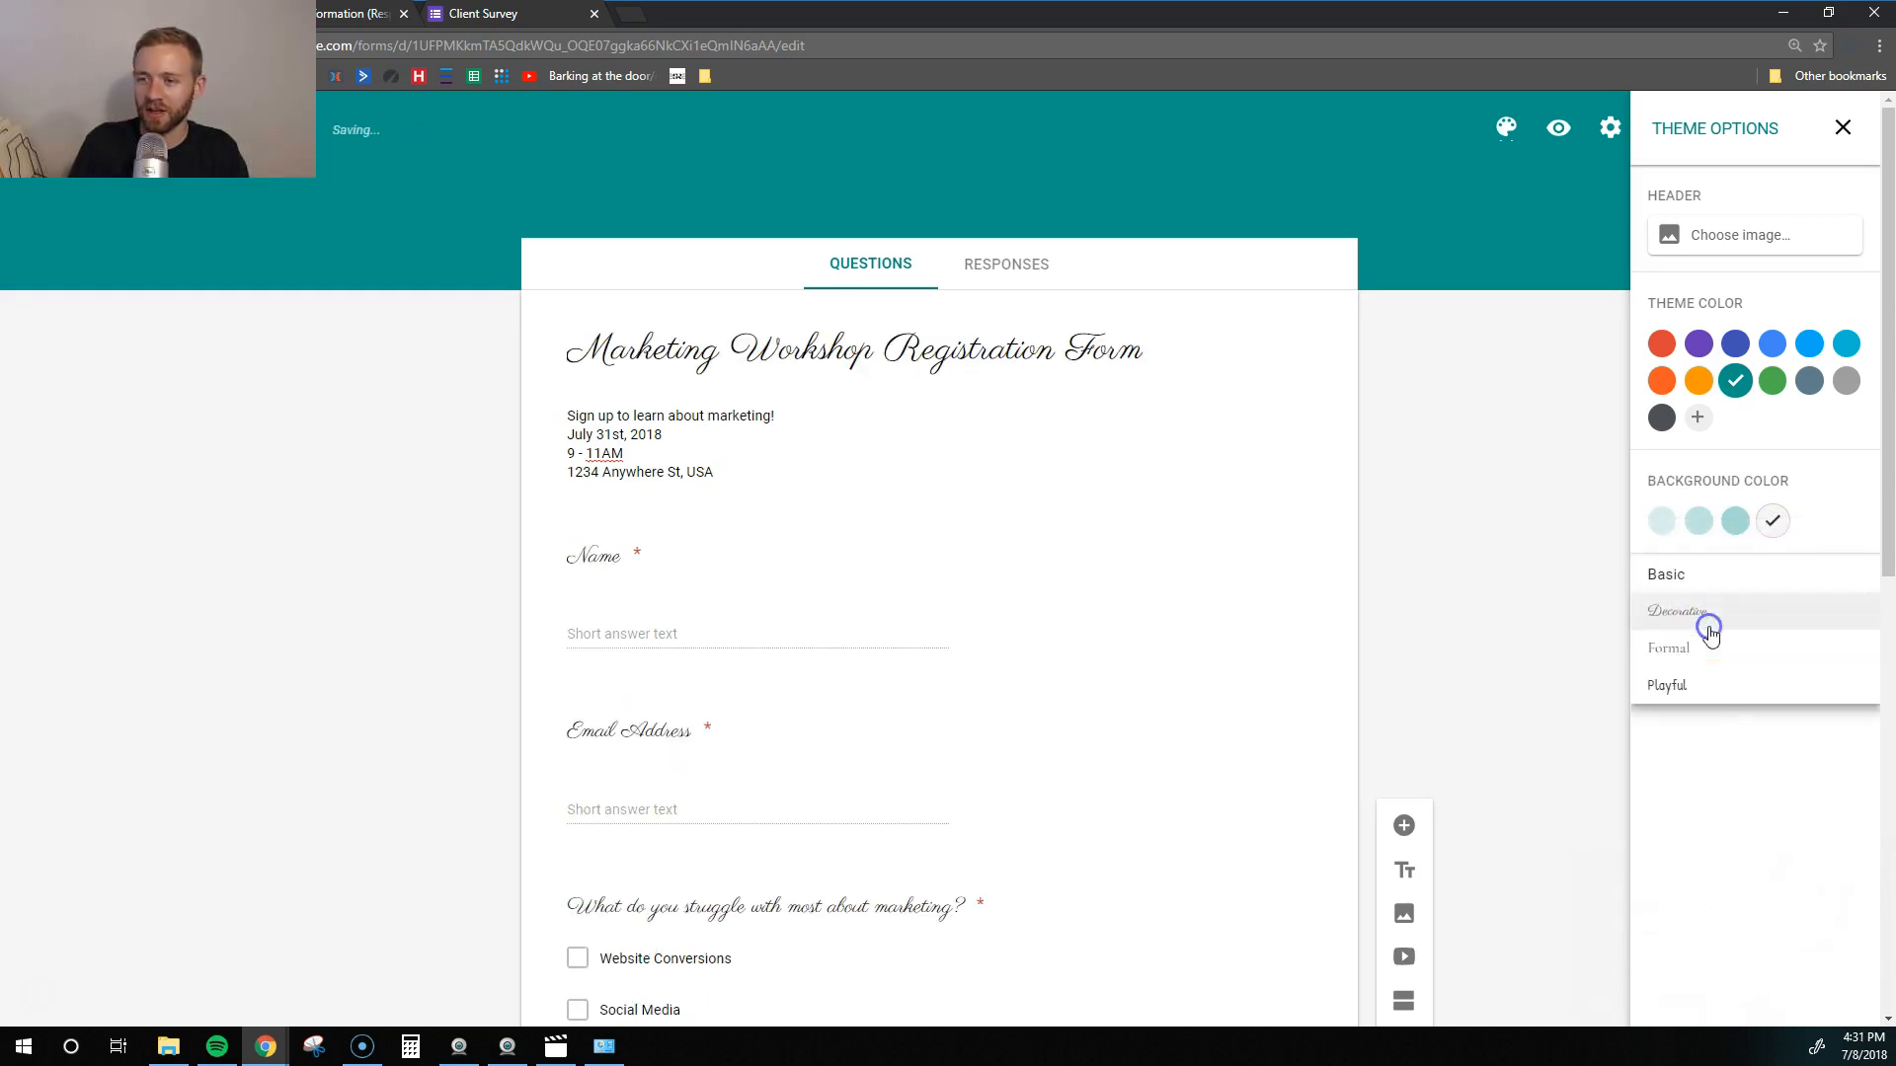
pyautogui.click(1714, 689)
pyautogui.click(1695, 604)
pyautogui.click(1688, 582)
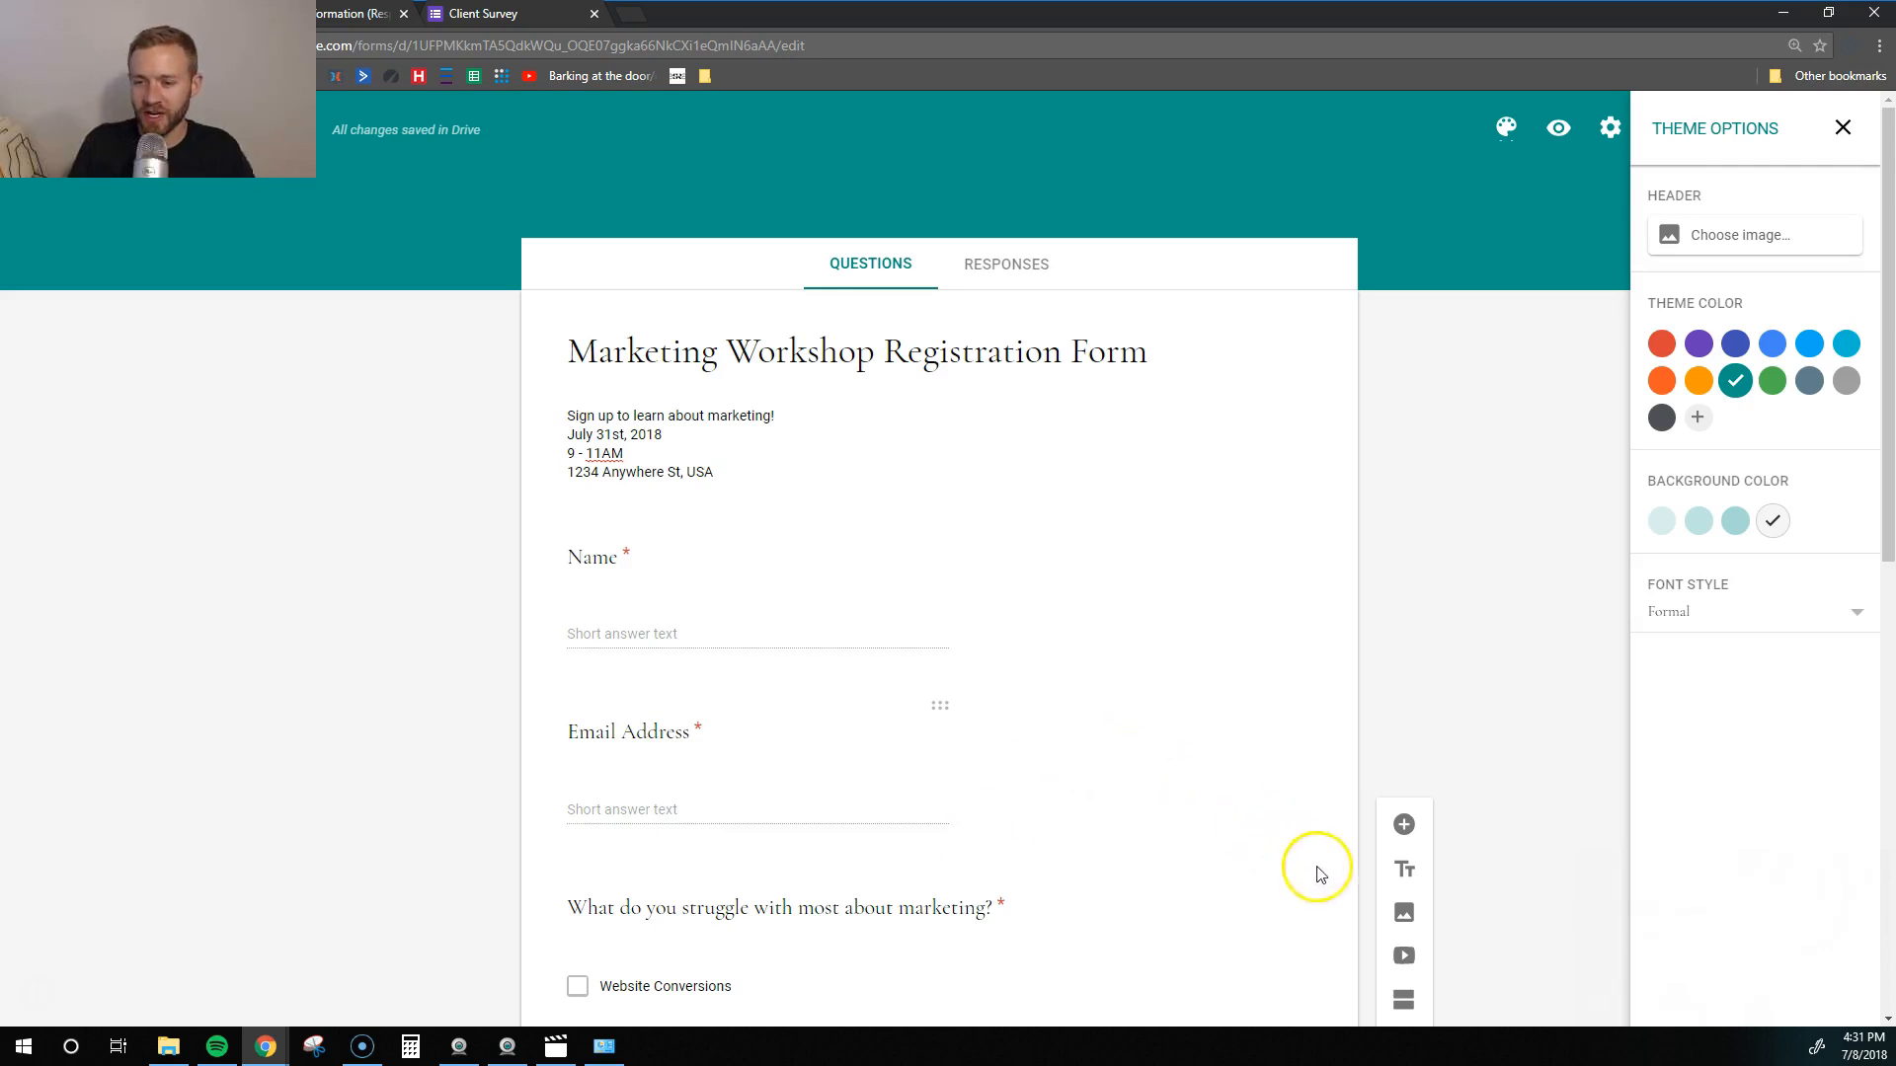
# - Embed the entrepreneurs-outsourcing YouTube video by its link, titled 'Learn More About The Workshop'
pyautogui.click(1412, 961)
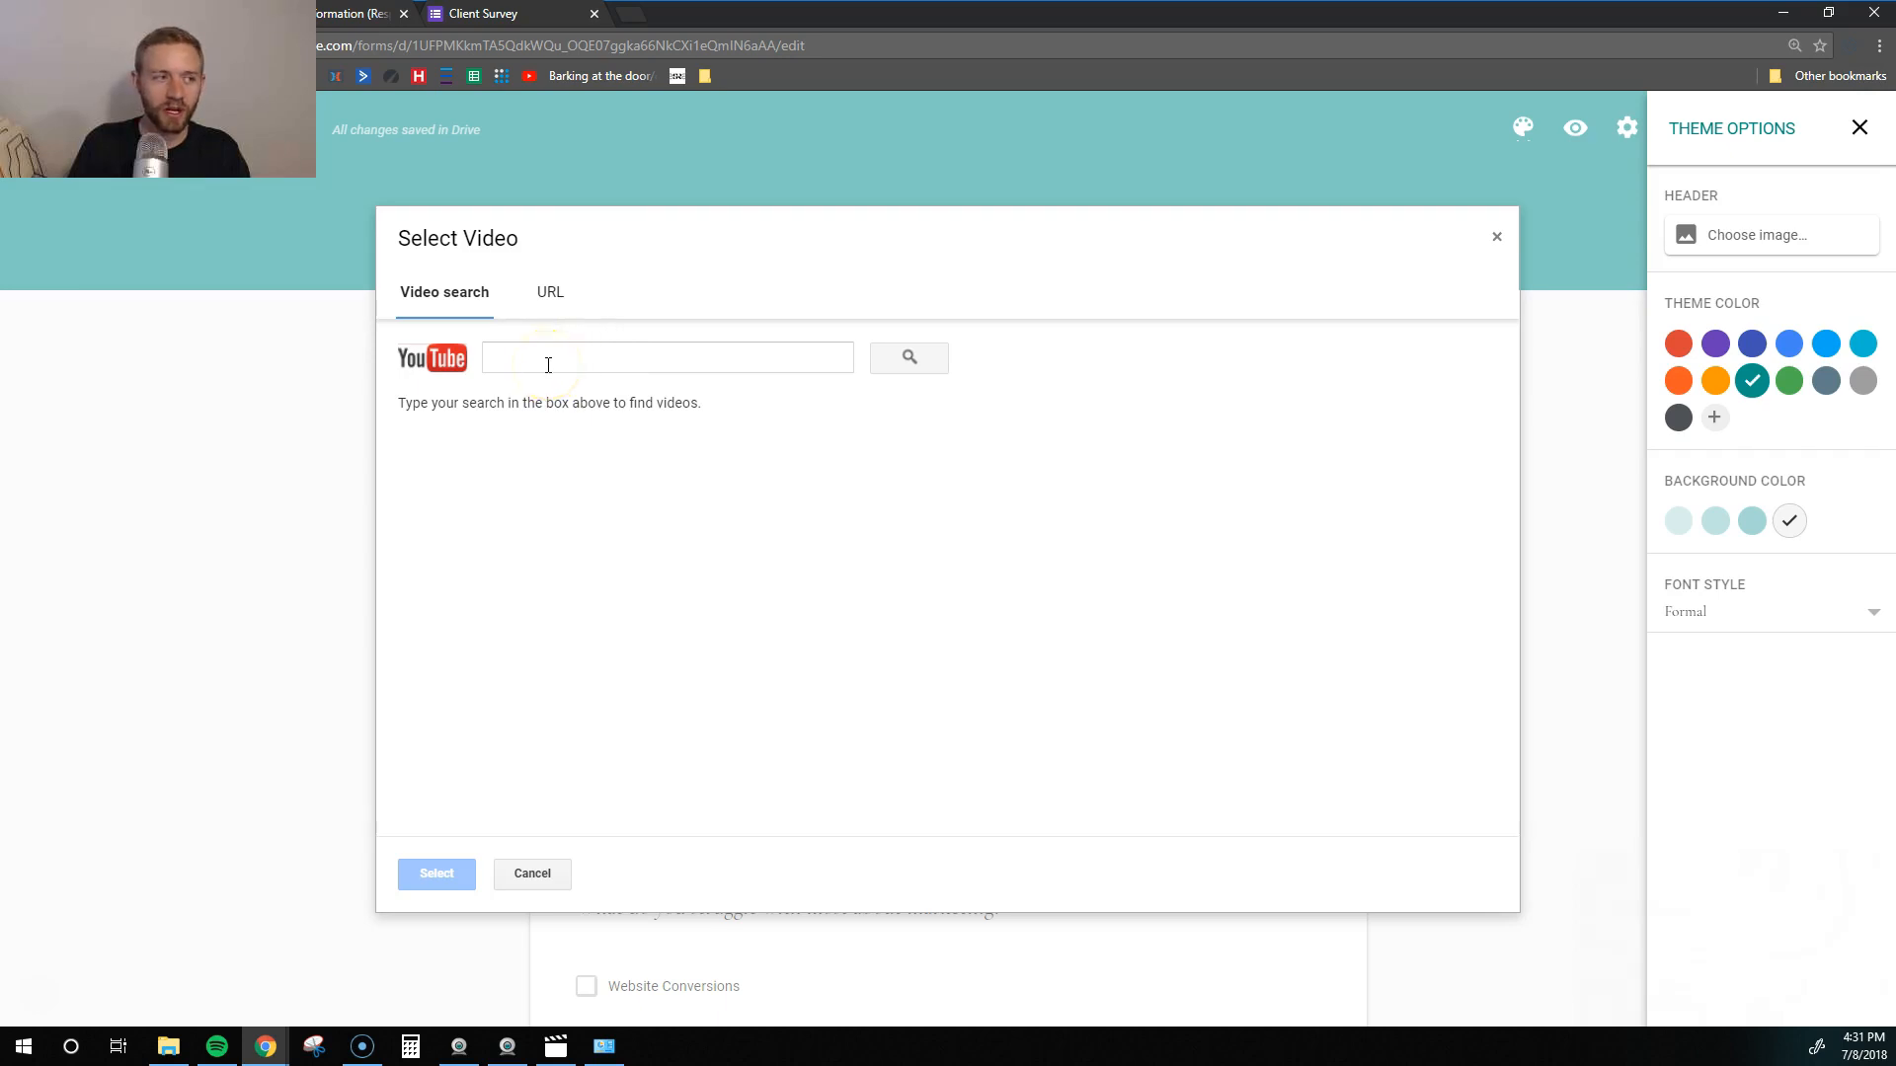
pyautogui.click(633, 360)
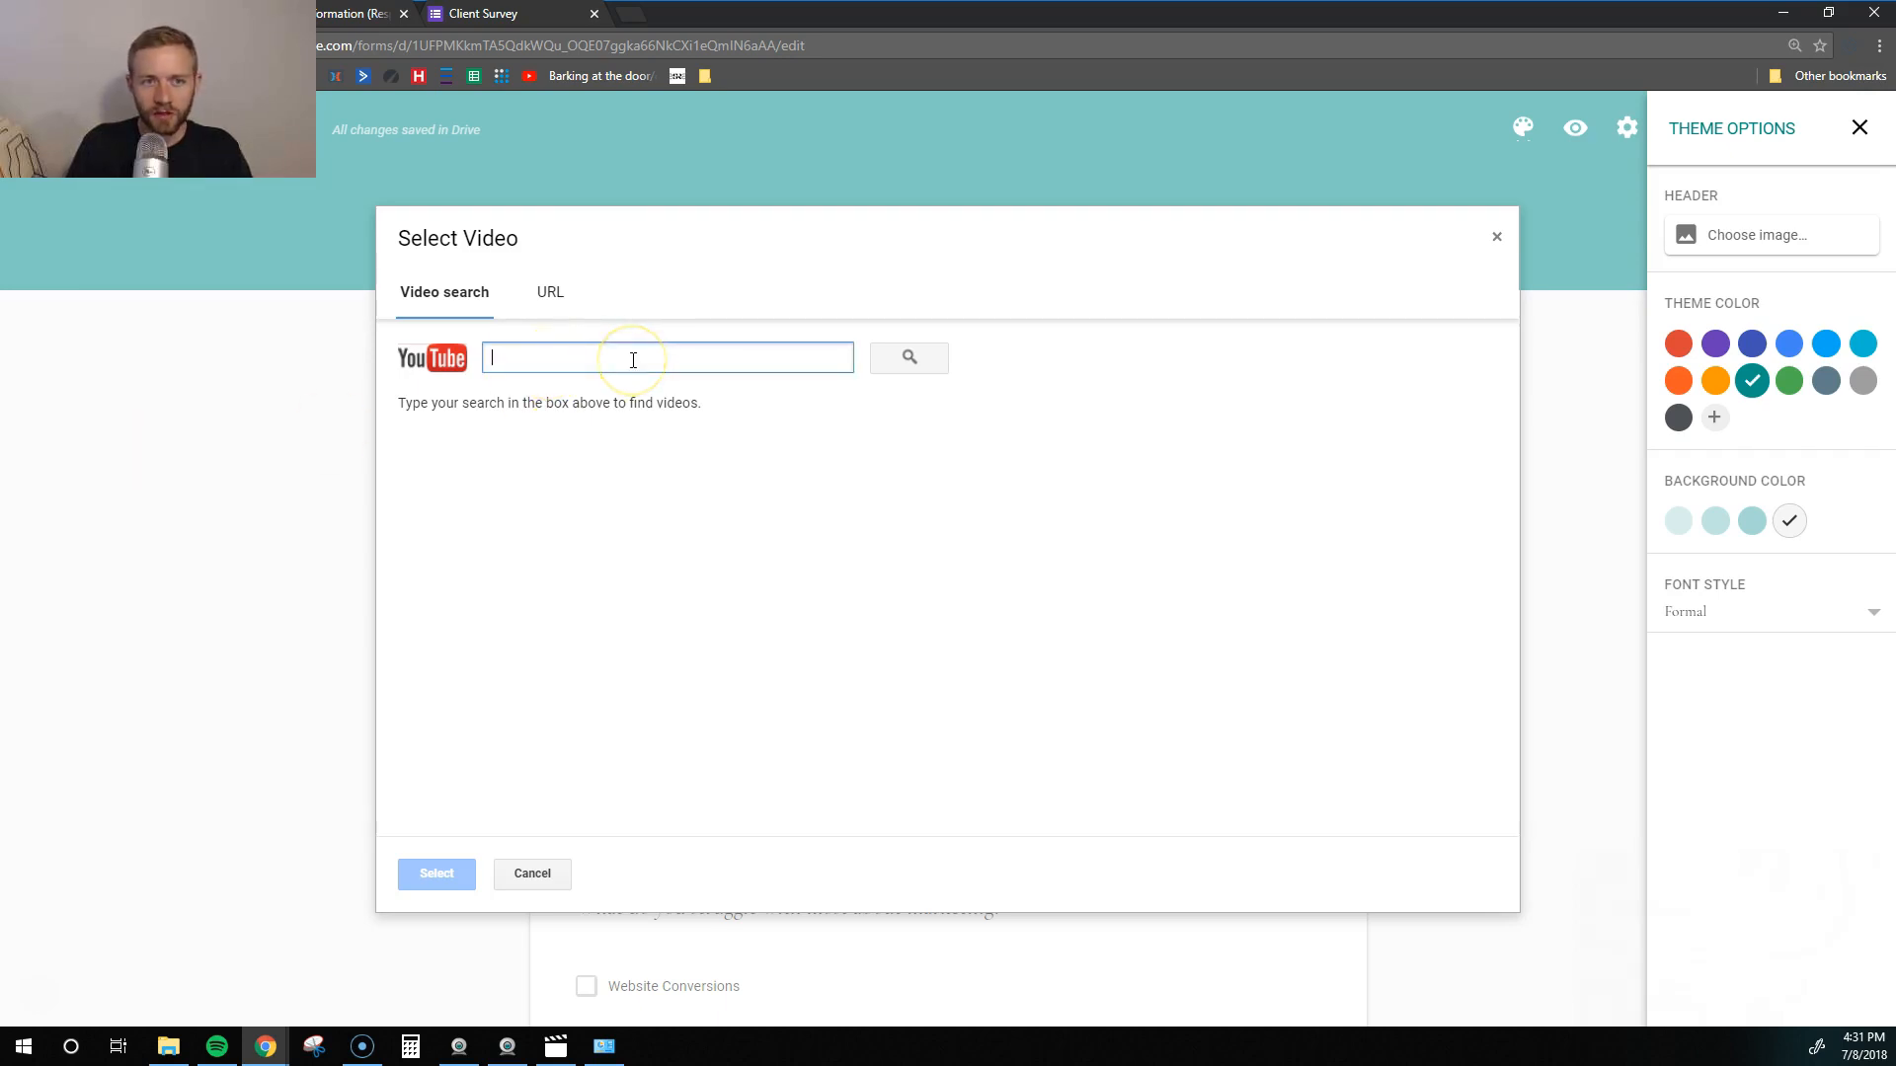
pyautogui.write('https://www.youtube.com/watch?v=tl6-BY-bs_s&t=152s')
pyautogui.click(909, 359)
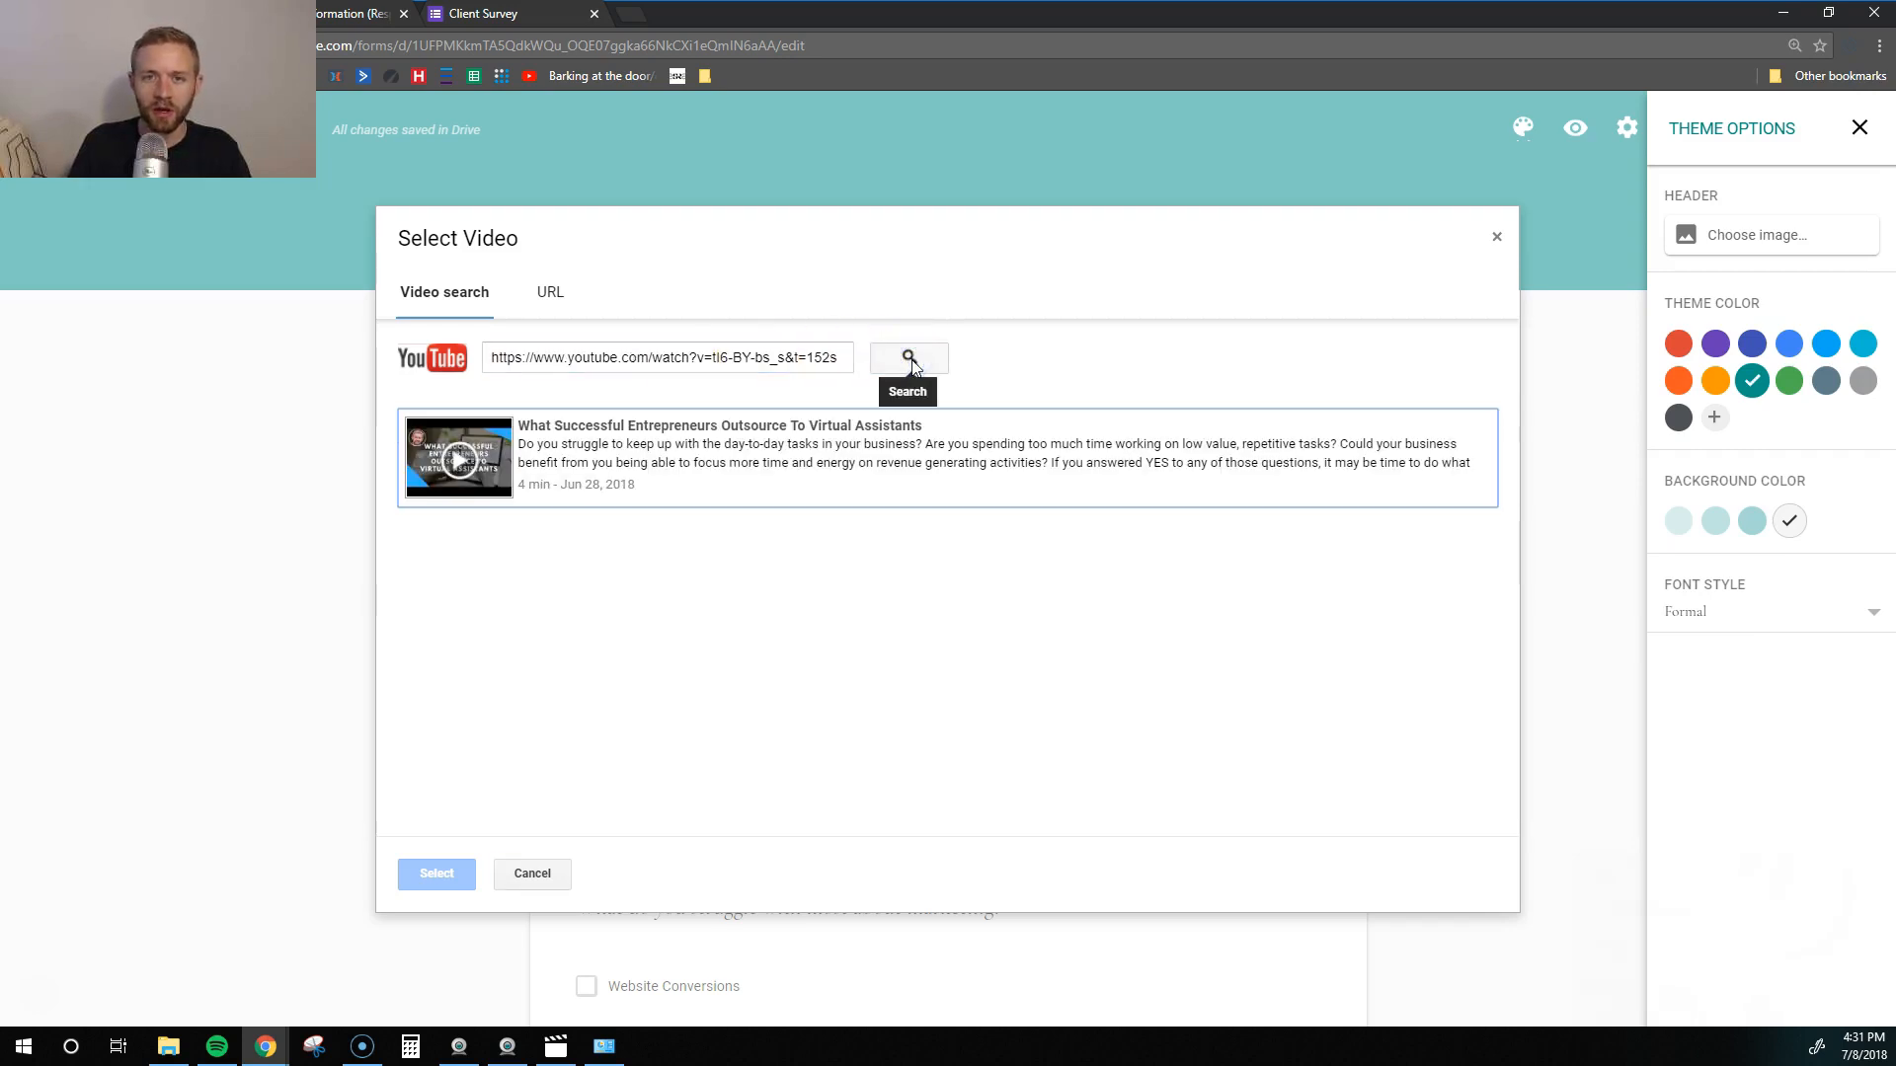
pyautogui.click(592, 439)
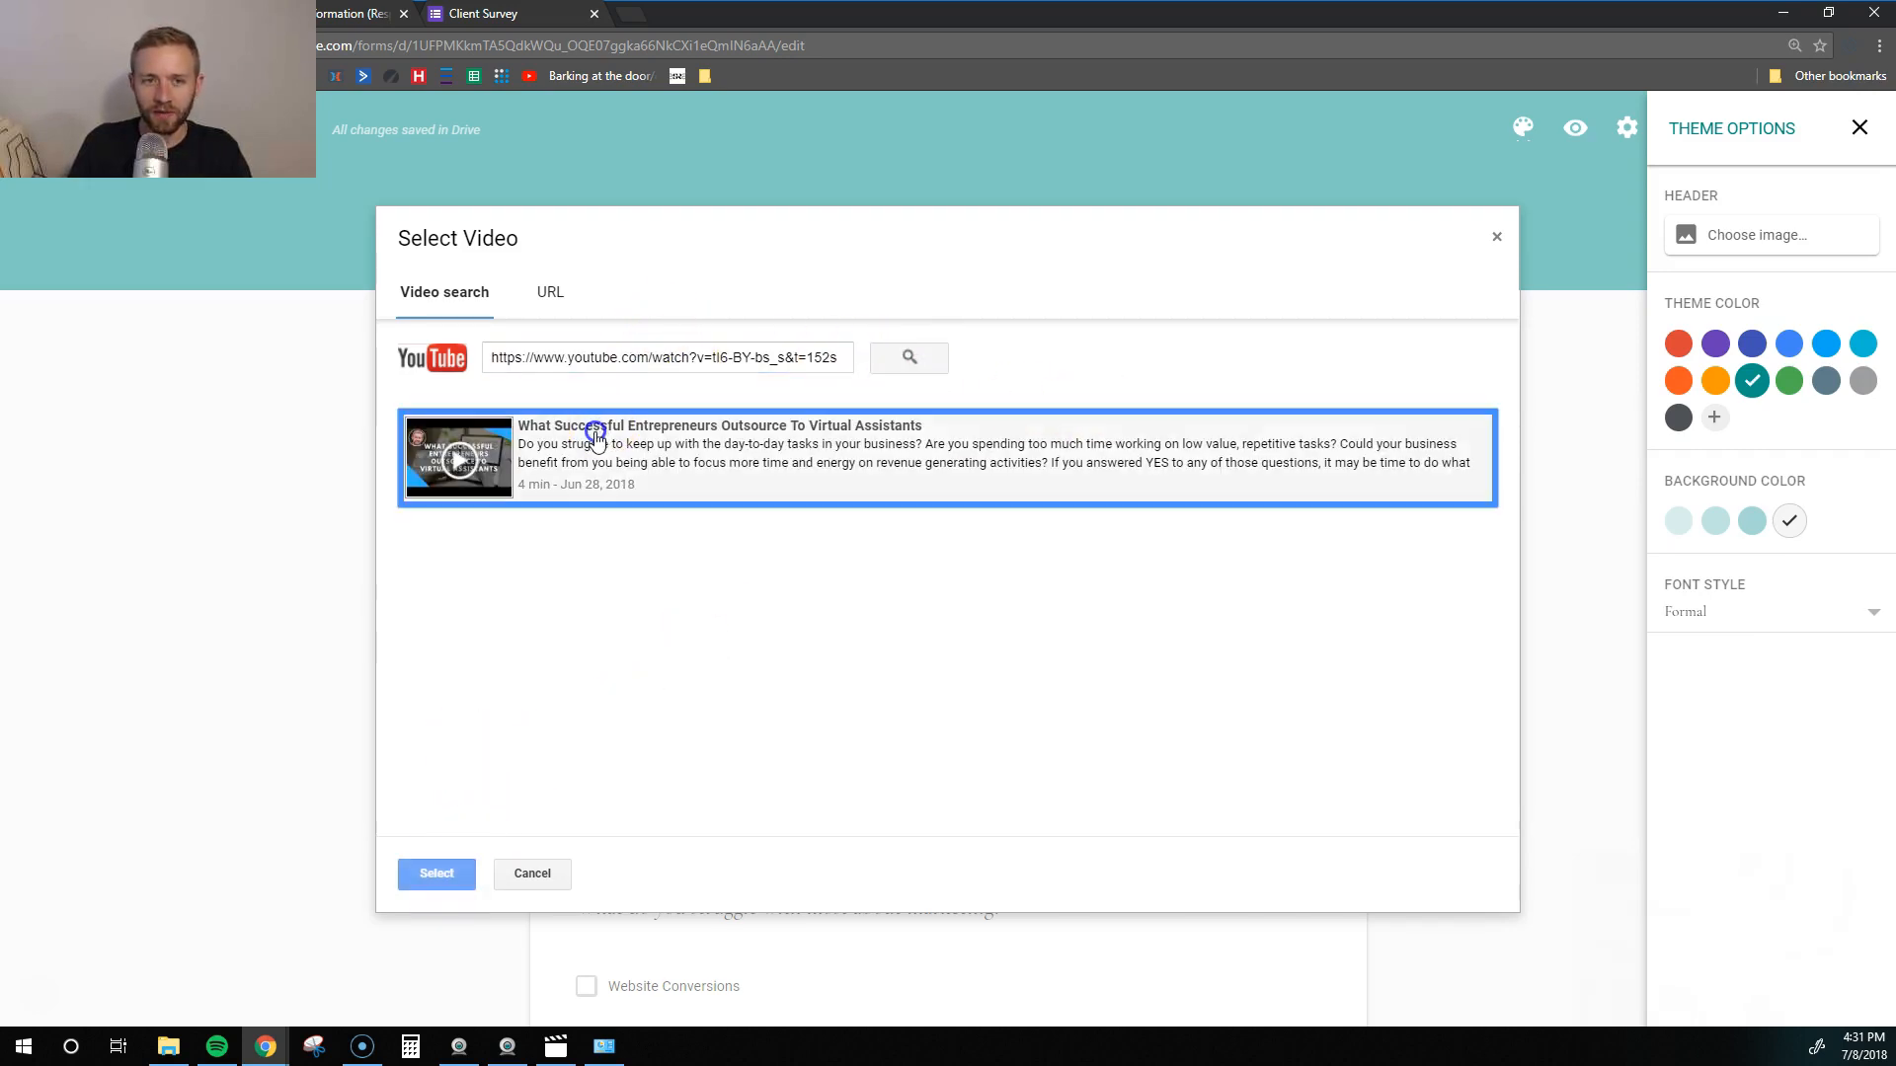
pyautogui.click(430, 873)
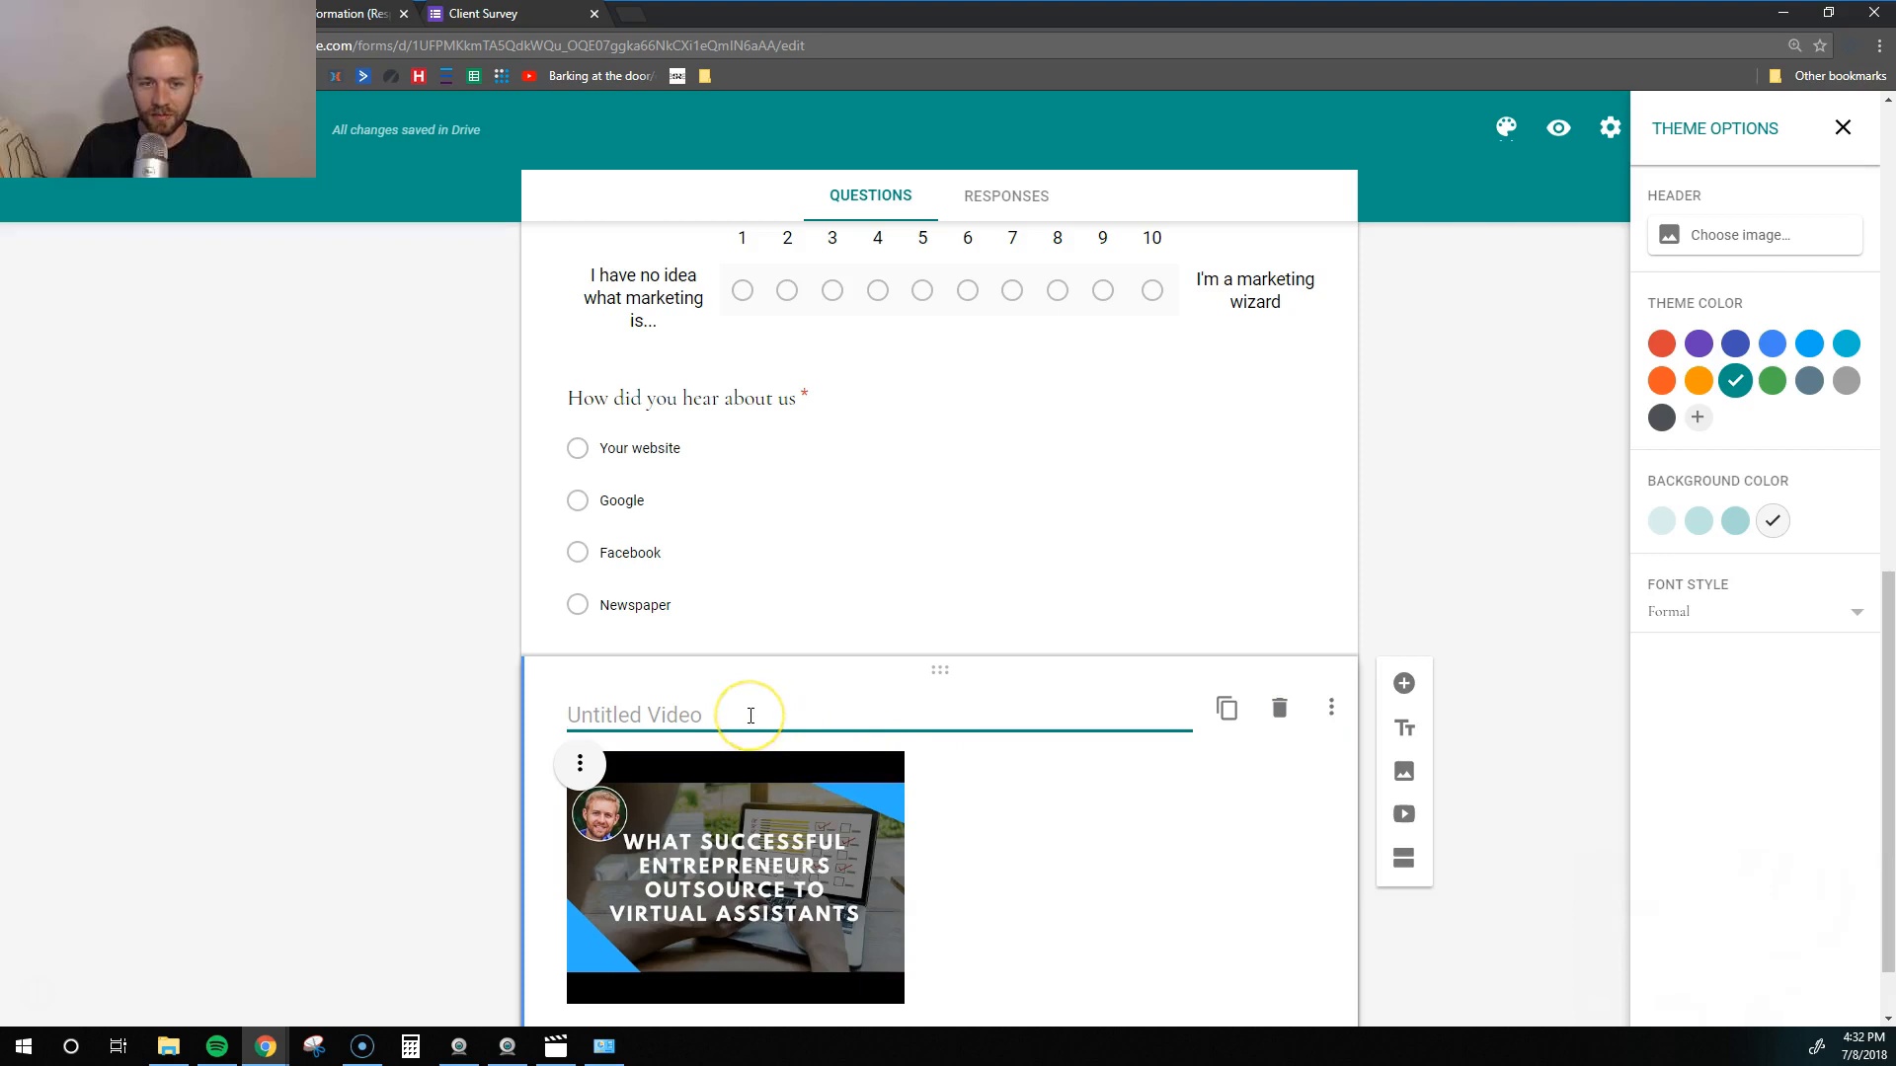
pyautogui.write('Learn More About The Workshop')
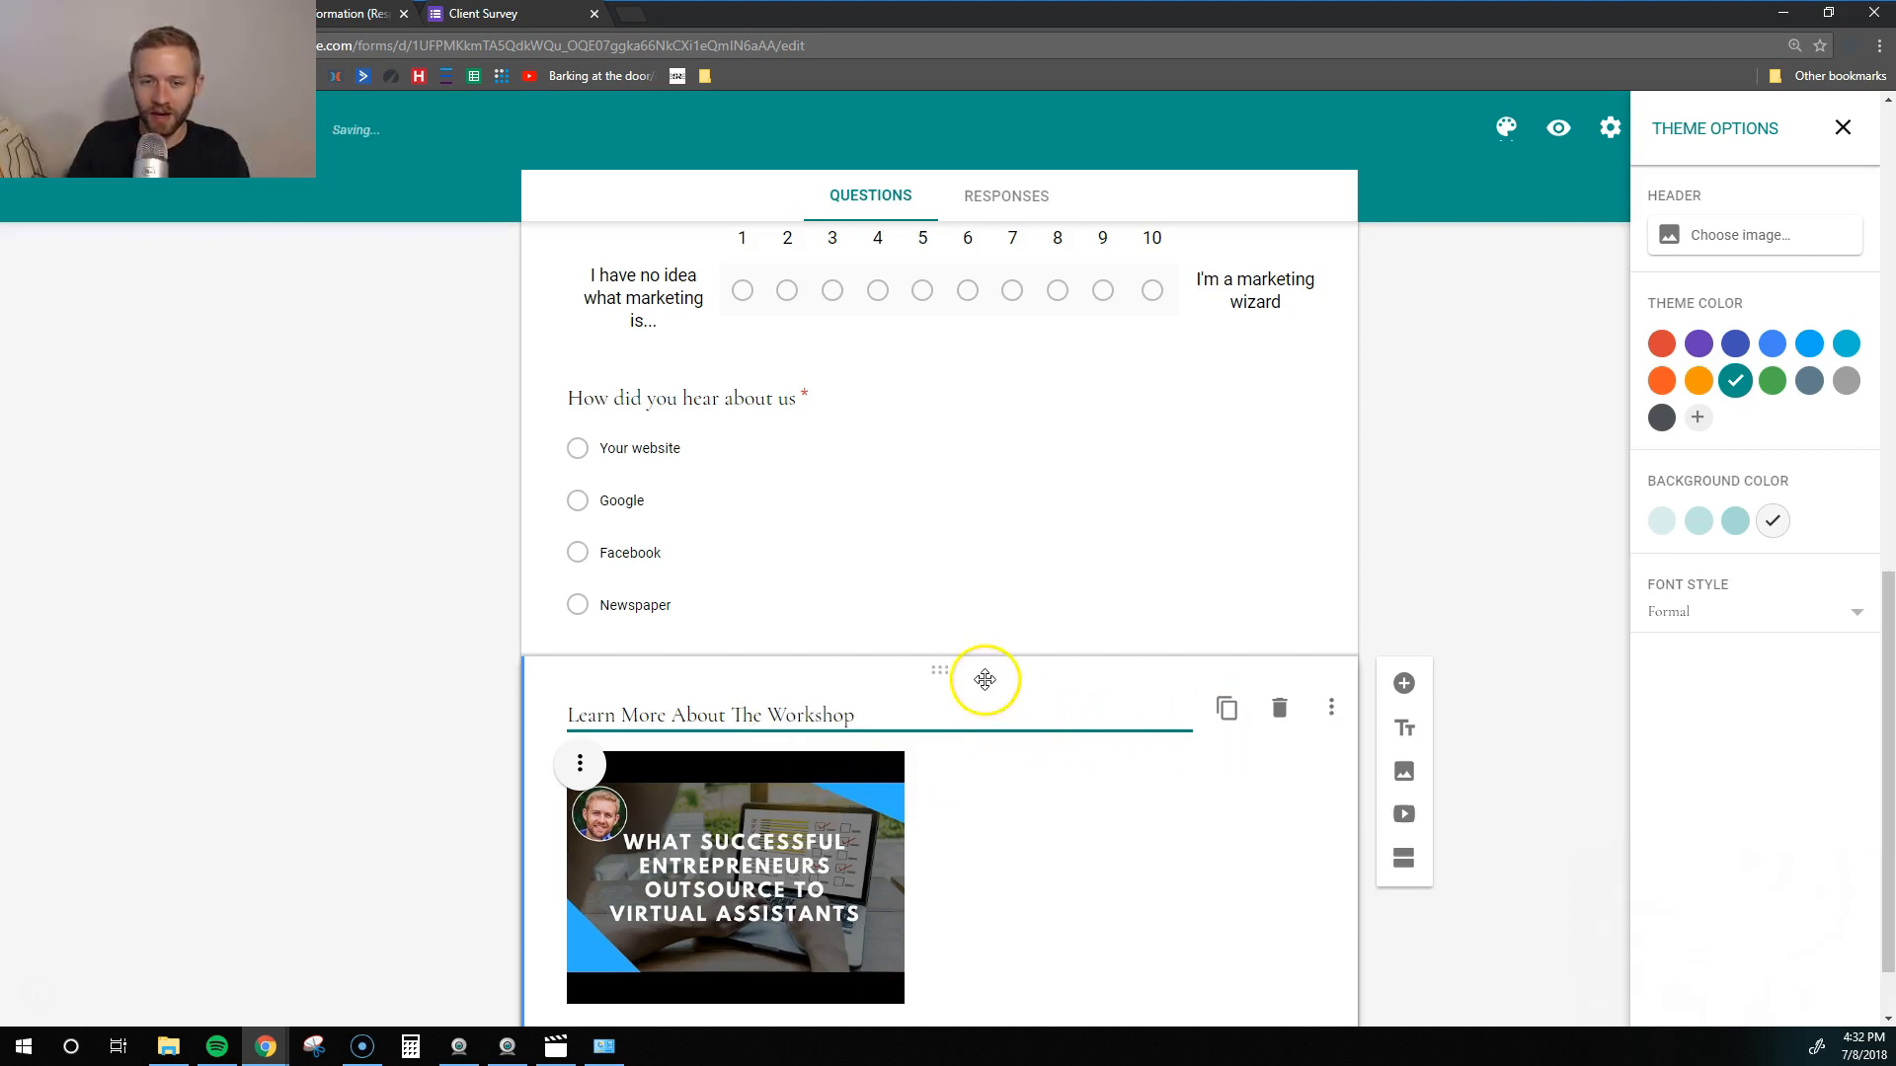
# - Move the workshop video above the Name question, trying centre alignment before returning it to left
pyautogui.moveTo(948, 664); pyautogui.dragTo(900, 255)
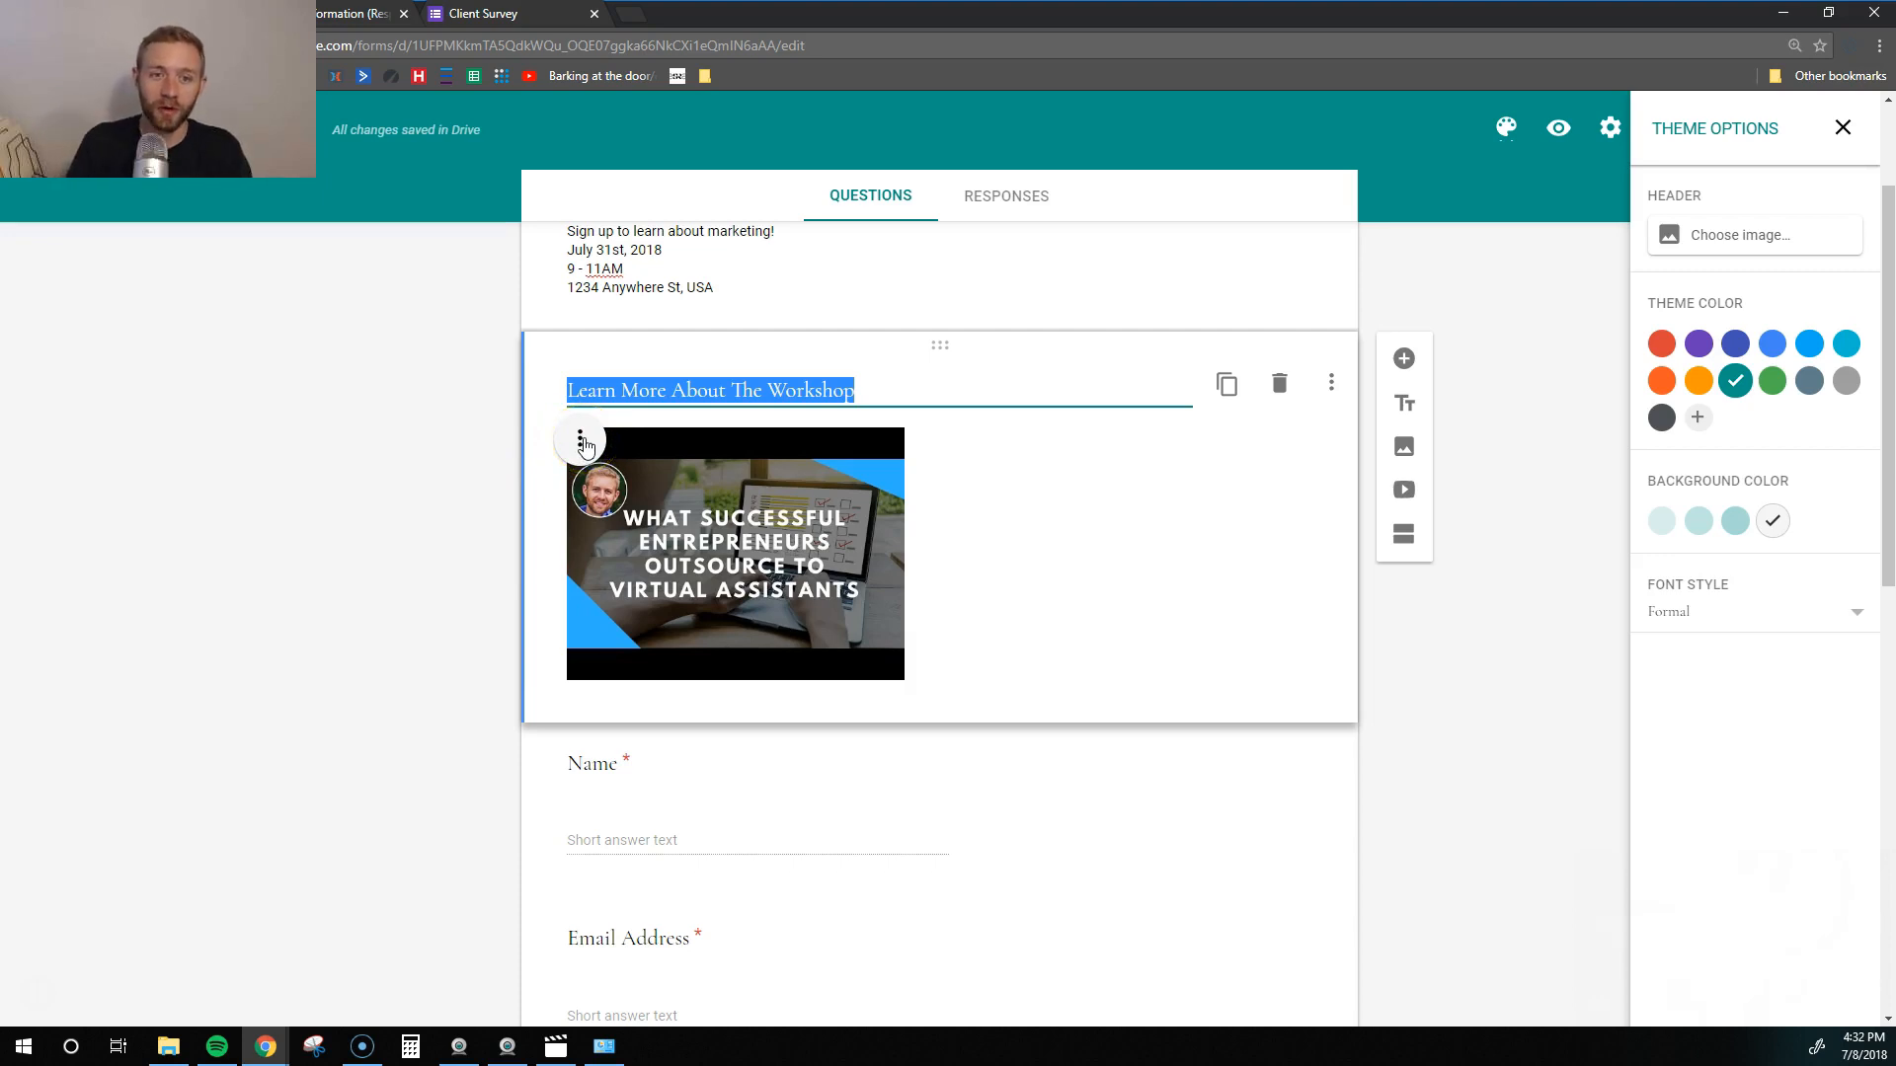
pyautogui.click(584, 444)
pyautogui.click(502, 498)
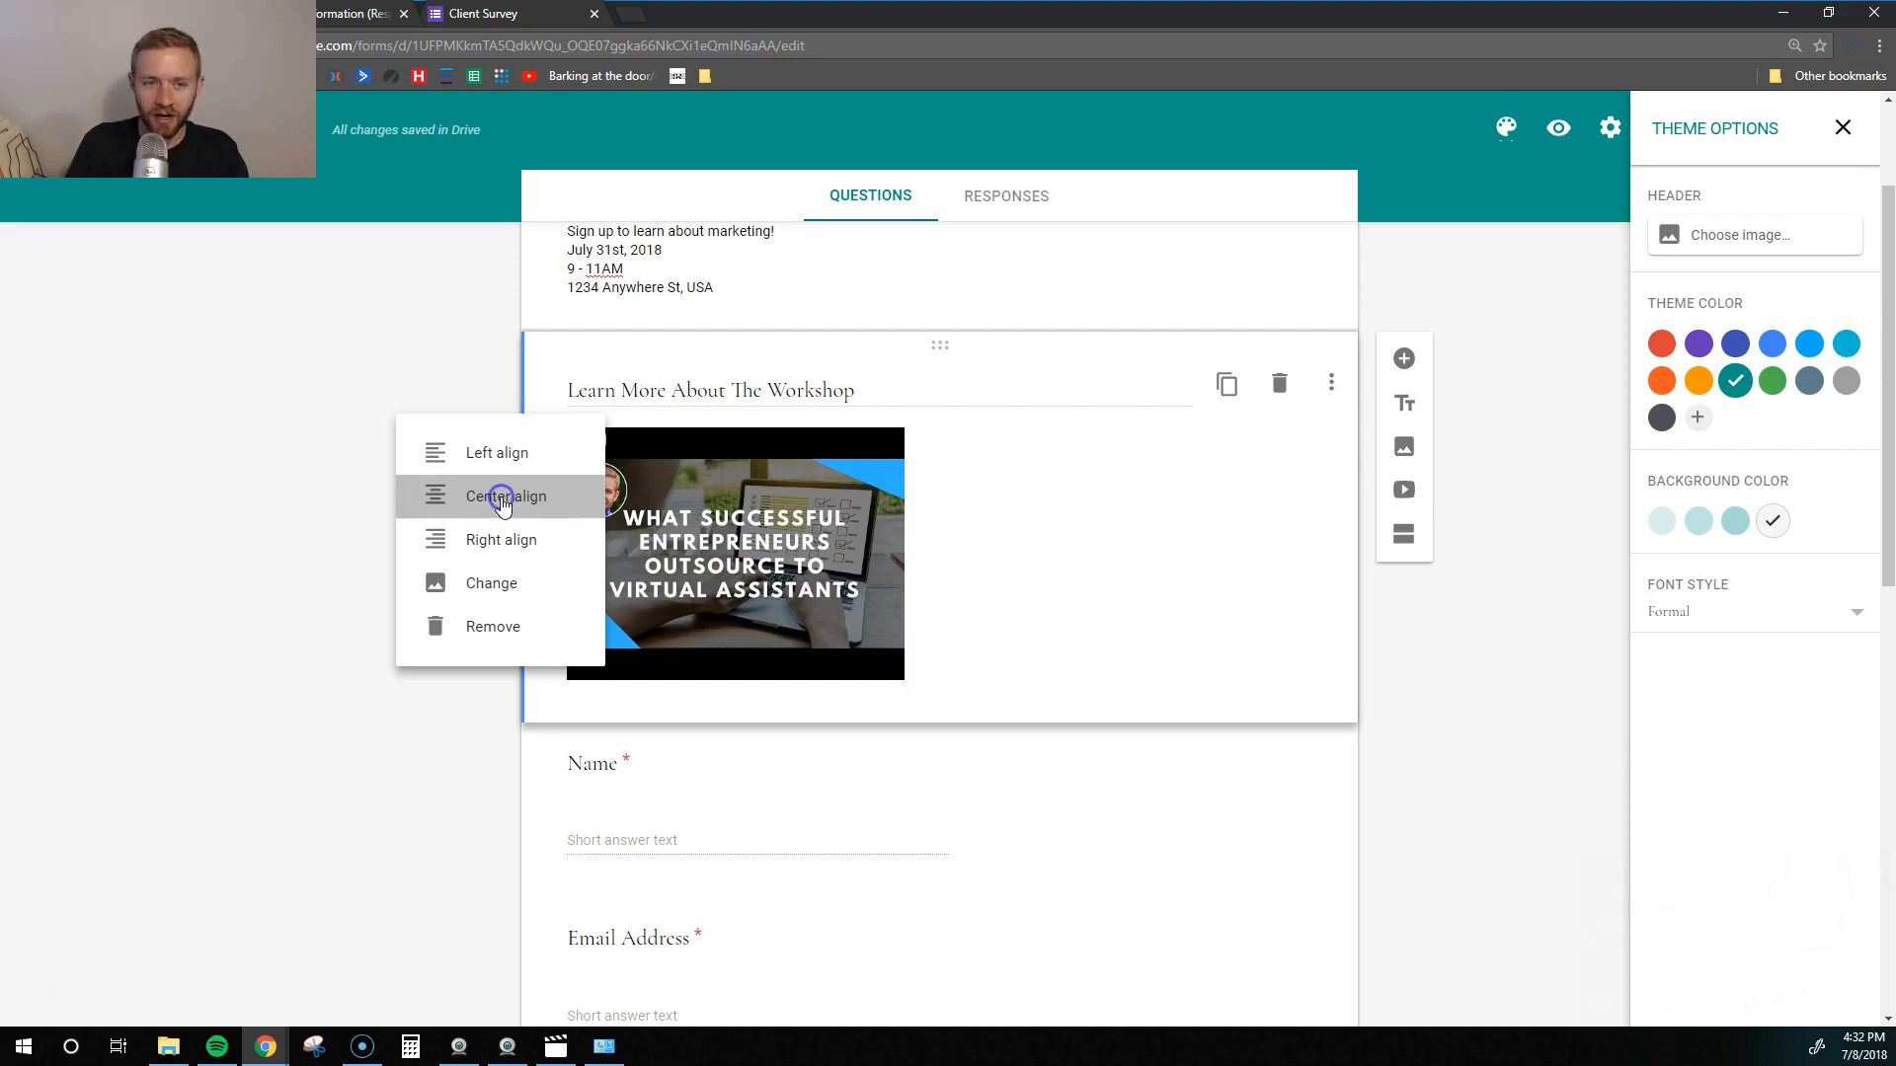
pyautogui.click(793, 446)
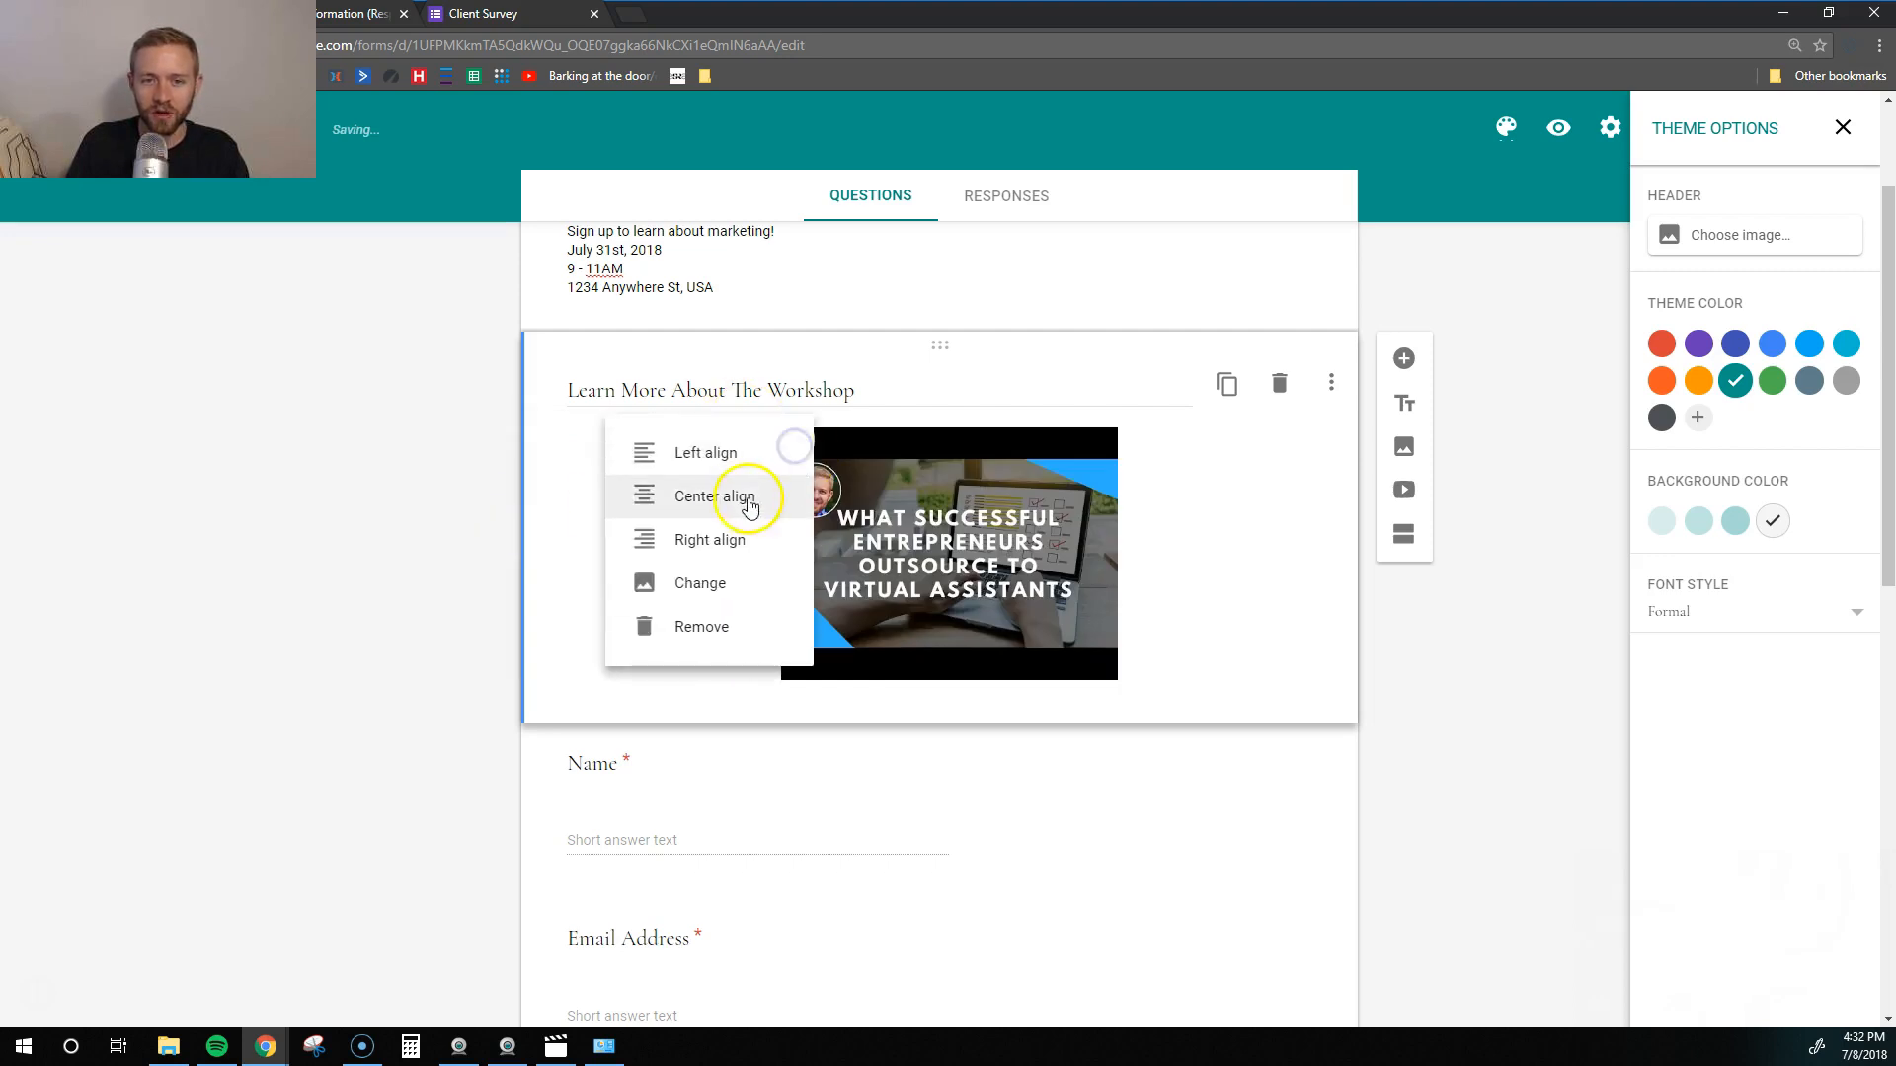
pyautogui.click(707, 452)
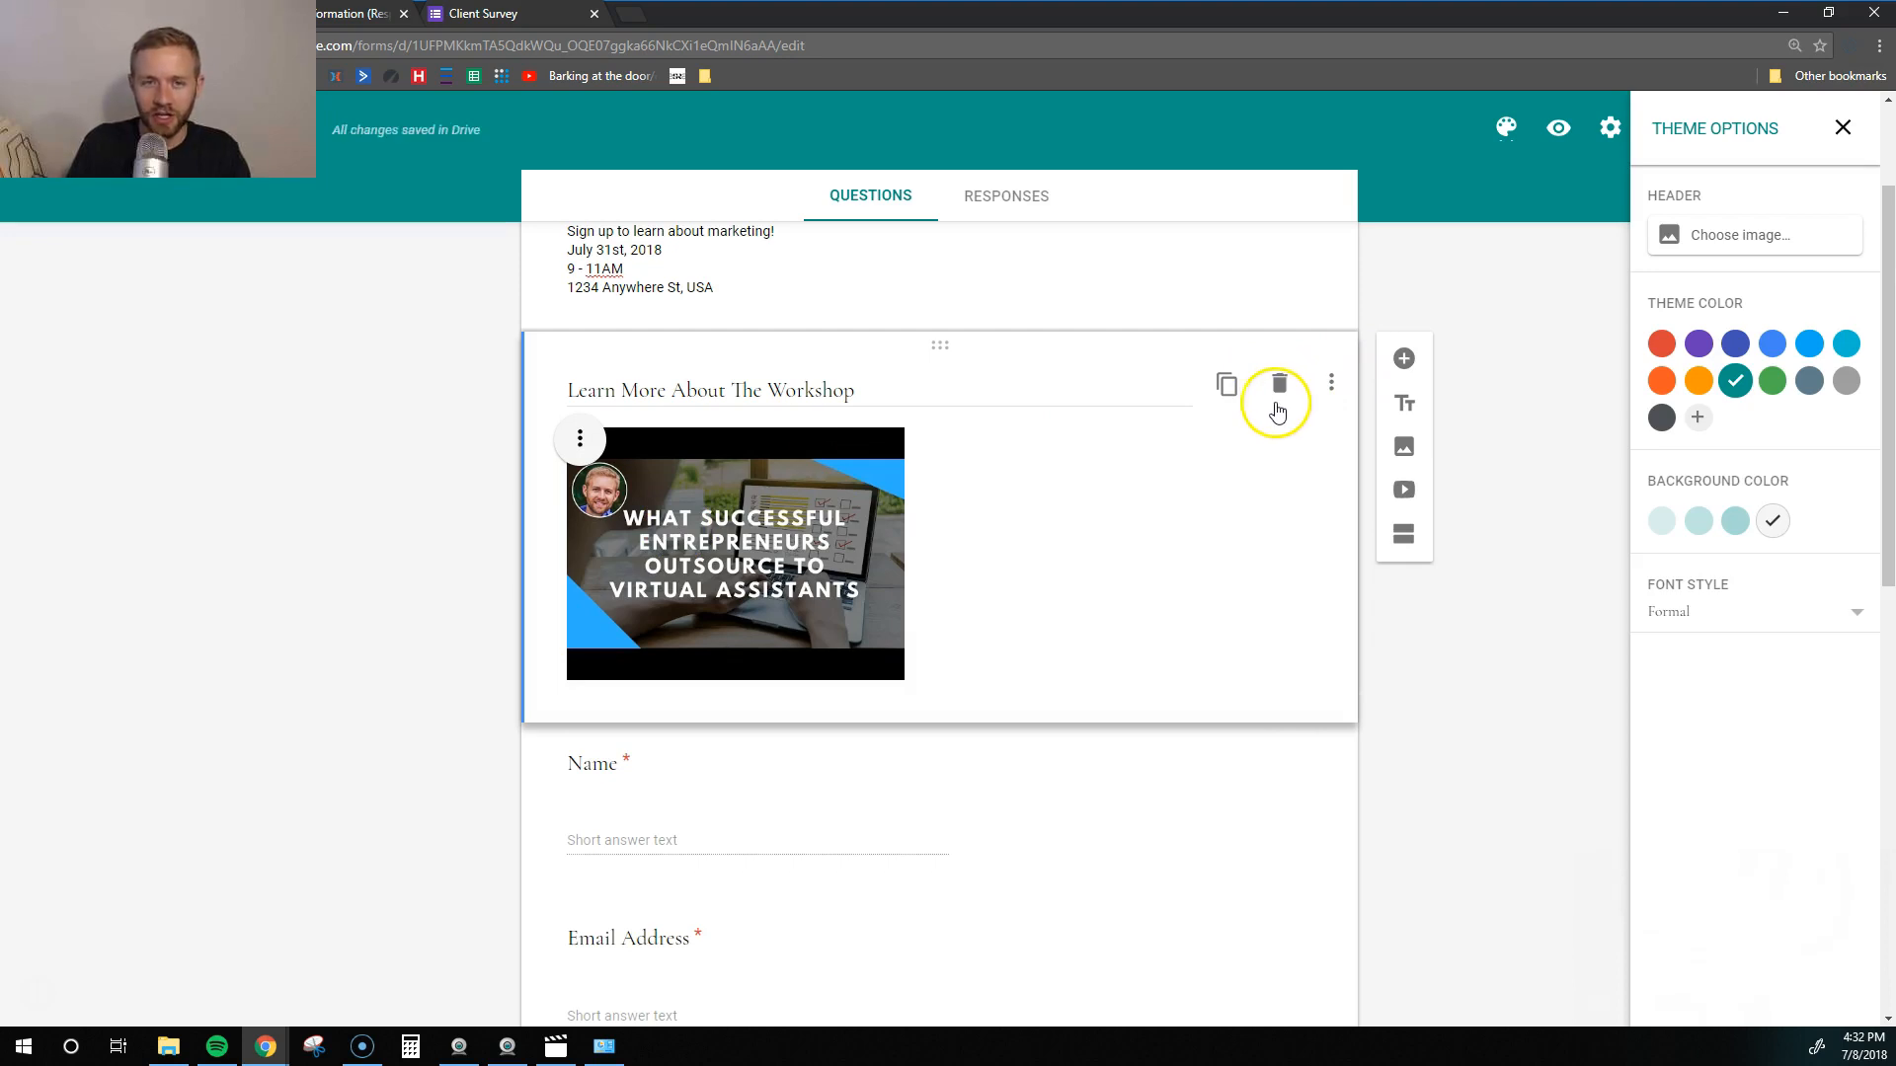
# - Close the Theme Options panel and check the video's new position in the form
pyautogui.scroll(-1, 1458, 650)
pyautogui.scroll(1, 1458, 651)
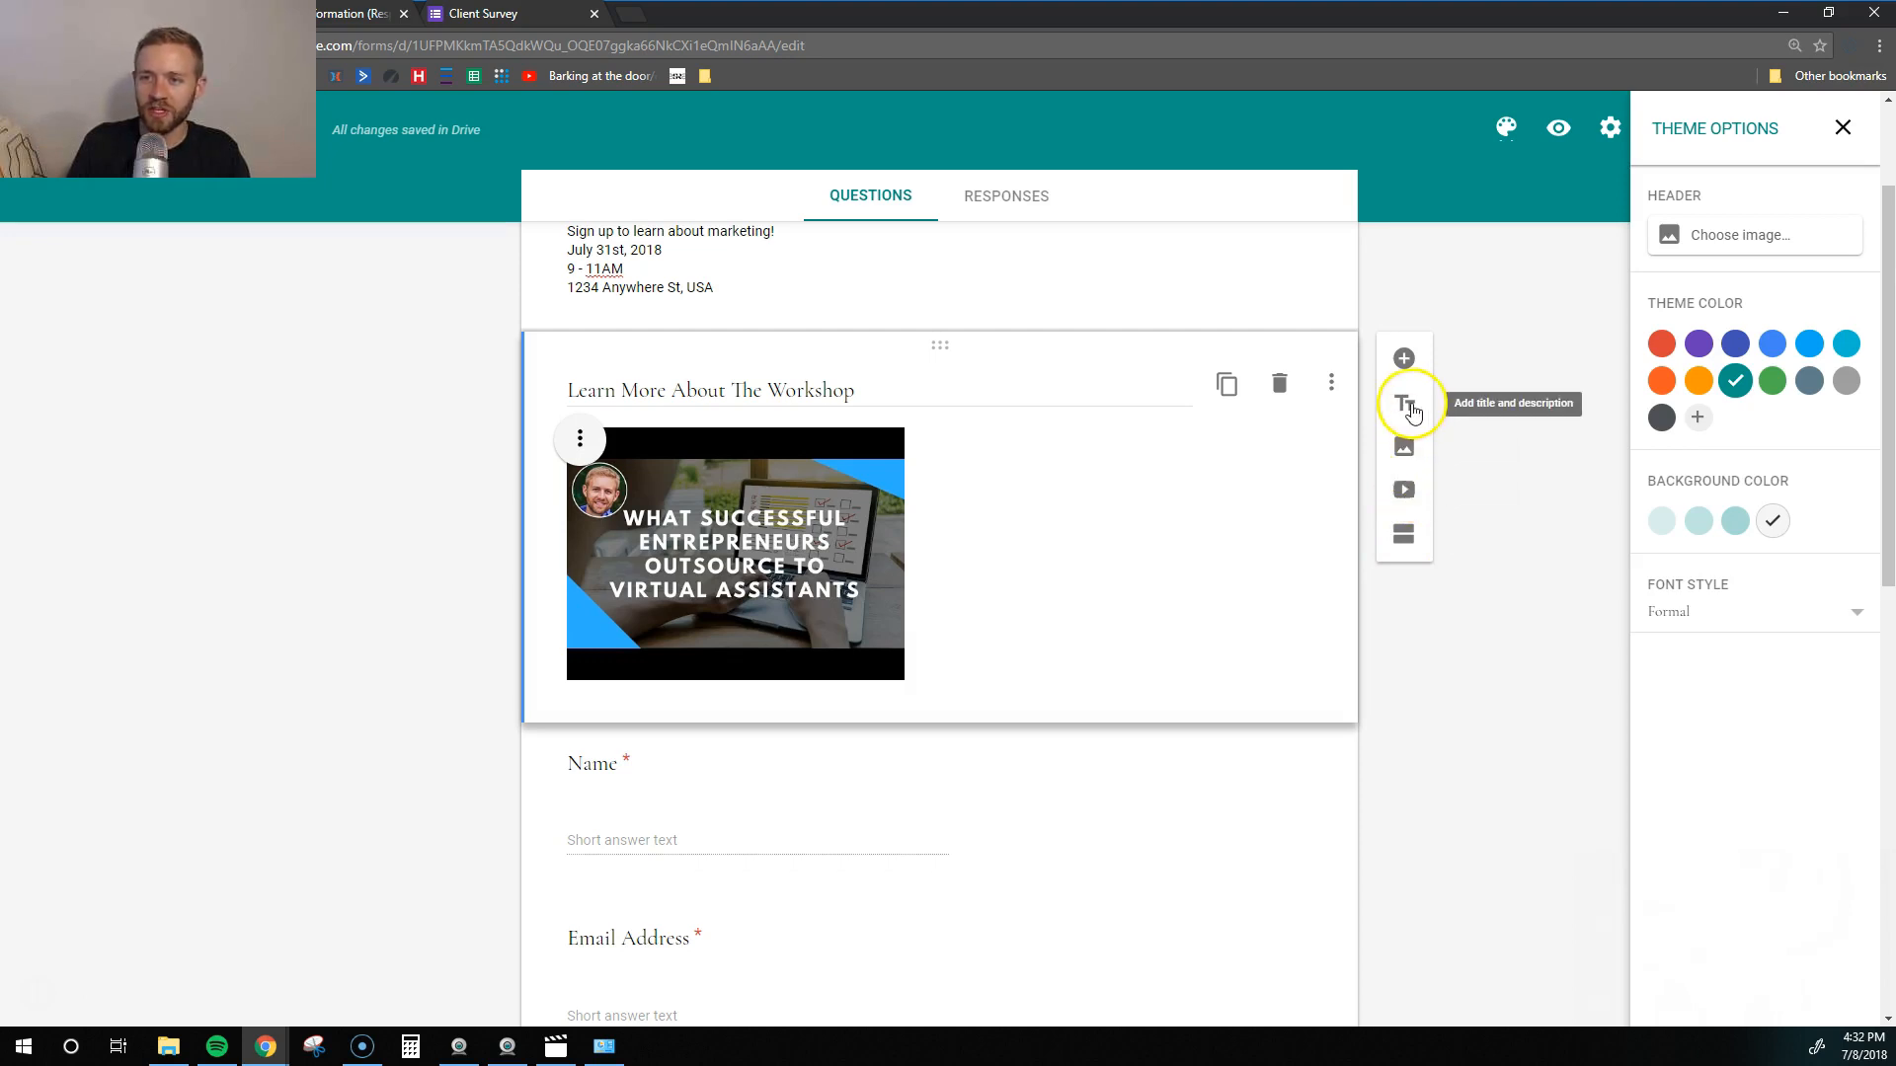
pyautogui.scroll(2, 1516, 511)
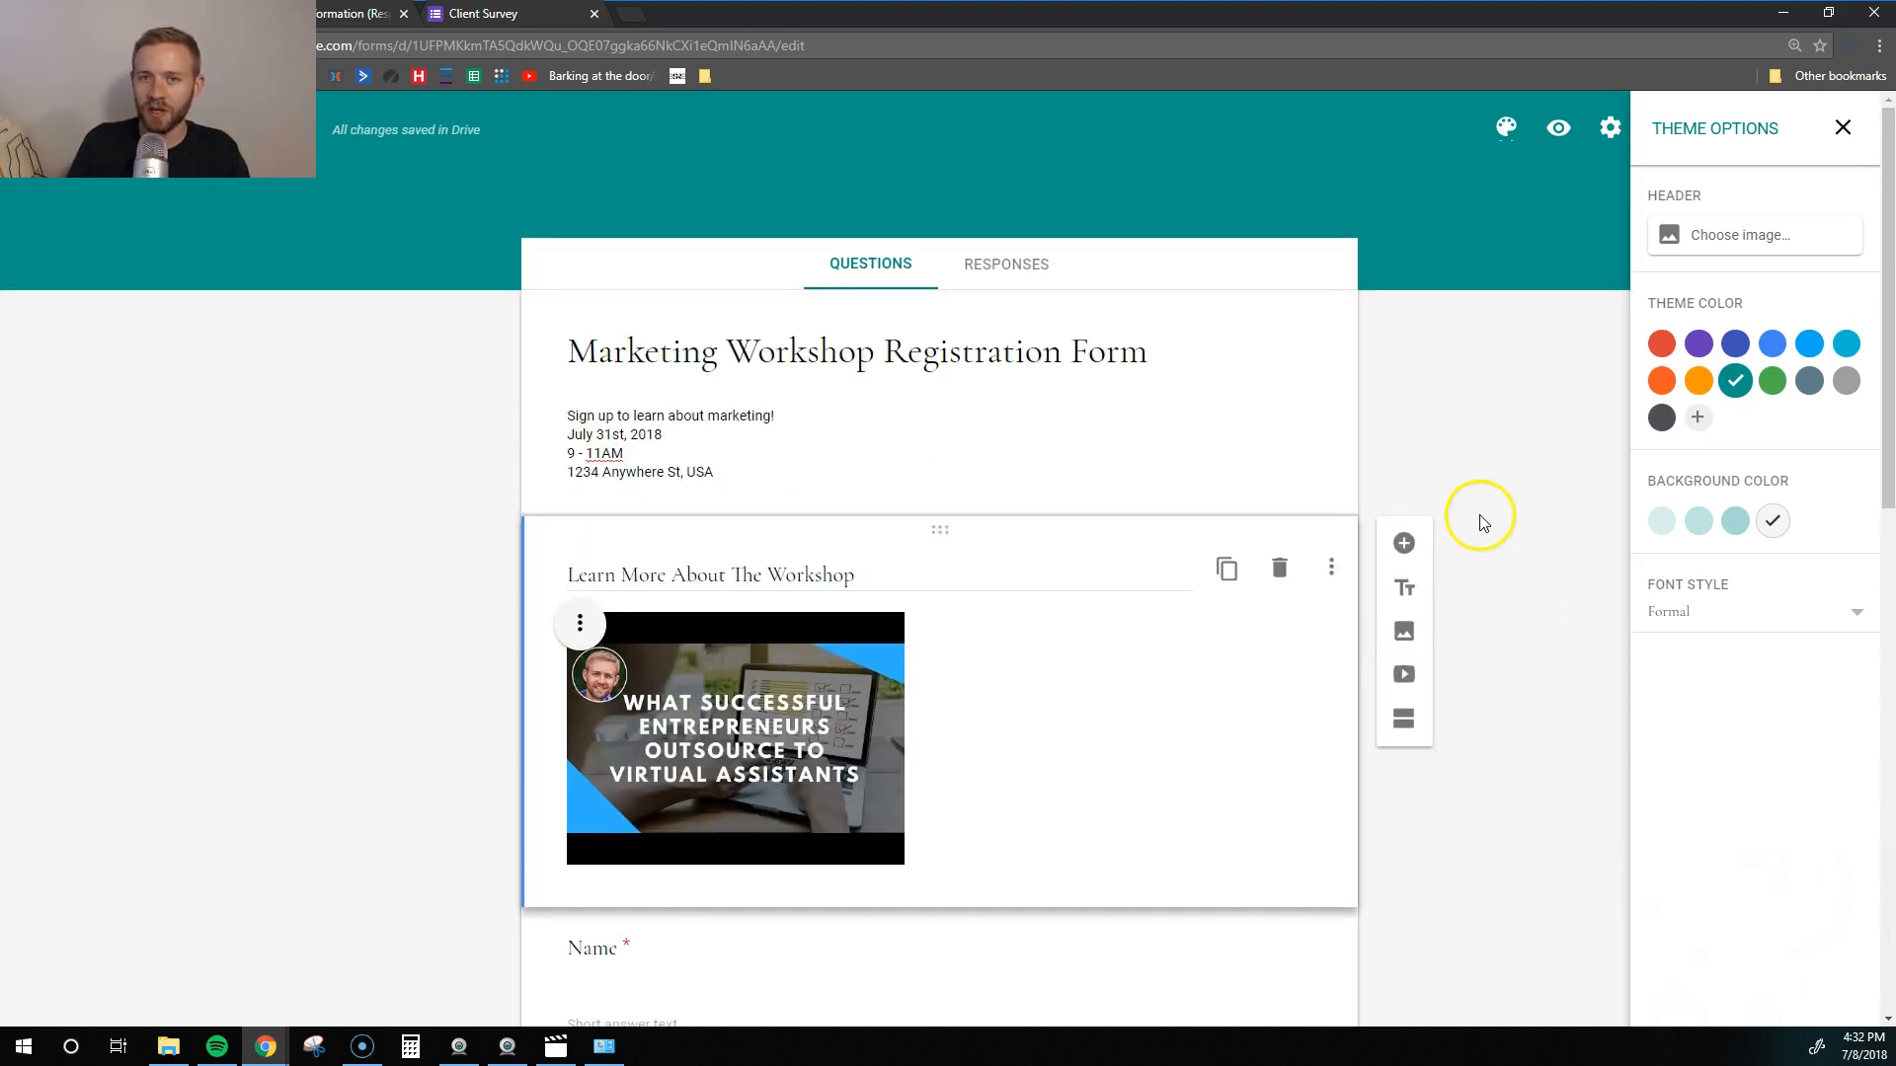
pyautogui.click(1843, 127)
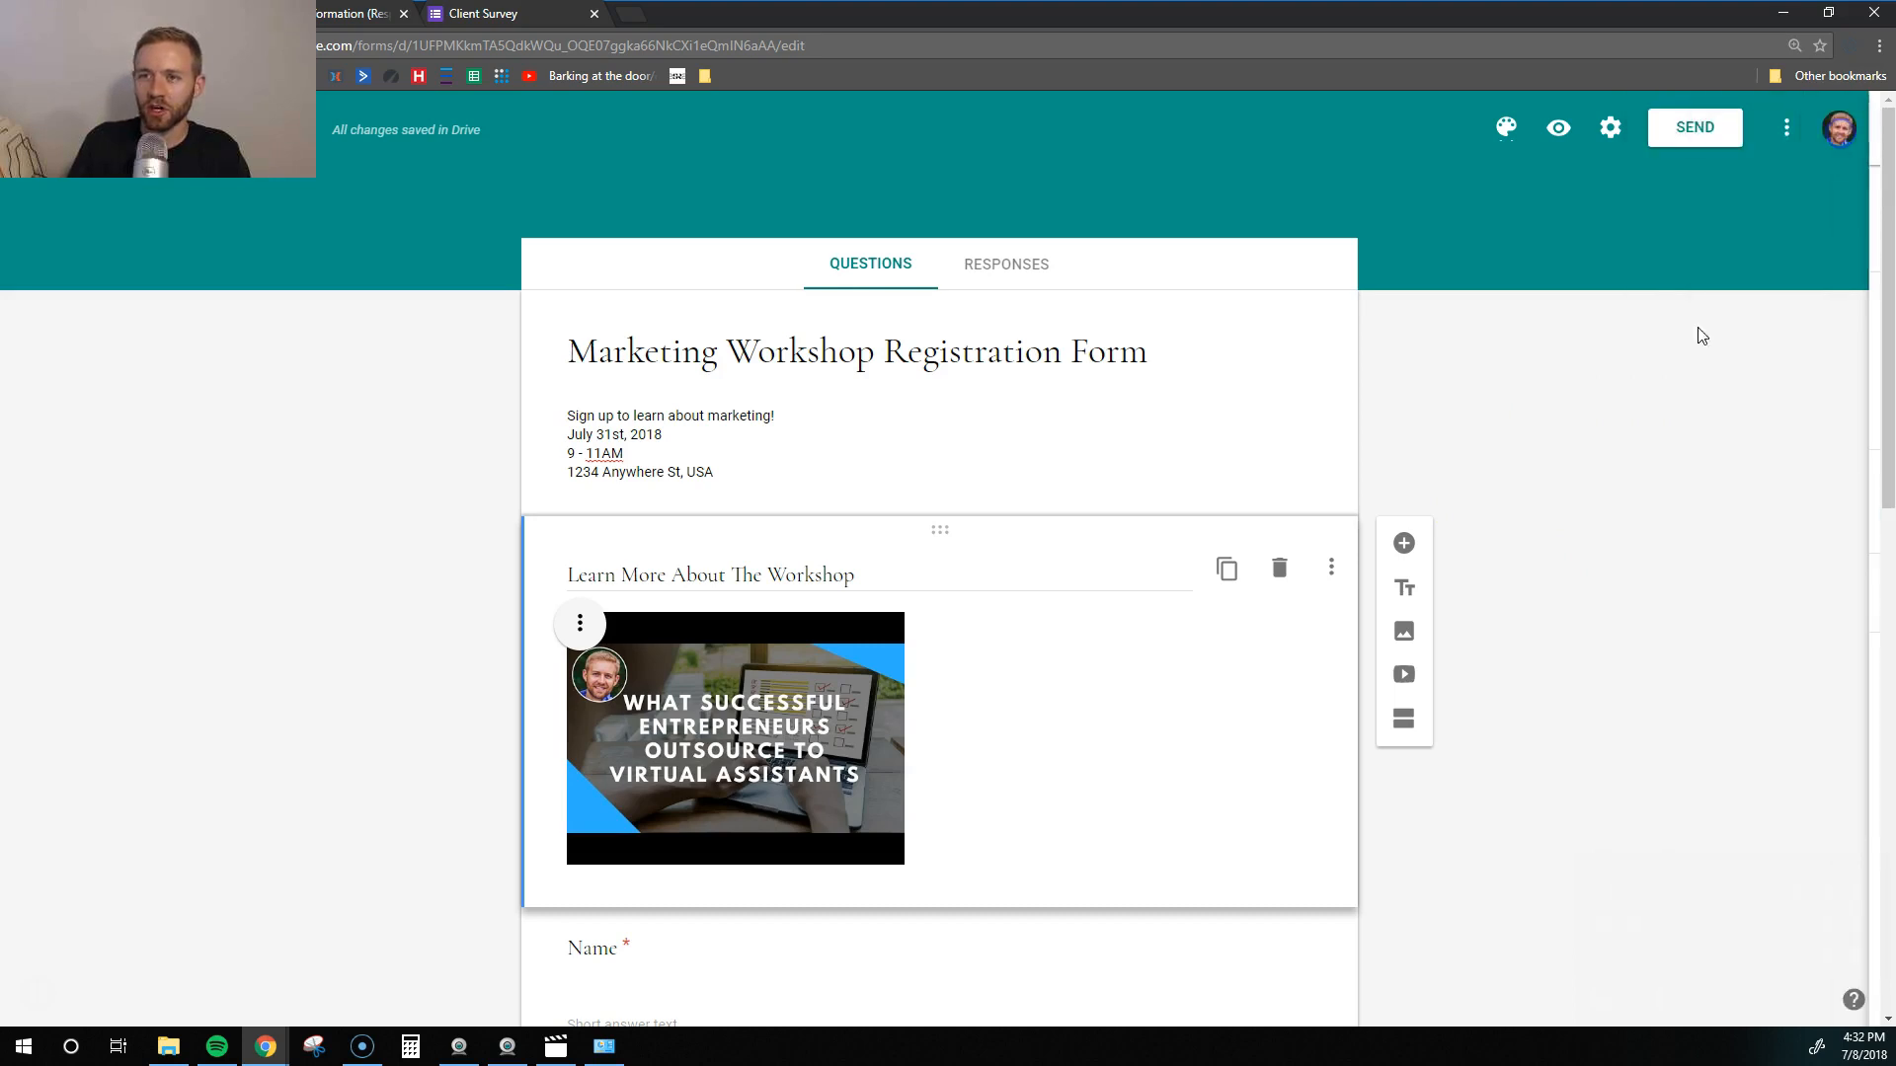
pyautogui.scroll(-6, 1443, 899)
pyautogui.scroll(-6, 1441, 850)
pyautogui.scroll(12, 1617, 674)
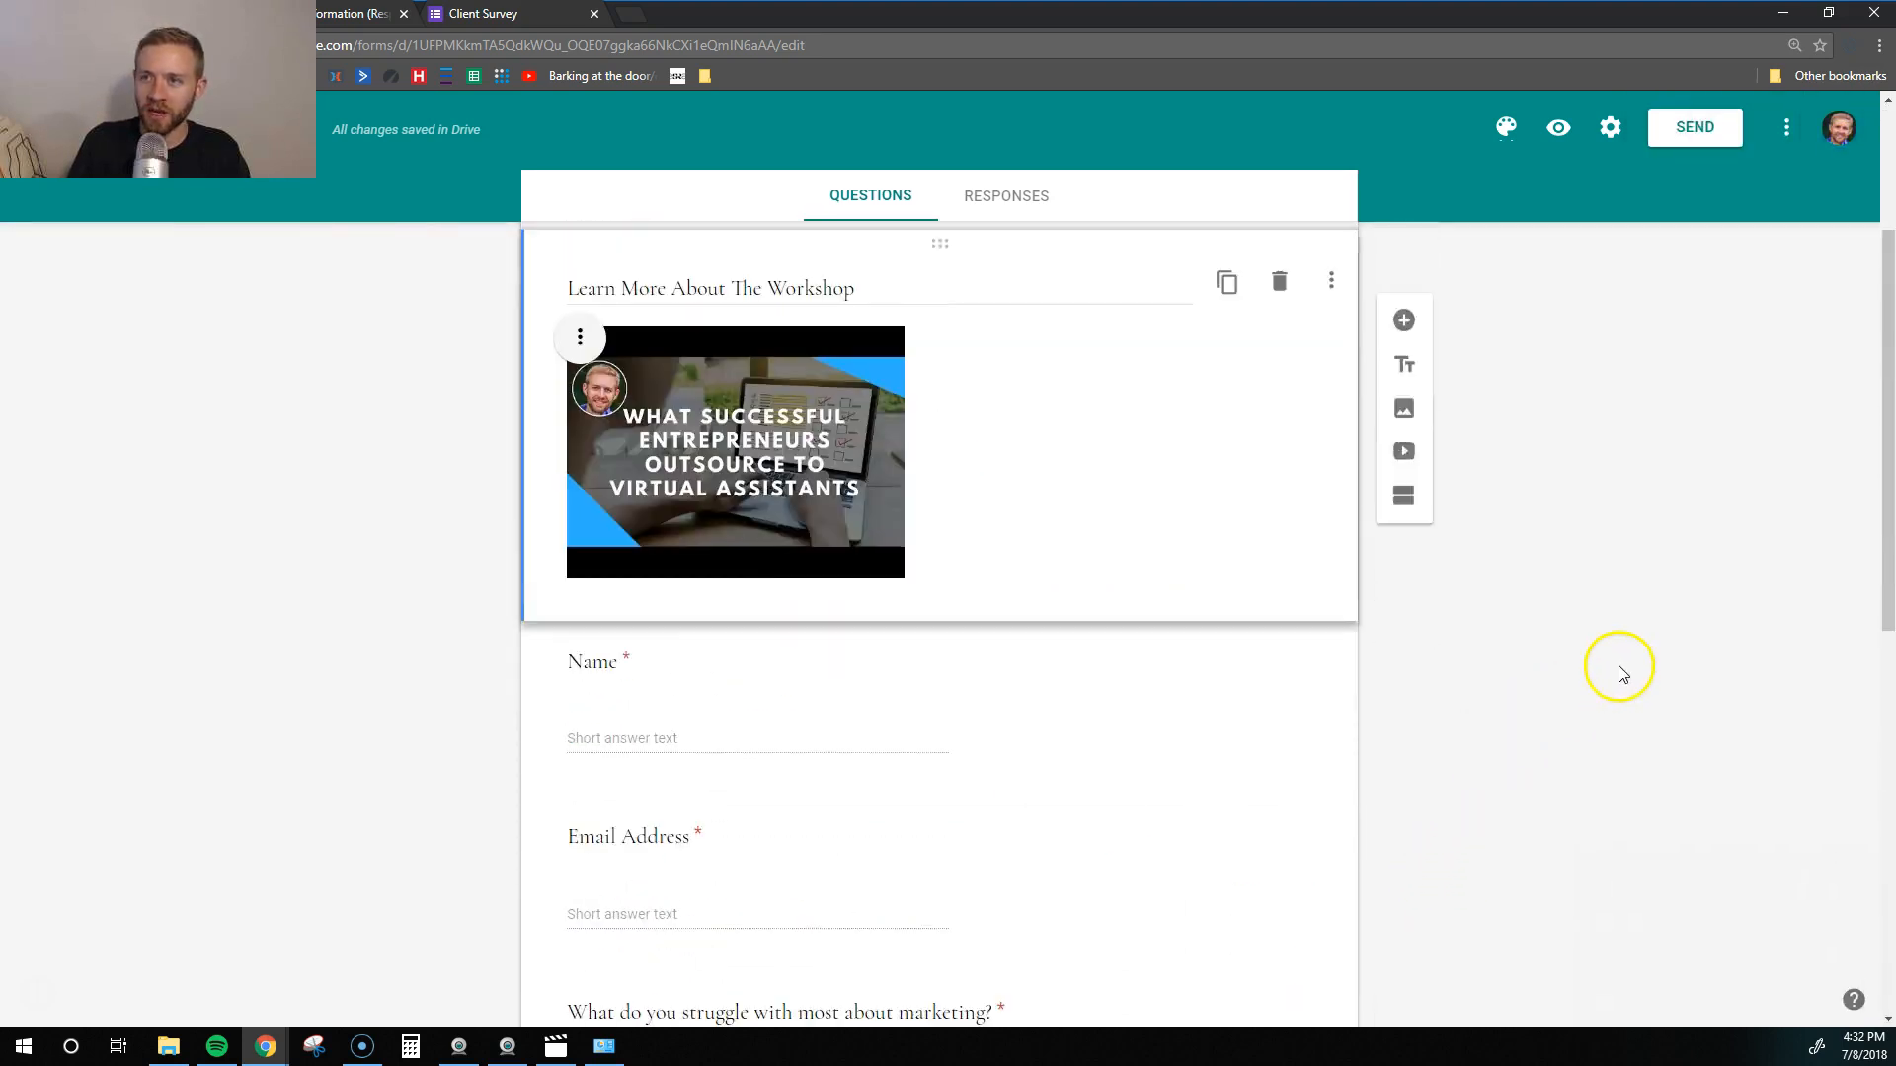
# - Copy the registration form's link with Shorten URL switched on
pyautogui.click(1675, 135)
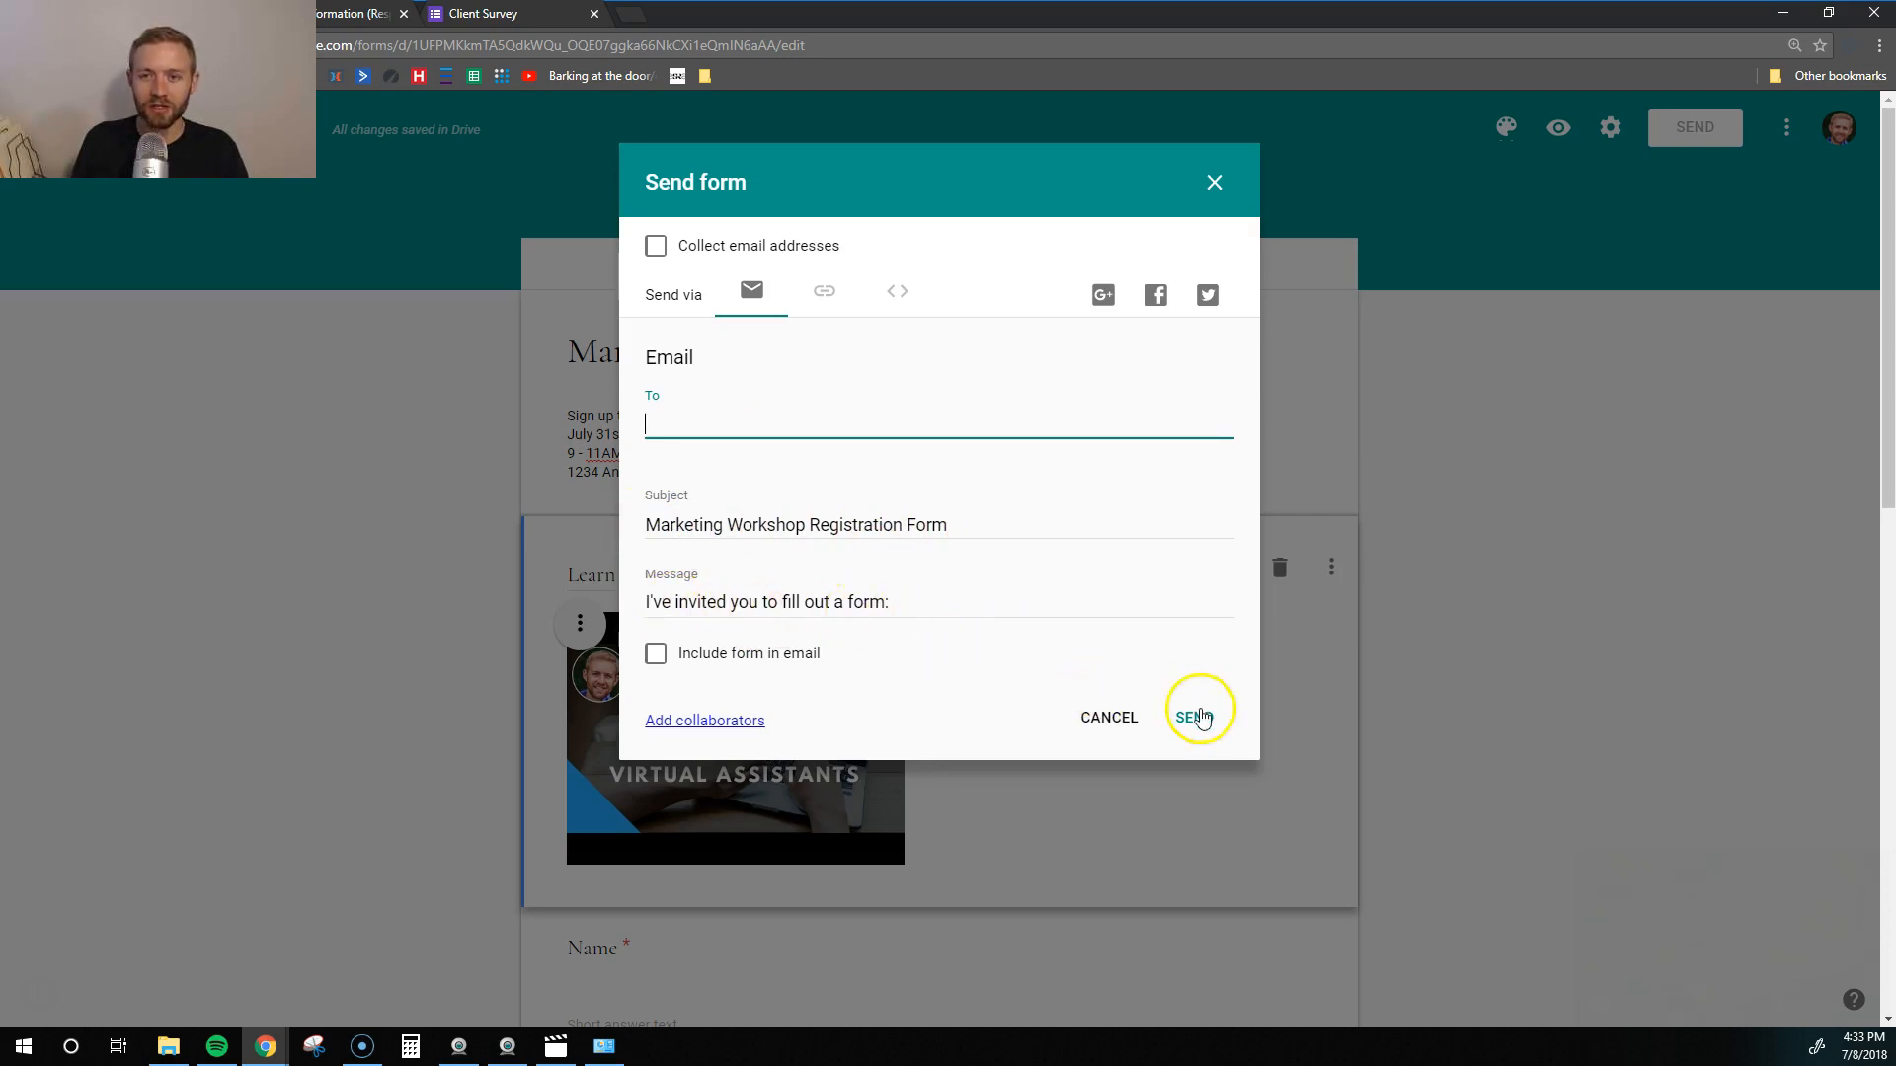
pyautogui.click(838, 289)
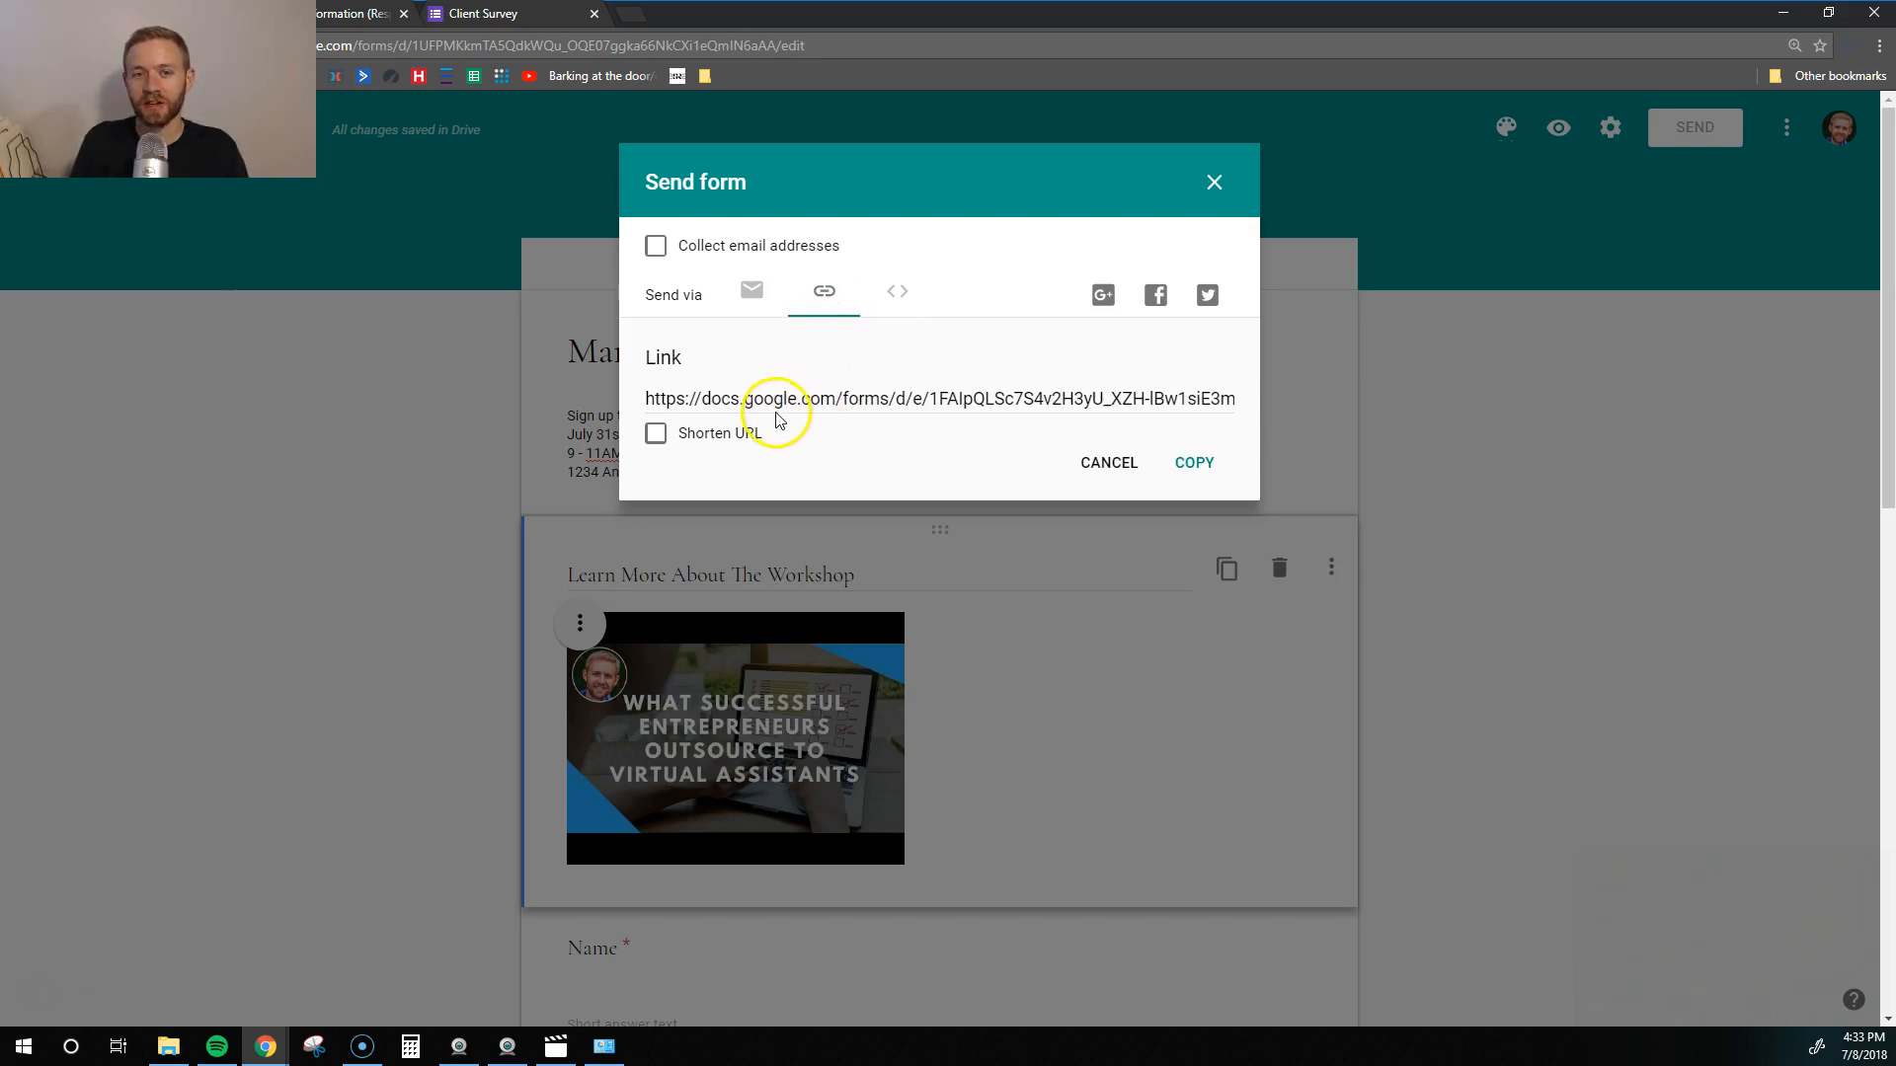
pyautogui.click(690, 437)
pyautogui.click(1194, 462)
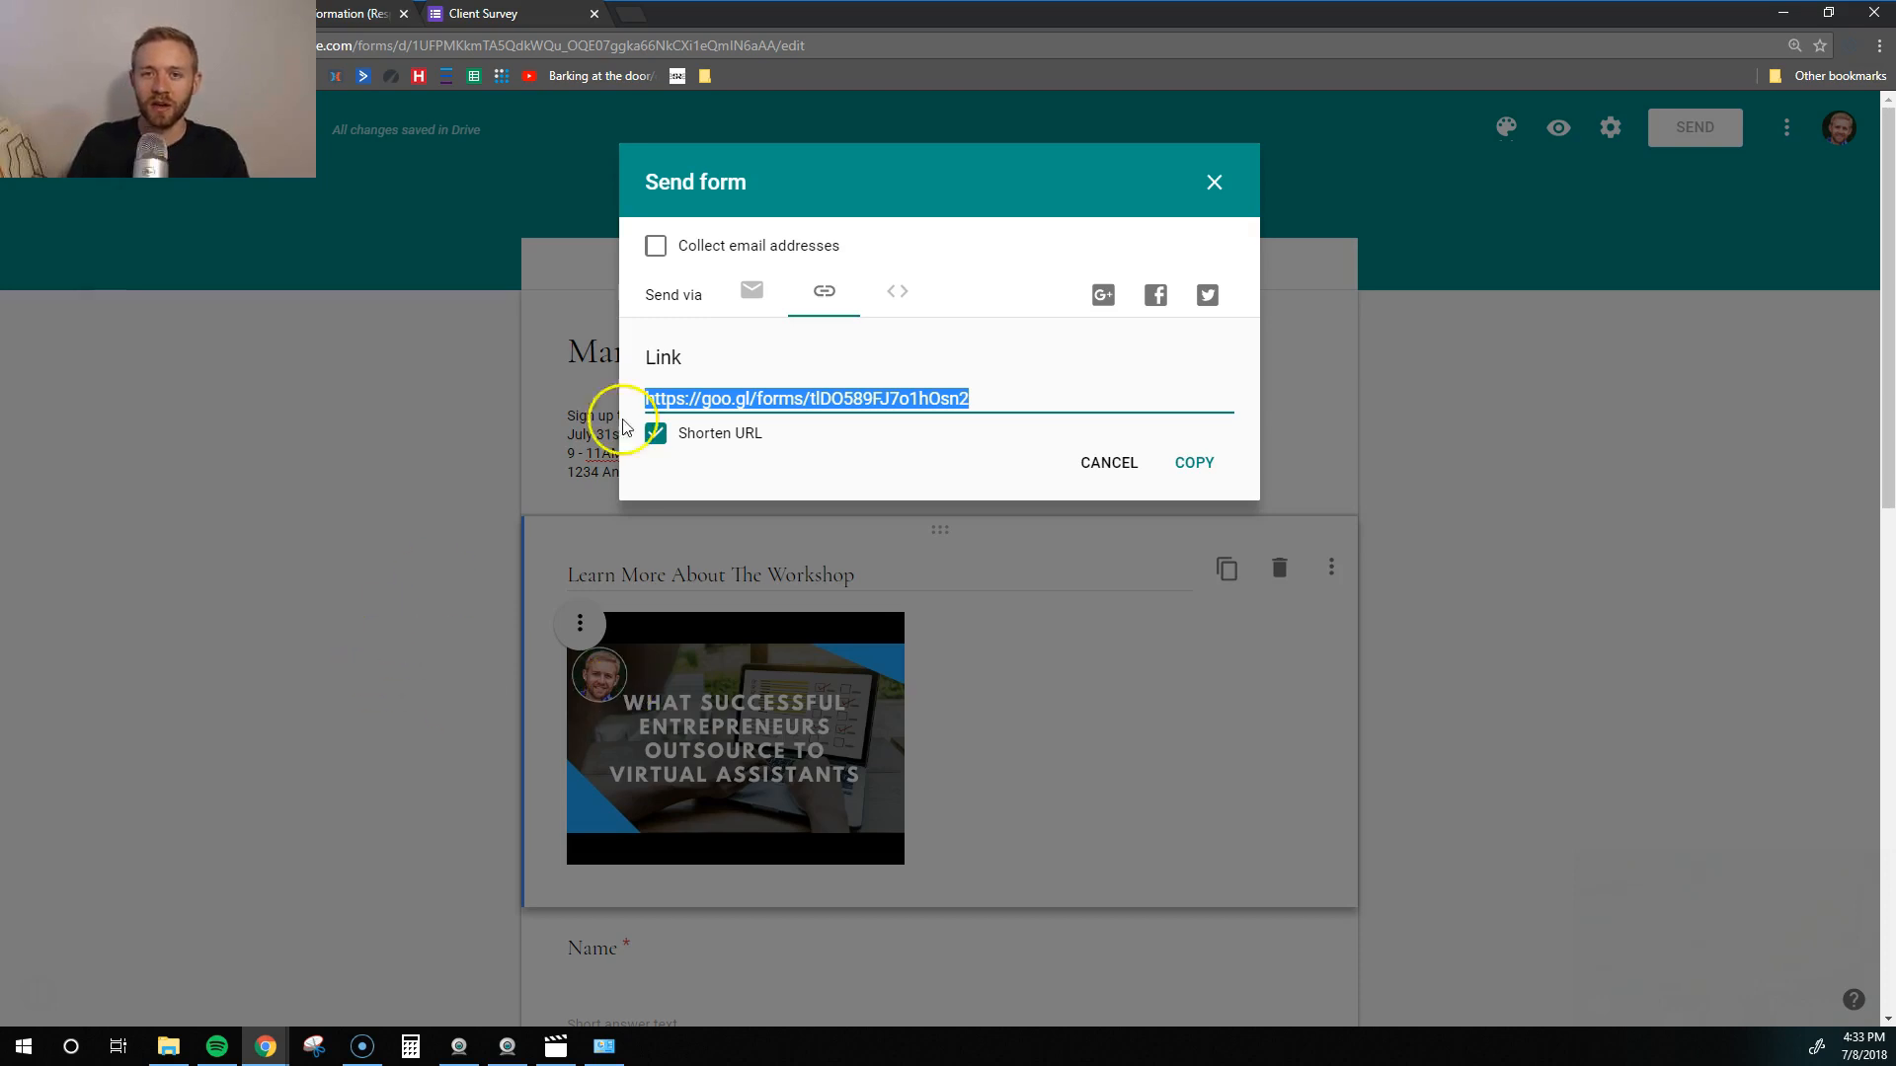
# - View the embed HTML, recopy the shortened link, and close the Client Survey tab
pyautogui.click(894, 296)
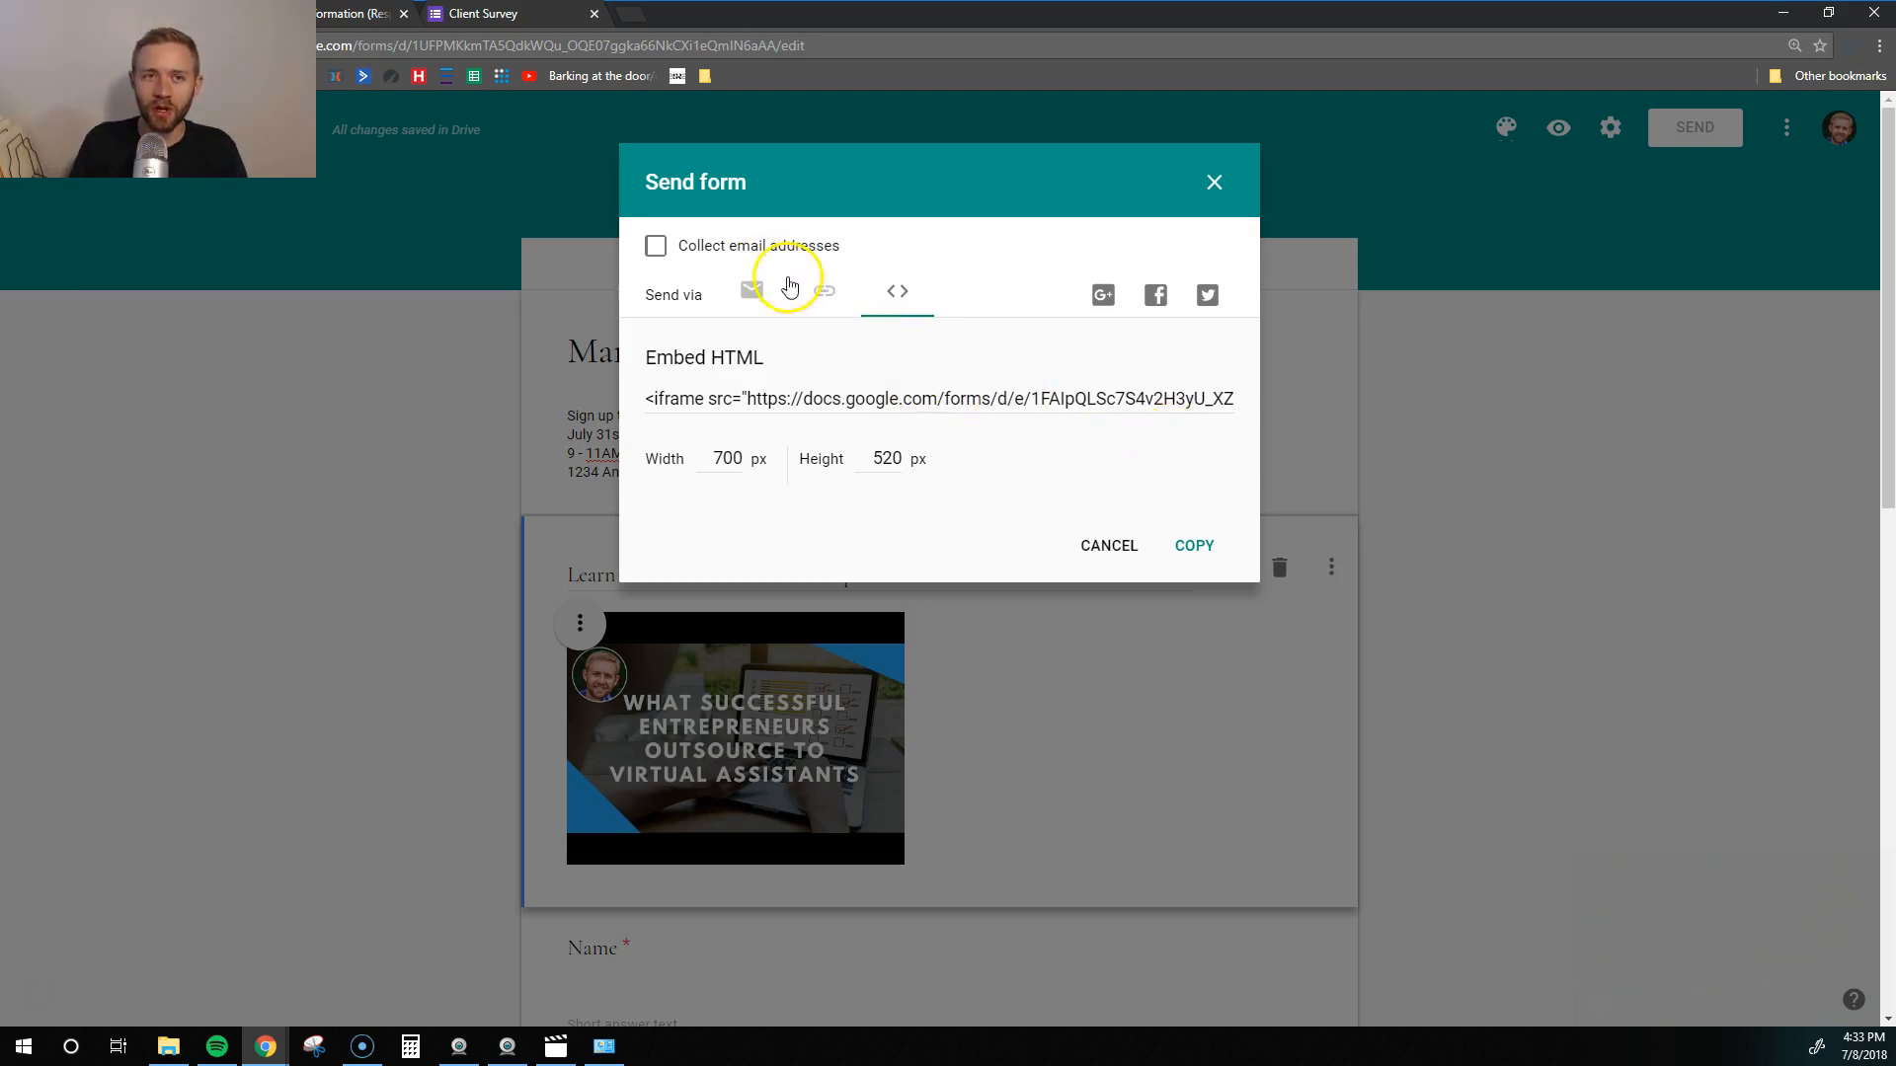
pyautogui.click(824, 291)
pyautogui.click(1194, 462)
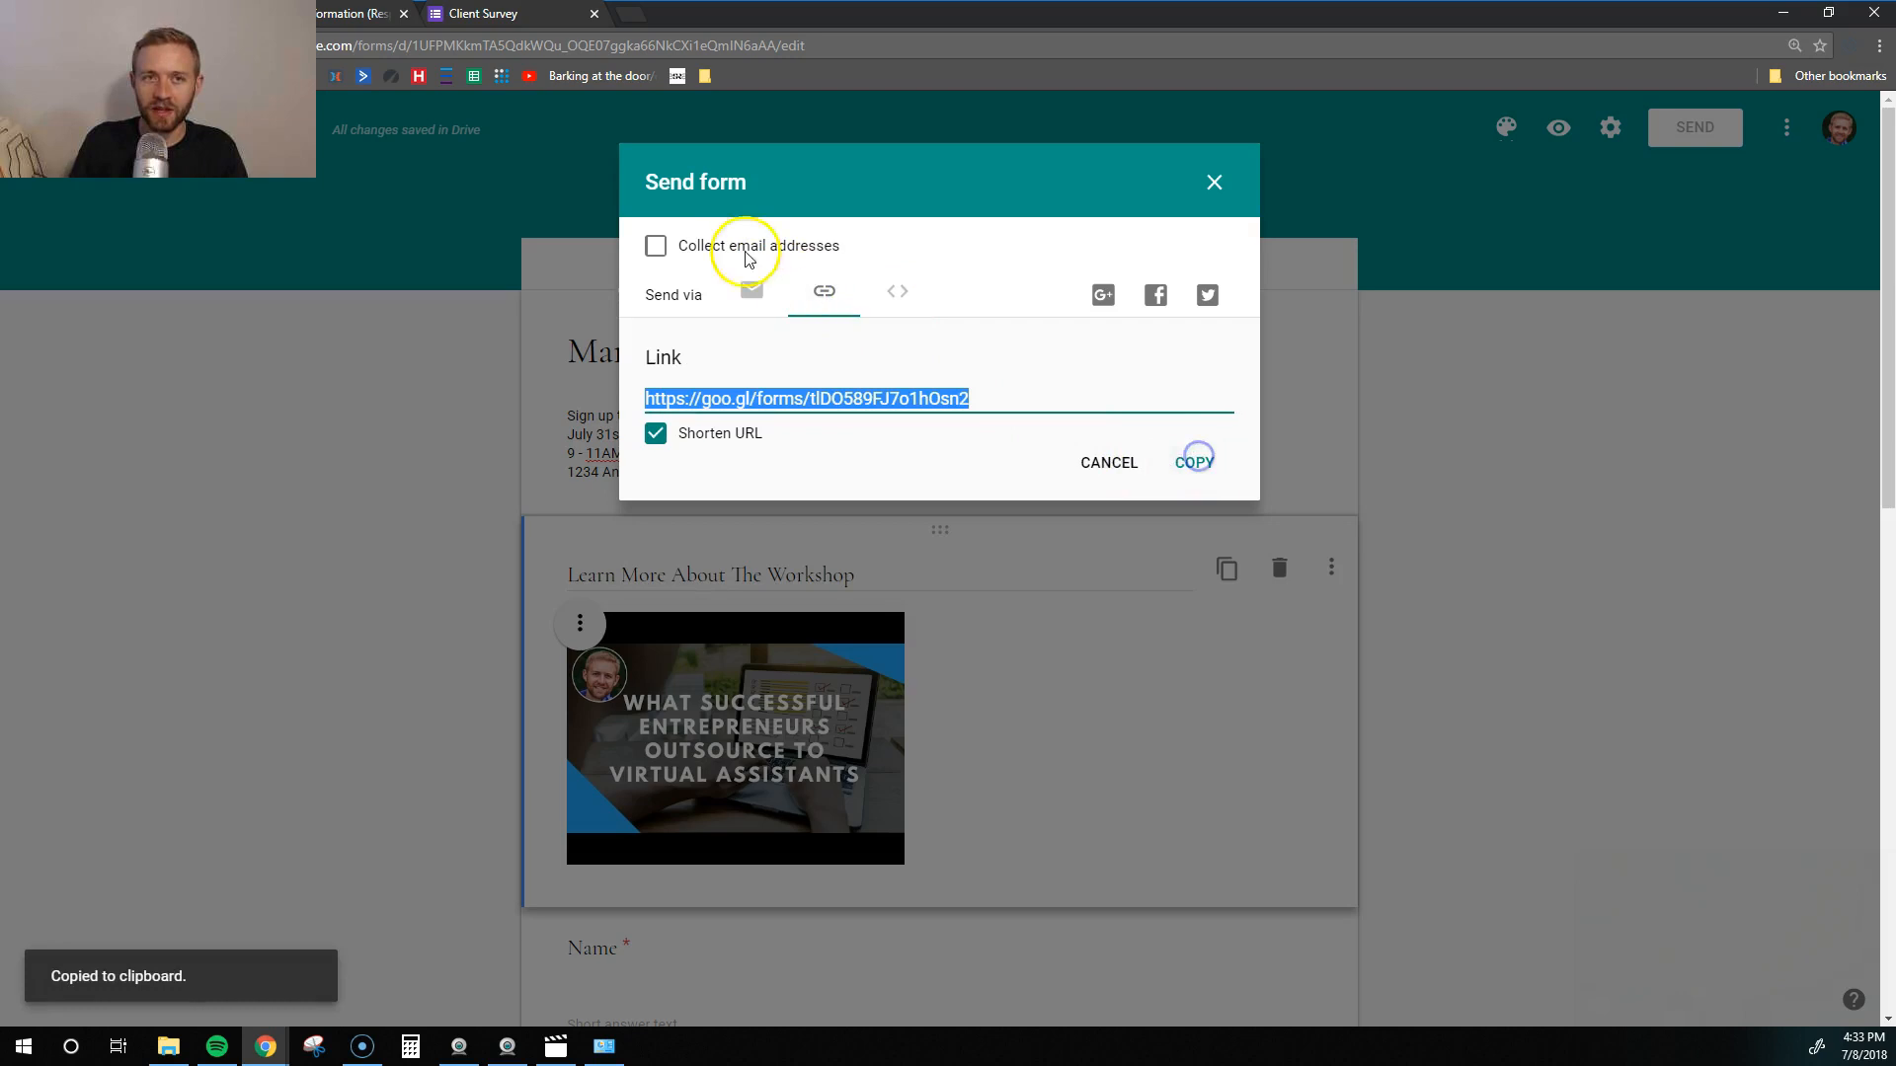
pyautogui.click(596, 14)
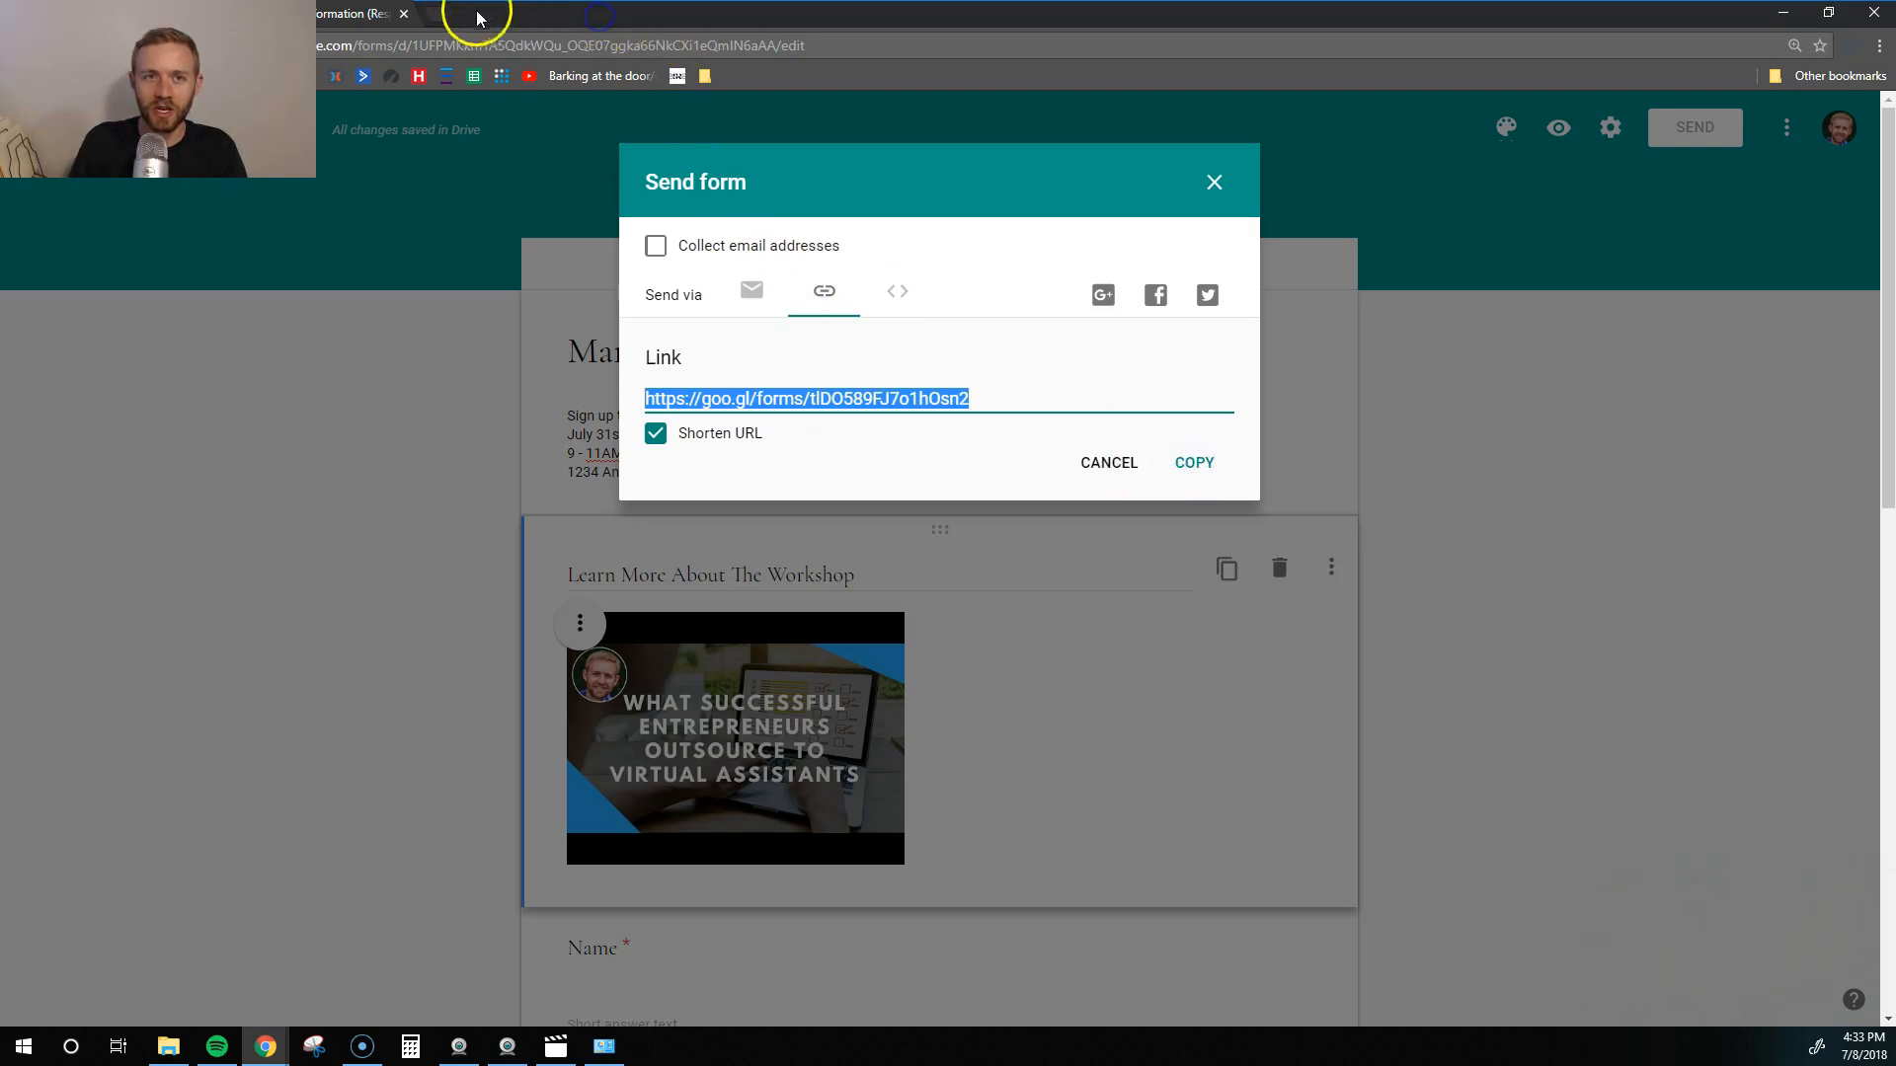
# - Load the copied form link in a private window and briefly play the embedded video
pyautogui.hotkey('ctrl', 'shift', 'n')
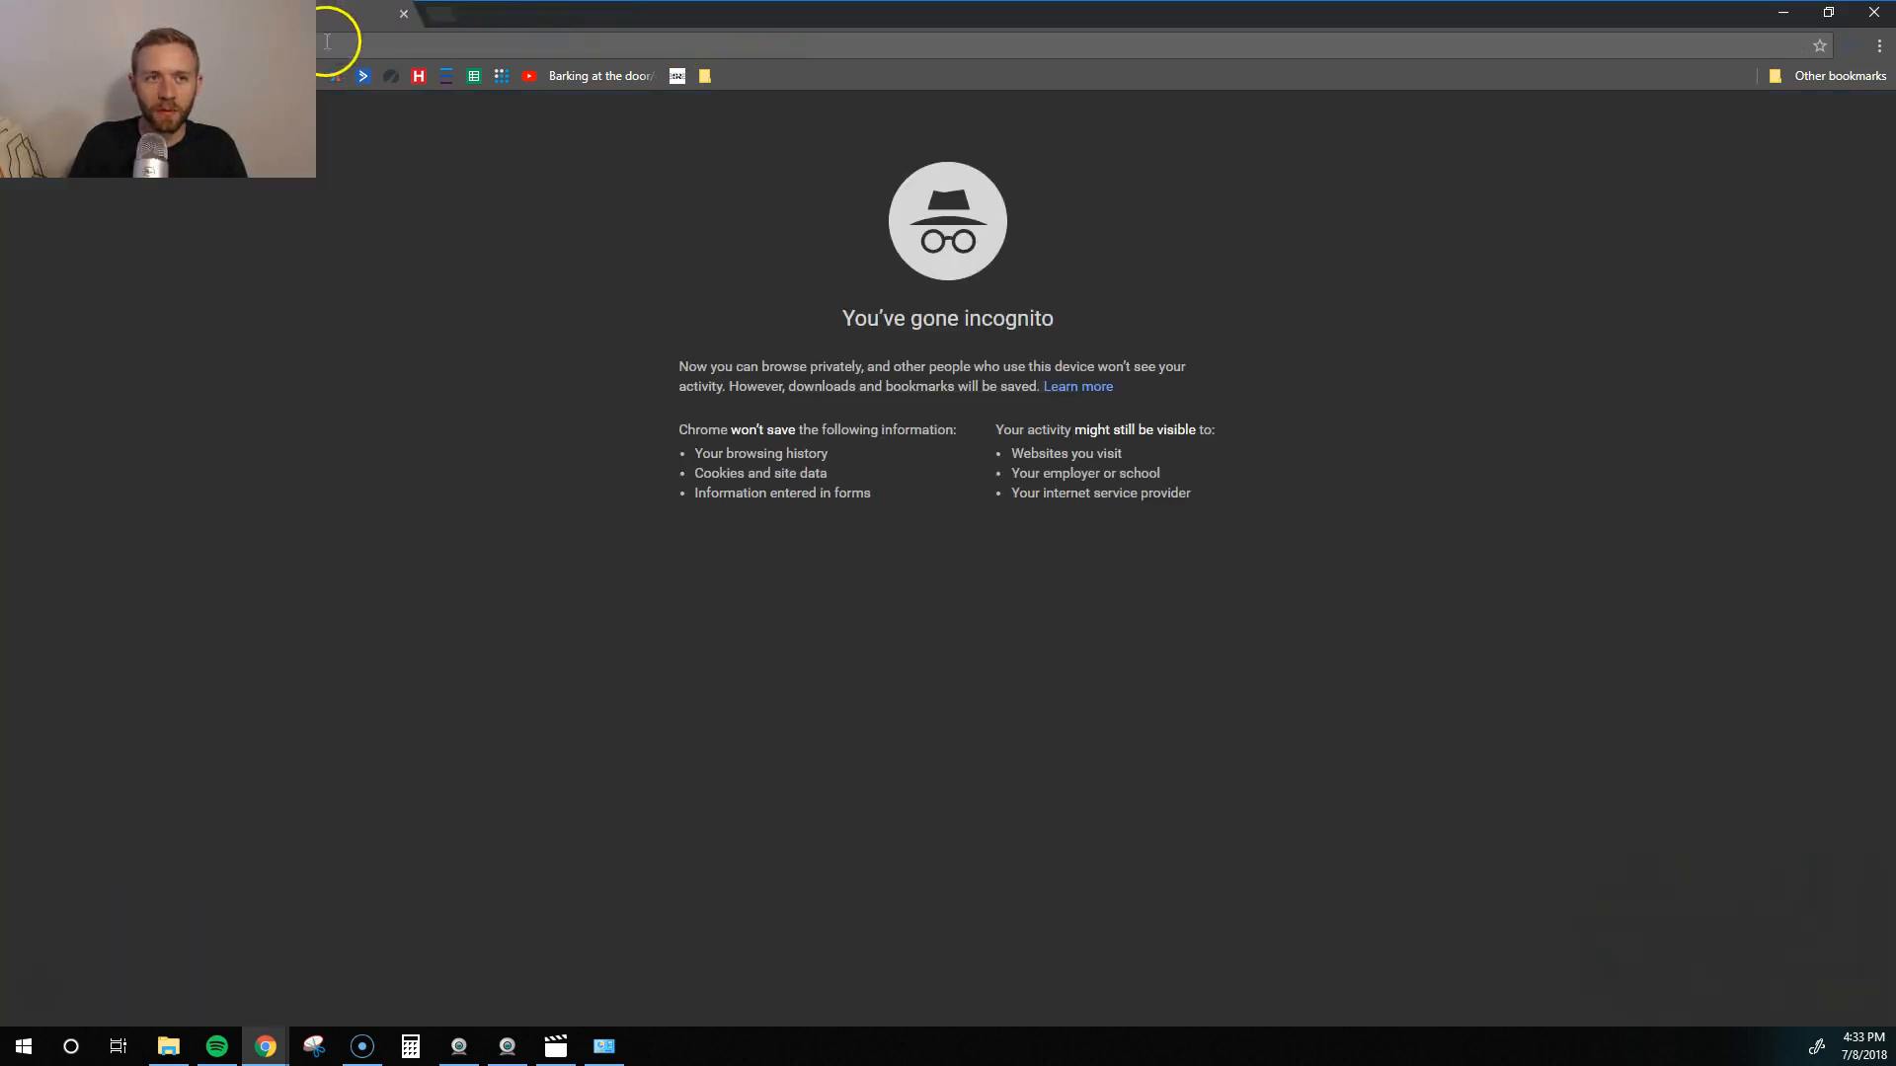
pyautogui.hotkey('ctrl', 'v')
pyautogui.press('Return')
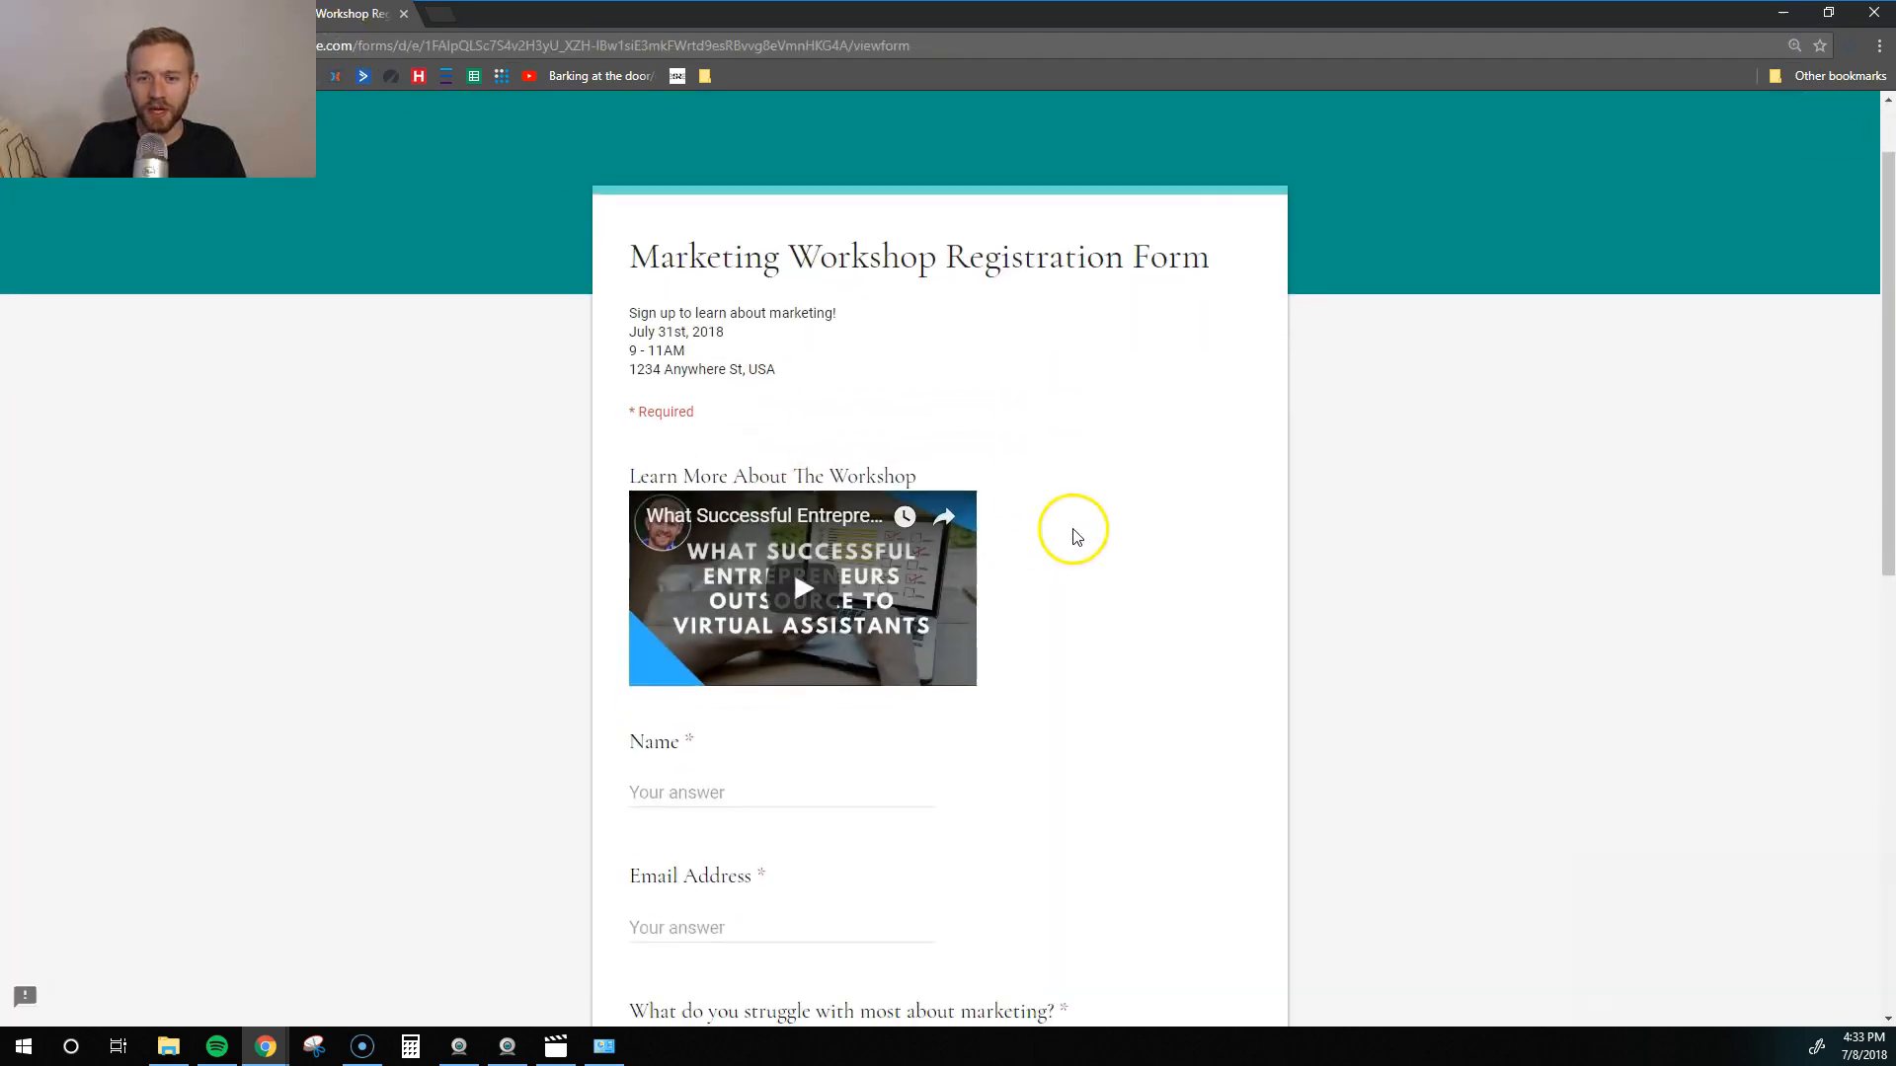
pyautogui.scroll(-10, 1082, 537)
pyautogui.scroll(9, 1106, 553)
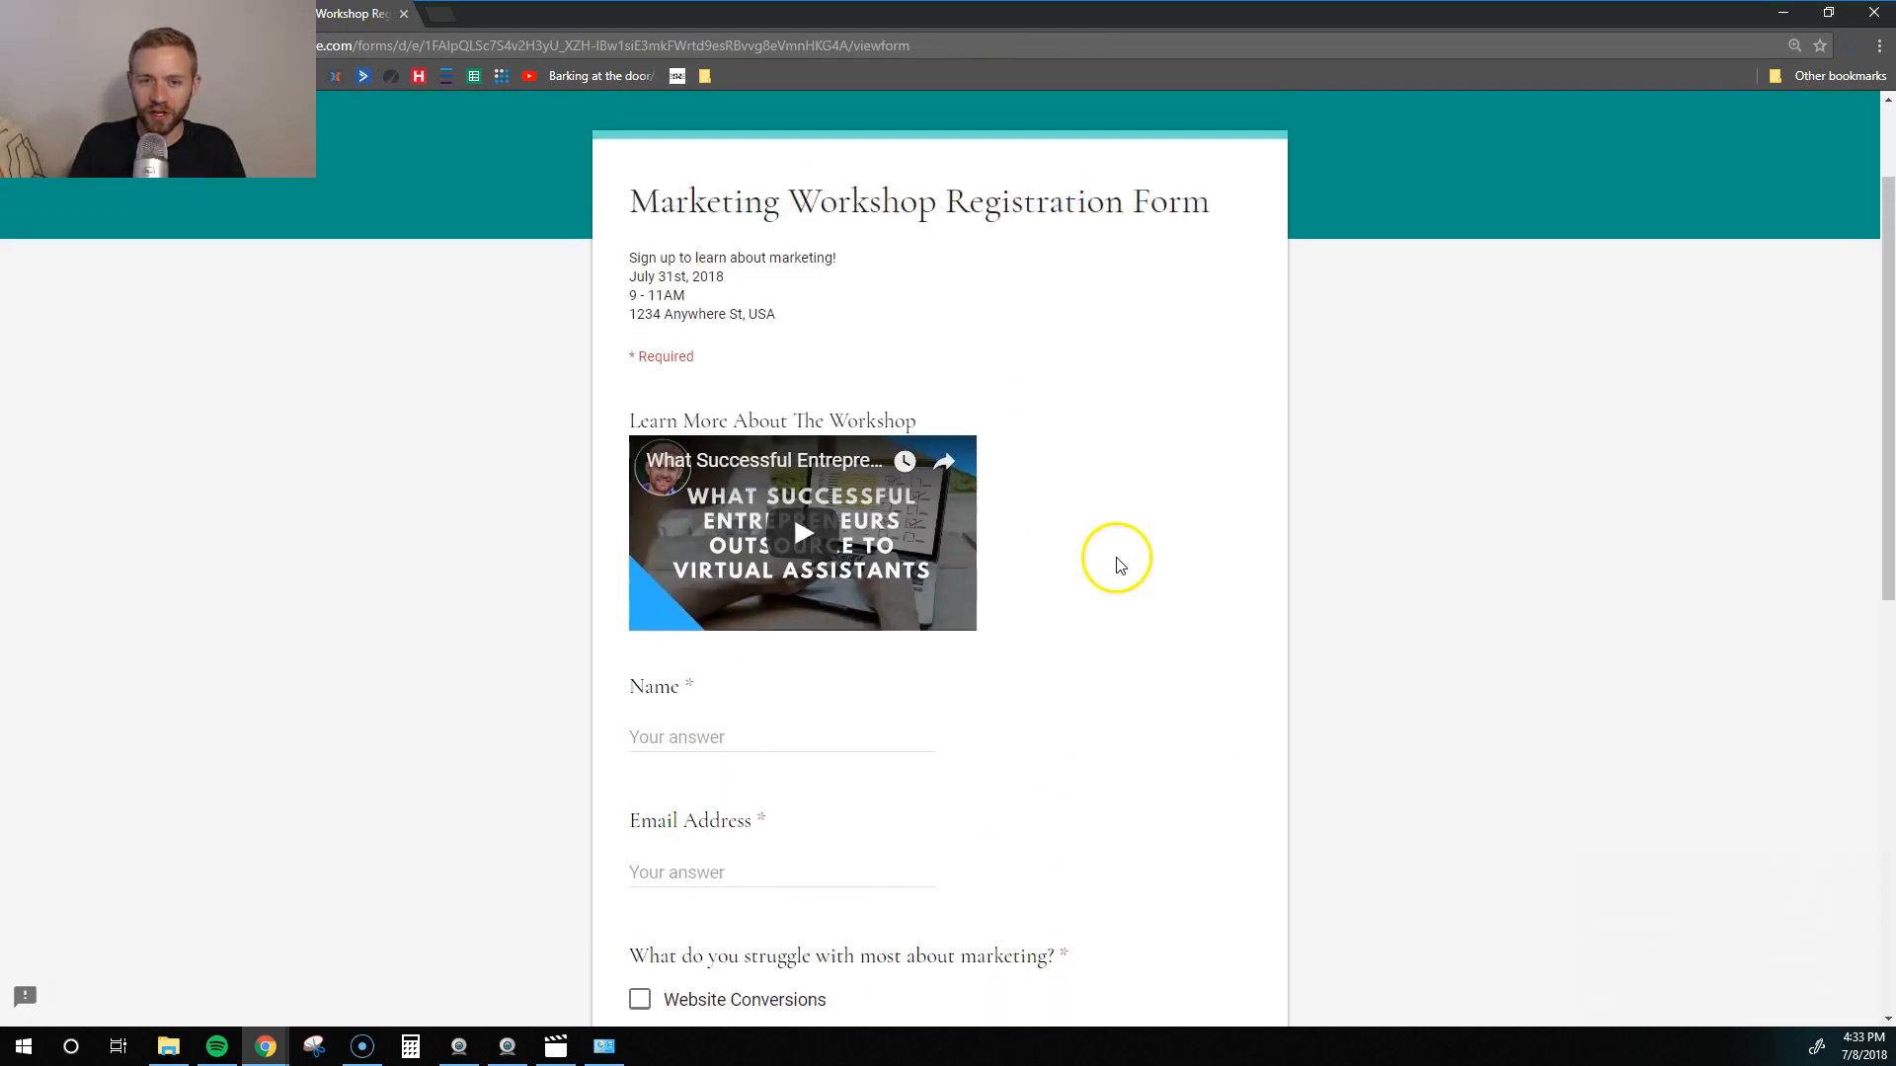
pyautogui.scroll(2, 1121, 565)
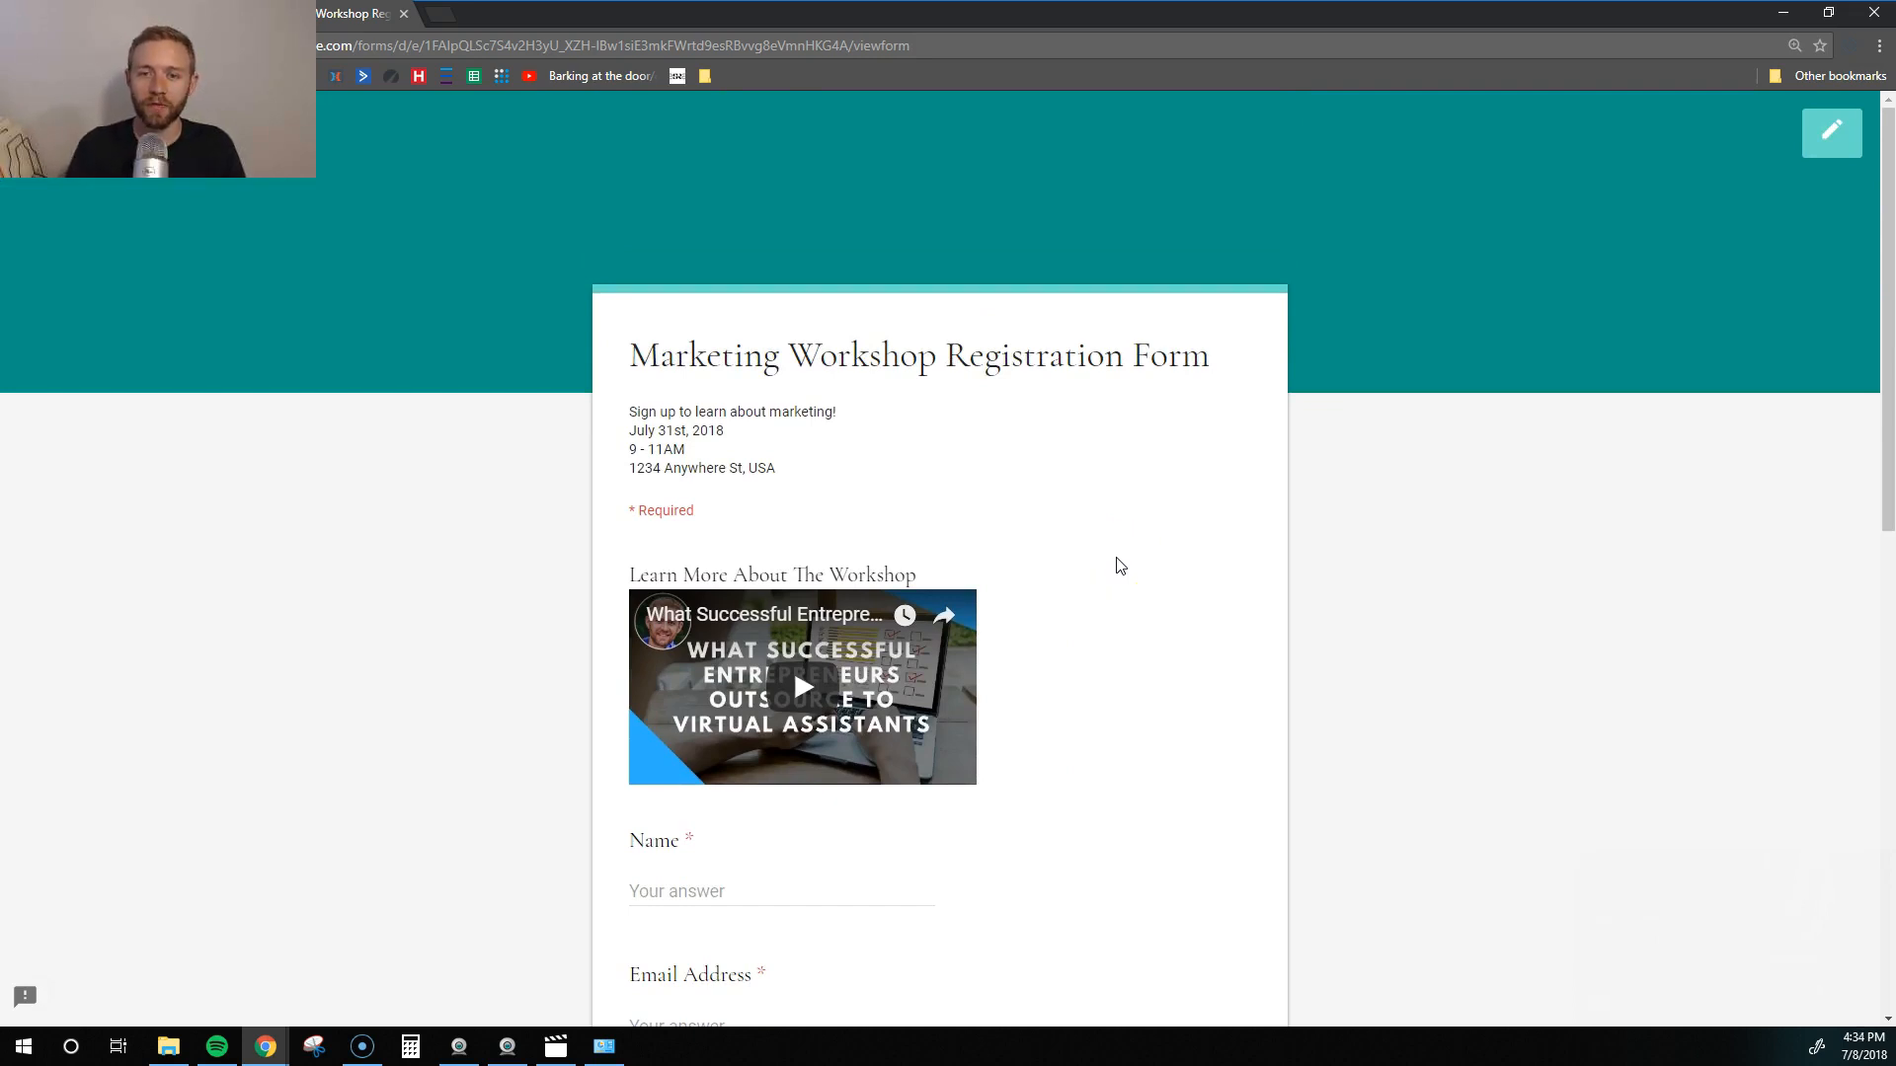
pyautogui.scroll(-2, 888, 524)
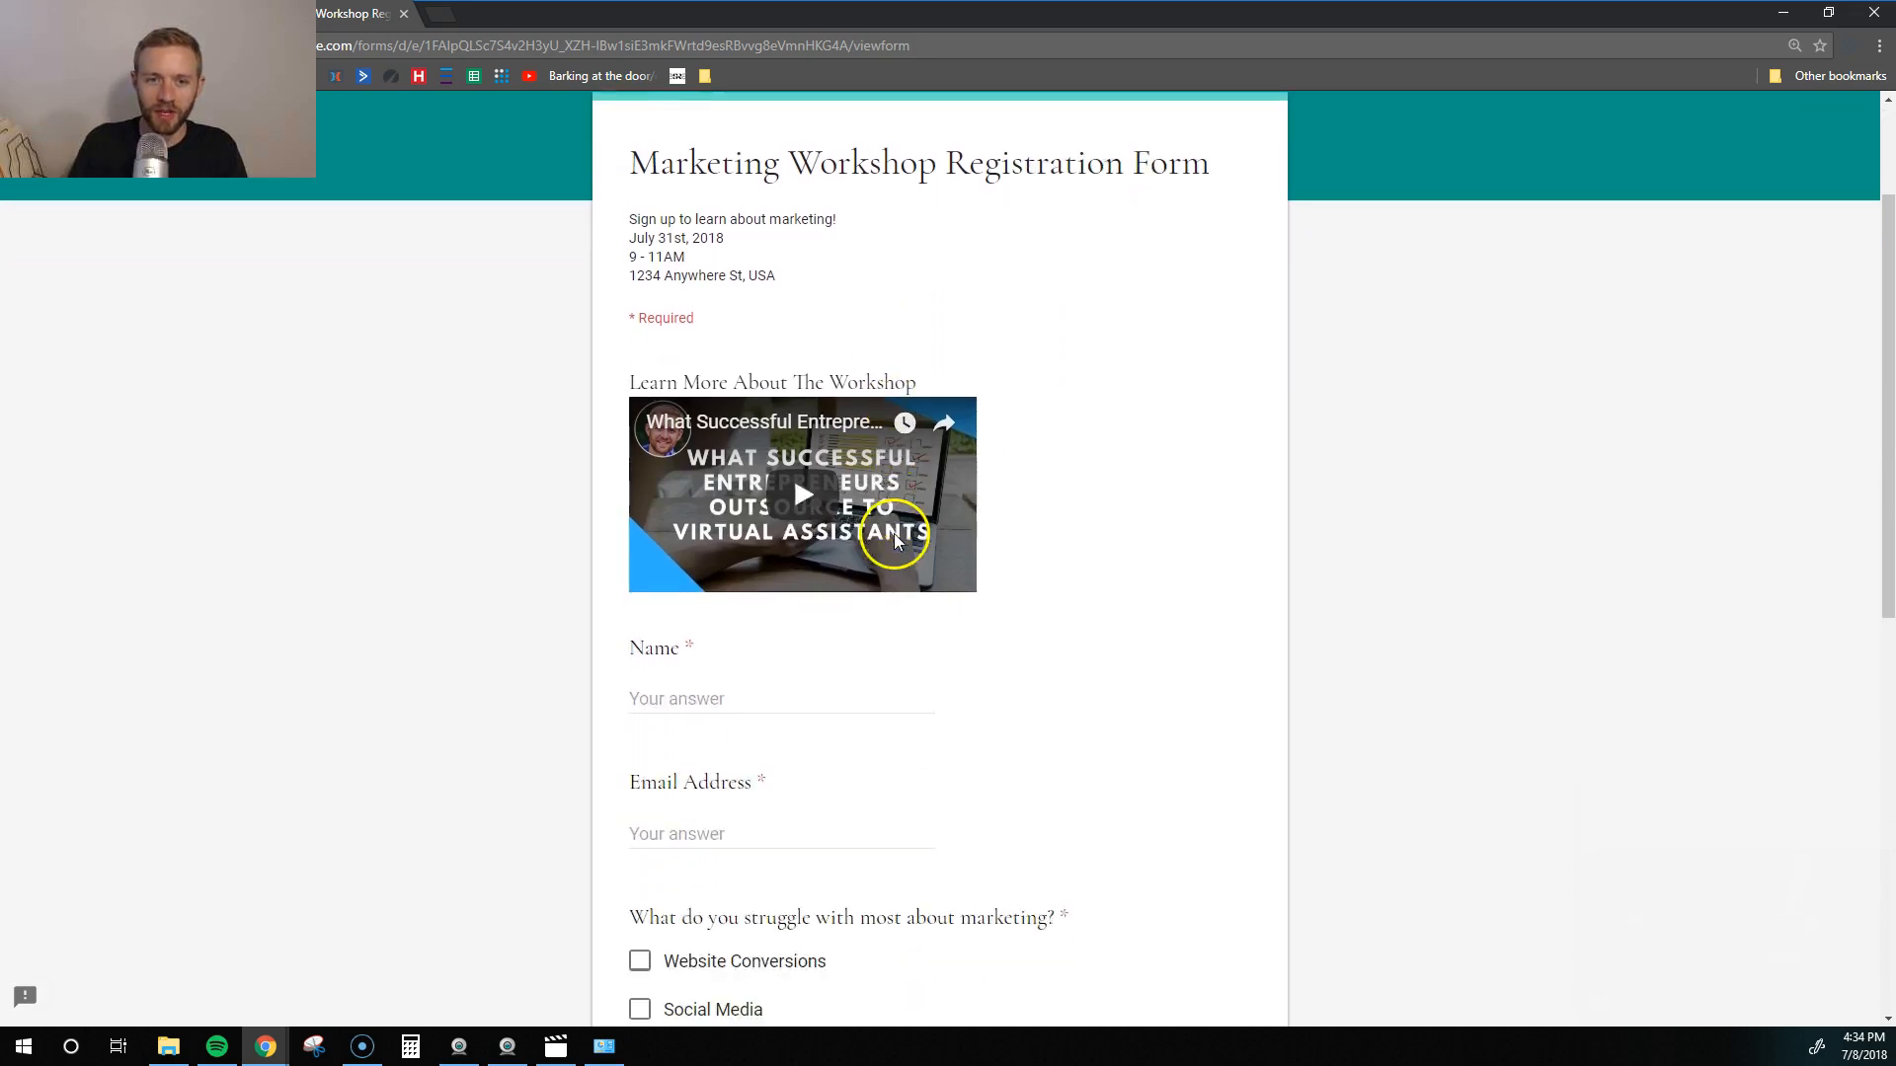
pyautogui.click(806, 494)
pyautogui.click(664, 565)
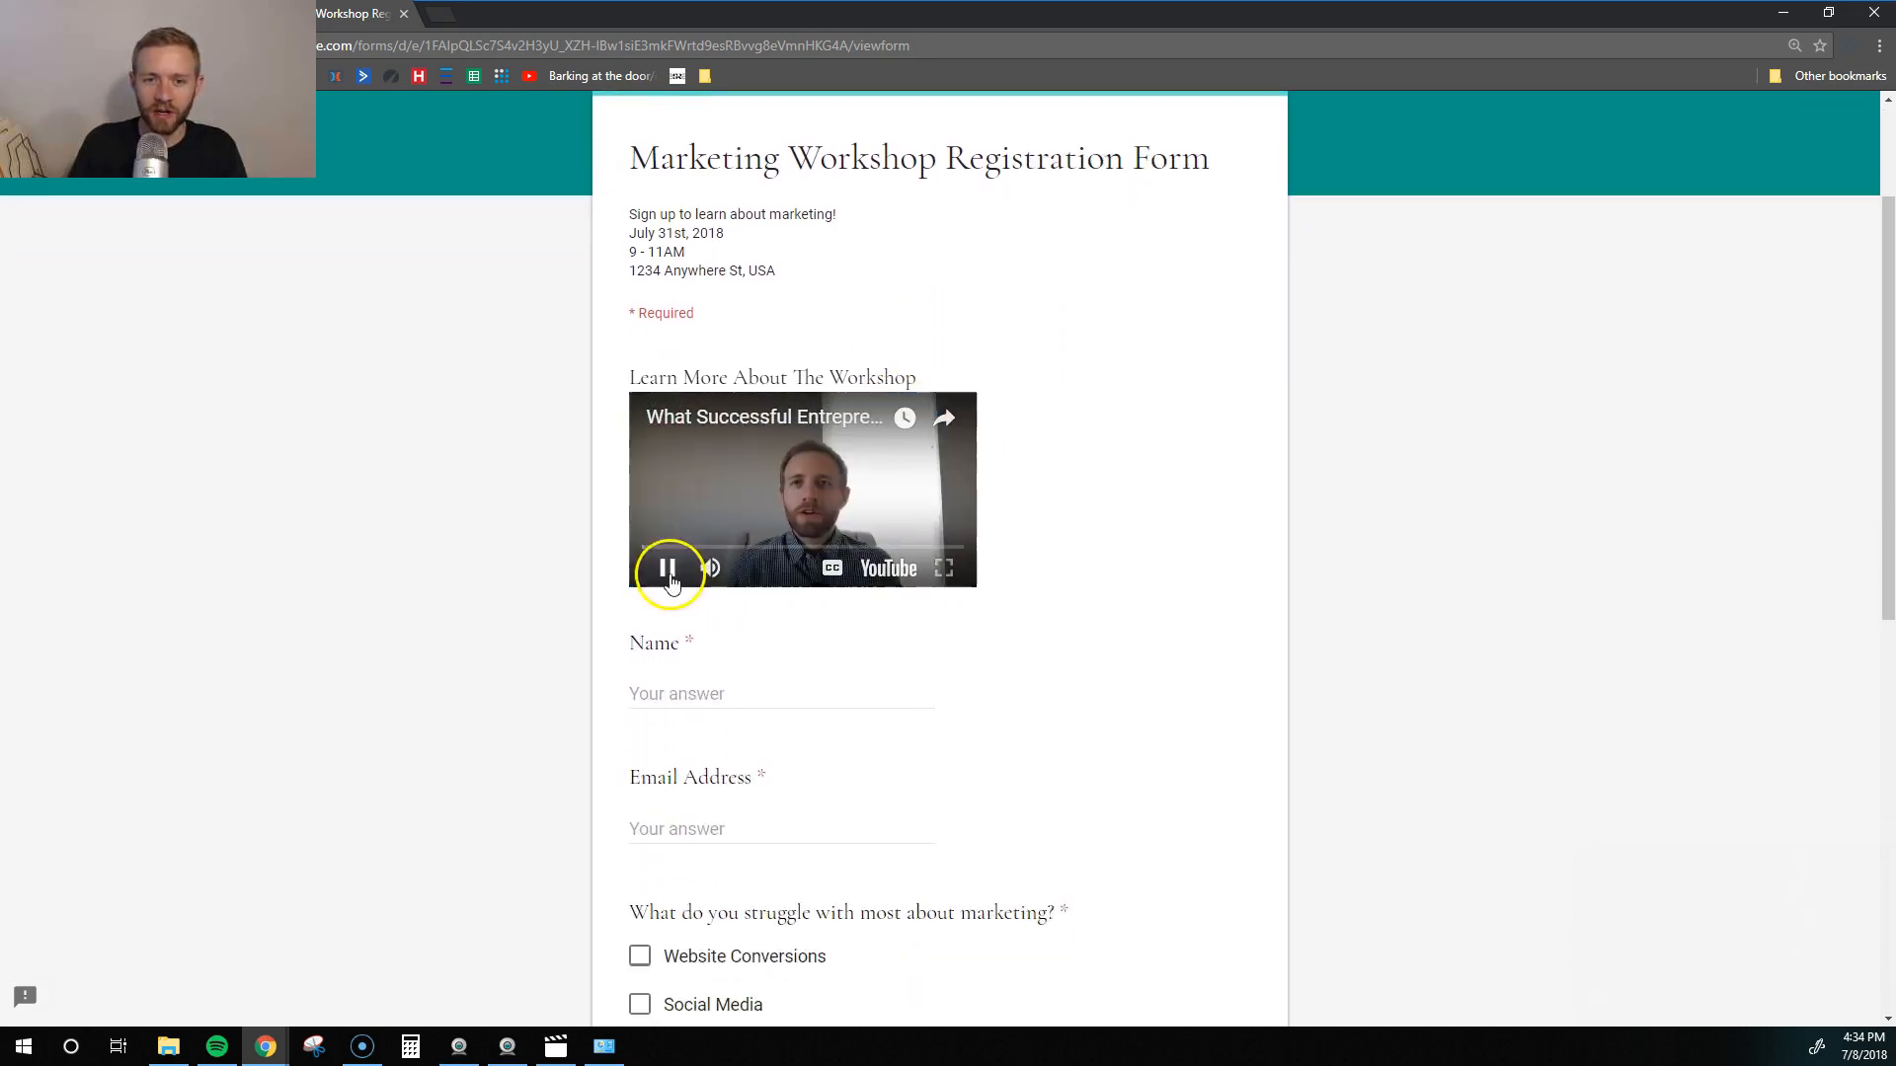
# - Fill in the respondent's name and email address in the test registration
pyautogui.click(678, 683)
pyautogui.press('Tab')
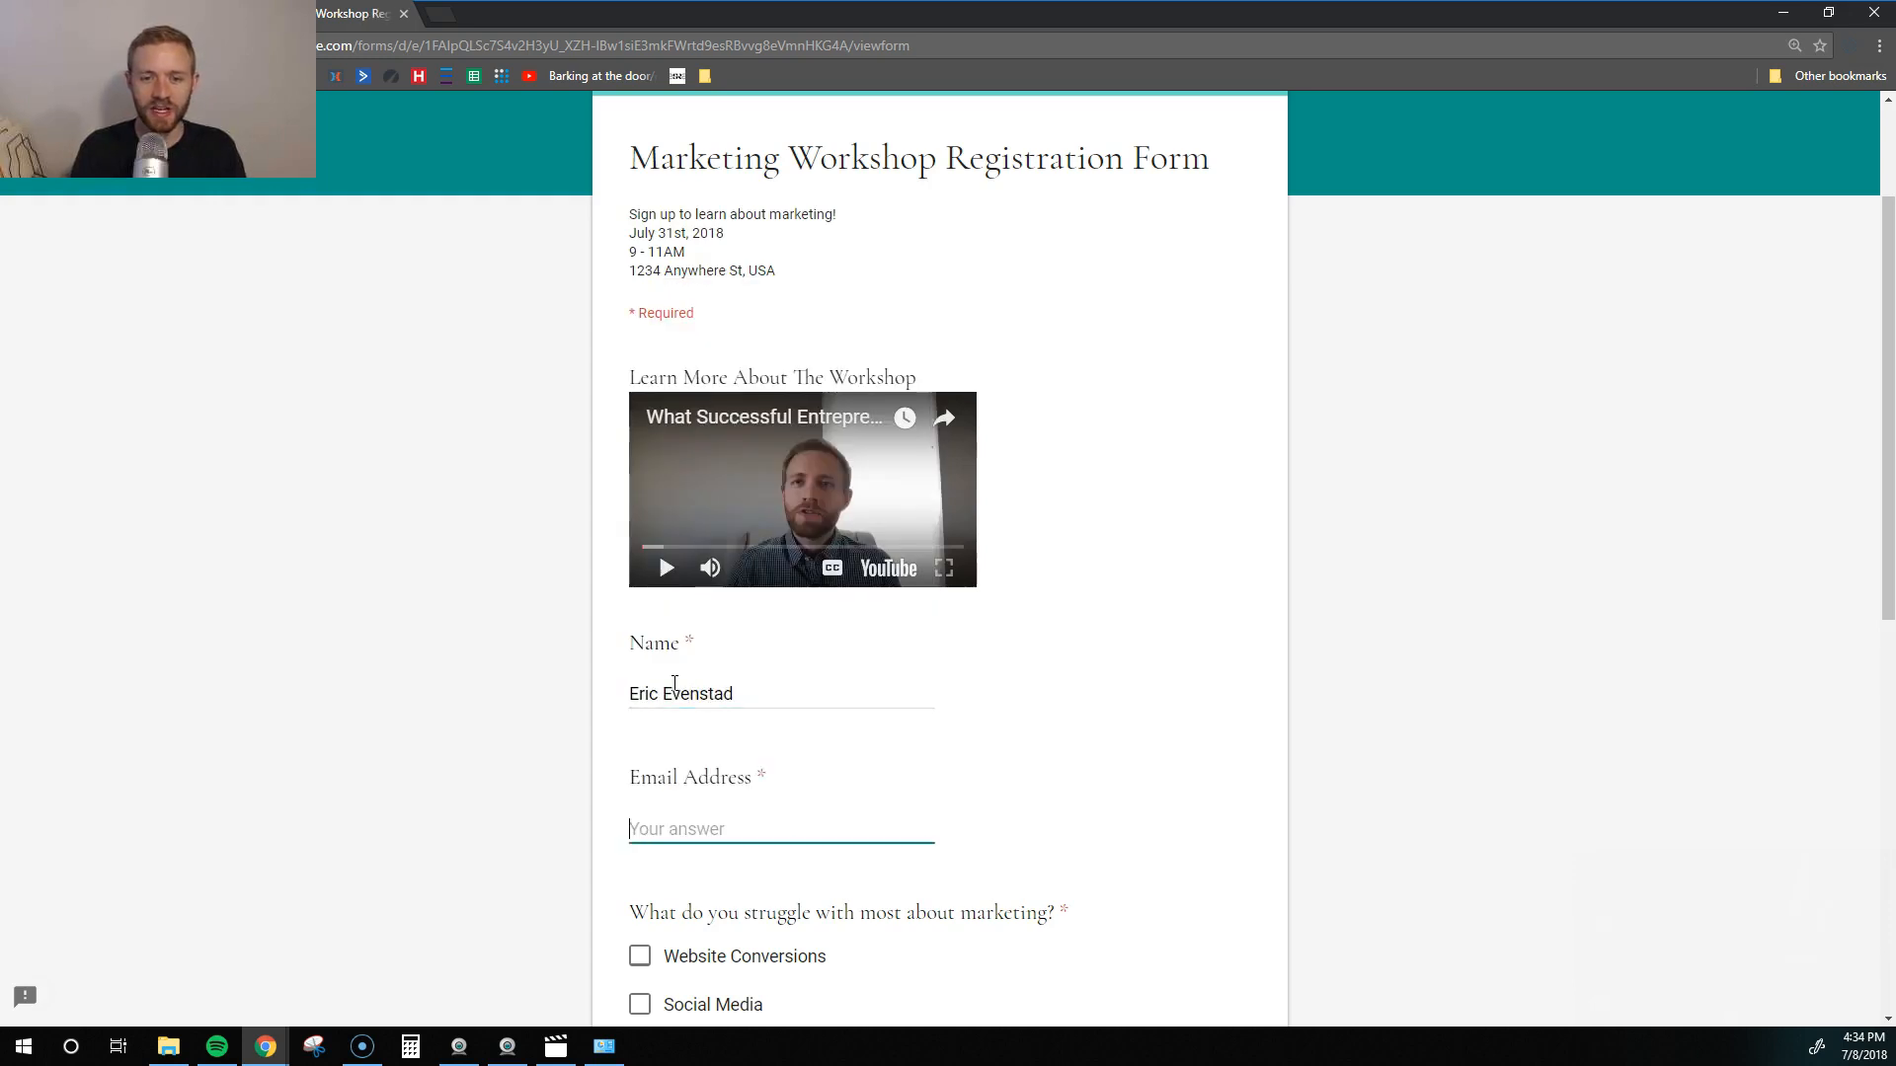
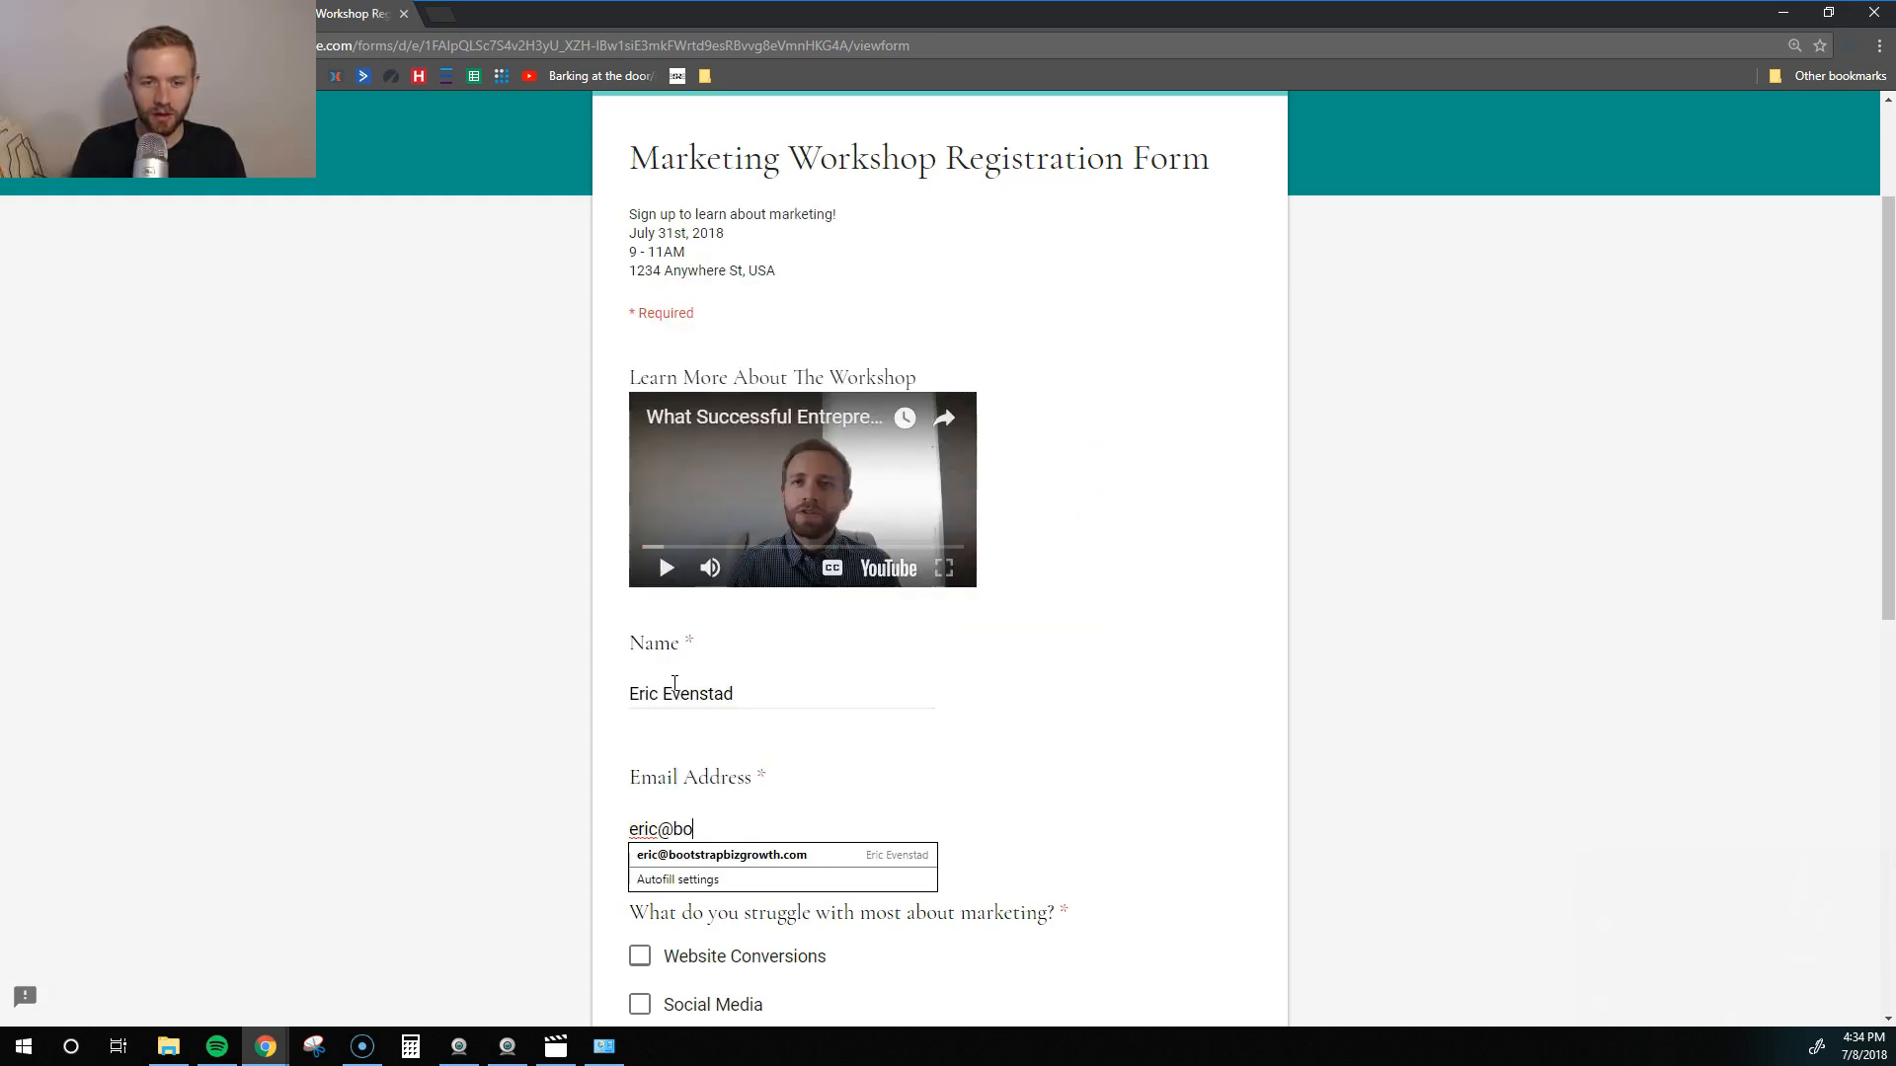
pyautogui.press('Down')
pyautogui.press('Return')
pyautogui.press('Tab')
# - Tick Website Conversions and Facebook Advertising, rate knowledge 9, choose Google, and submit
pyautogui.scroll(-3, 675, 684)
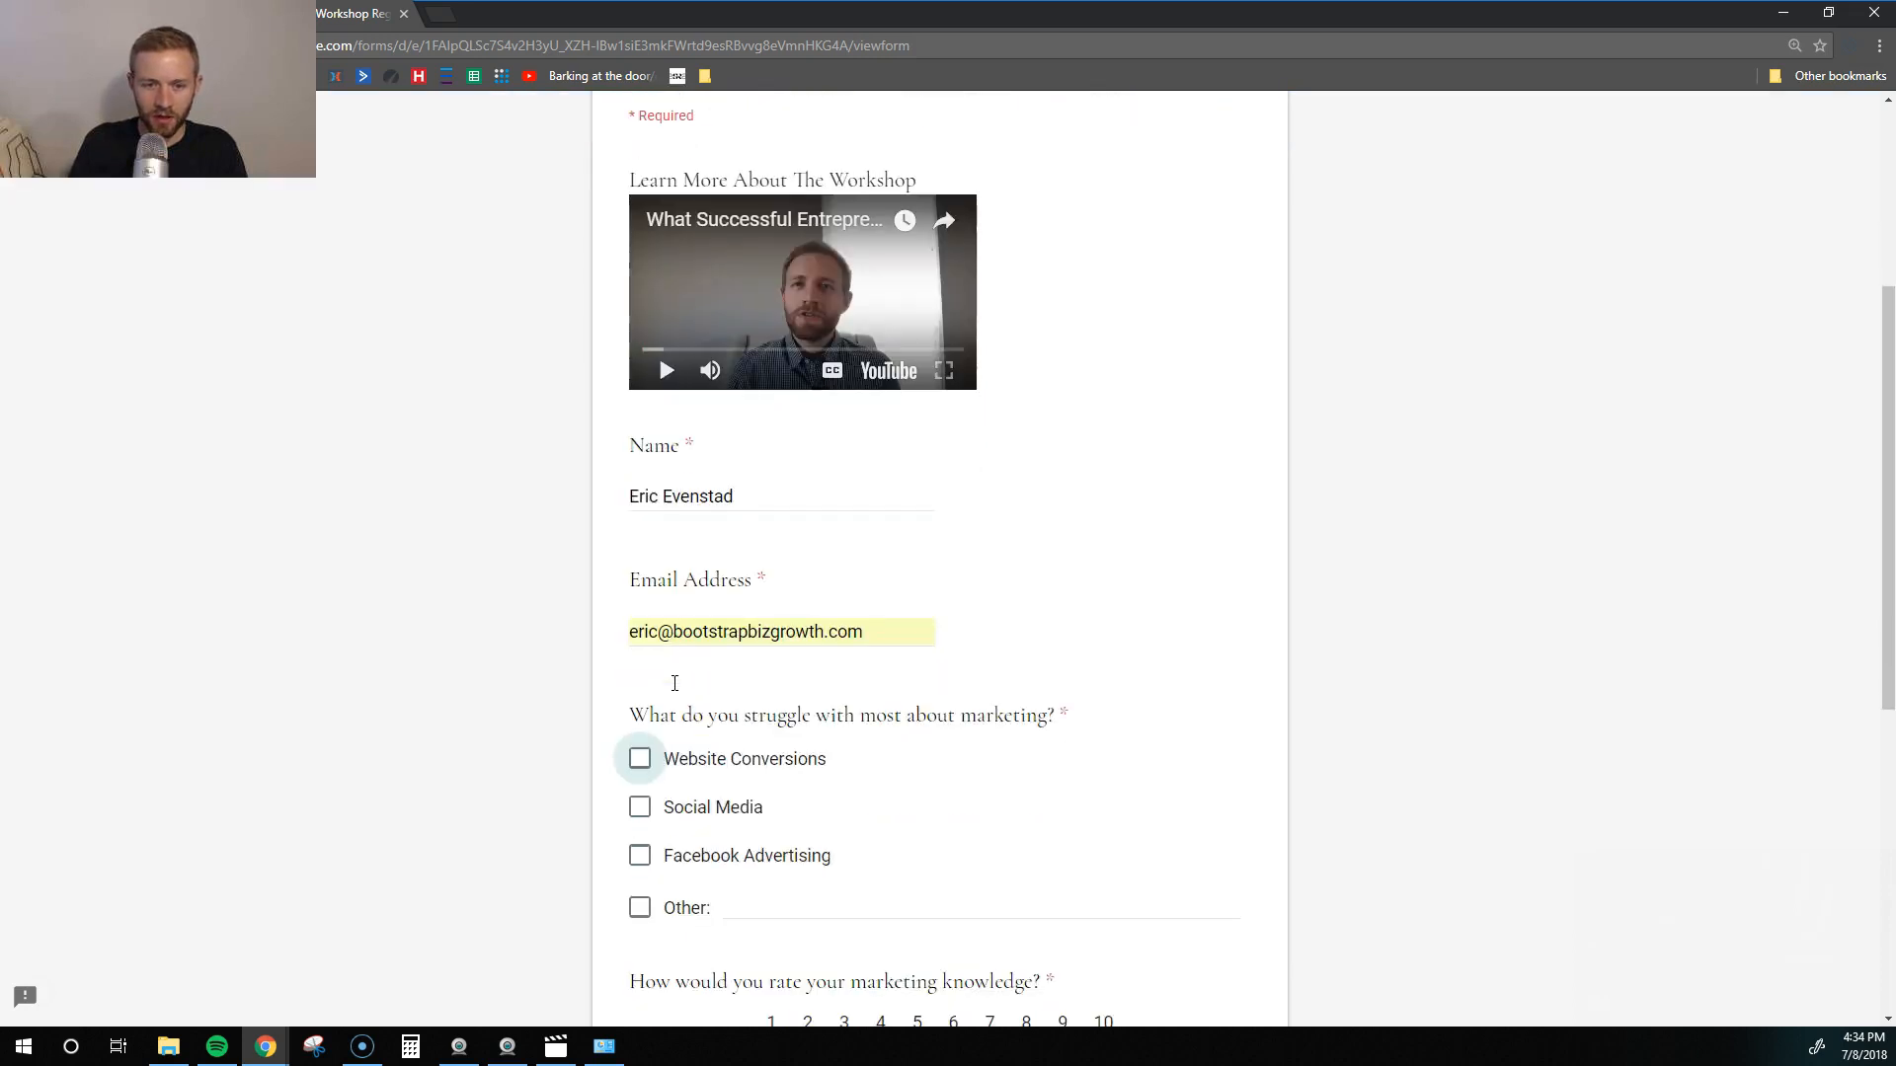
pyautogui.click(639, 660)
pyautogui.click(640, 757)
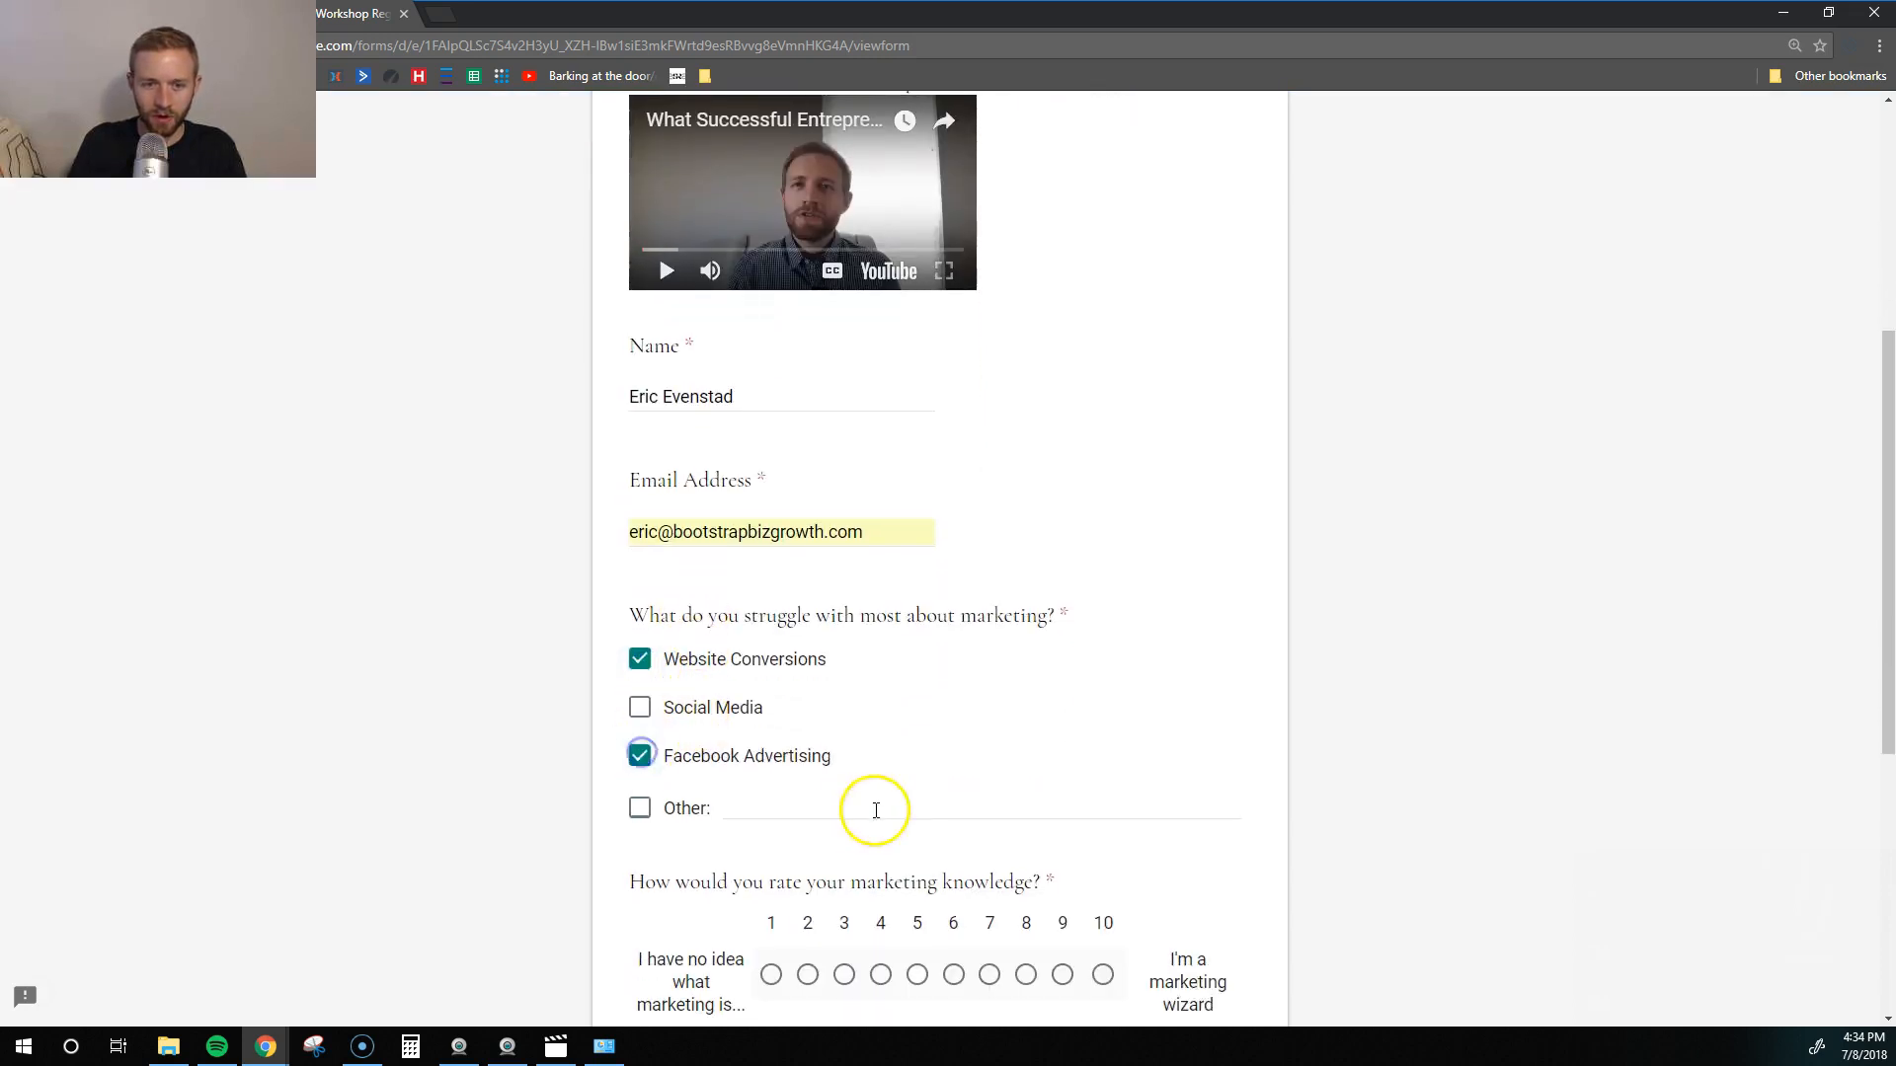
pyautogui.scroll(-3, 869, 802)
pyautogui.click(1027, 680)
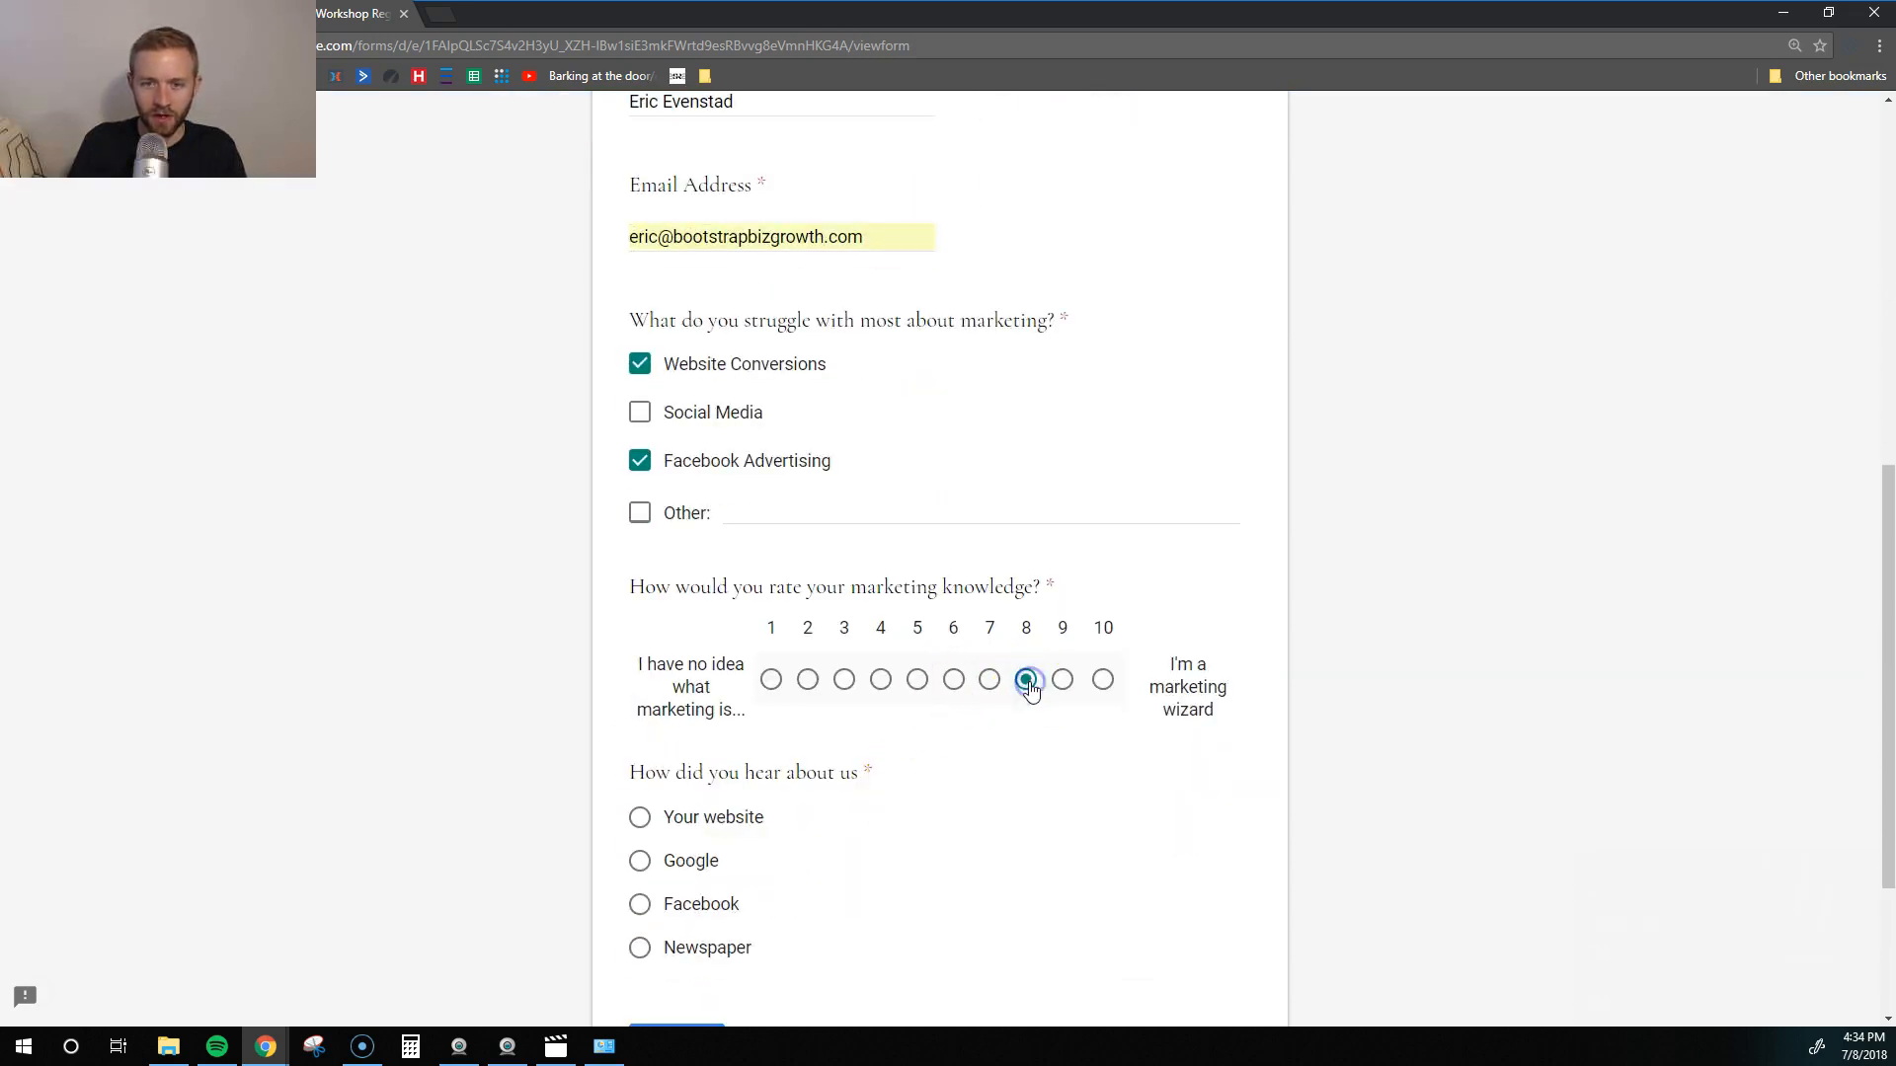
pyautogui.click(1064, 681)
pyautogui.scroll(-2, 987, 787)
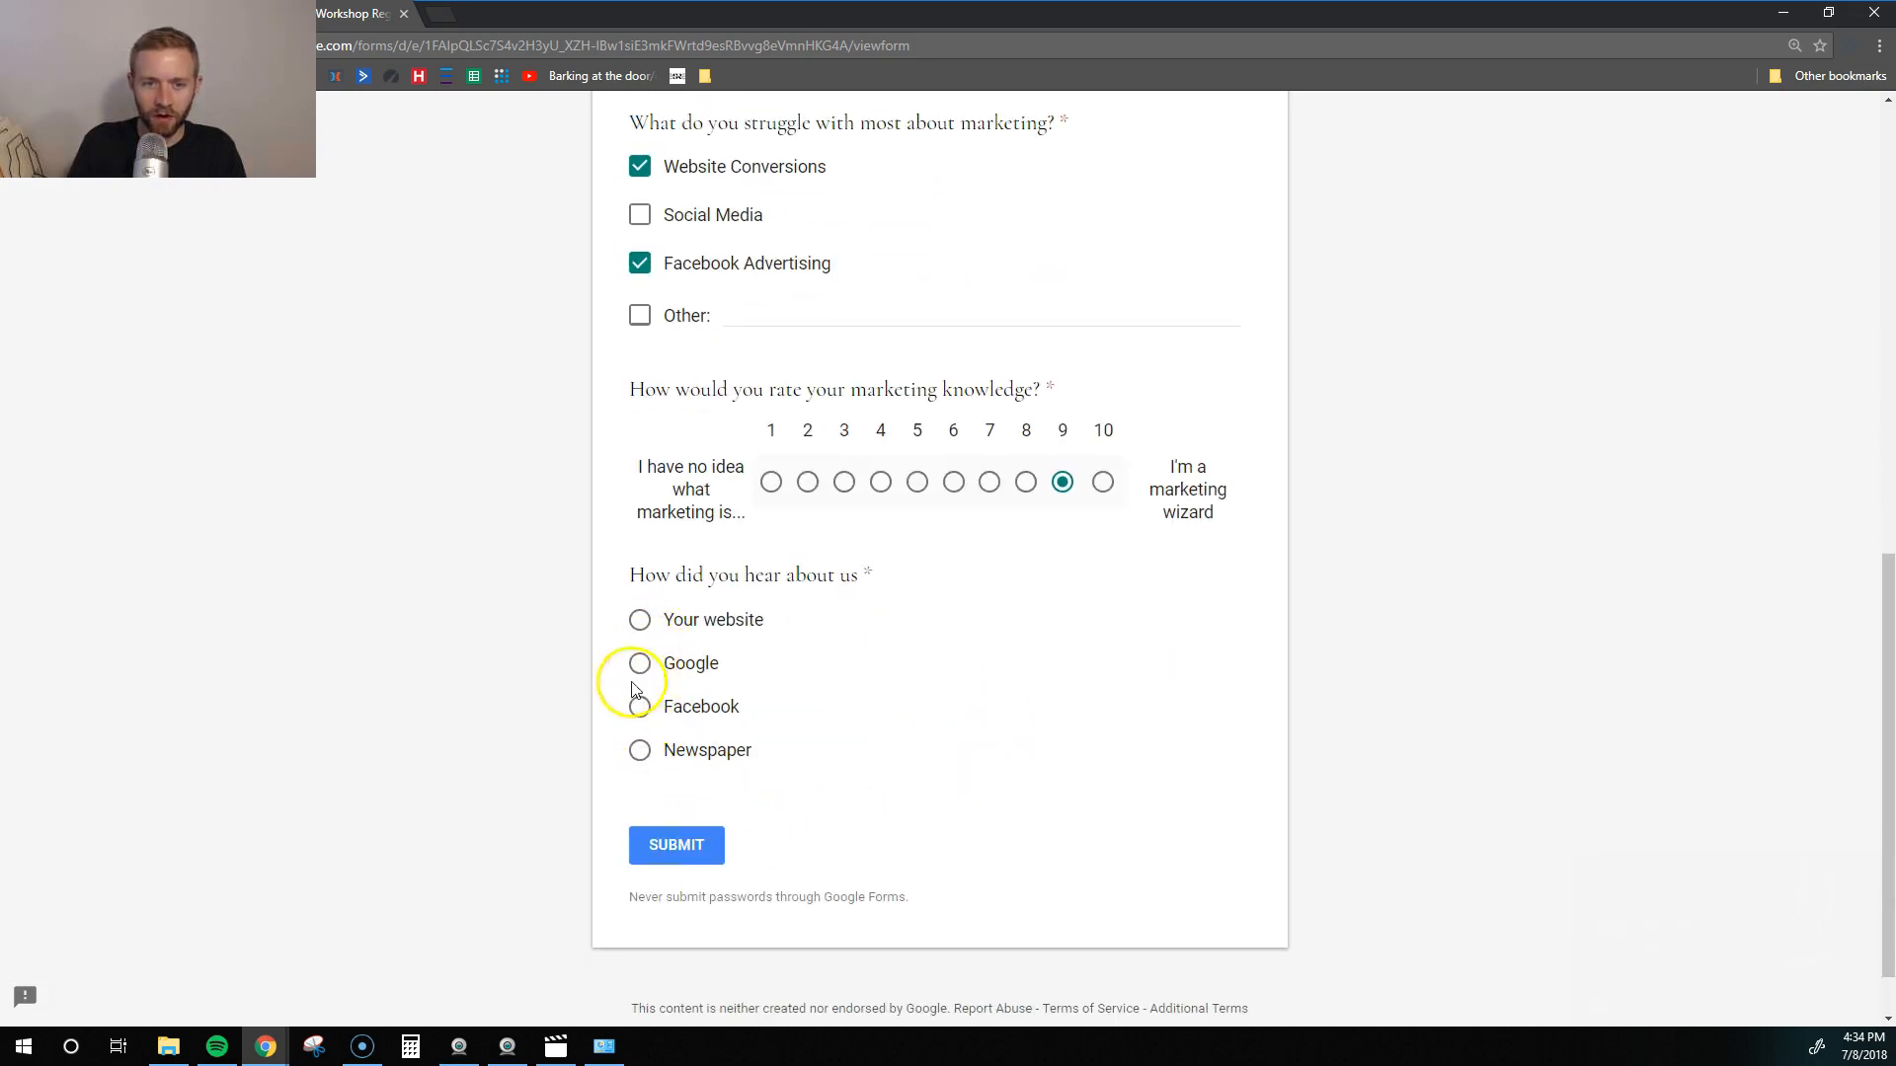
pyautogui.click(640, 663)
pyautogui.click(703, 842)
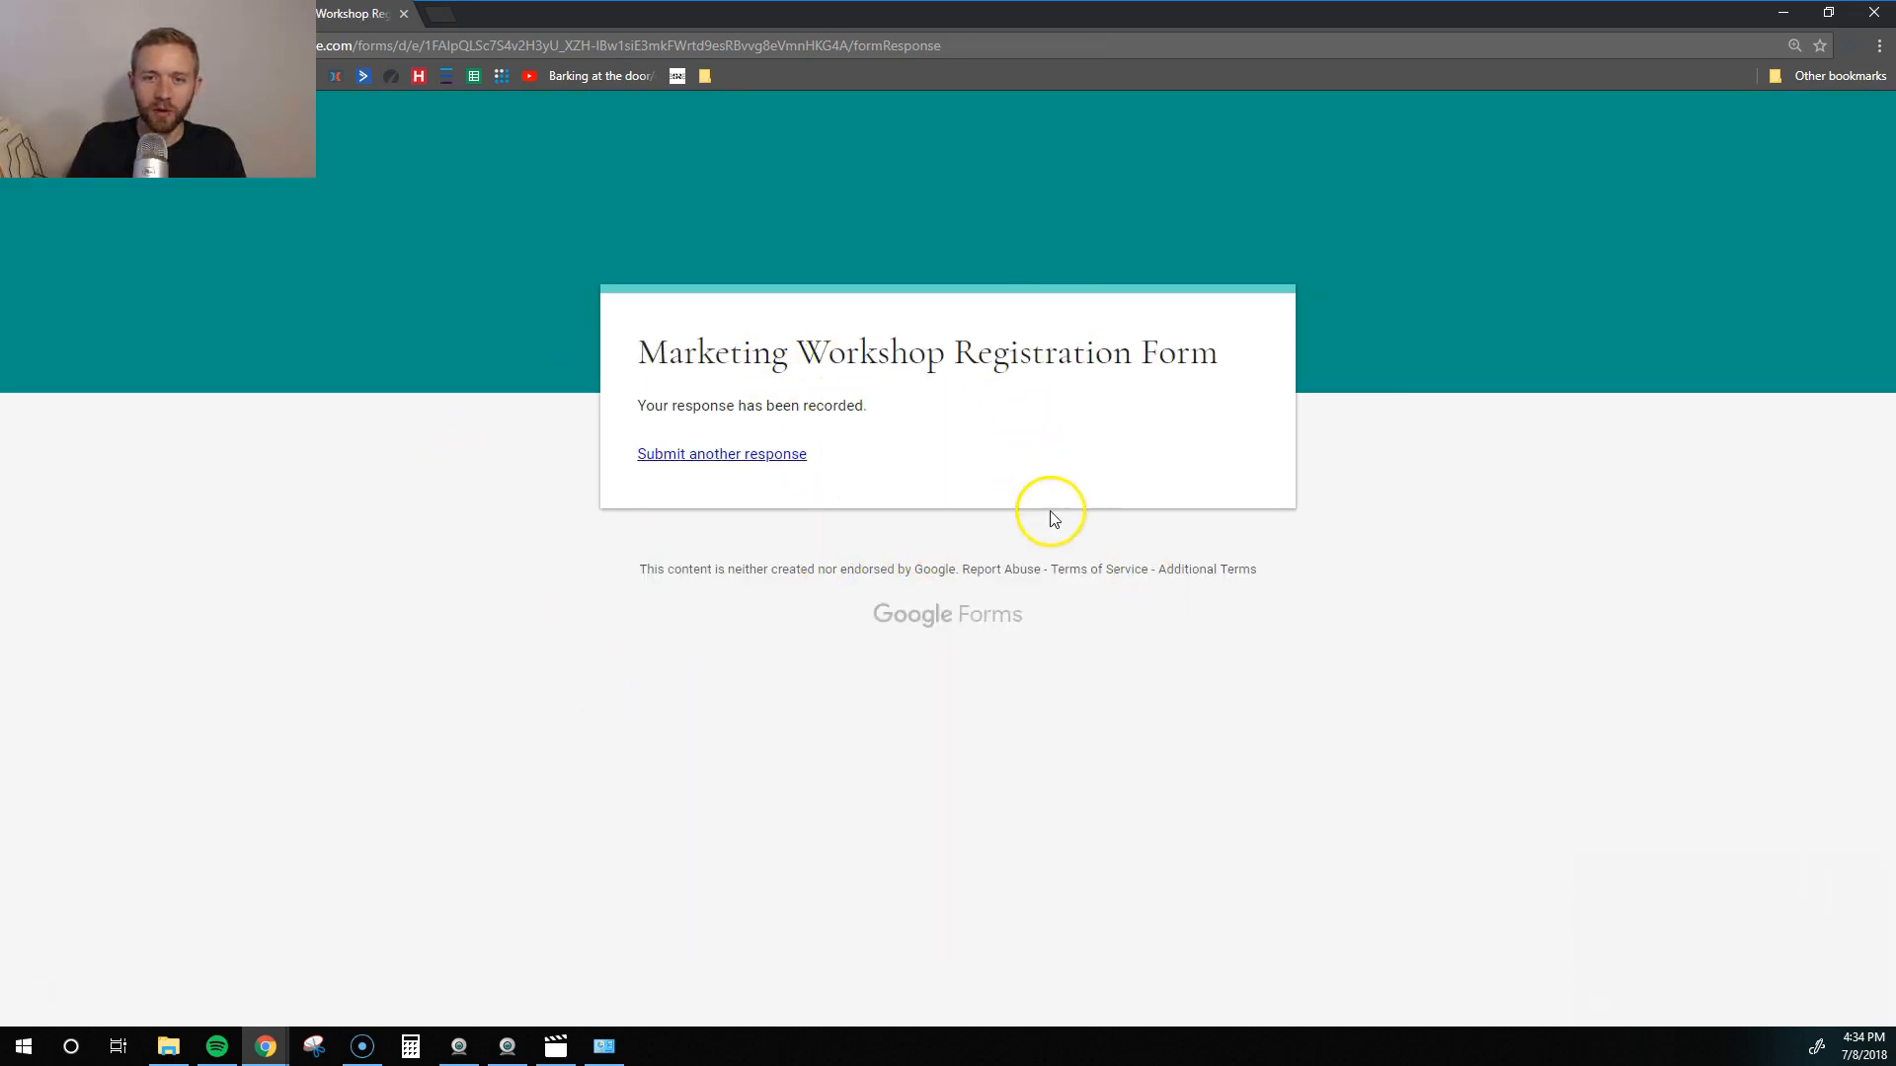
pyautogui.click(118, 14)
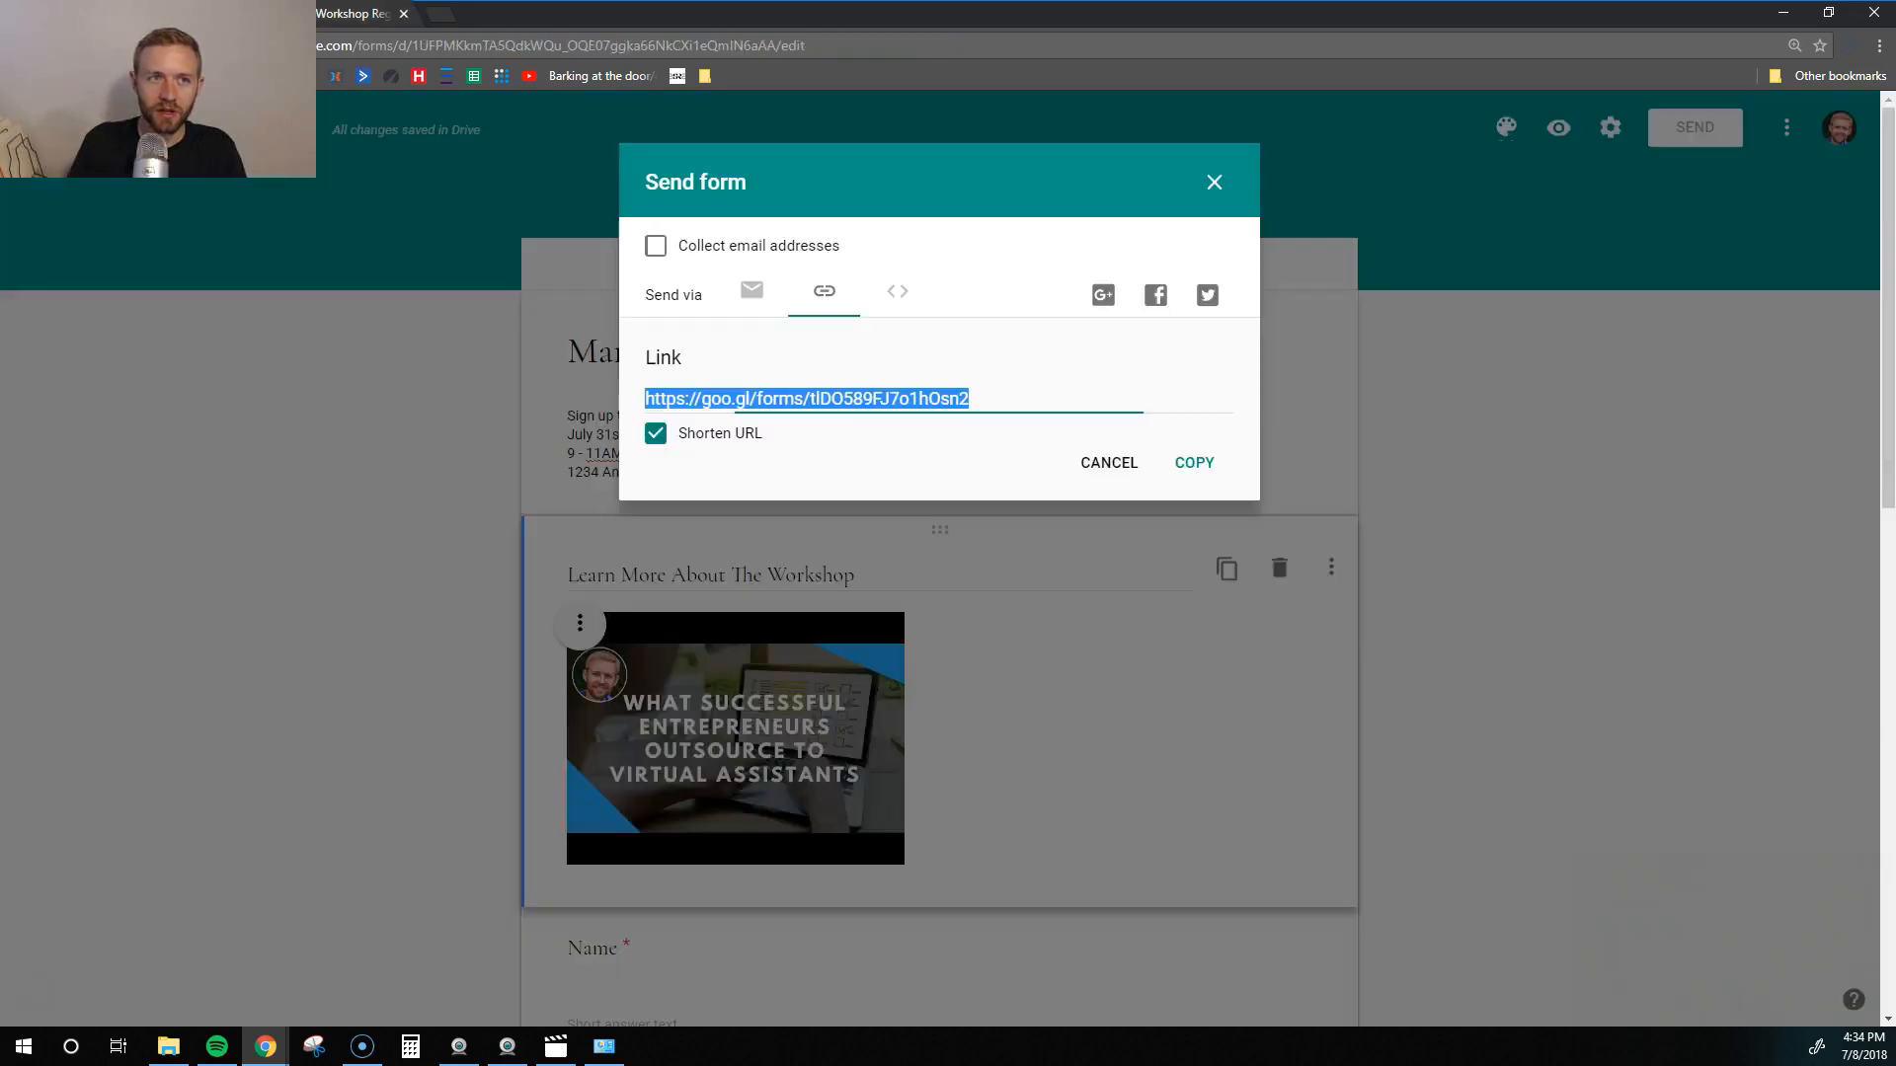
# - Close the Send dialog and review the Responses summary charts for the single test response
pyautogui.click(1212, 182)
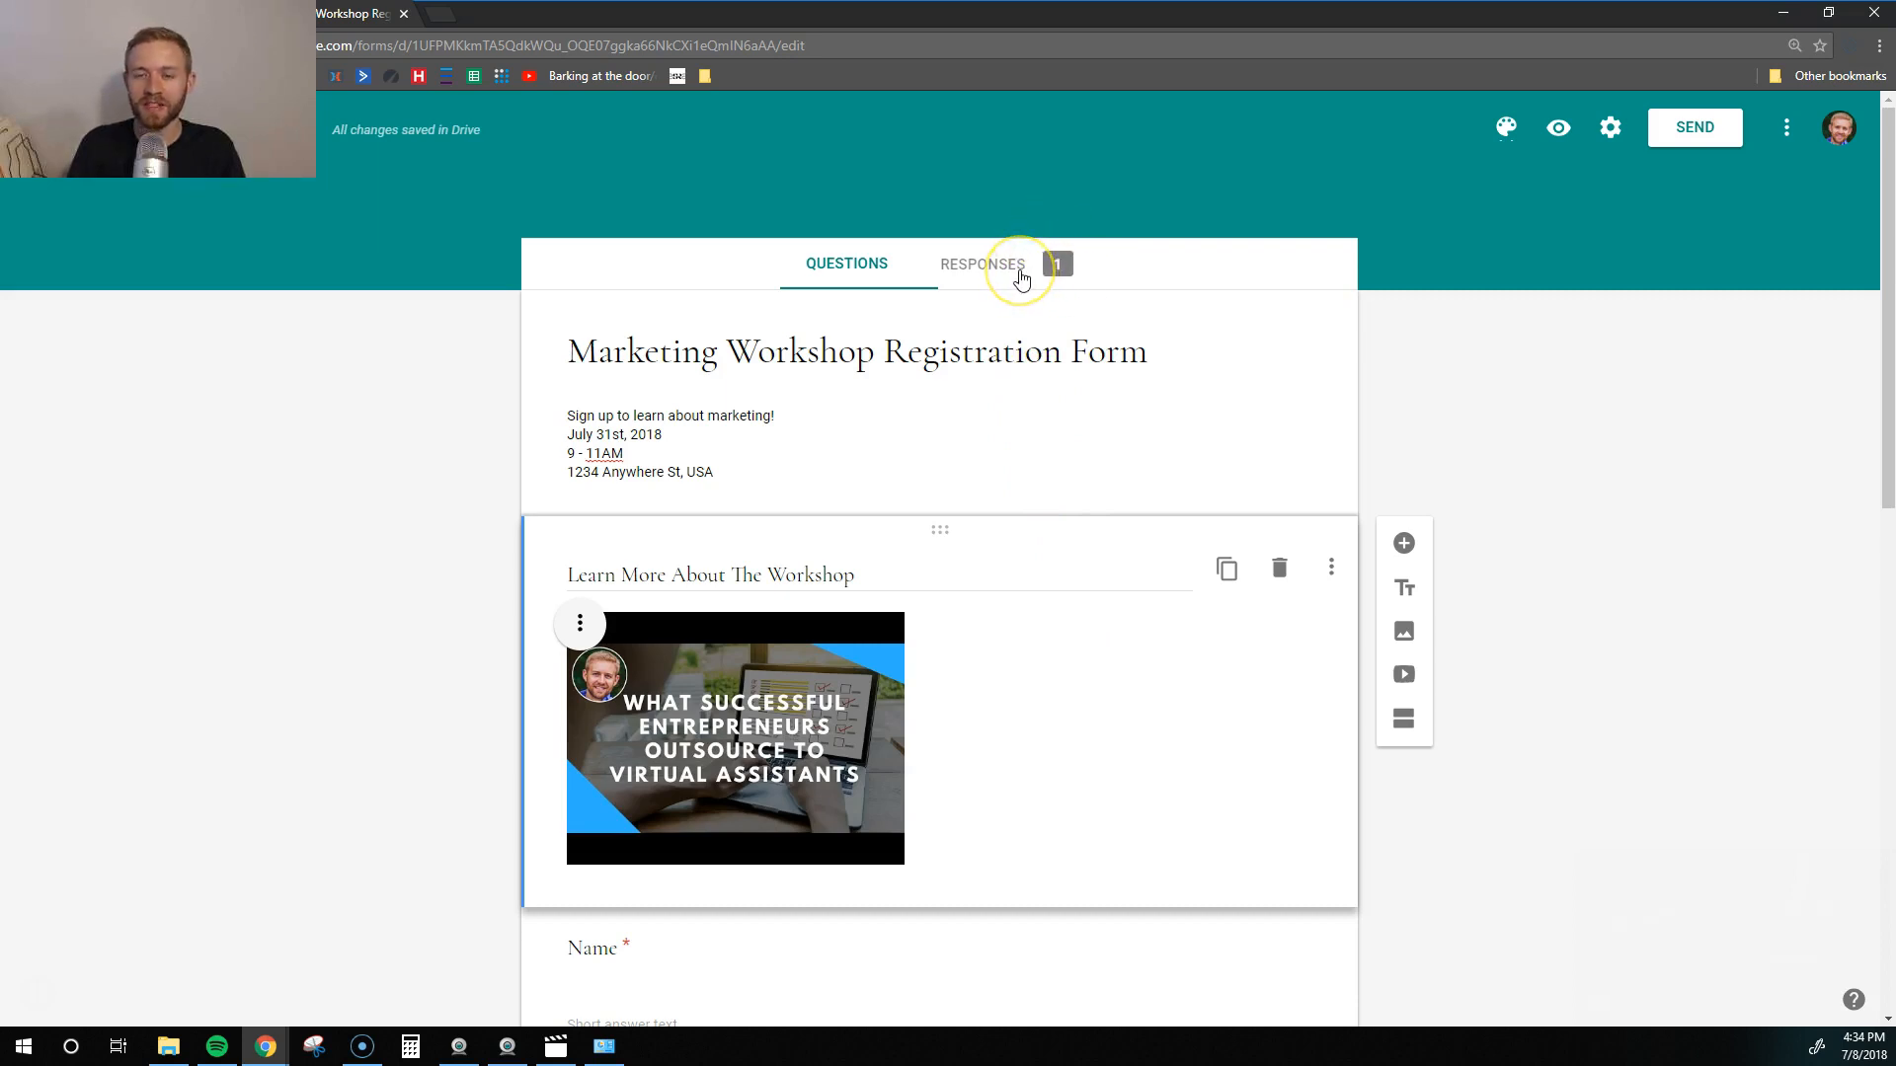
pyautogui.click(1022, 280)
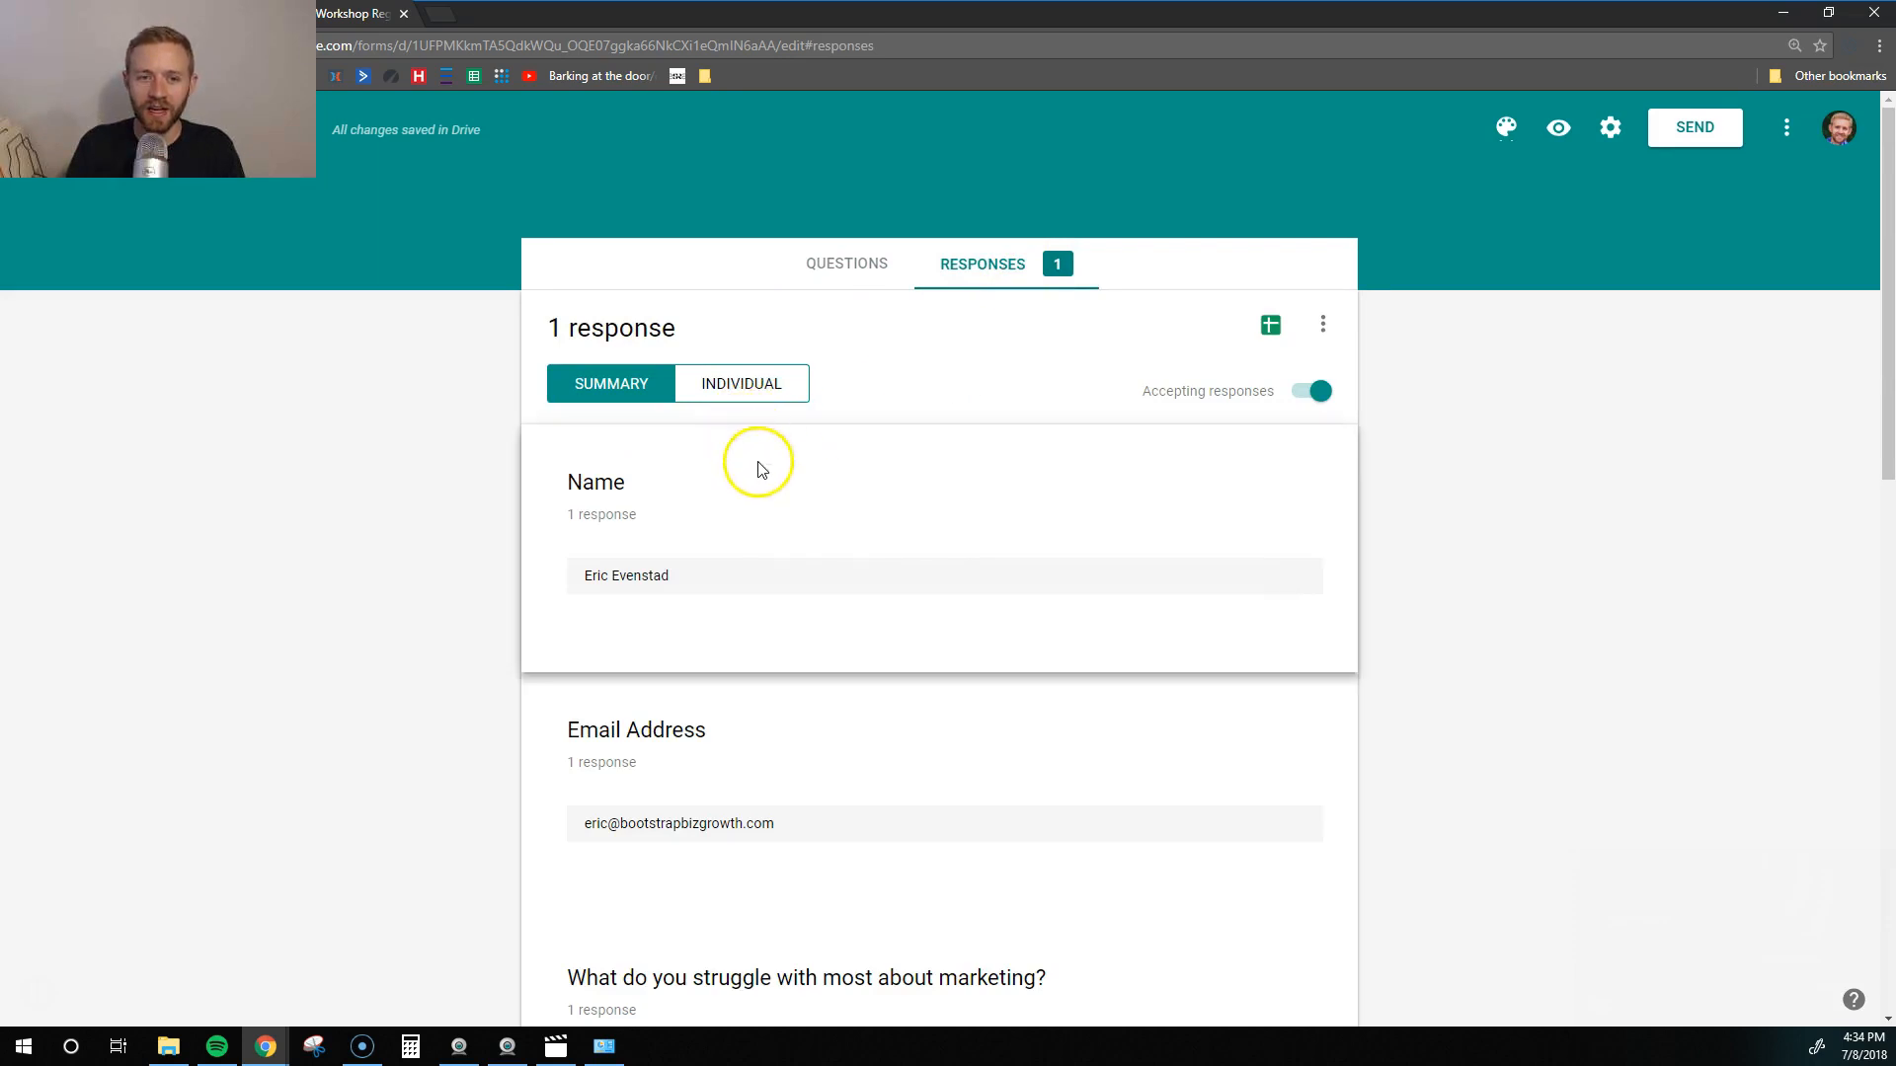
pyautogui.scroll(-7, 767, 486)
pyautogui.scroll(-2, 761, 514)
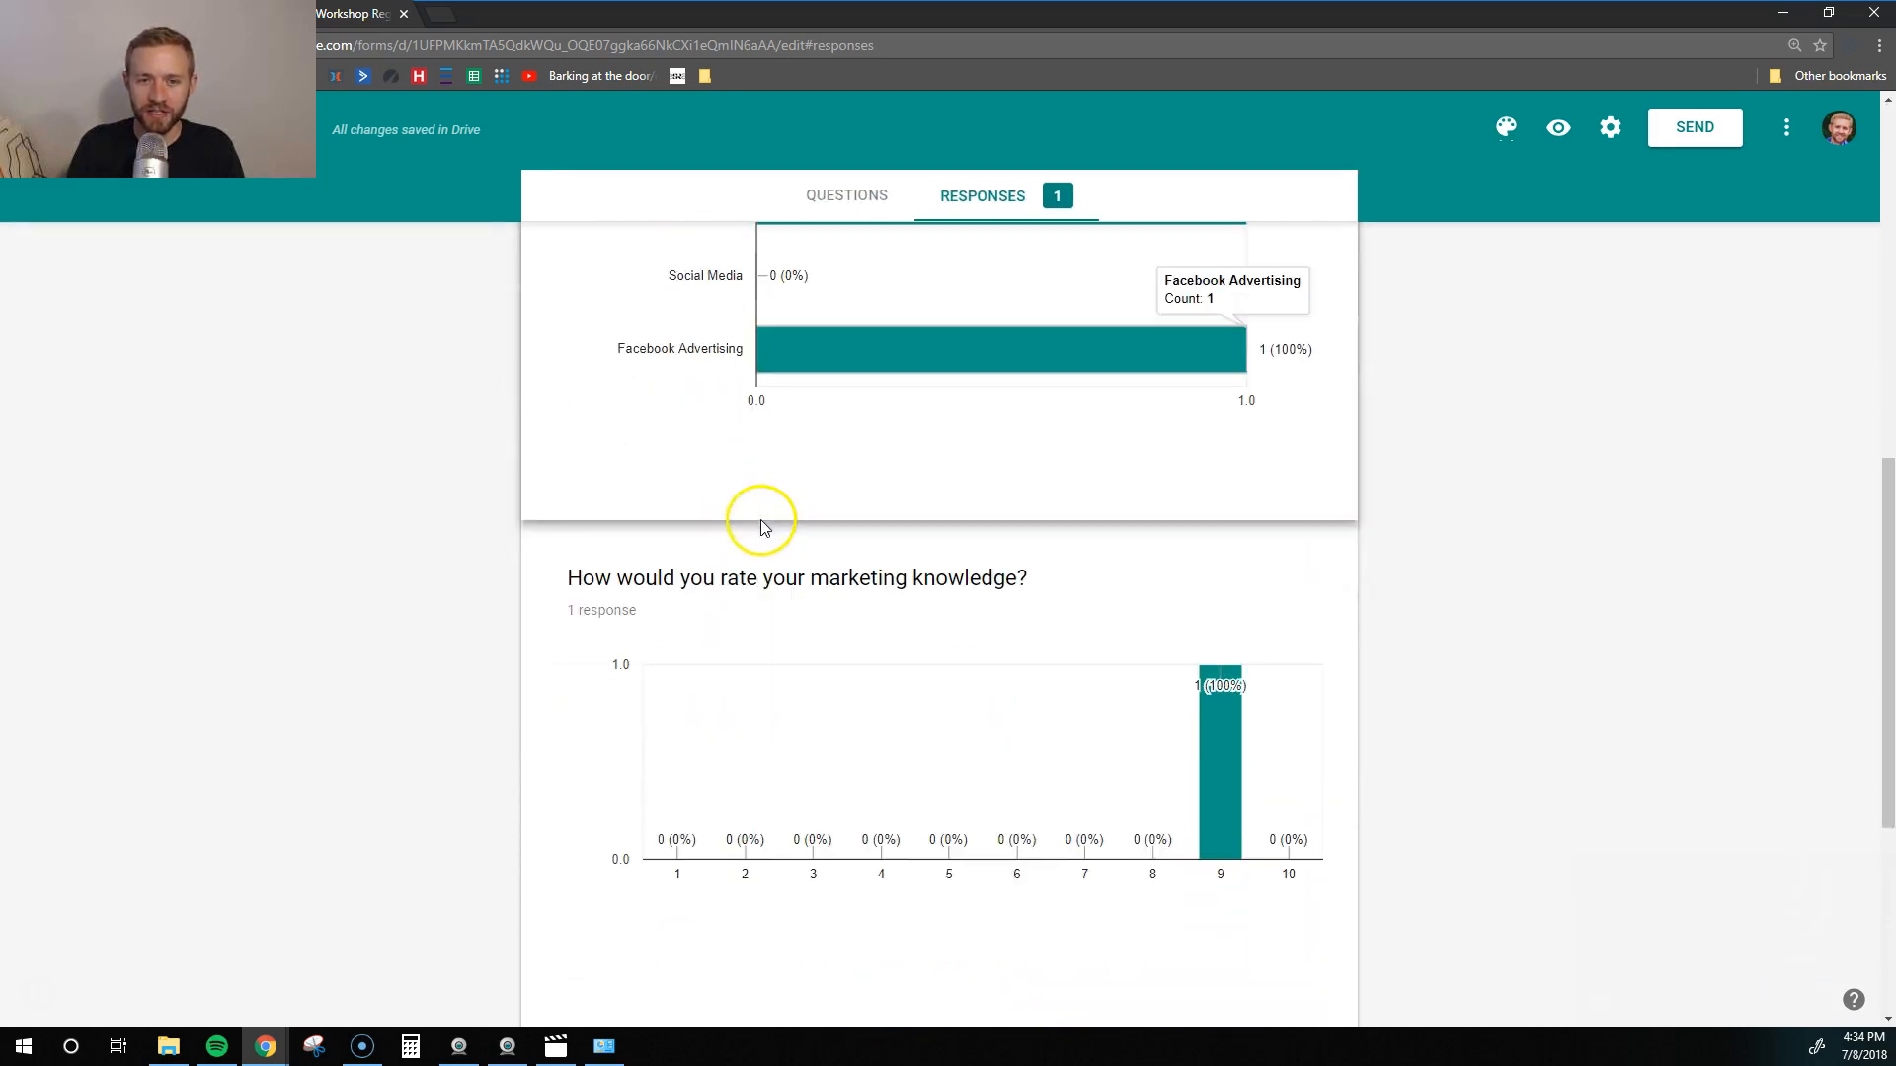
pyautogui.scroll(-5, 758, 509)
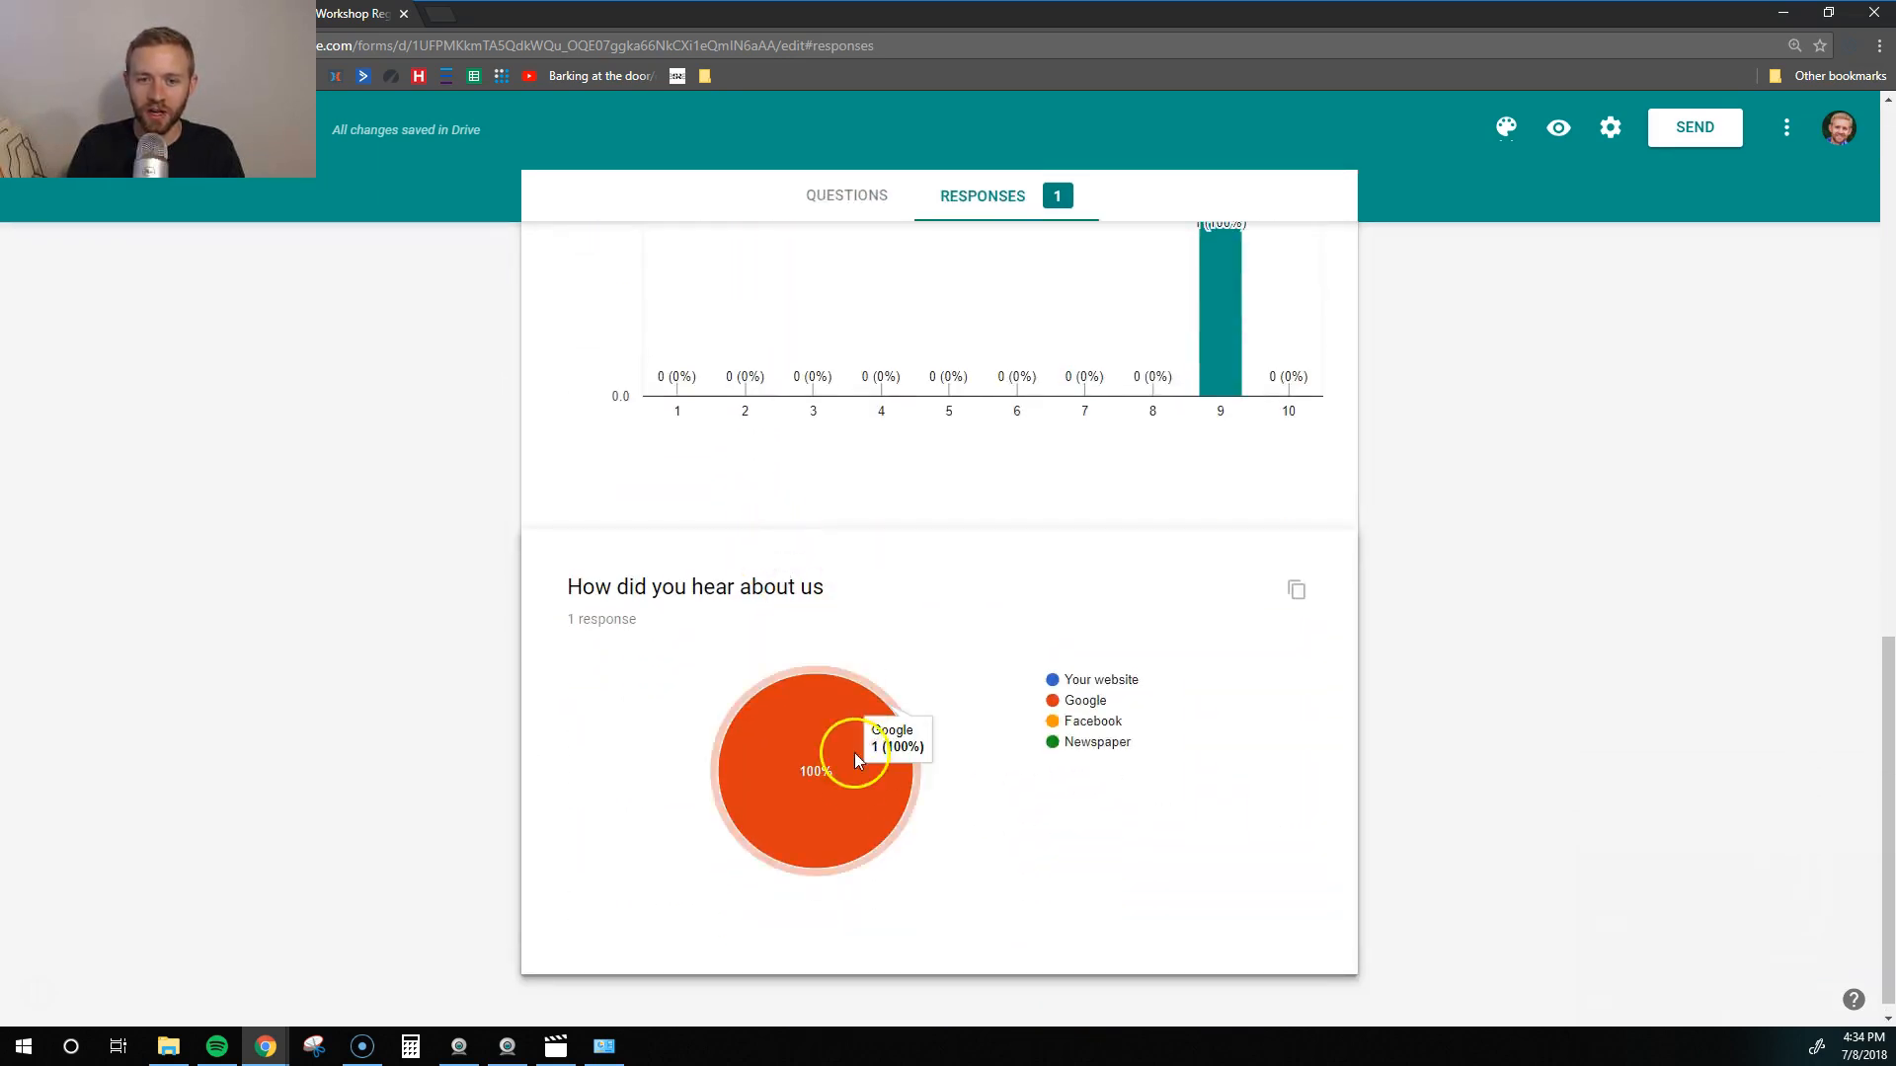
pyautogui.scroll(4, 837, 810)
pyautogui.scroll(-3, 846, 678)
pyautogui.scroll(3, 846, 685)
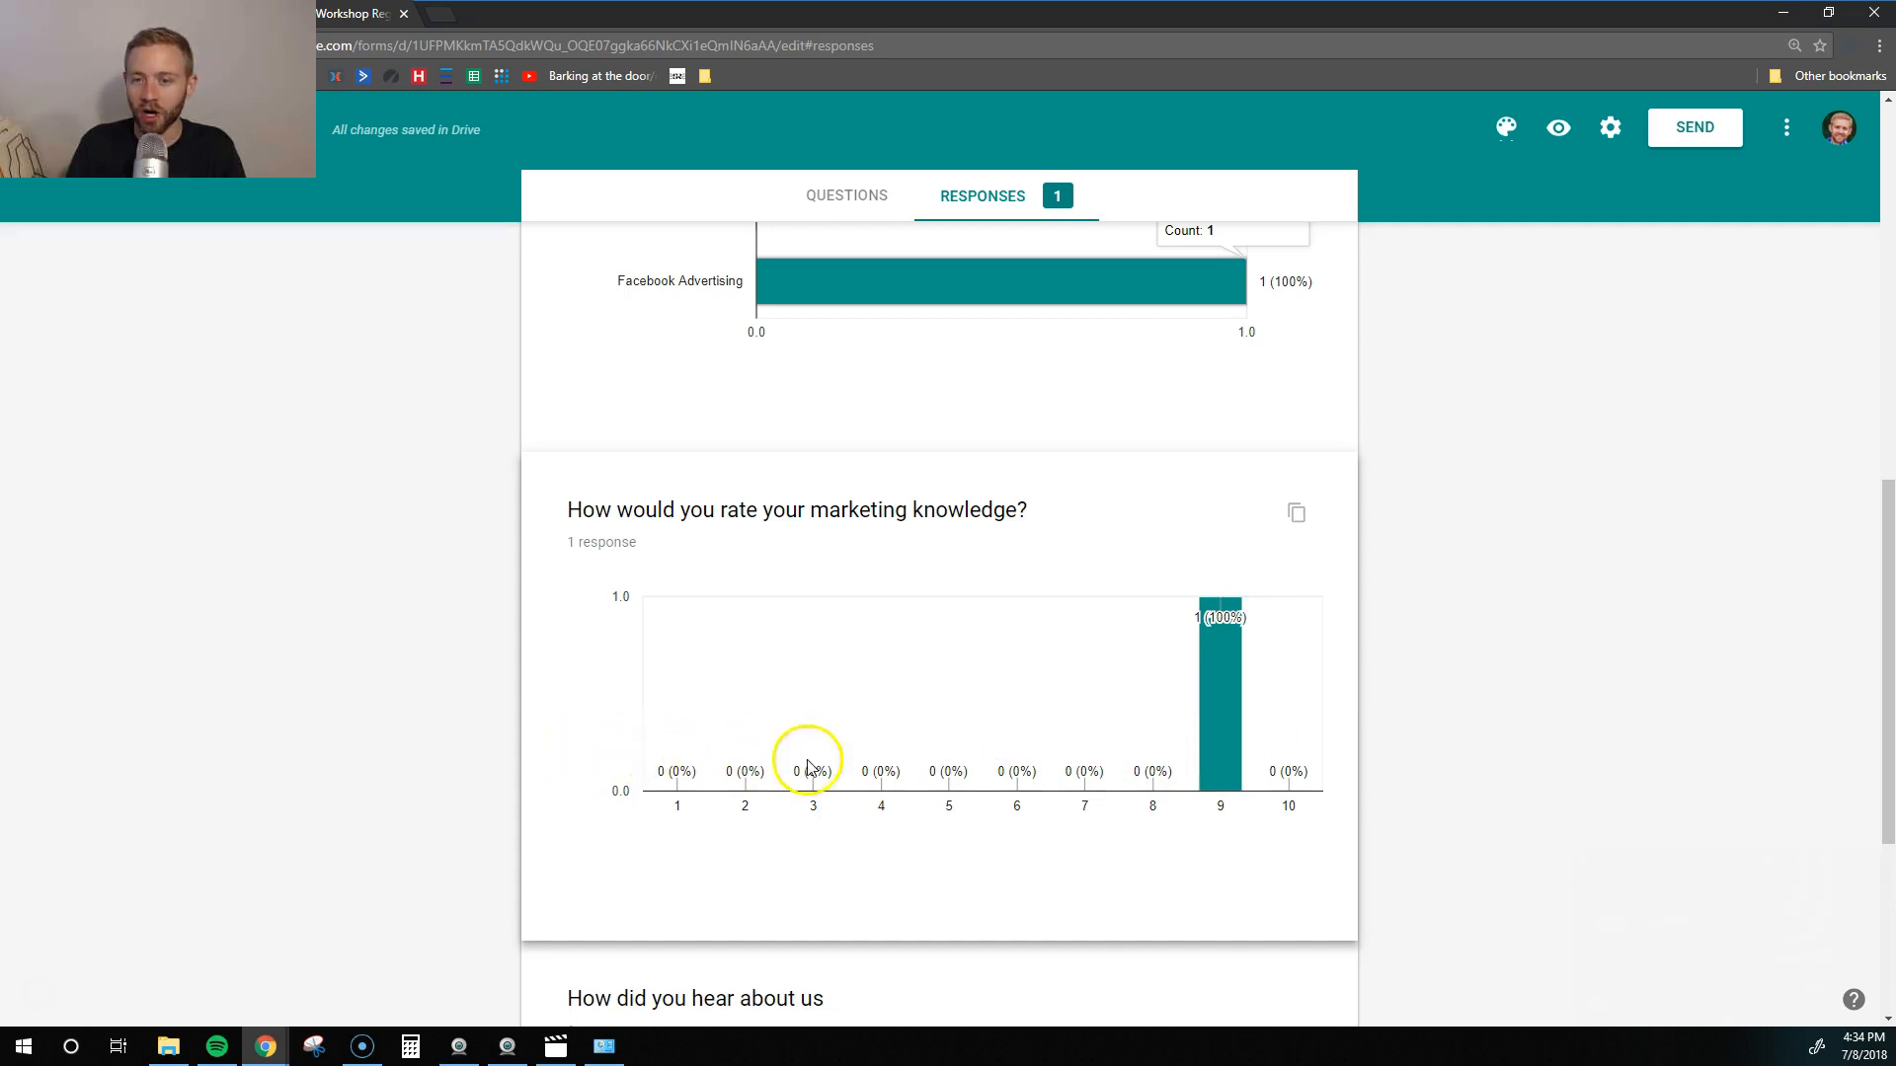
pyautogui.scroll(-2, 1383, 786)
pyautogui.scroll(-2, 1383, 785)
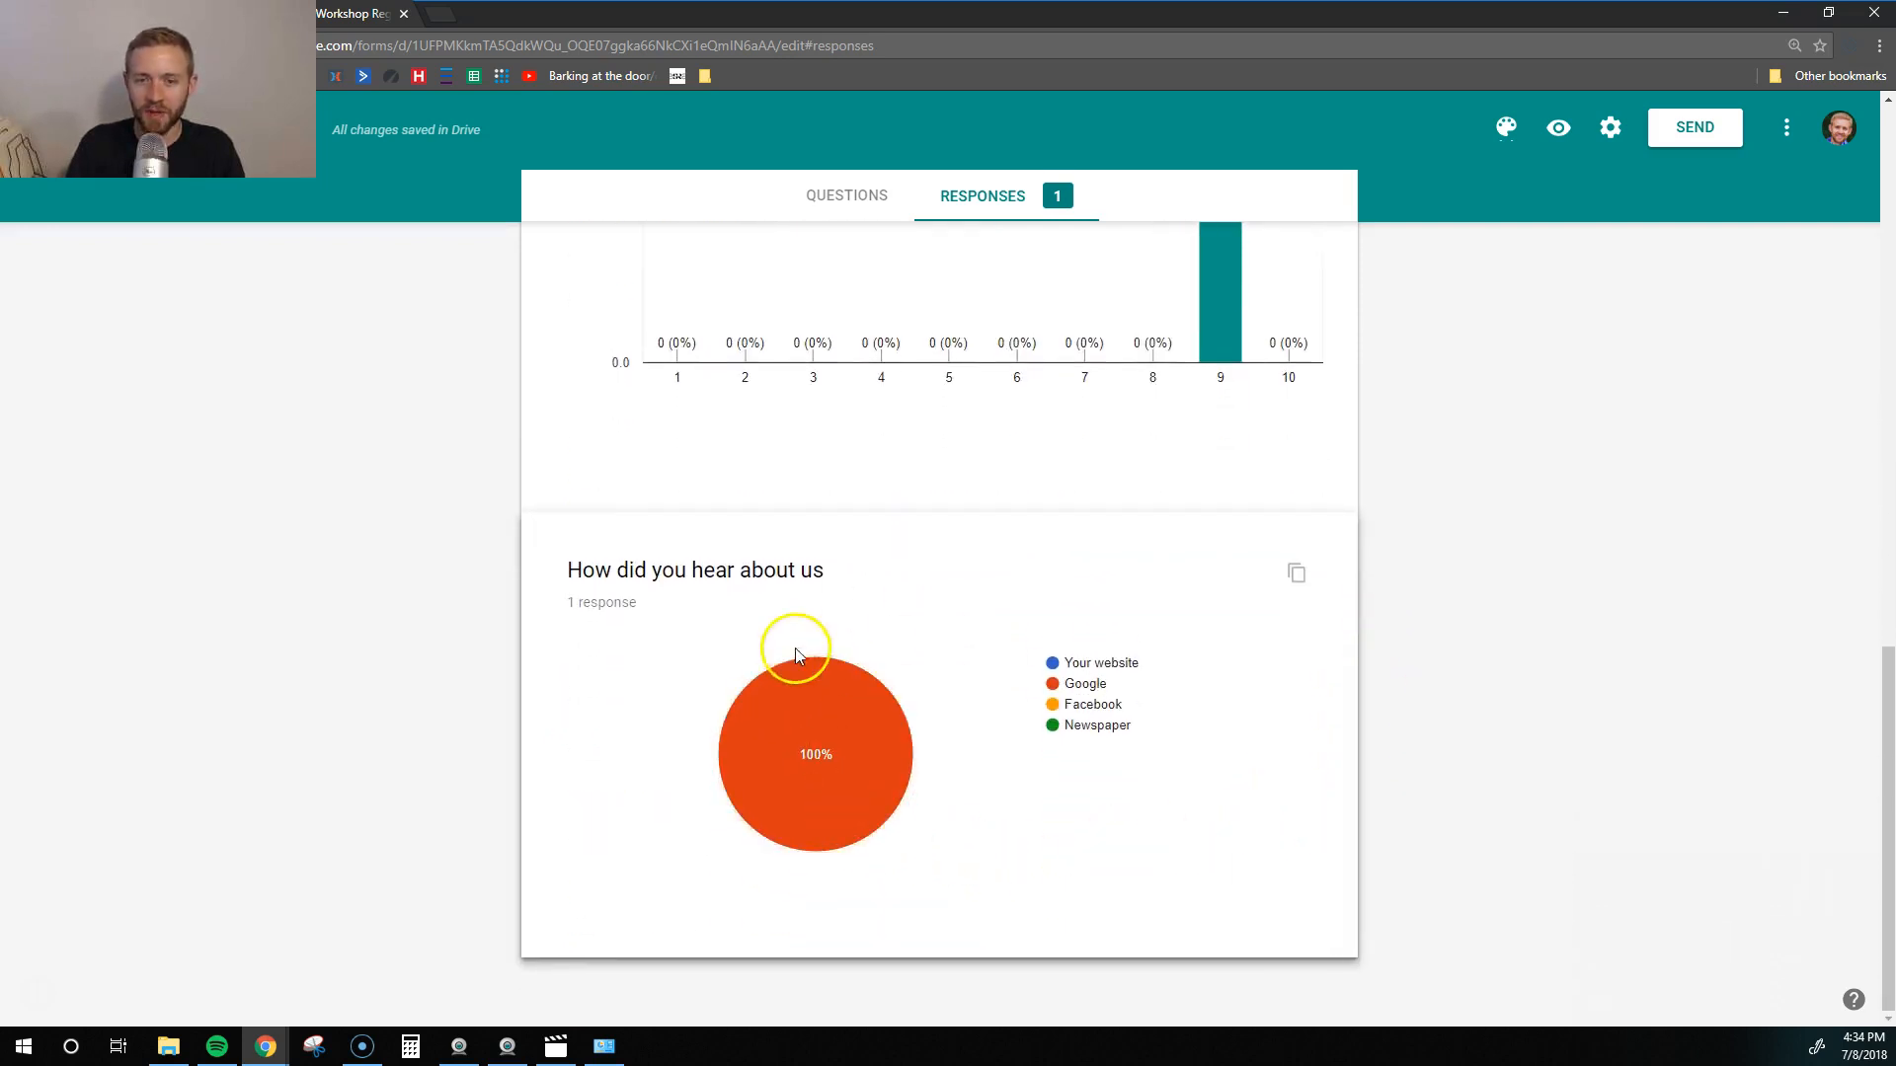
pyautogui.scroll(1, 1079, 846)
pyautogui.scroll(8, 1079, 847)
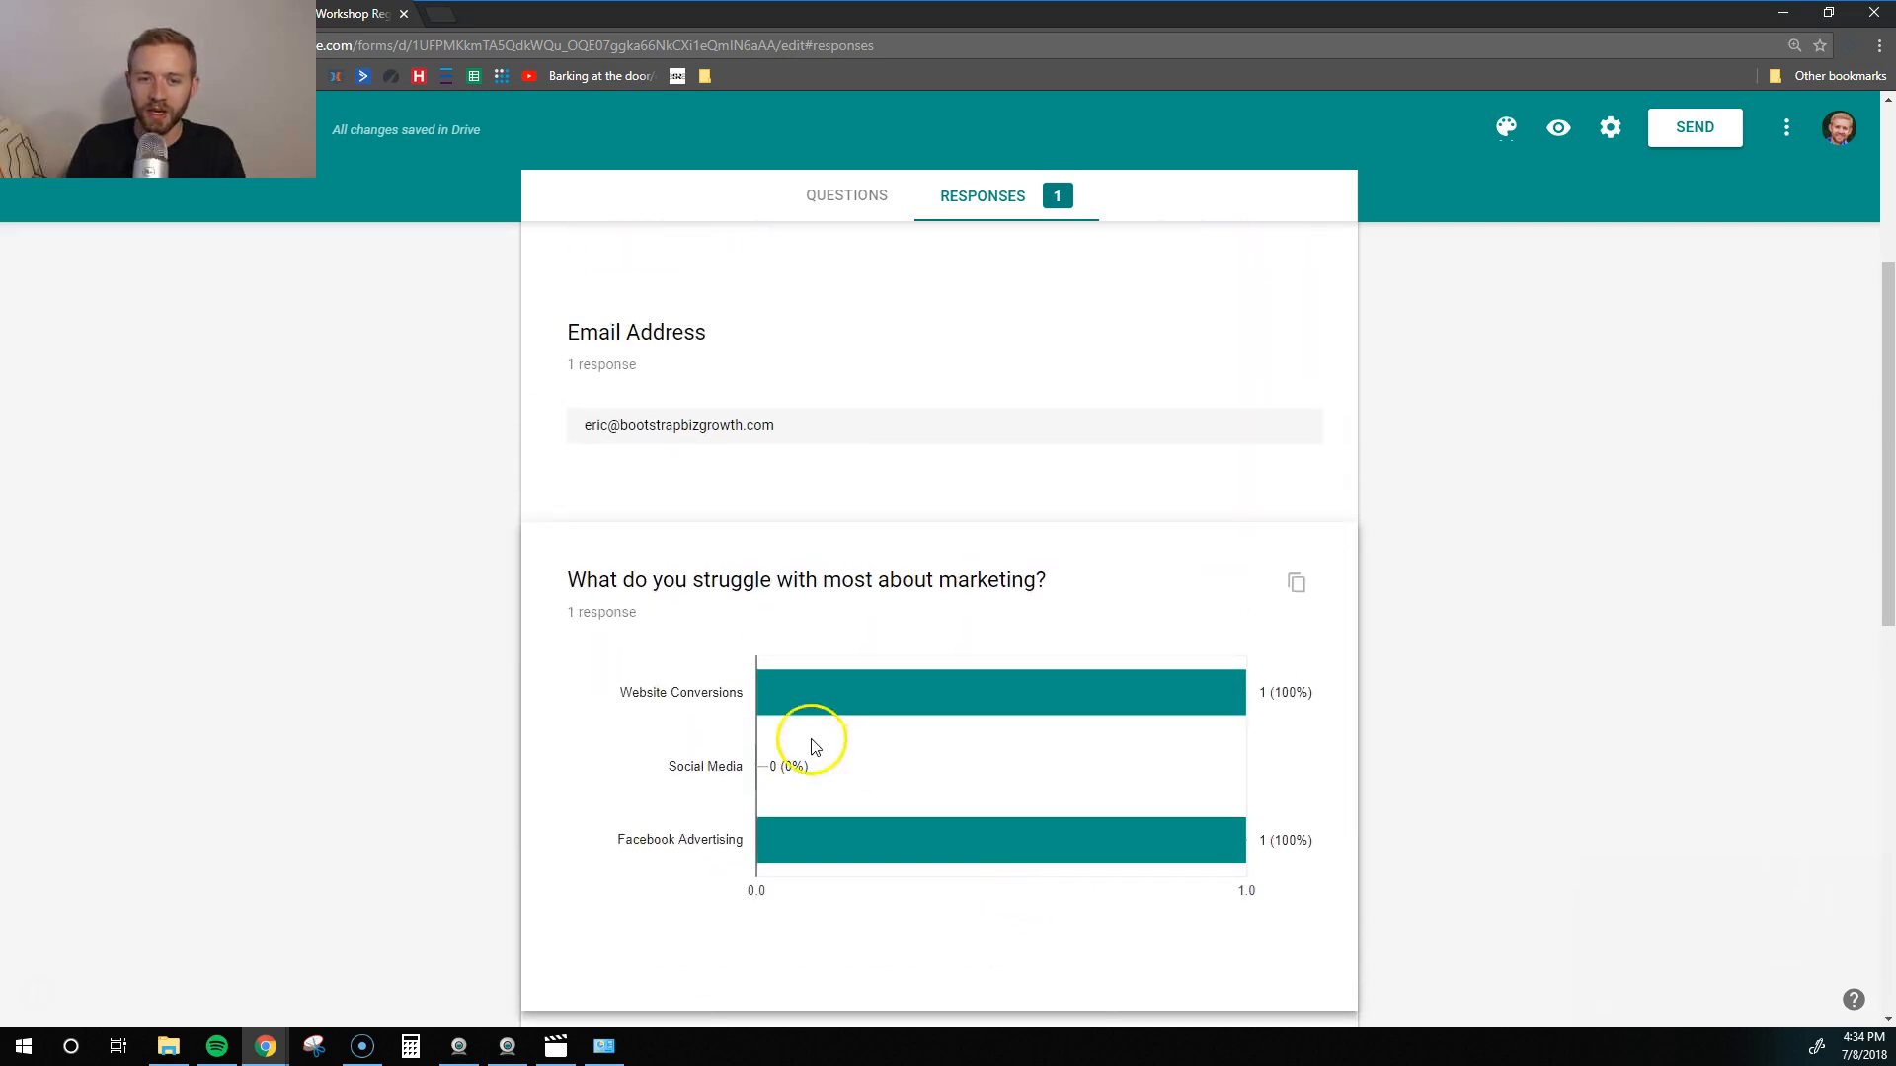
pyautogui.scroll(3, 1109, 833)
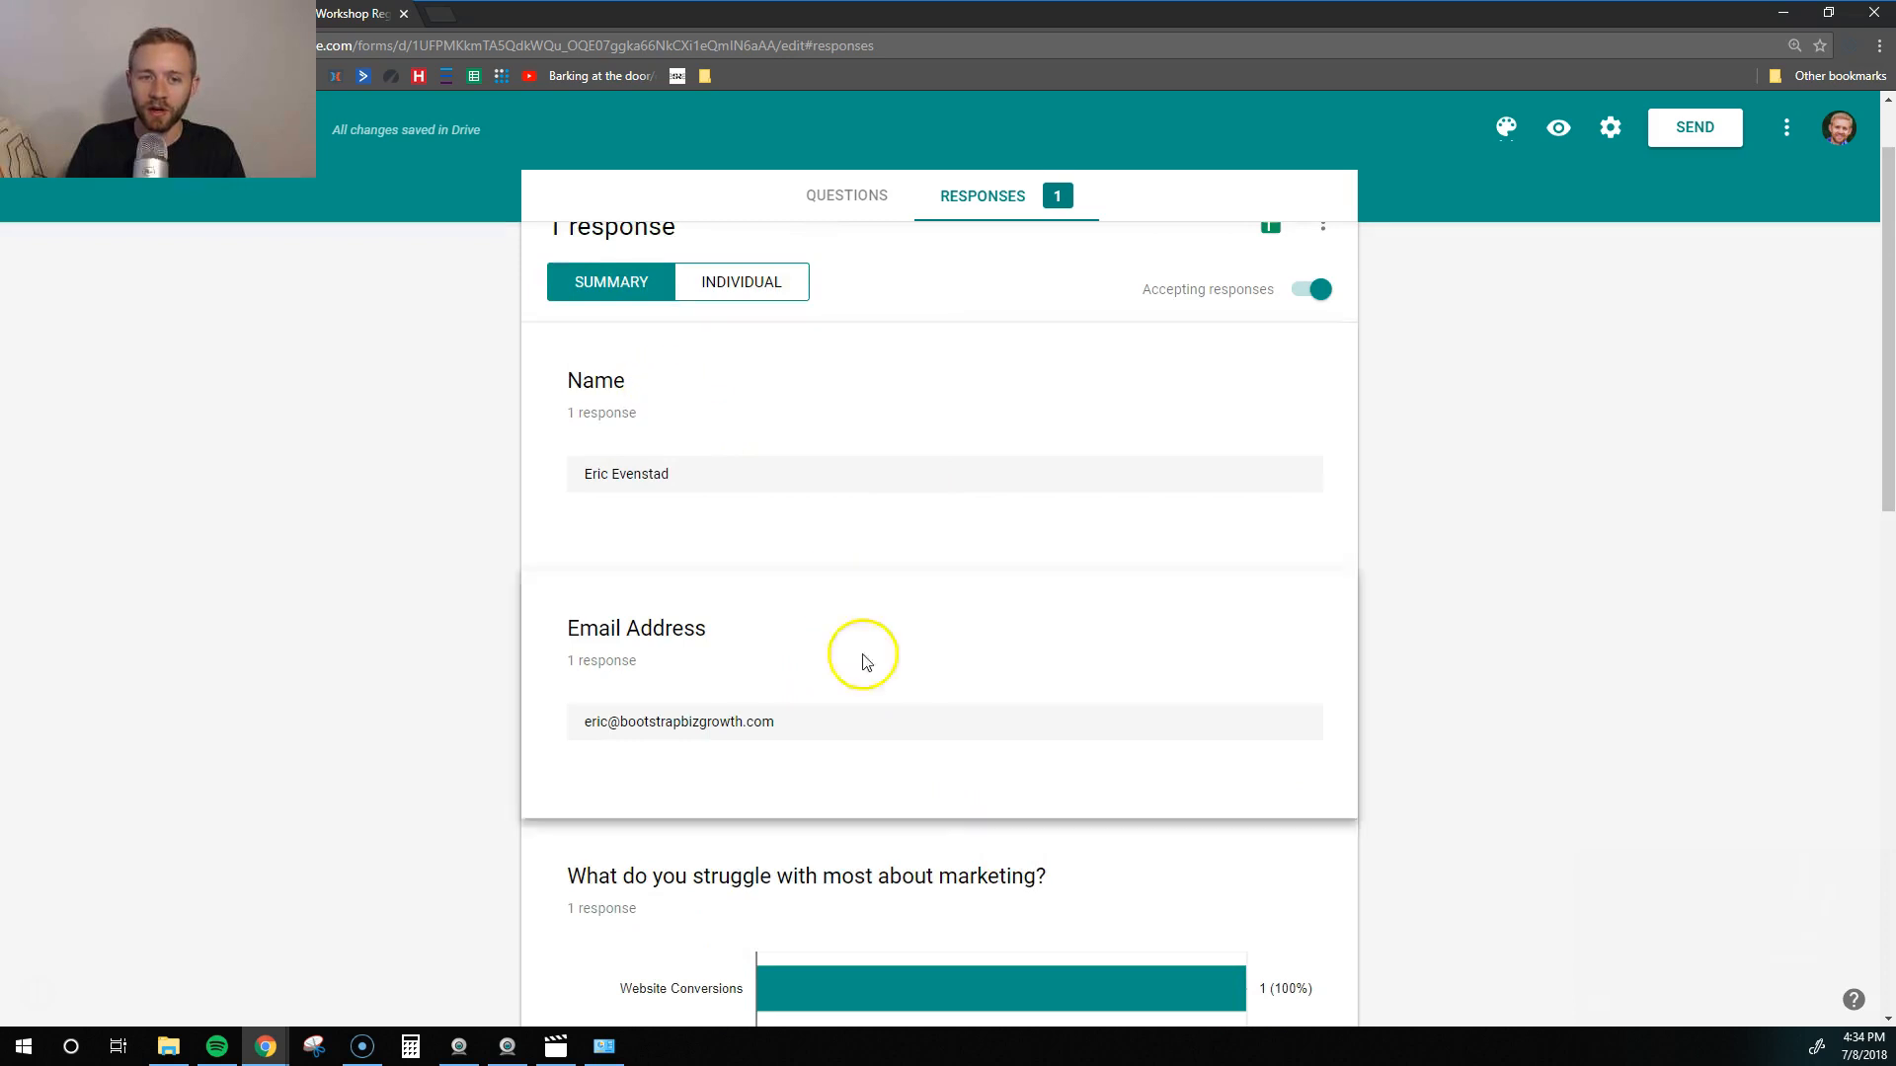
pyautogui.scroll(1, 1284, 706)
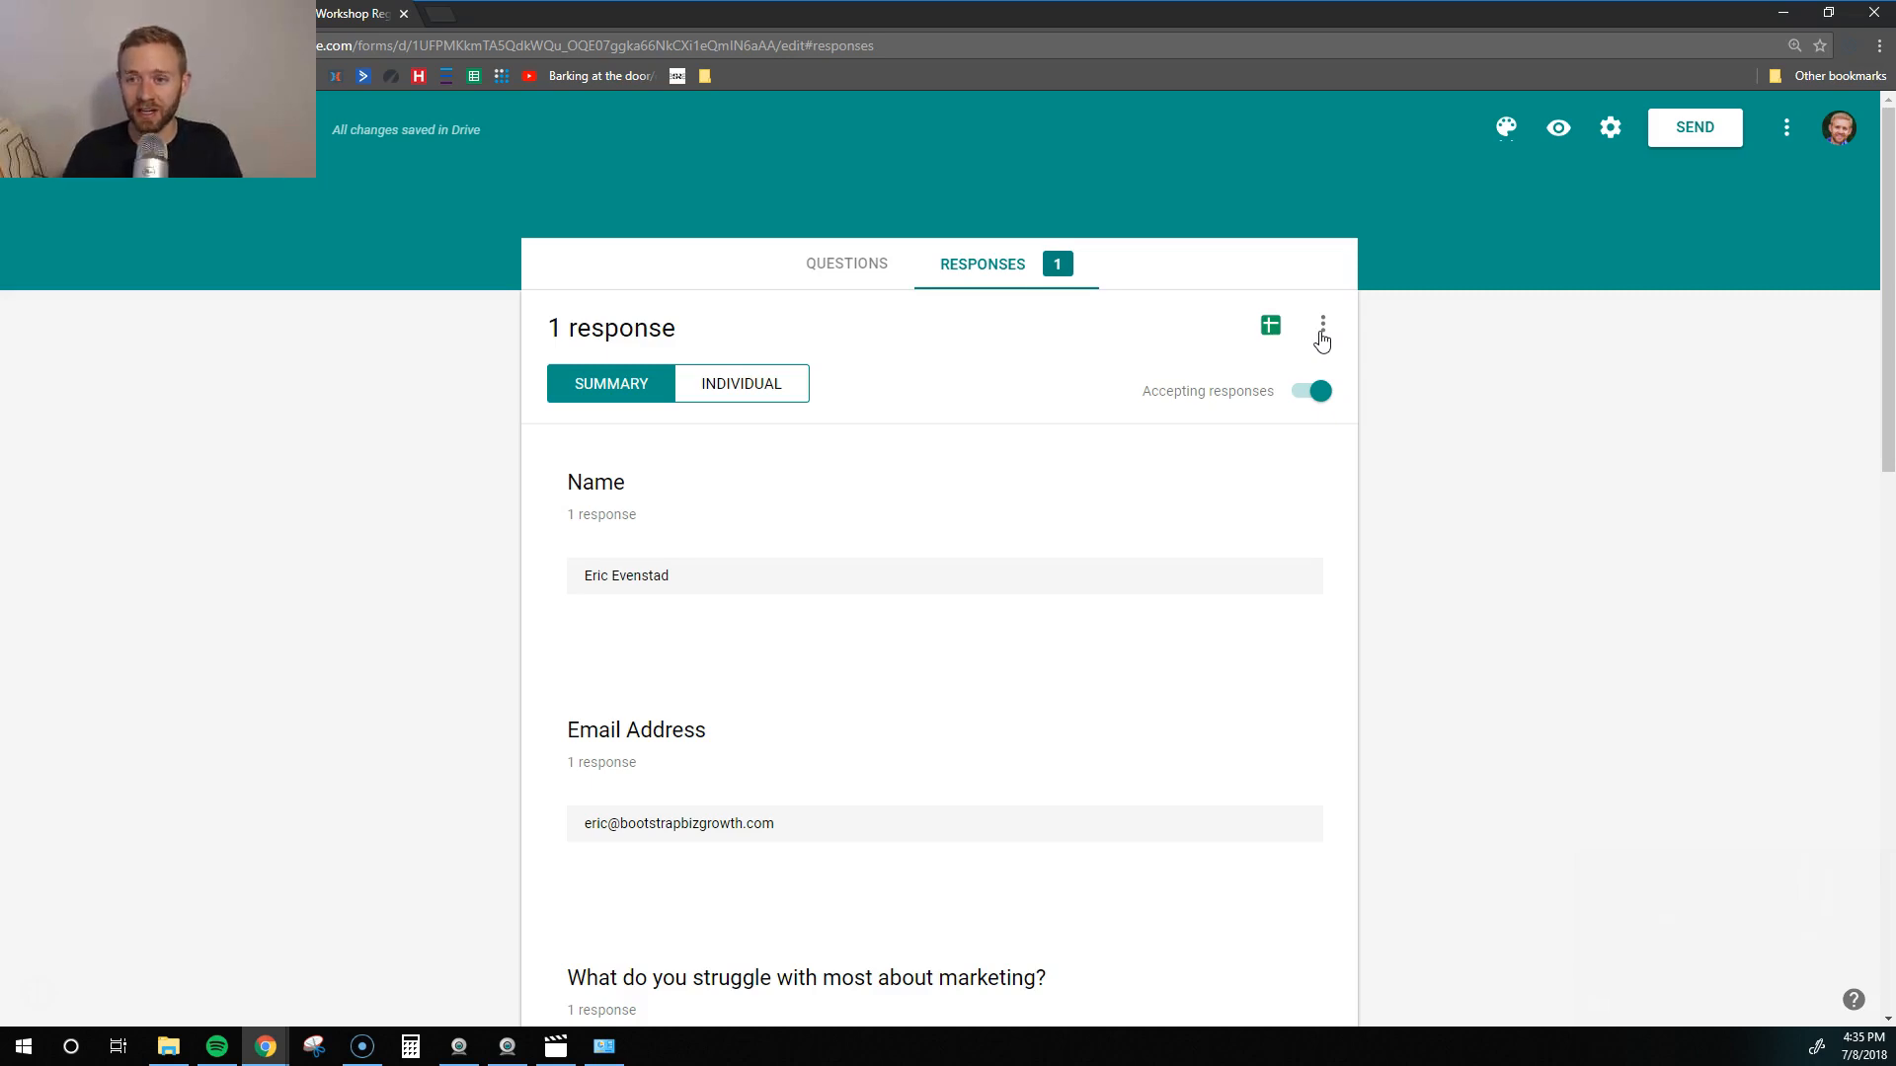
# - Use Select response destination to create a new spreadsheet named 'Marketing Workshop Attendees'
pyautogui.click(1321, 332)
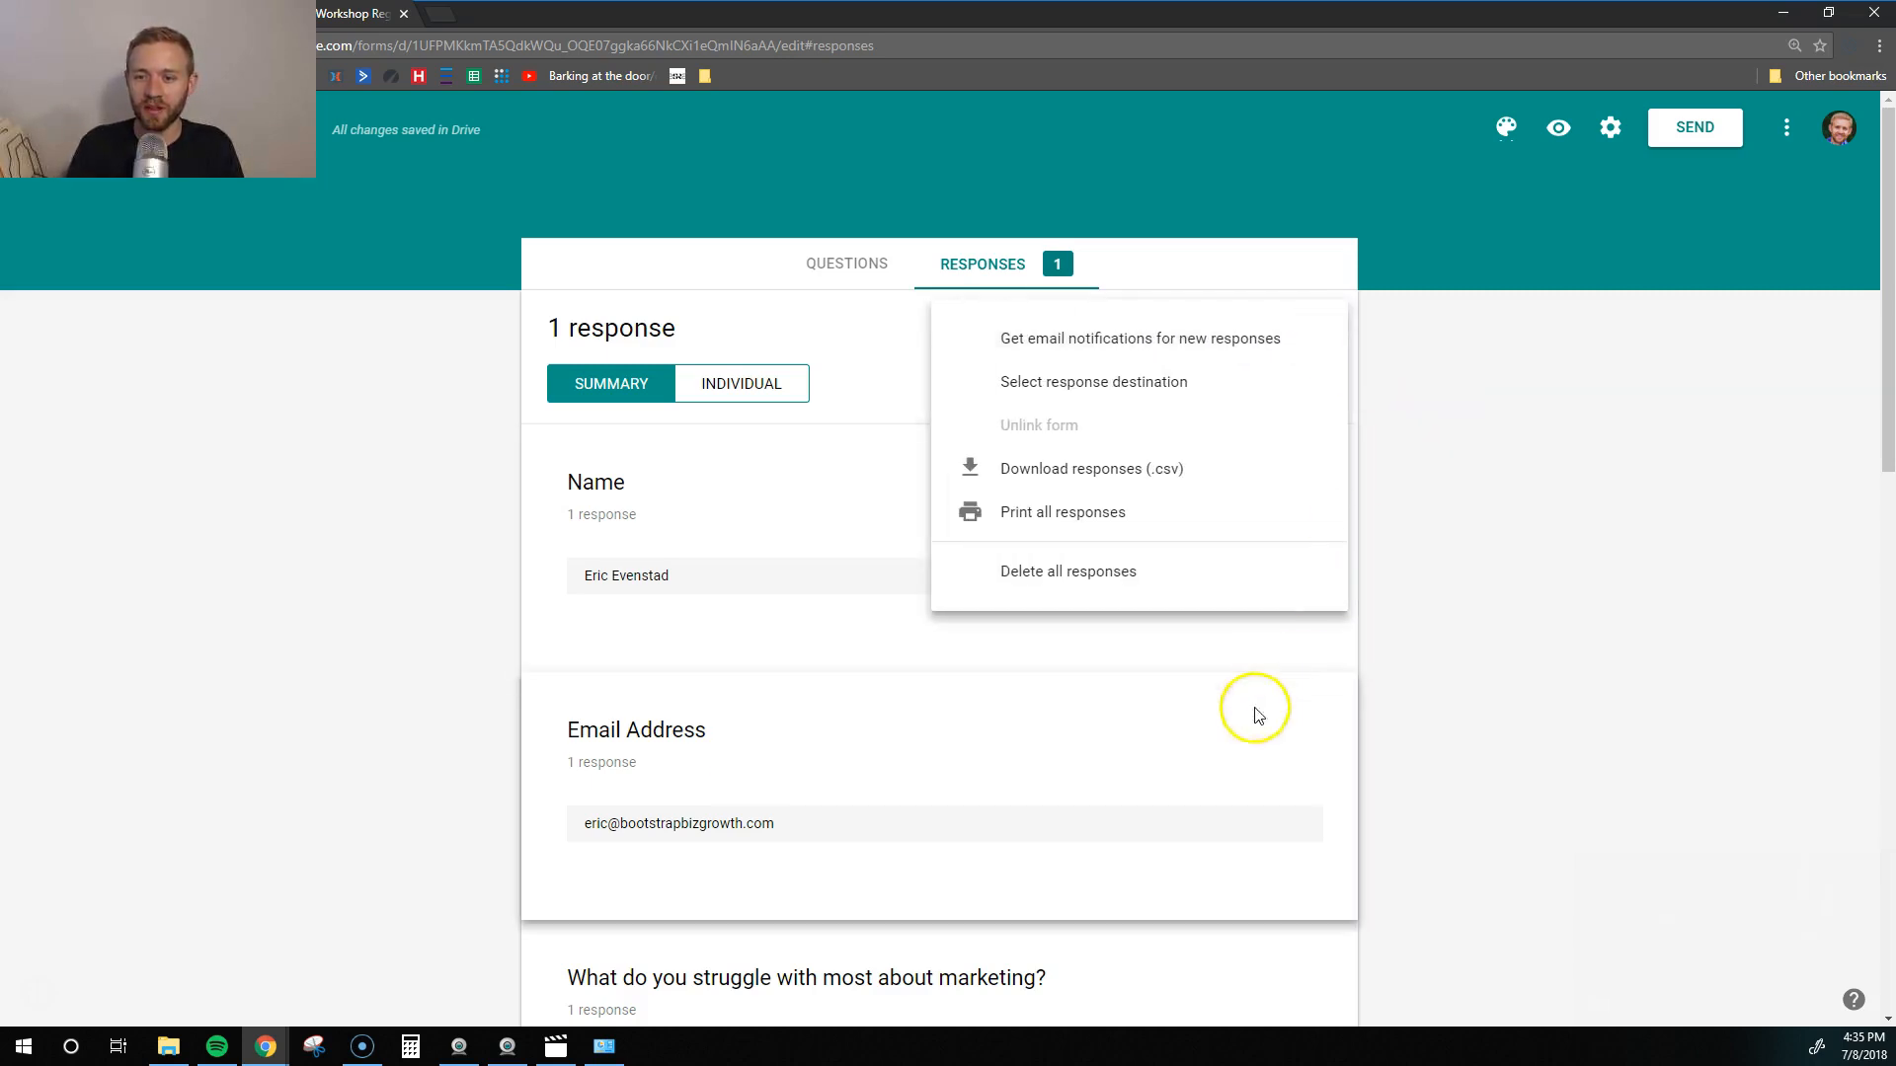
pyautogui.click(1237, 734)
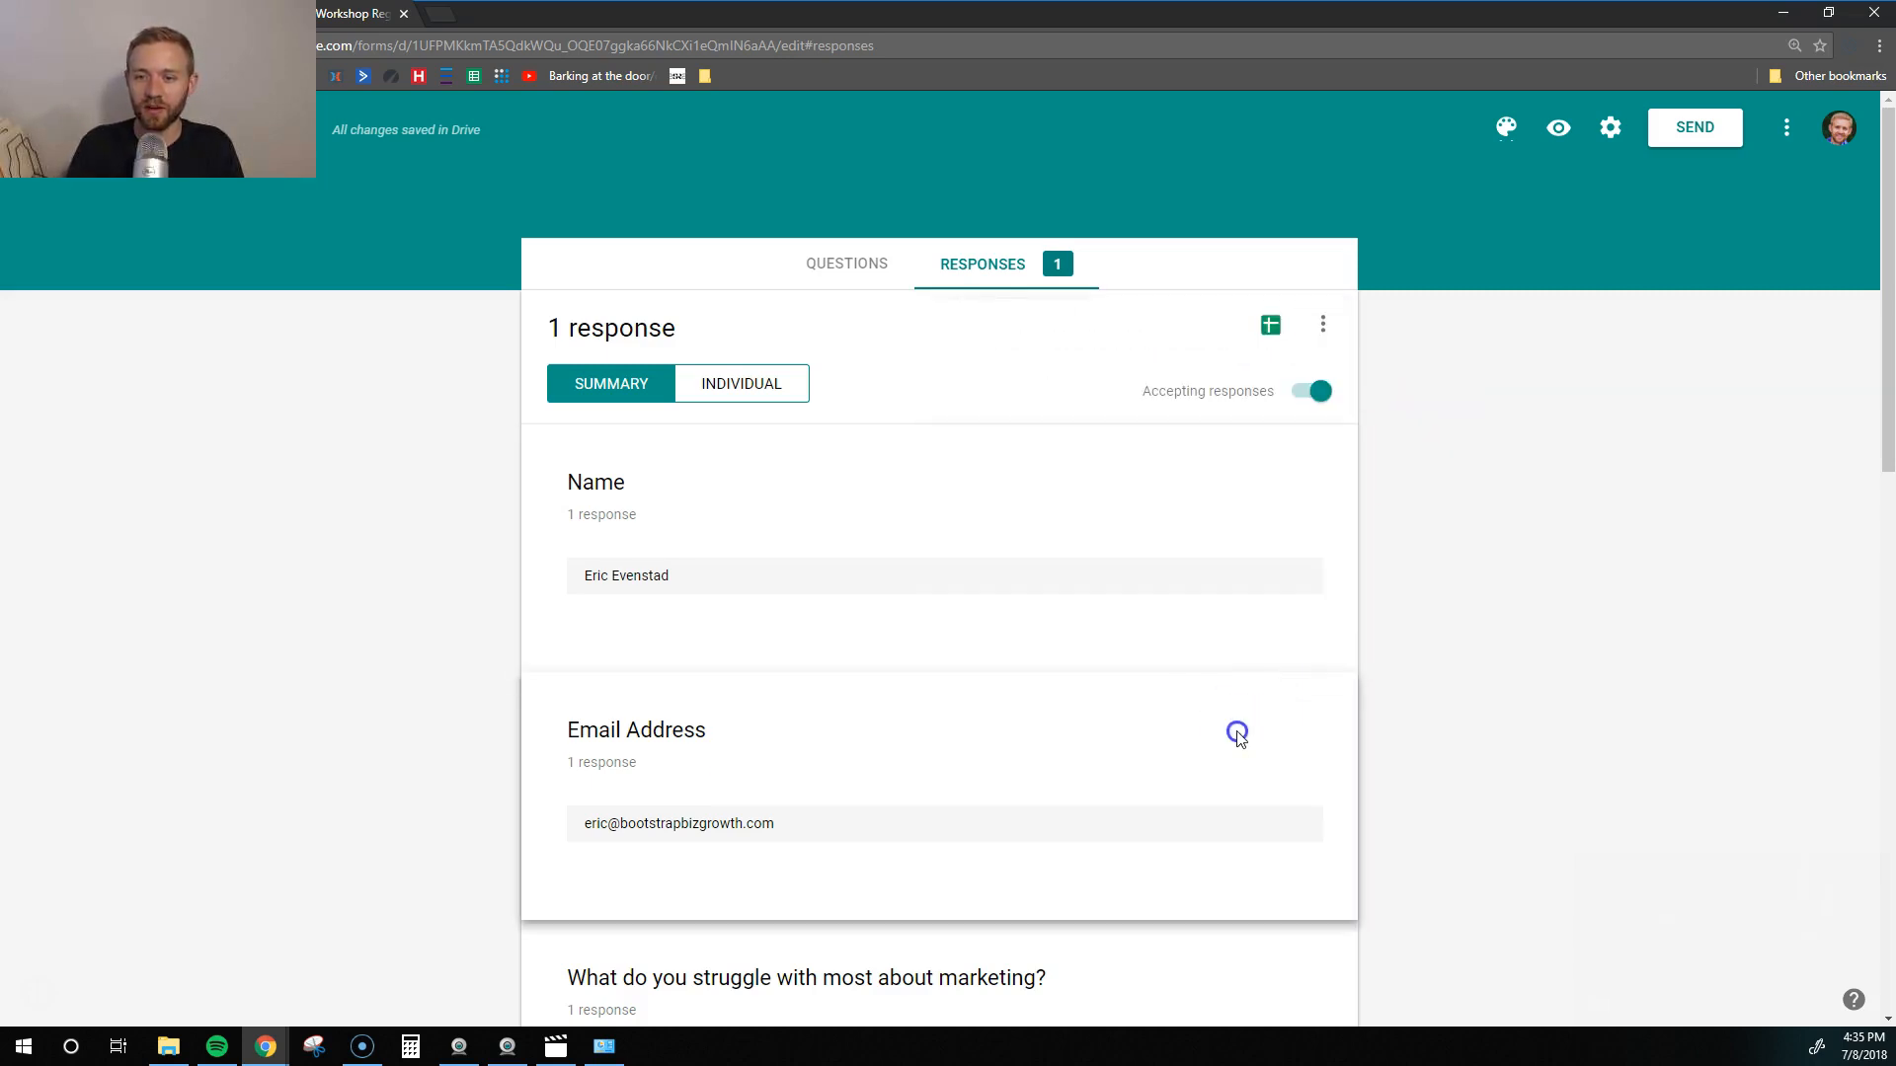
pyautogui.click(1330, 324)
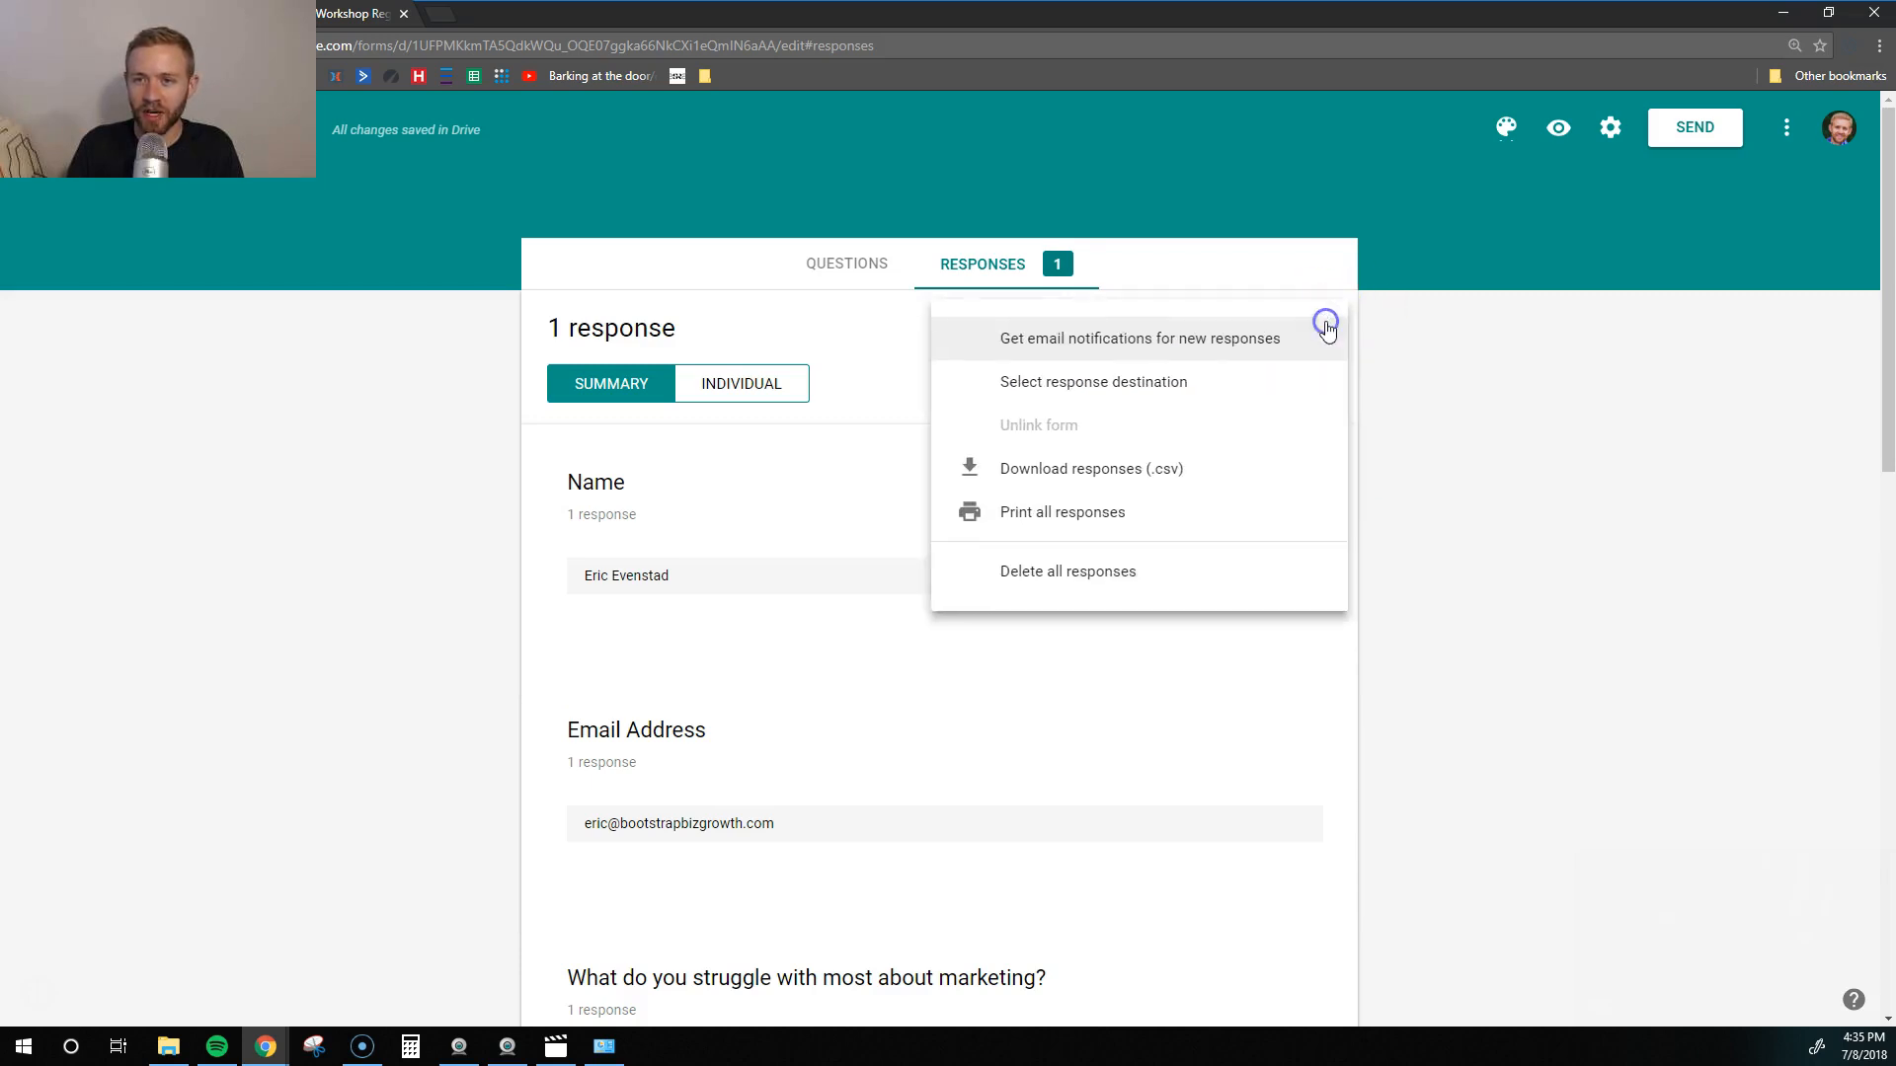
pyautogui.click(1120, 392)
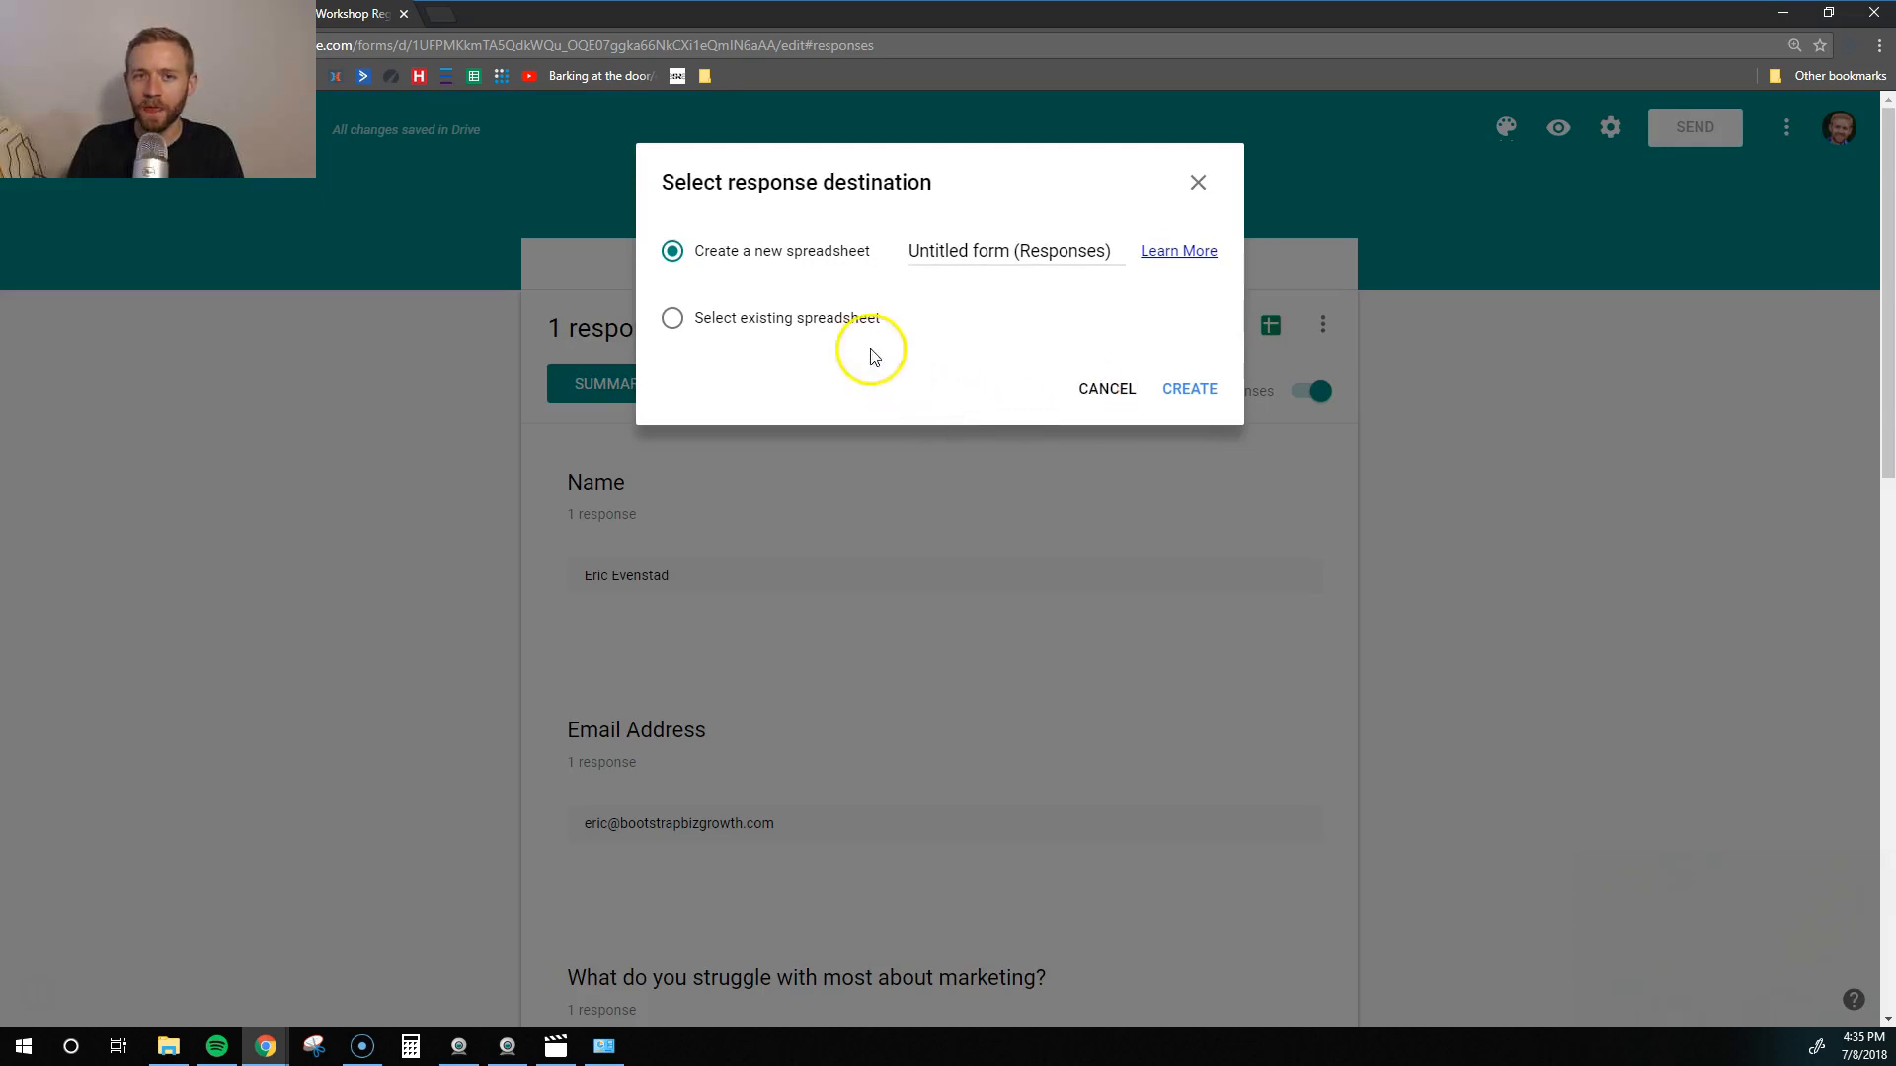
pyautogui.click(938, 253)
pyautogui.tripleClick(938, 253)
pyautogui.write('Marketing Workshop R')
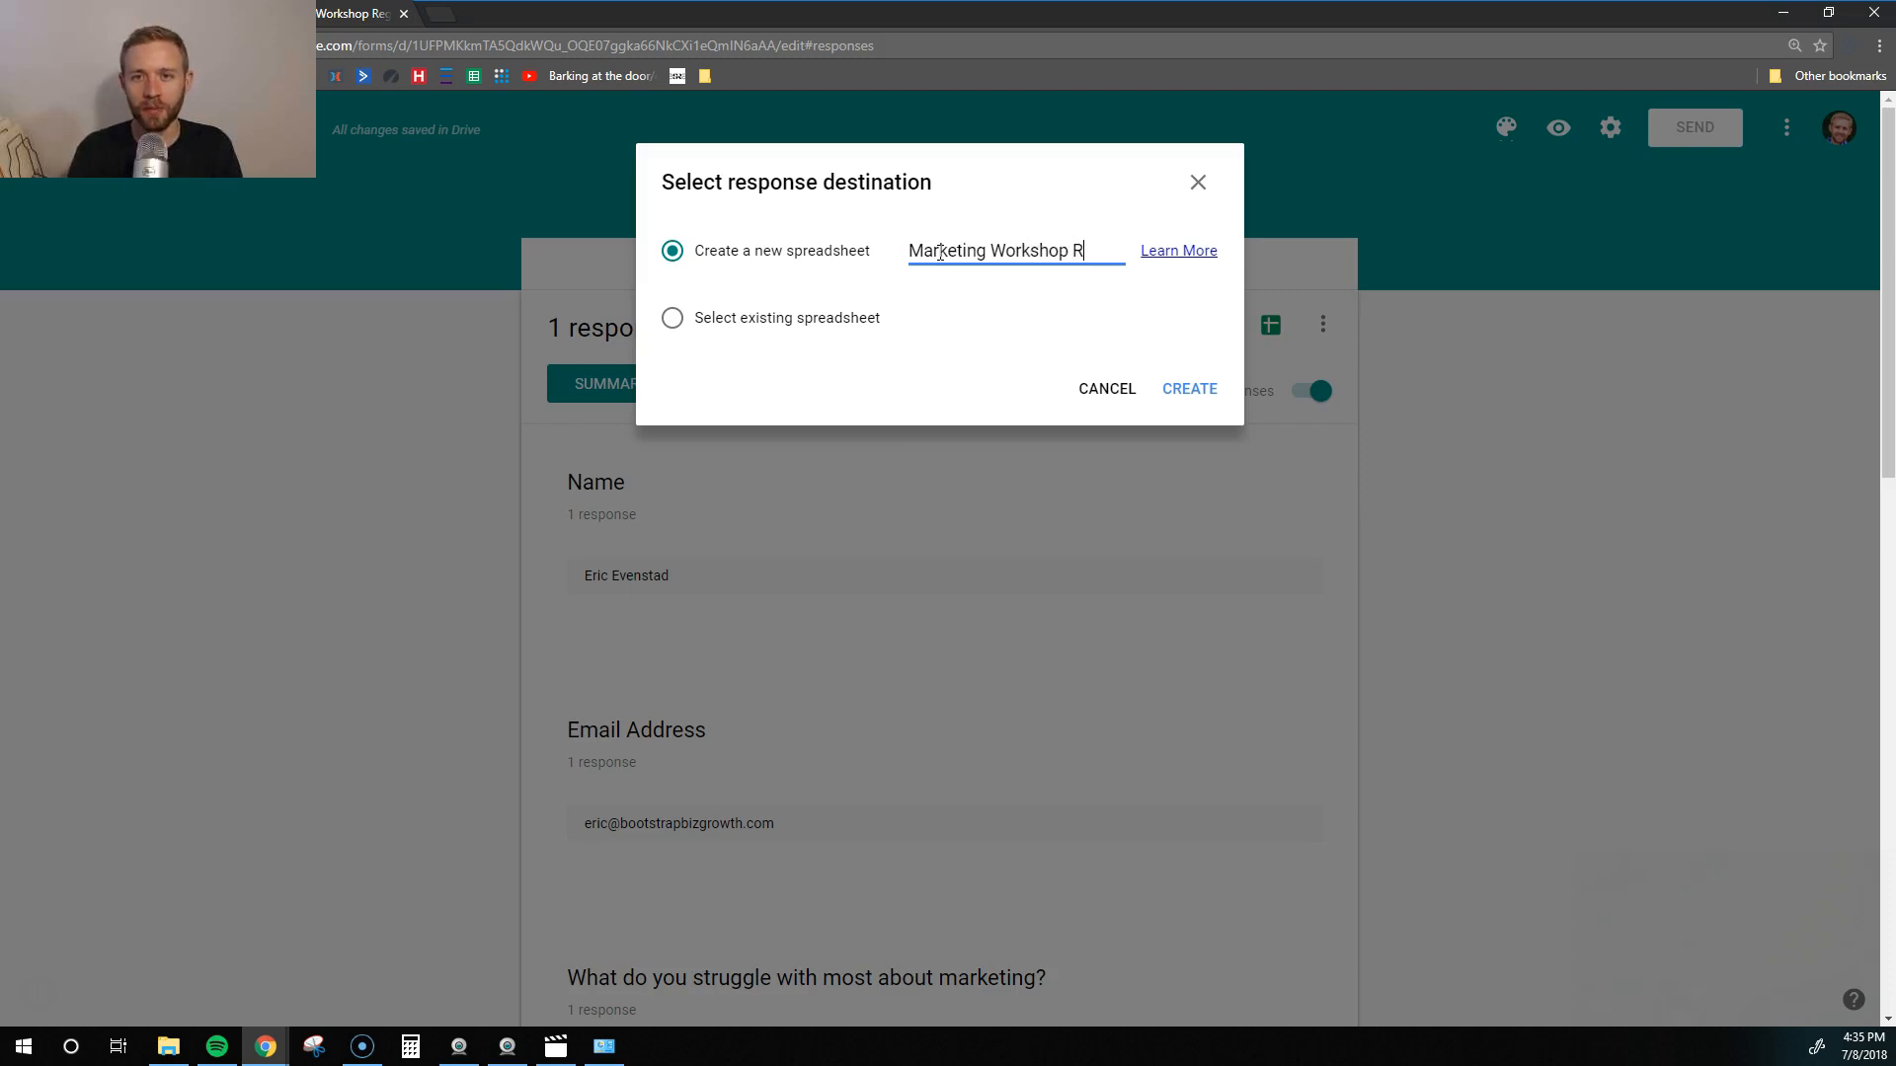
pyautogui.write('esponses')
pyautogui.press('BackSpace')
pyautogui.press('BackSpace')
pyautogui.press('BackSpace')
pyautogui.press('BackSpace')
pyautogui.write('Attendees')
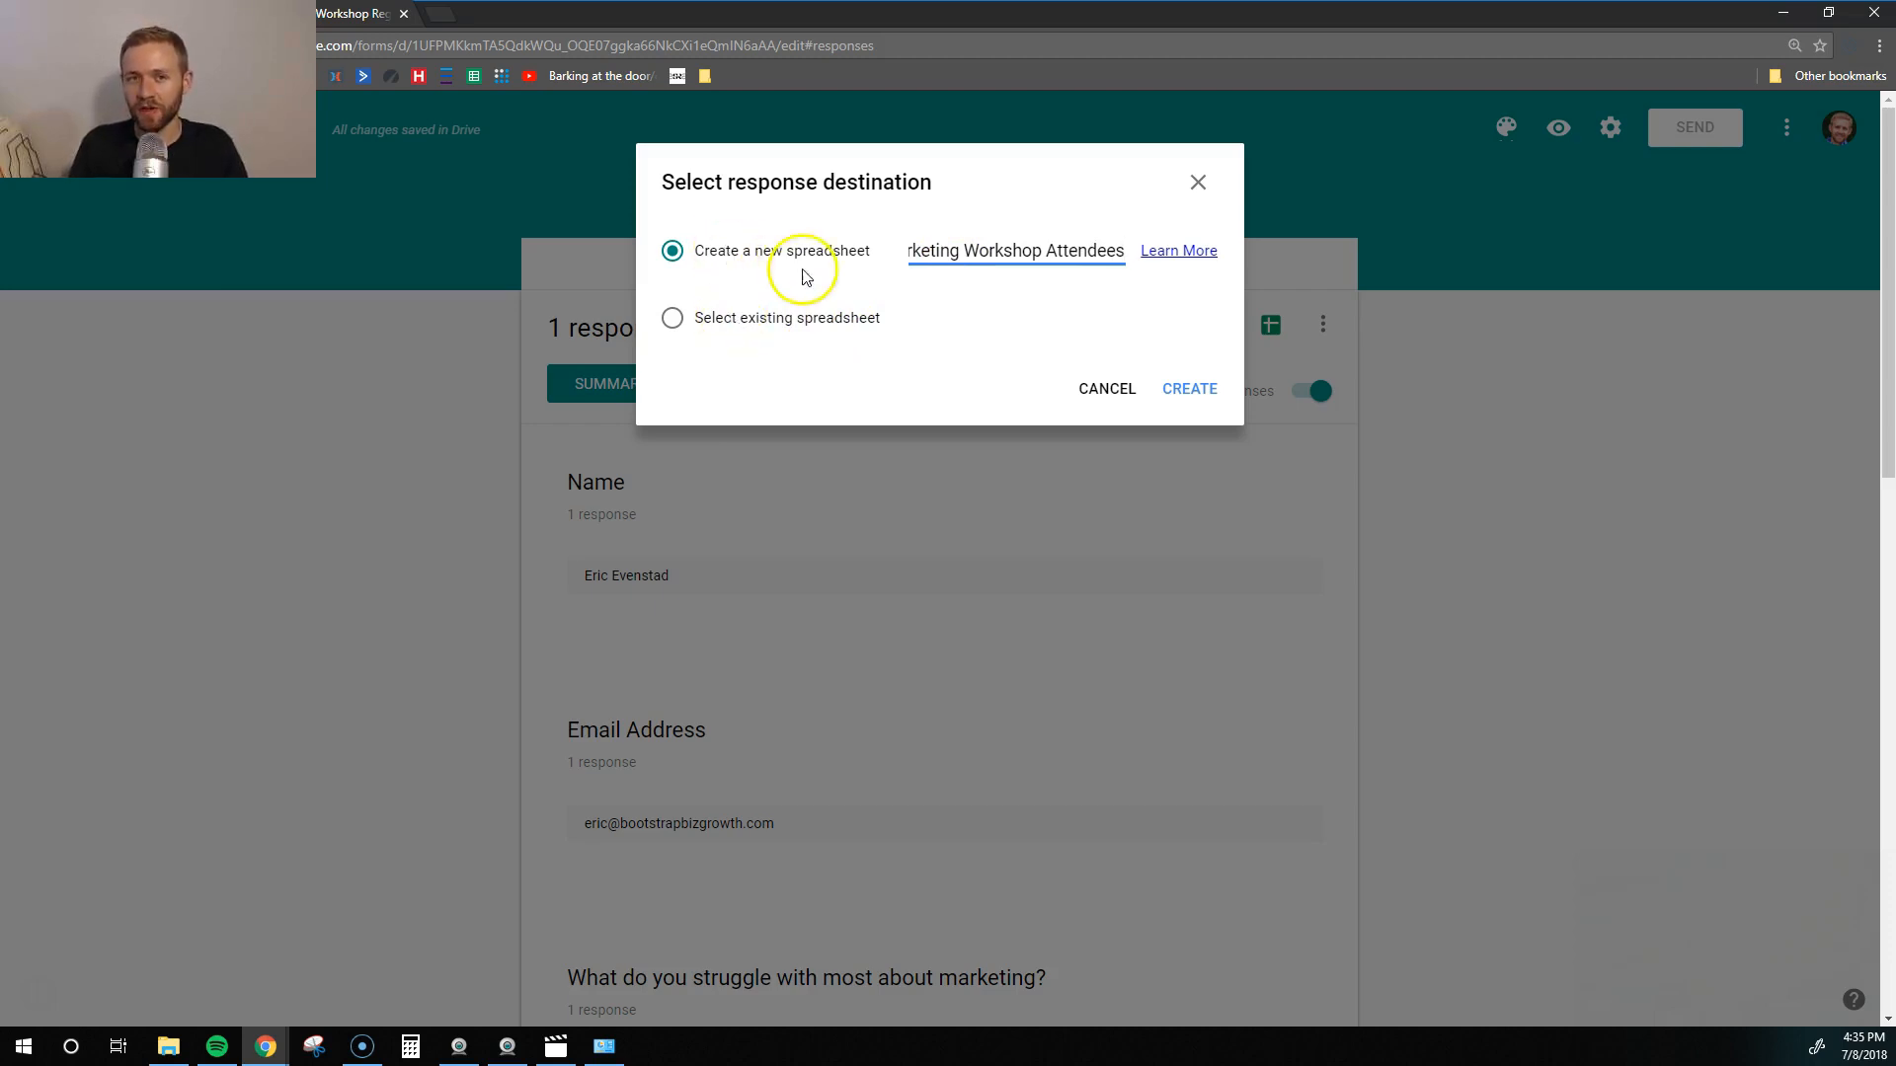
pyautogui.click(1194, 391)
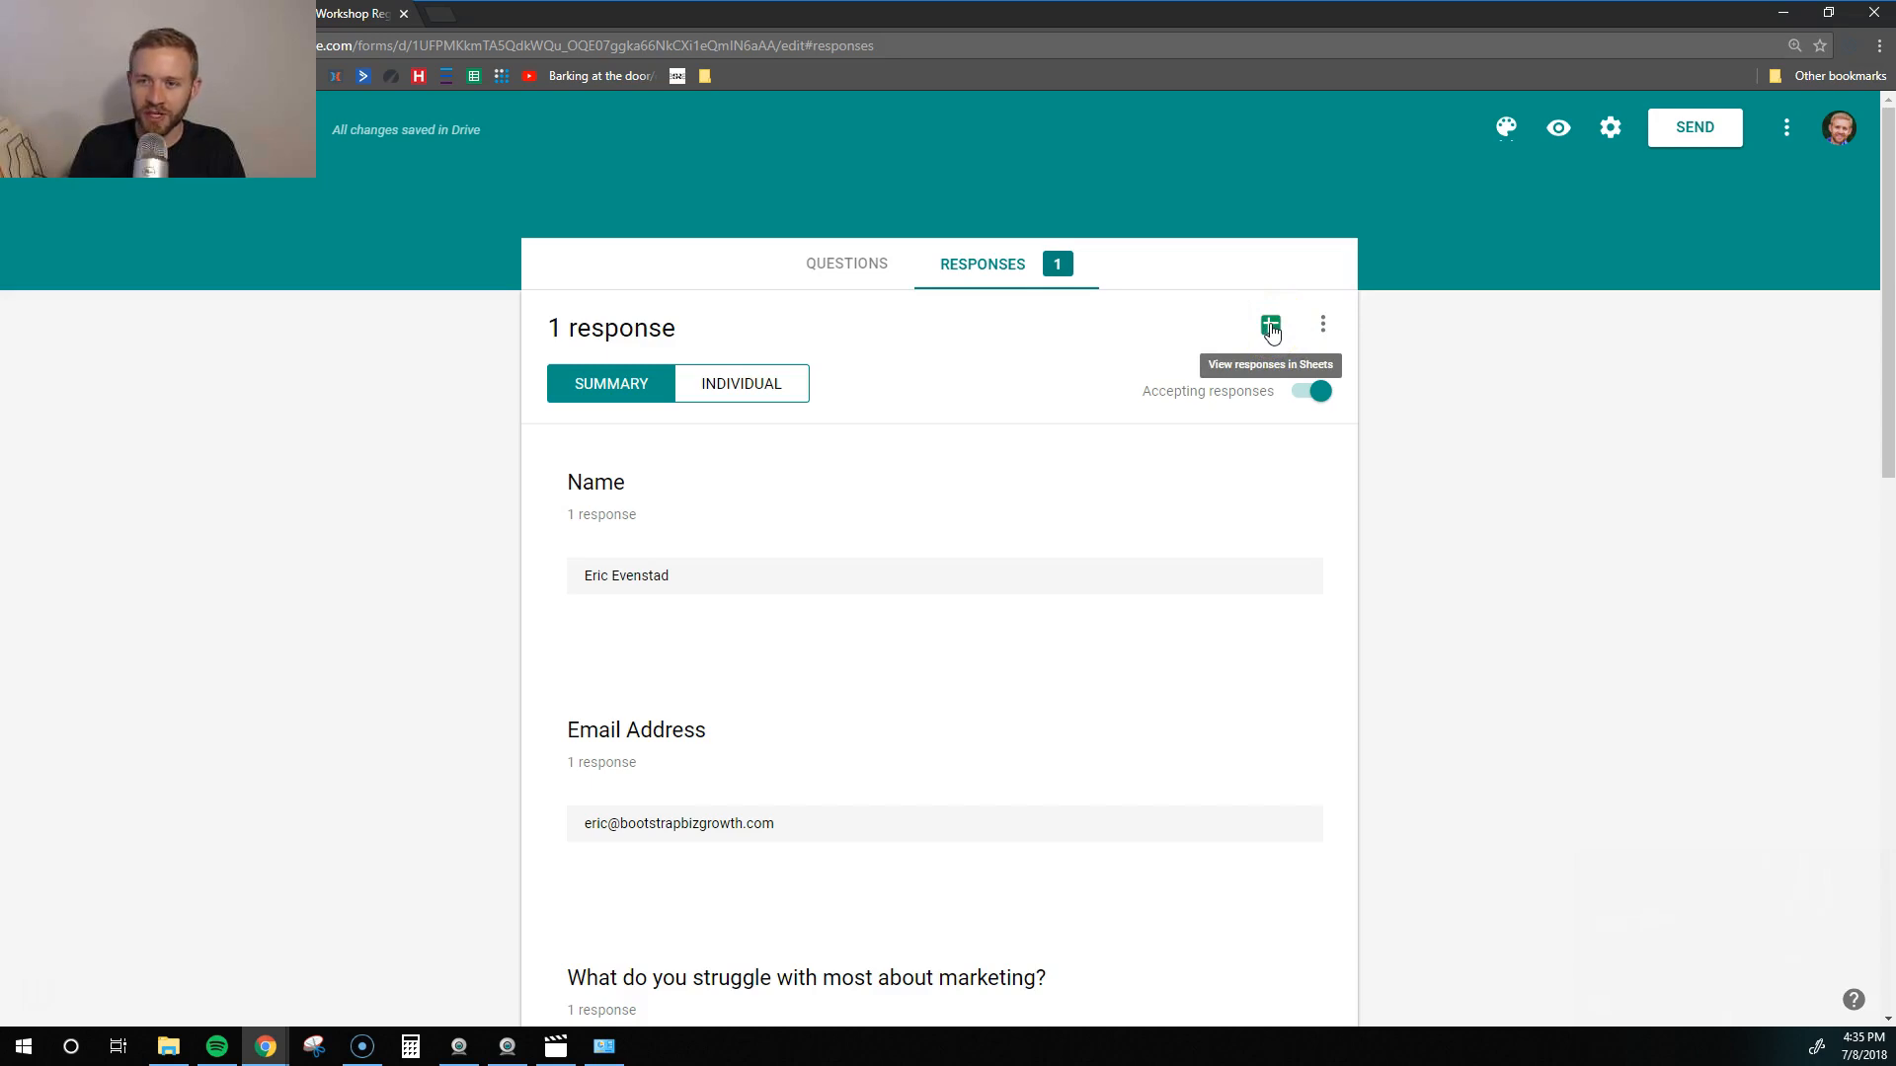
# - Check the test response in row 2 of Form Responses 1, then return to Forms
pyautogui.click(1271, 326)
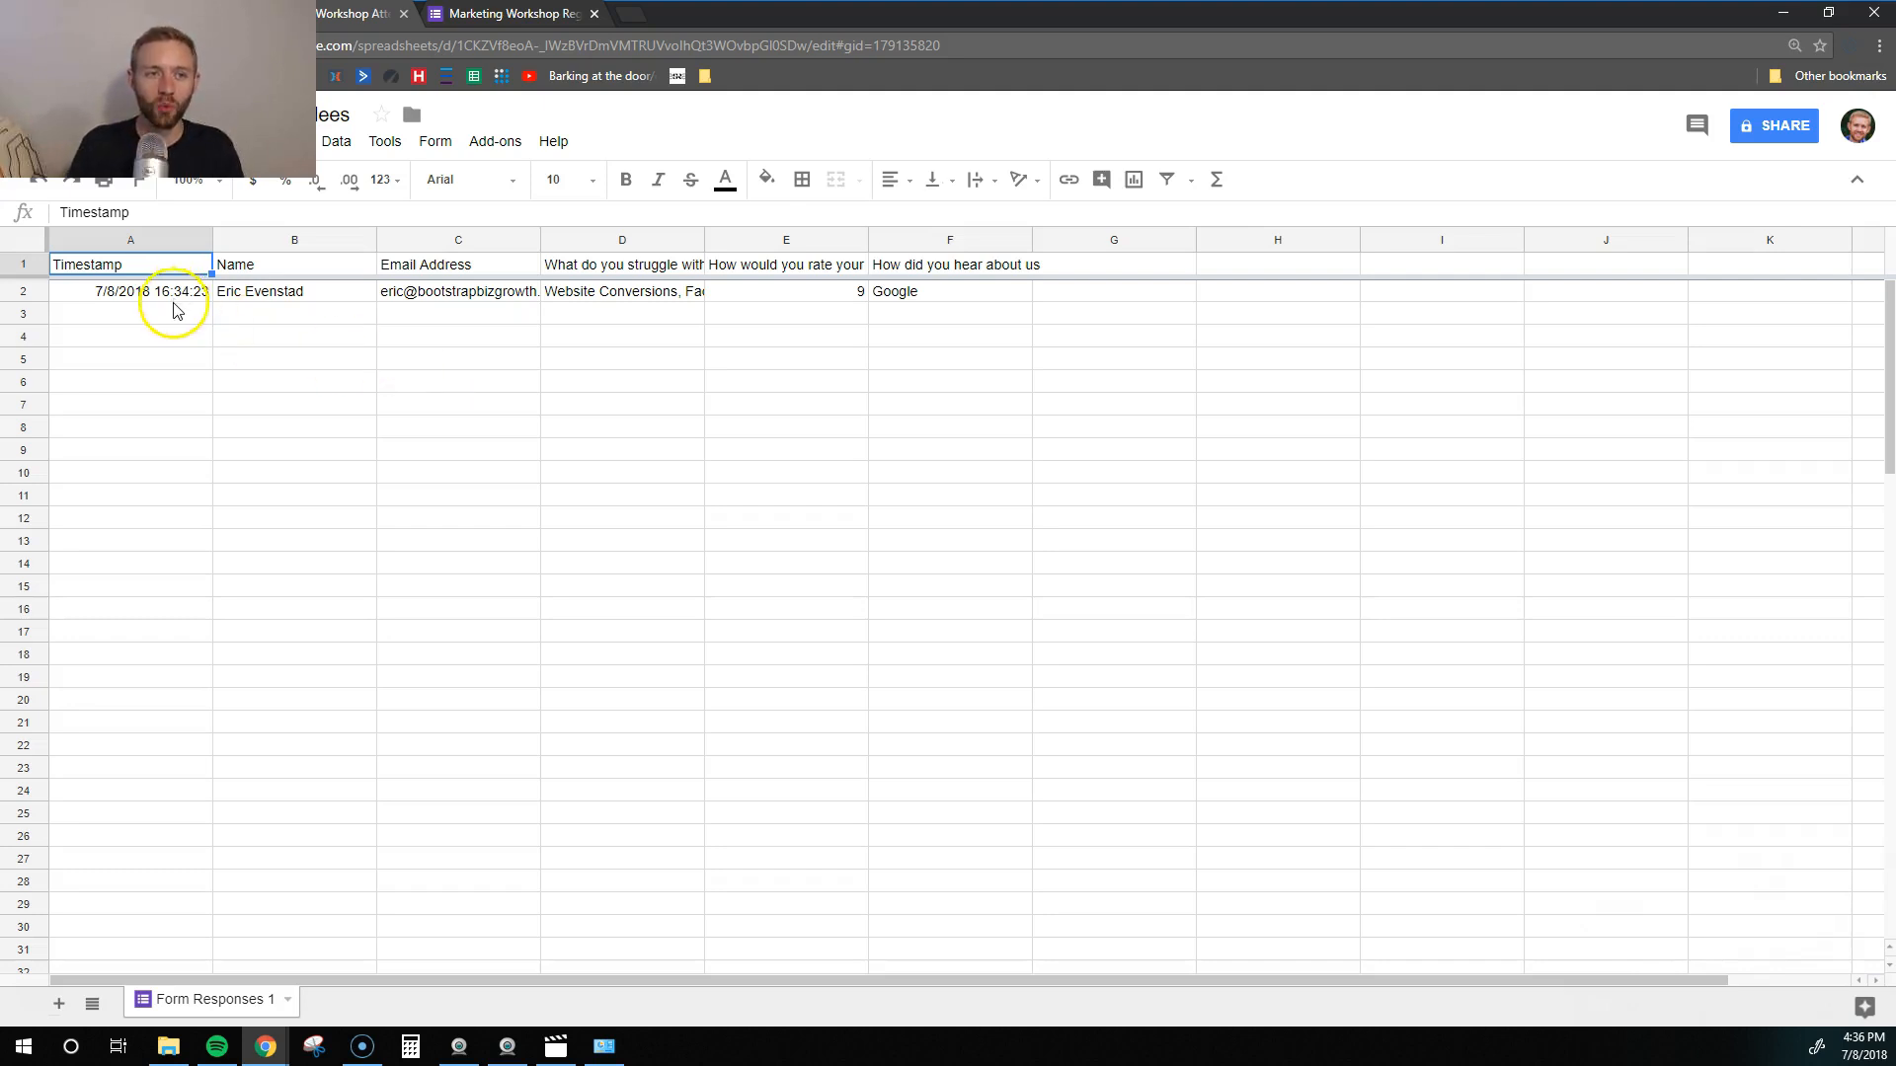
pyautogui.moveTo(169, 311); pyautogui.dragTo(196, 421)
pyautogui.click(196, 476)
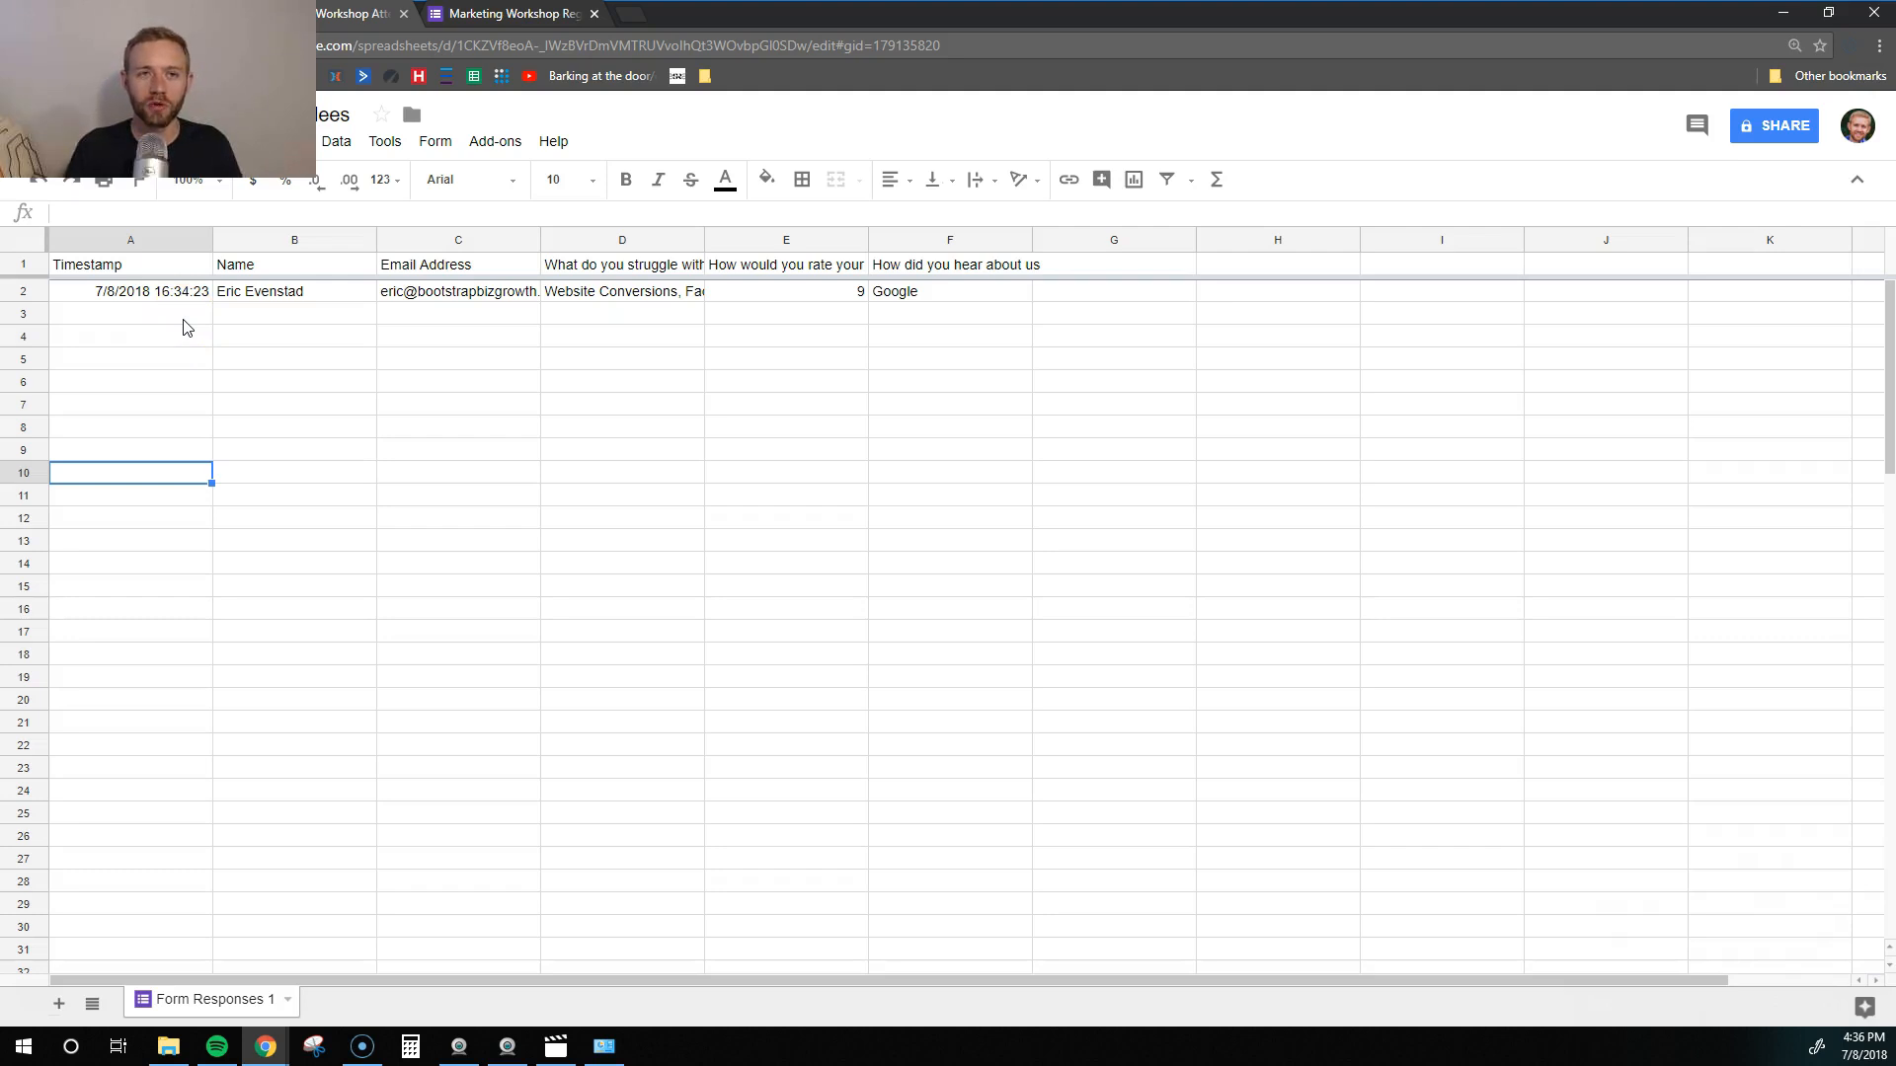
pyautogui.click(505, 14)
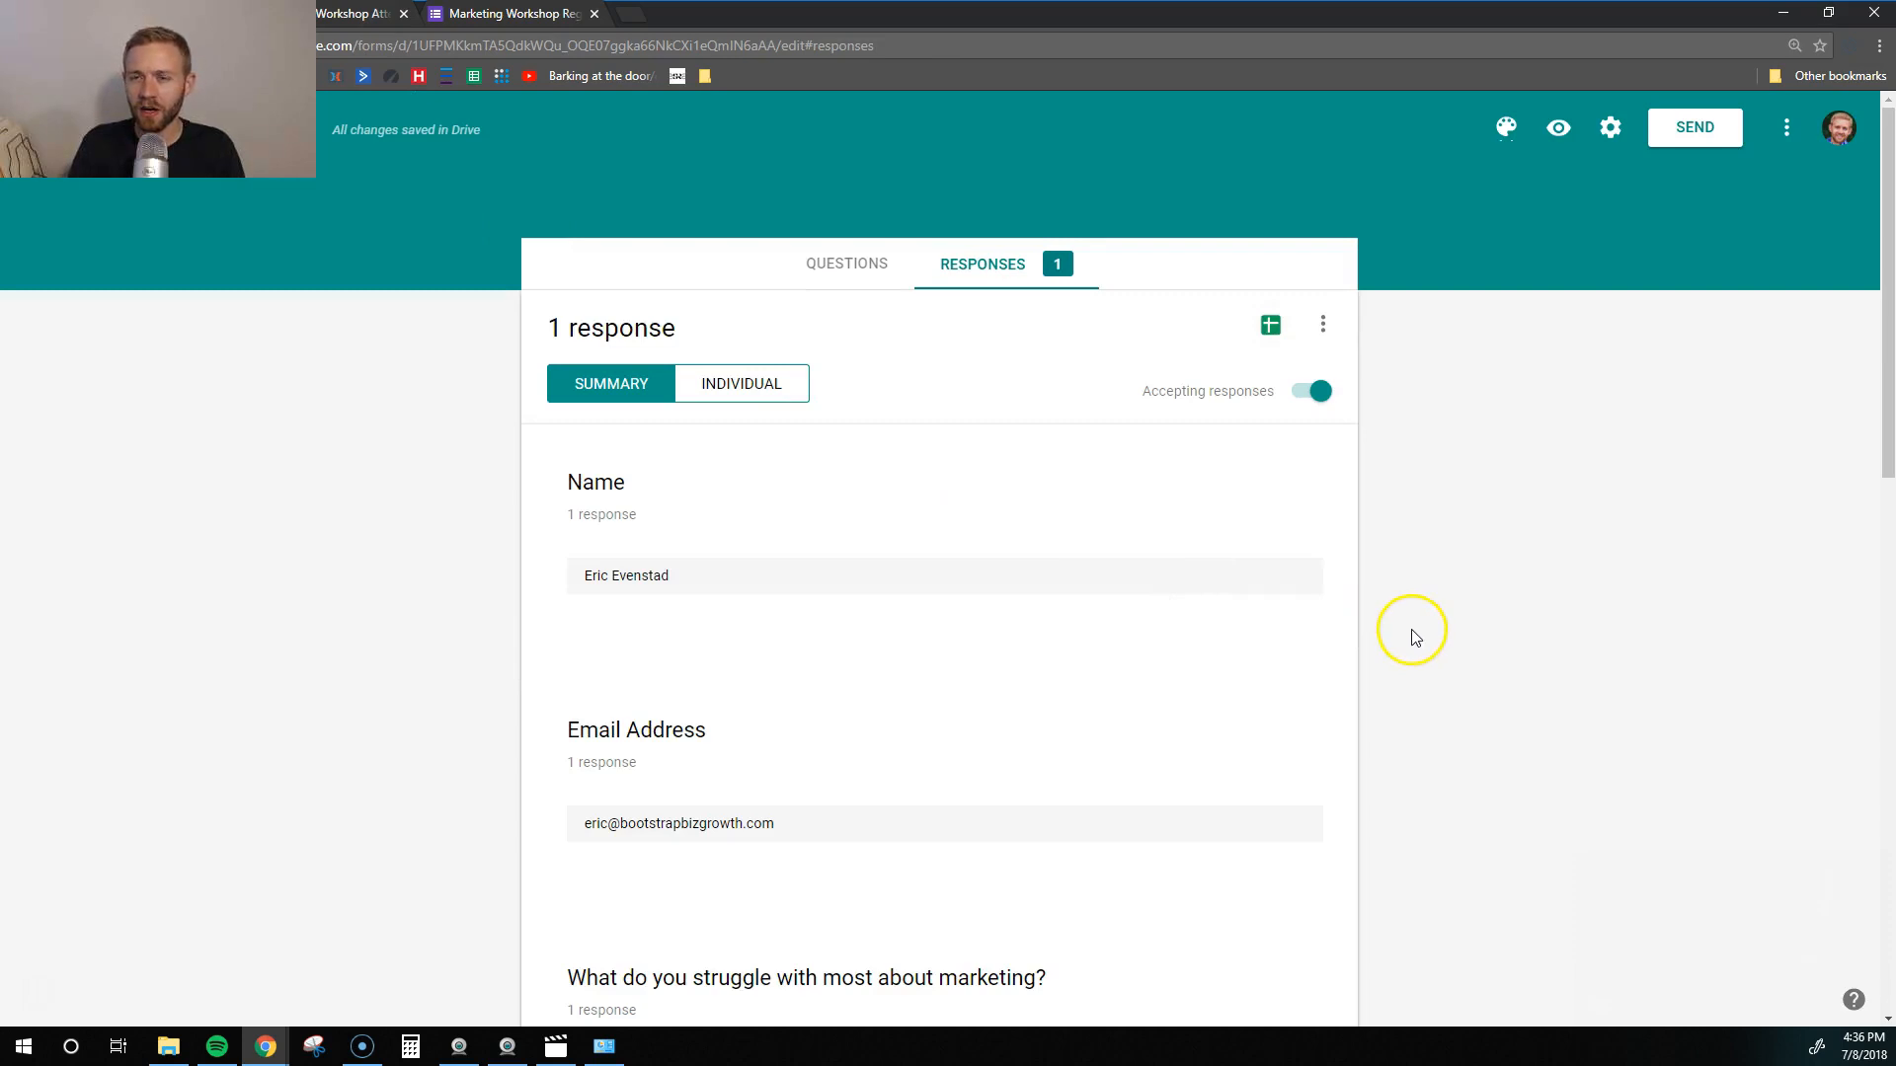
# - Enable 'Get email notifications for new responses' from the Responses three-dot menu
pyautogui.click(1322, 324)
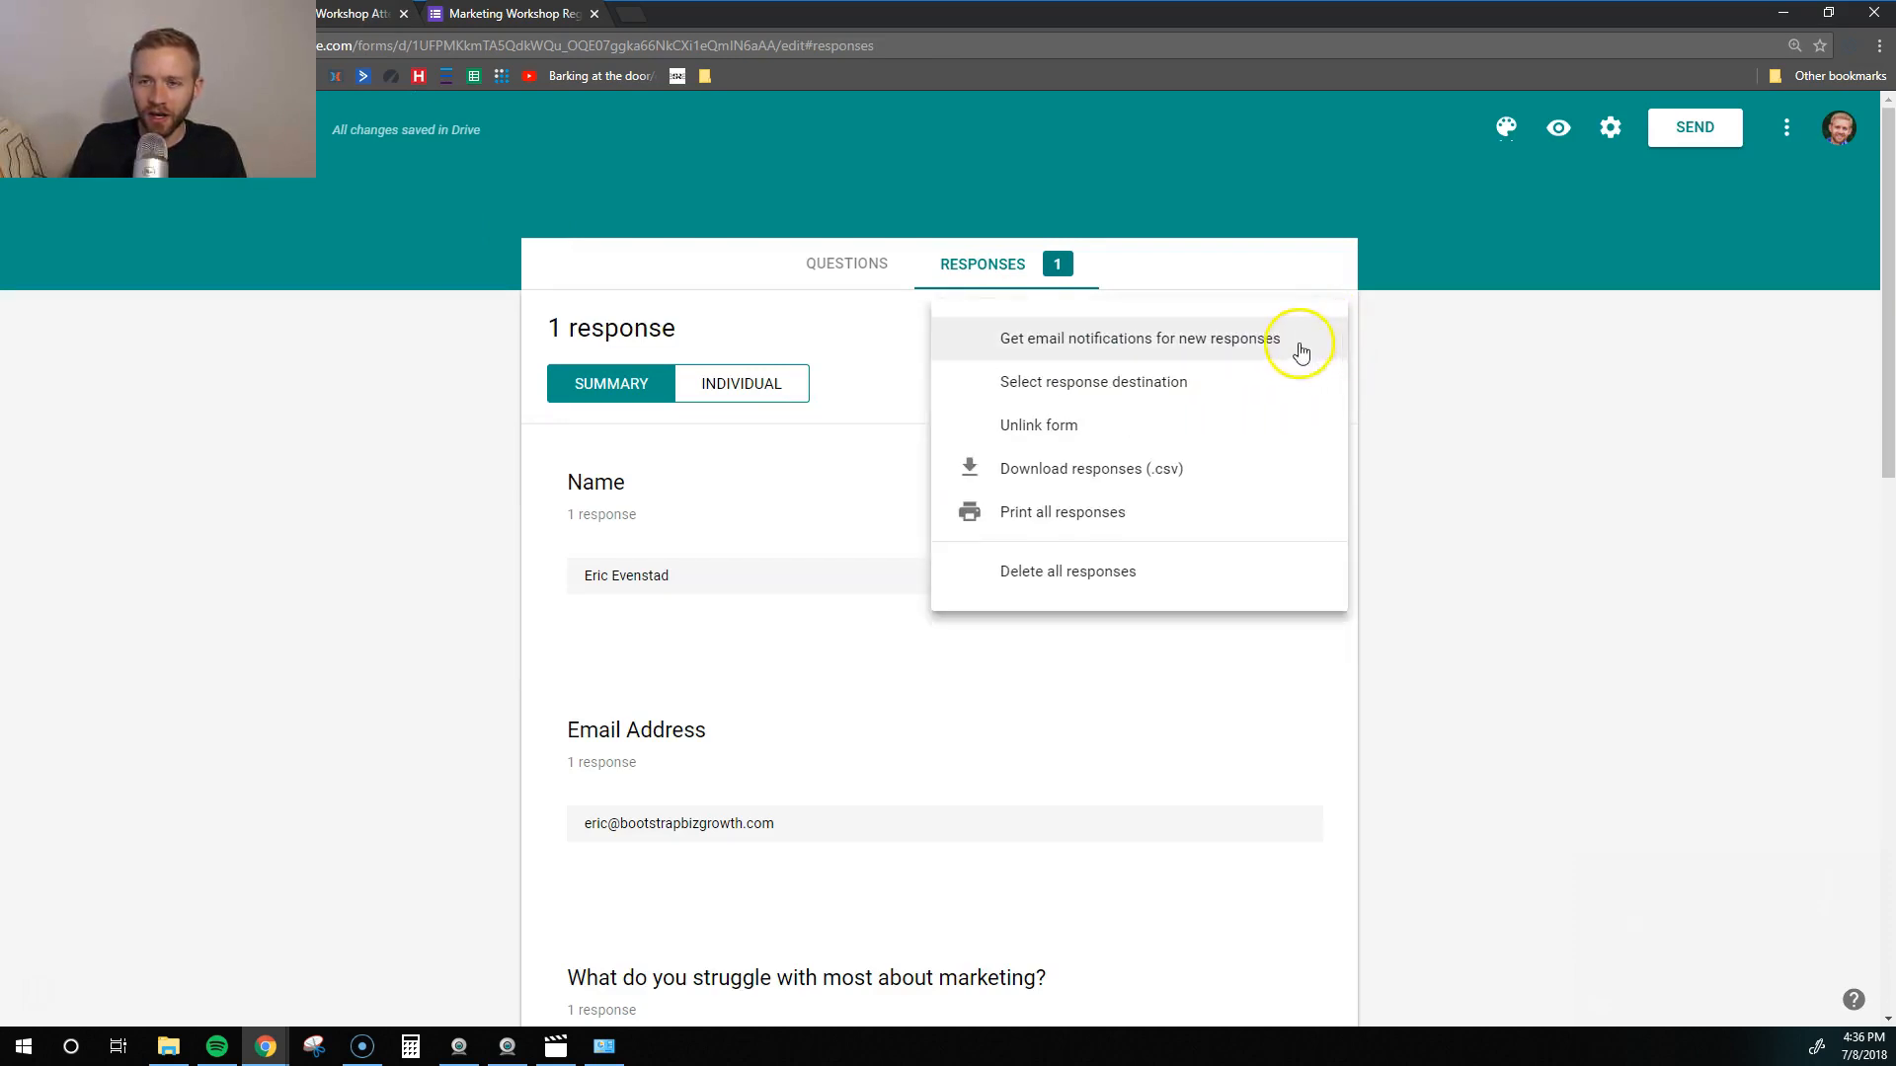
pyautogui.click(1198, 345)
pyautogui.click(1320, 328)
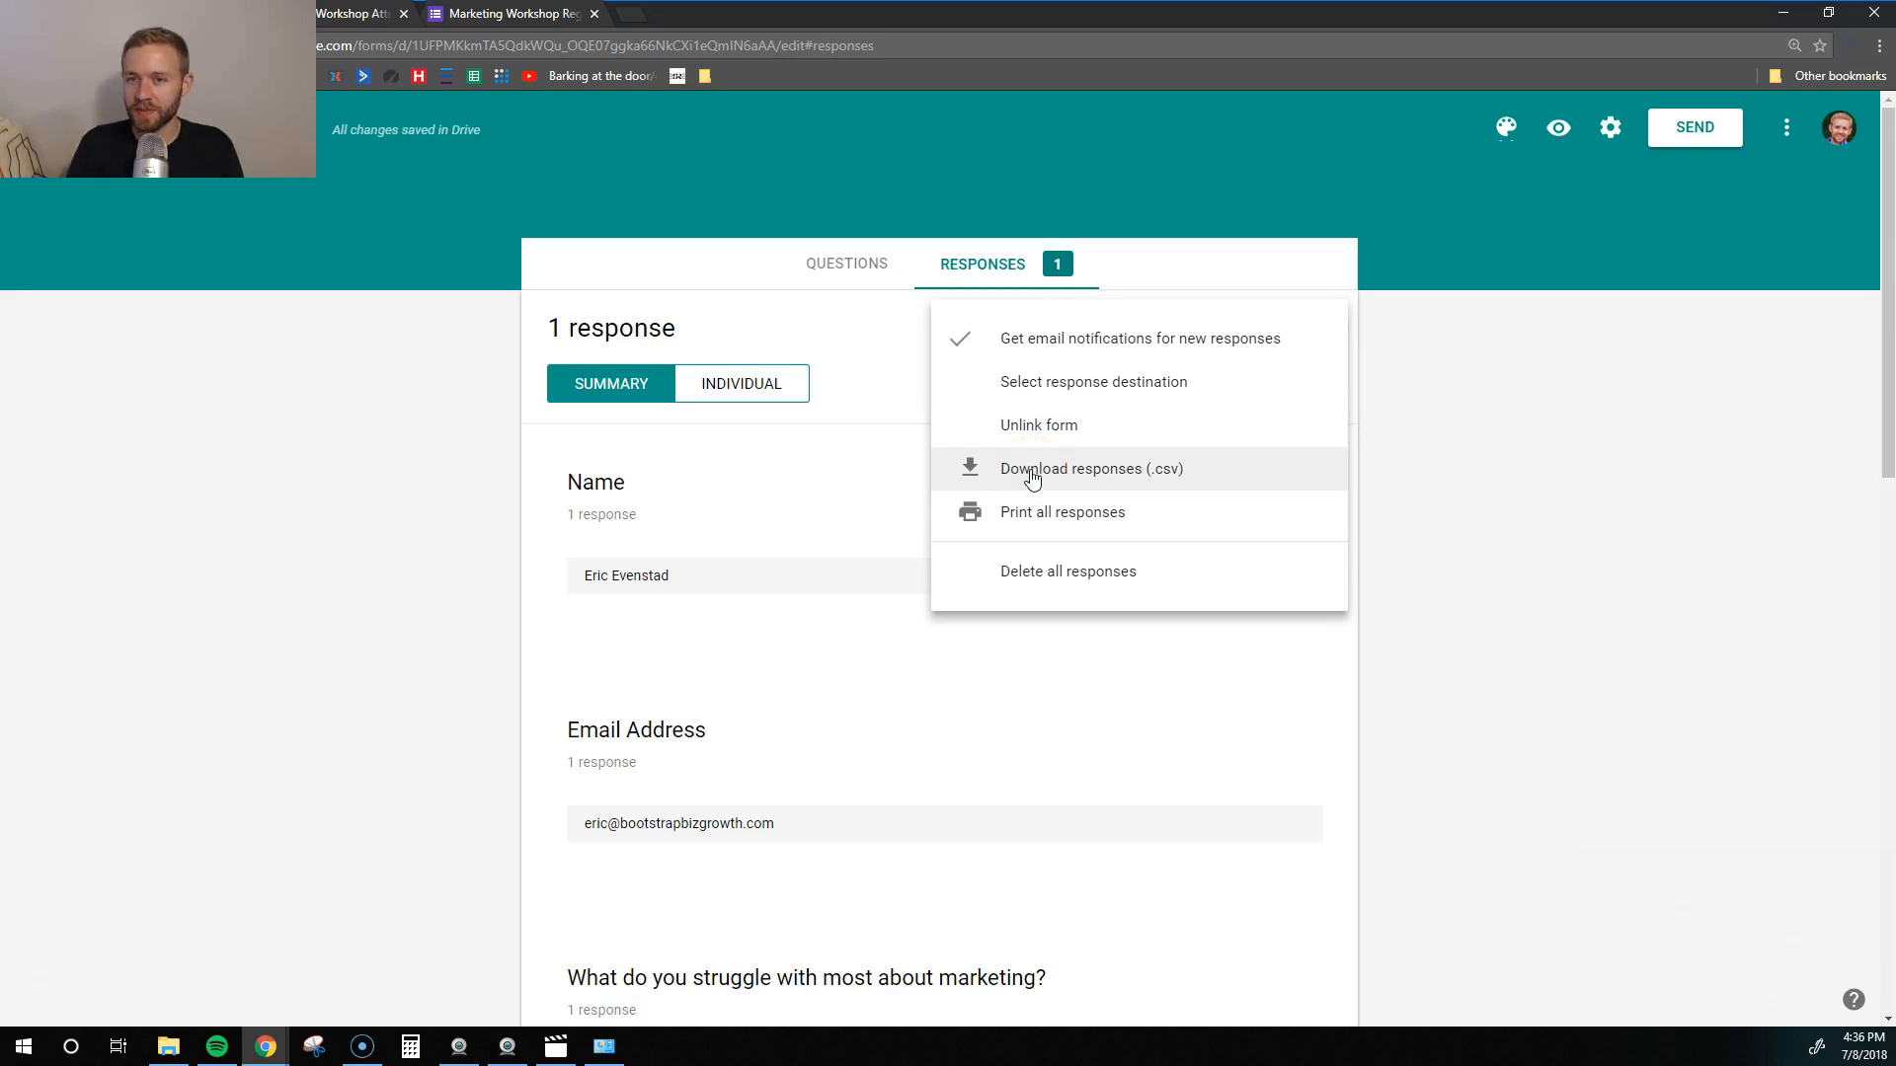
pyautogui.click(1792, 497)
pyautogui.click(1667, 390)
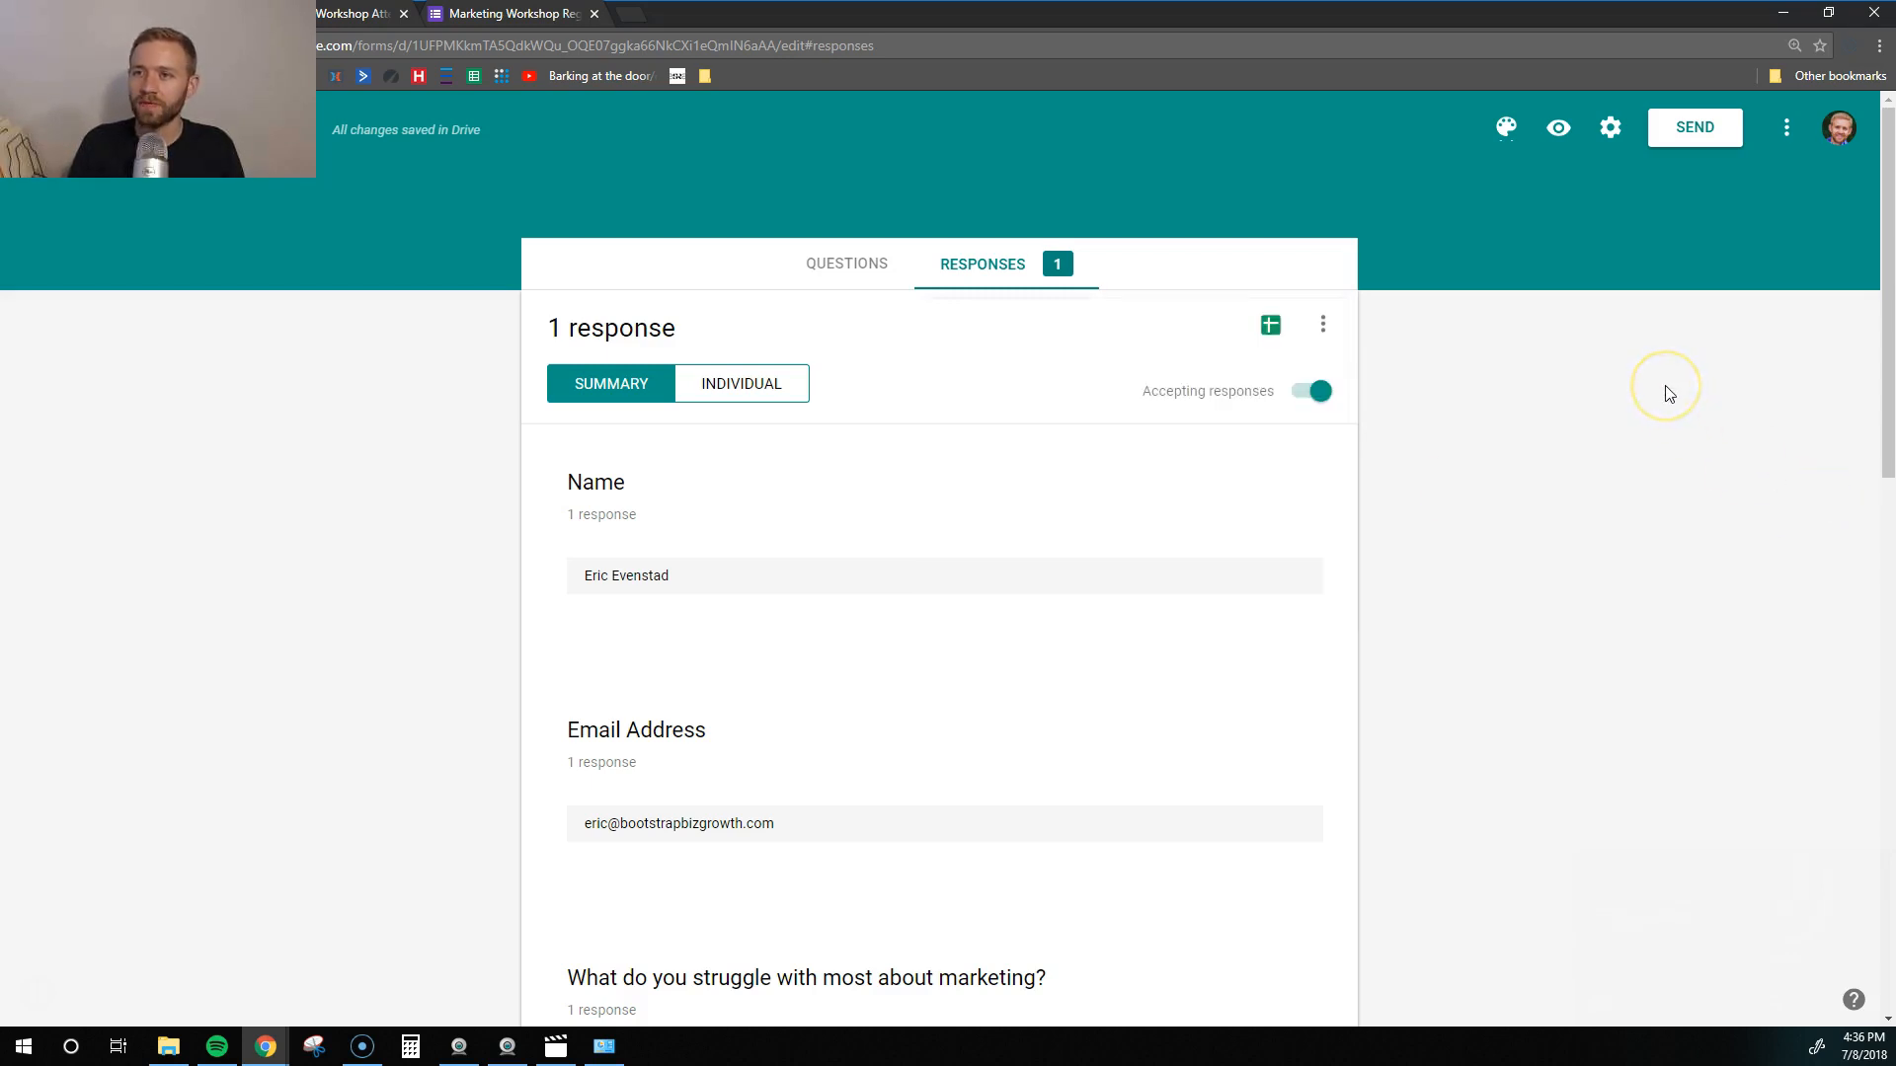